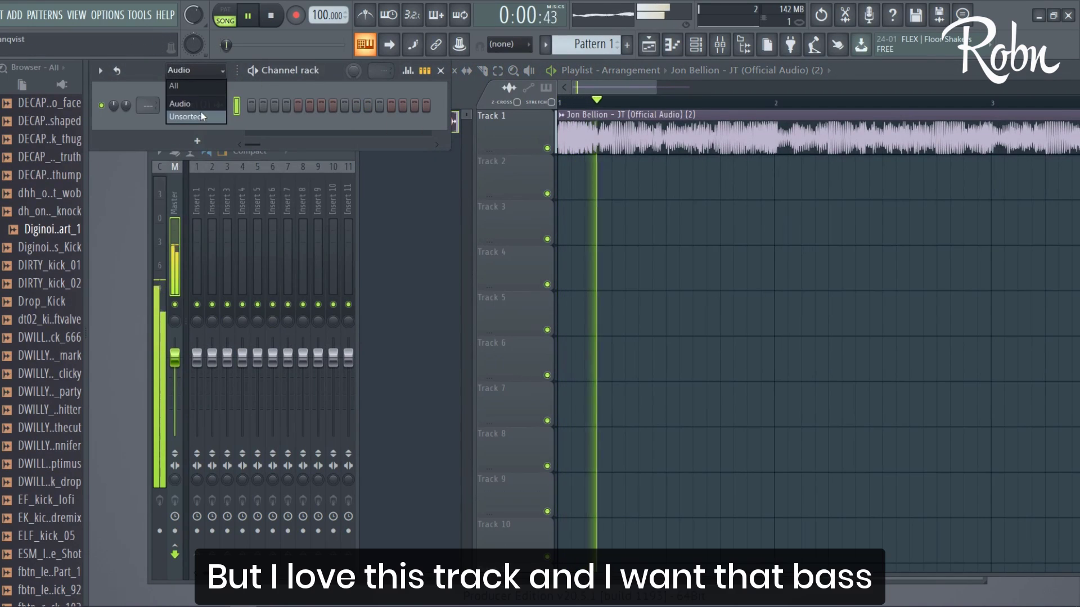
# - Show the Unsorted channel group and add a Serum_x64 [64bit] instrument channel
pyautogui.click(201, 116)
pyautogui.click(22, 19)
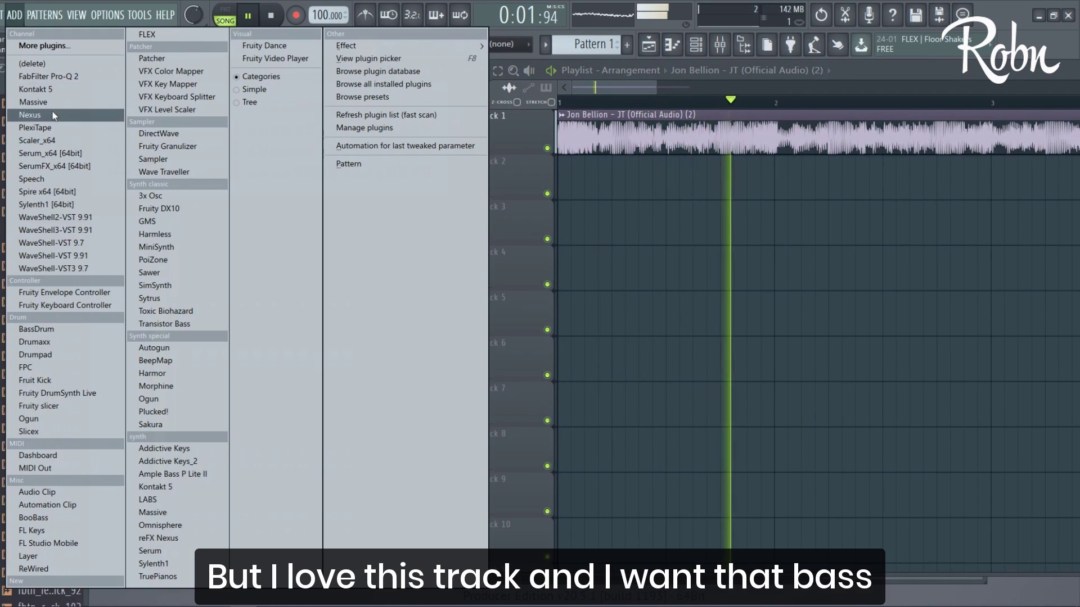
pyautogui.click(63, 157)
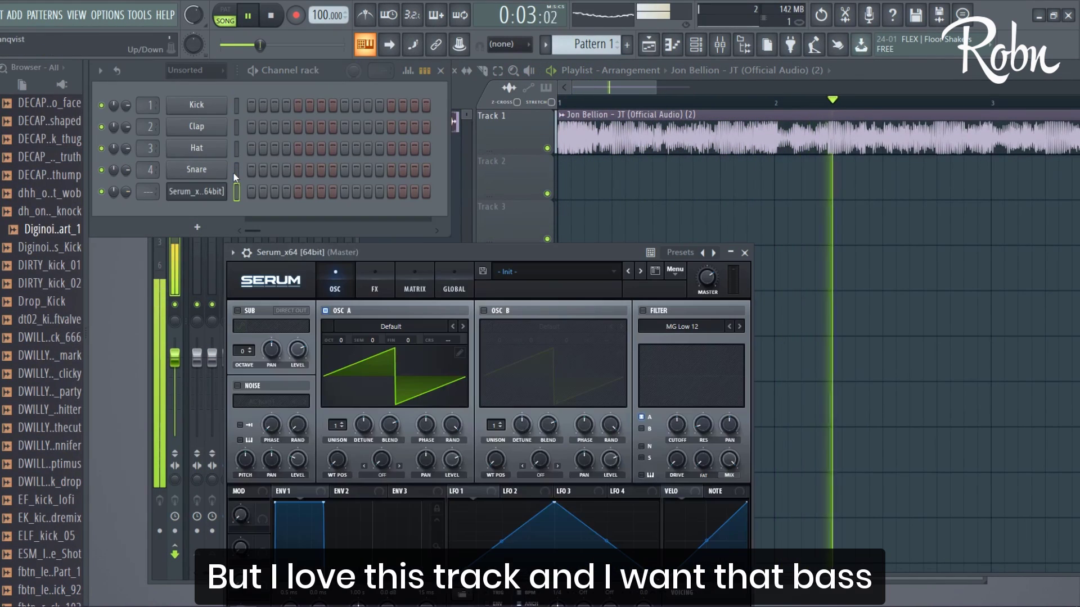
pyautogui.press('space')
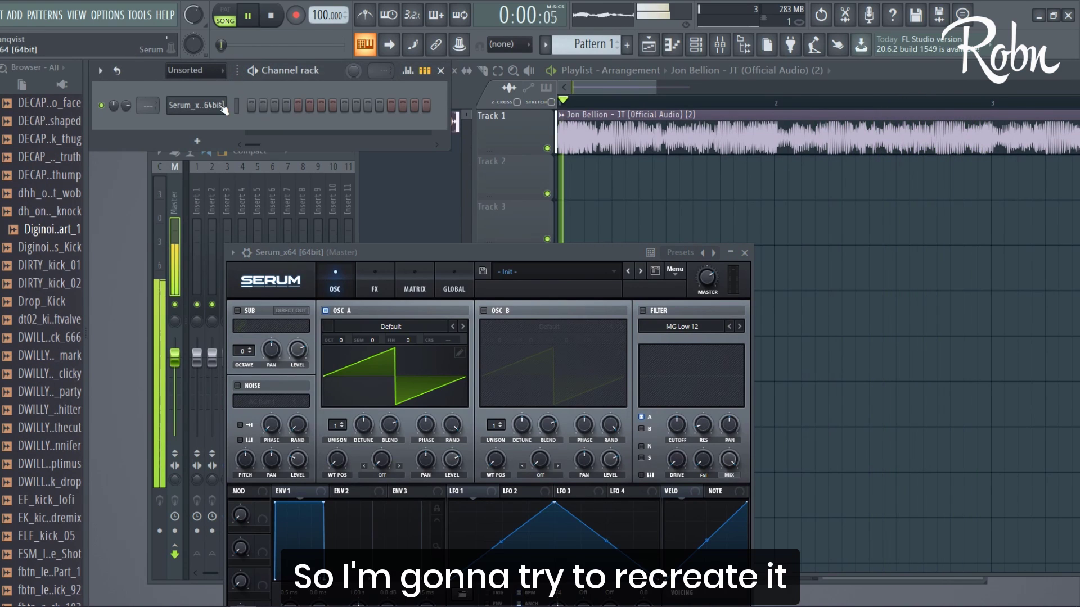
# - Open the piano roll for the Serum channel while the reference song plays
pyautogui.rightClick(225, 104)
pyautogui.click(253, 102)
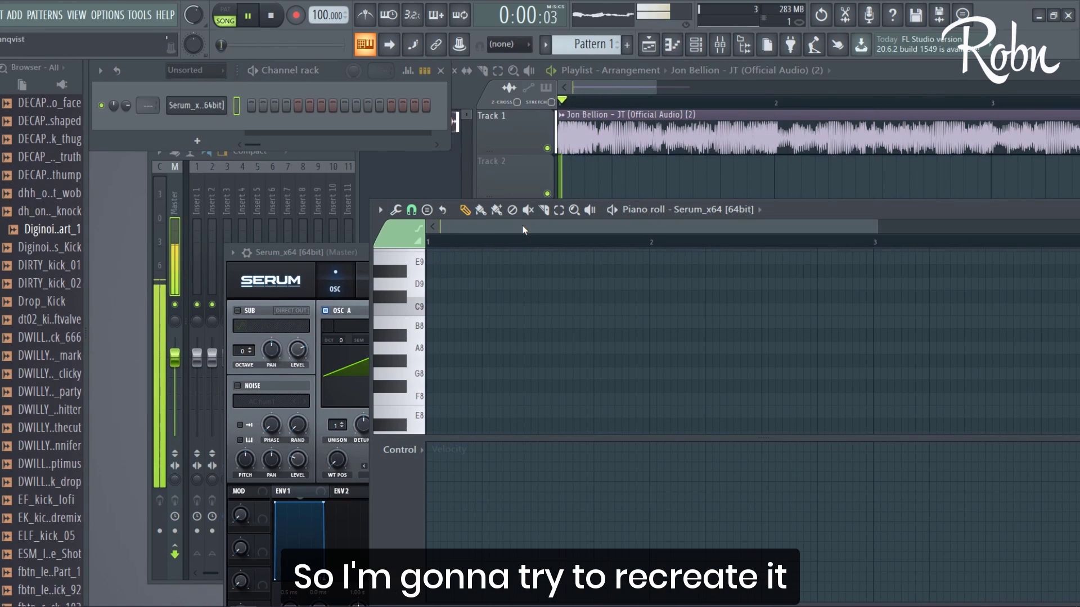
pyautogui.press('space')
pyautogui.scroll(1, 442, 315)
pyautogui.scroll(-3, 442, 314)
pyautogui.scroll(-10, 442, 314)
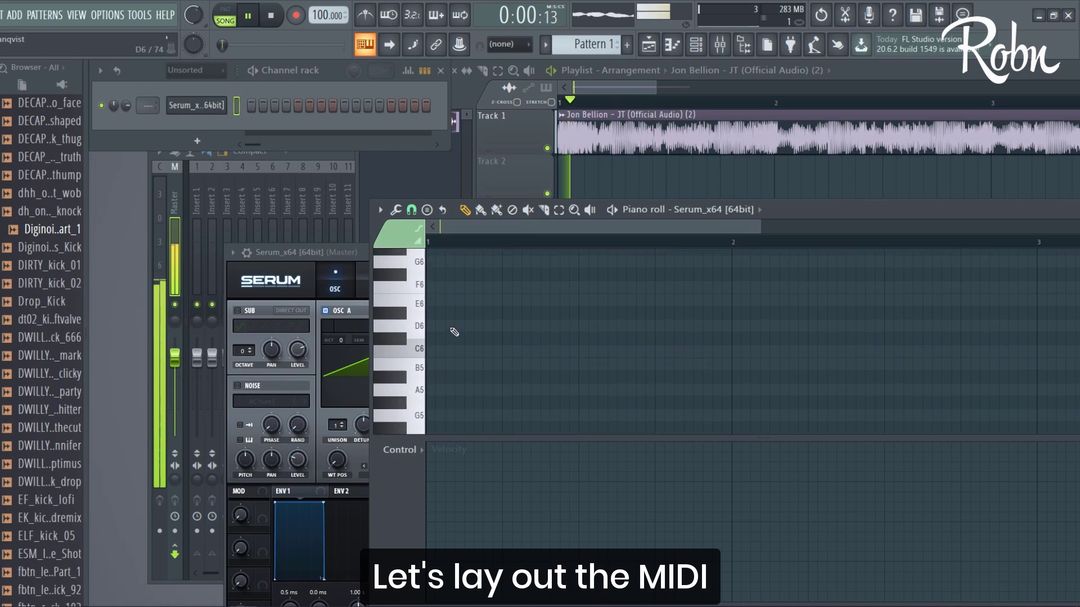
pyautogui.click(467, 351)
pyautogui.rightClick(482, 352)
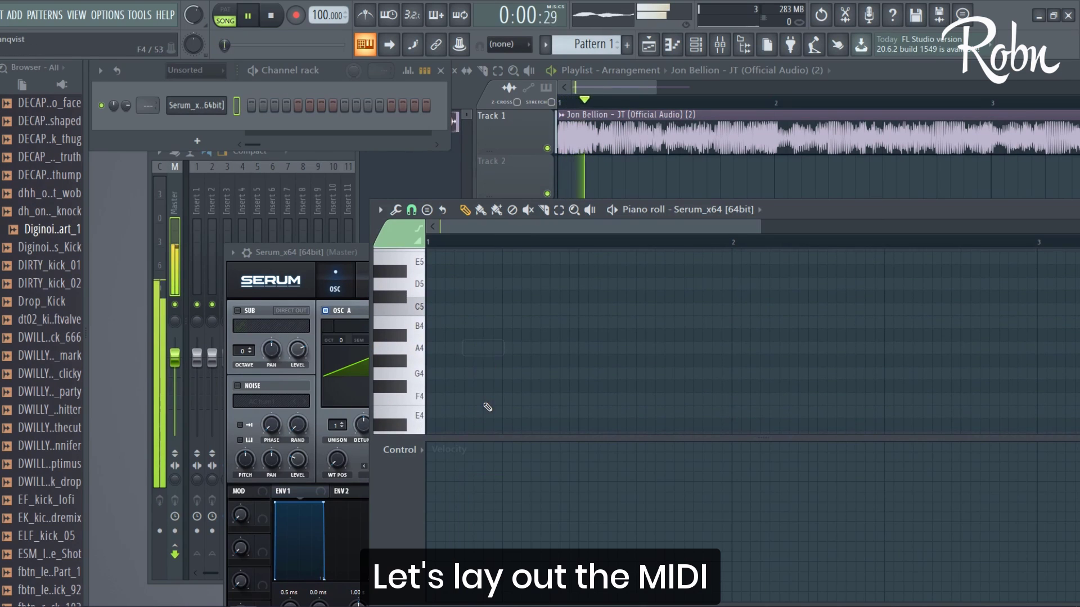
pyautogui.scroll(-2, 467, 405)
pyautogui.click(473, 386)
pyautogui.rightClick(481, 385)
# - Place an F3 note half a beat into bar 1 of the Serum pattern, plus a higher note
pyautogui.click(530, 390)
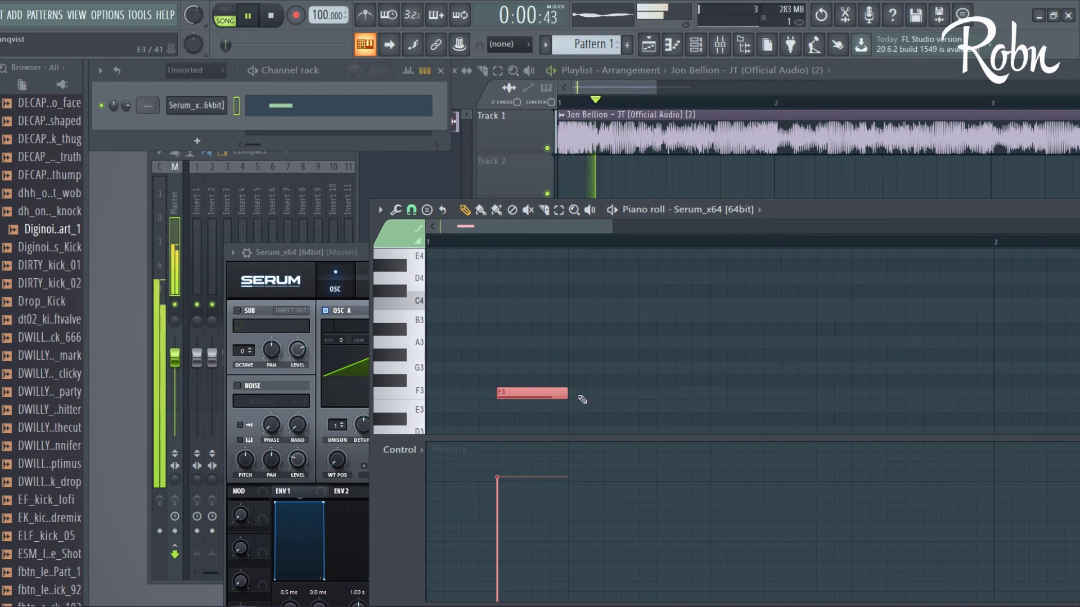
pyautogui.click(542, 290)
pyautogui.press('space')
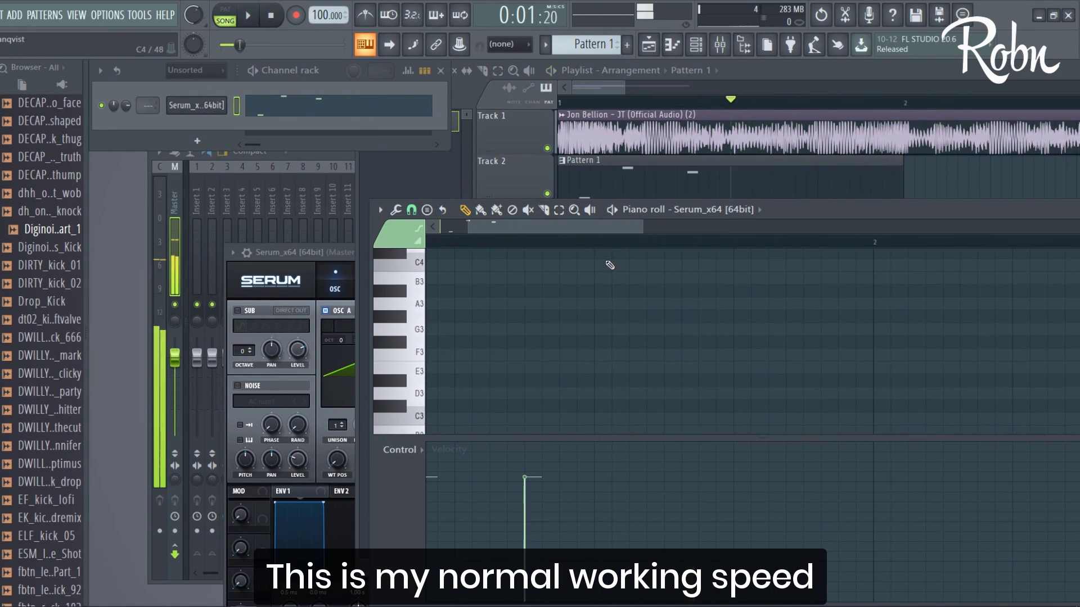
# - Adjust the piano roll snap and add two short F3 notes in the second half of bar 1
pyautogui.click(596, 355)
pyautogui.press('space')
pyautogui.click(411, 209)
pyautogui.click(429, 301)
pyautogui.click(647, 355)
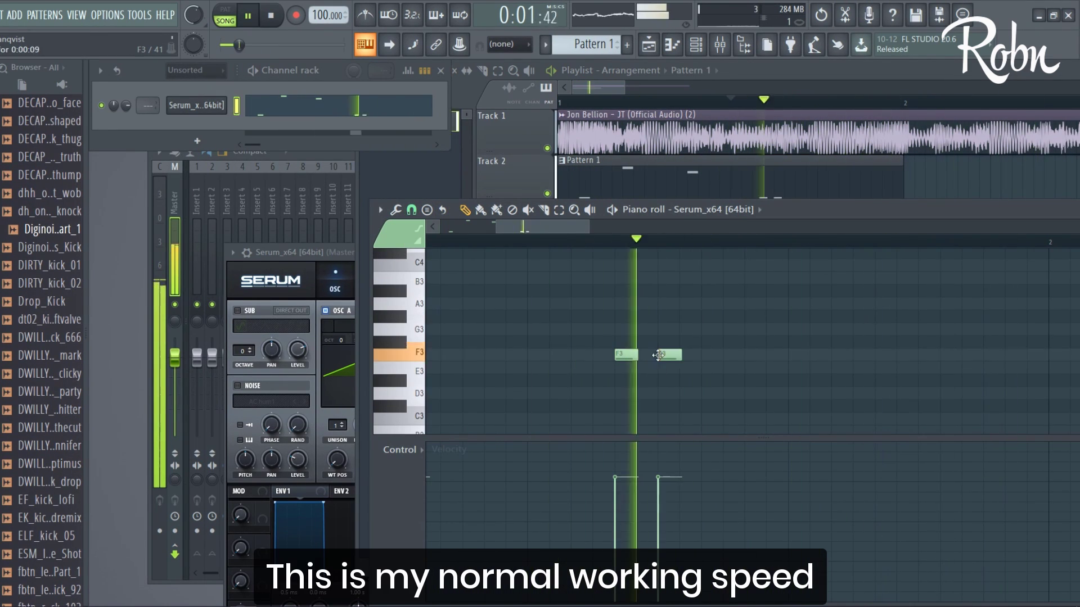
# - Add a longer E3 note near the end of bar 1 and an F3 note leading across into bar 2
pyautogui.scroll(-2, 742, 369)
pyautogui.click(716, 367)
pyautogui.click(816, 354)
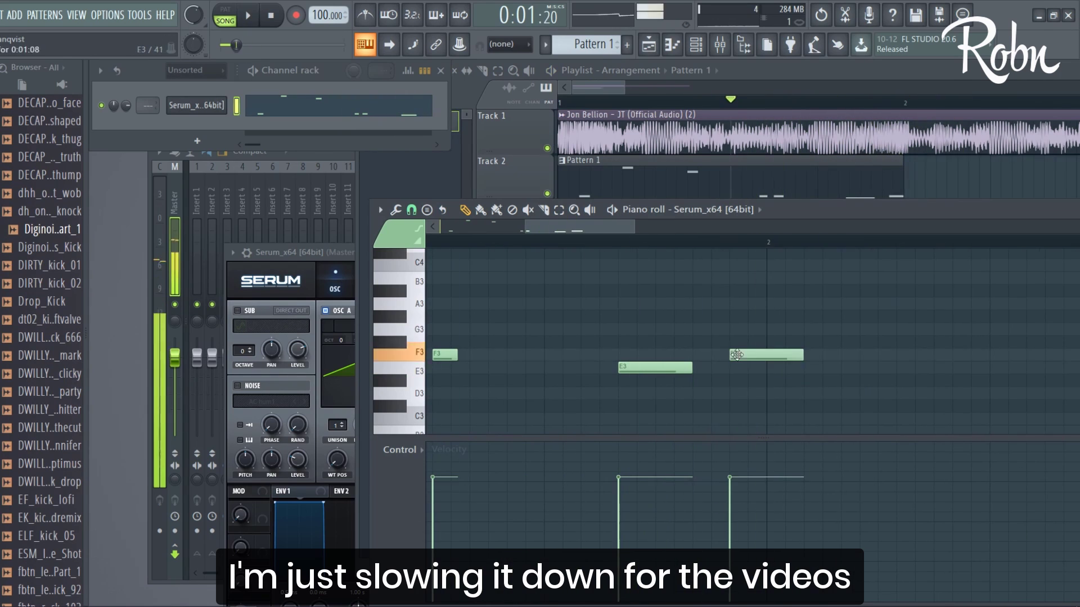
# - Continue the bass line through bar 2 with an F3 note and higher notes around E4
pyautogui.click(680, 354)
pyautogui.scroll(2, 748, 337)
pyautogui.click(742, 316)
pyautogui.press('space')
pyautogui.moveTo(742, 316); pyautogui.dragTo(741, 251)
pyautogui.scroll(-1, 741, 250)
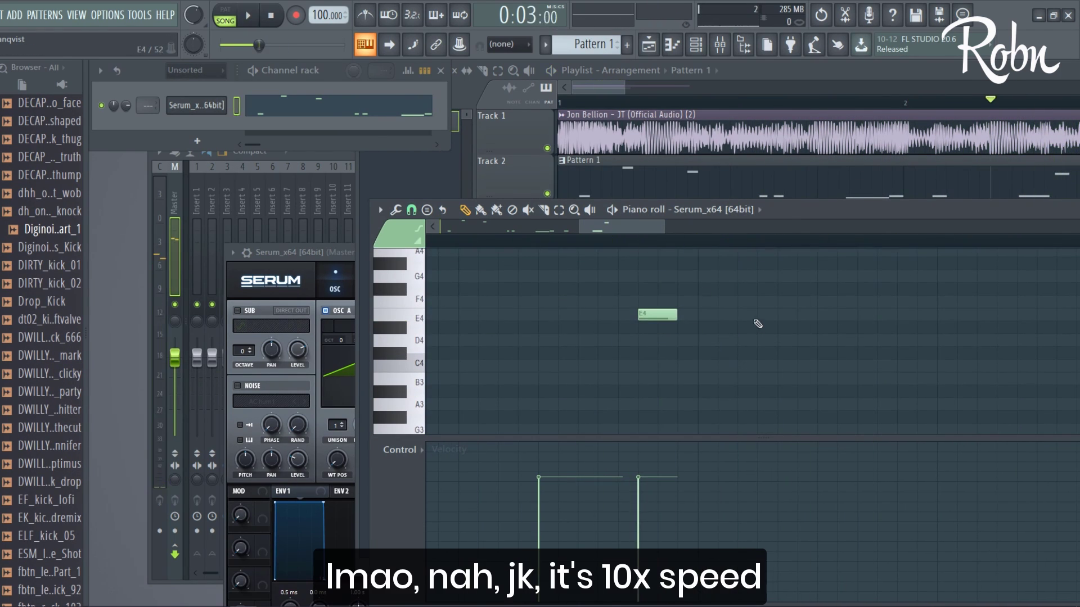
pyautogui.click(754, 320)
pyautogui.click(648, 342)
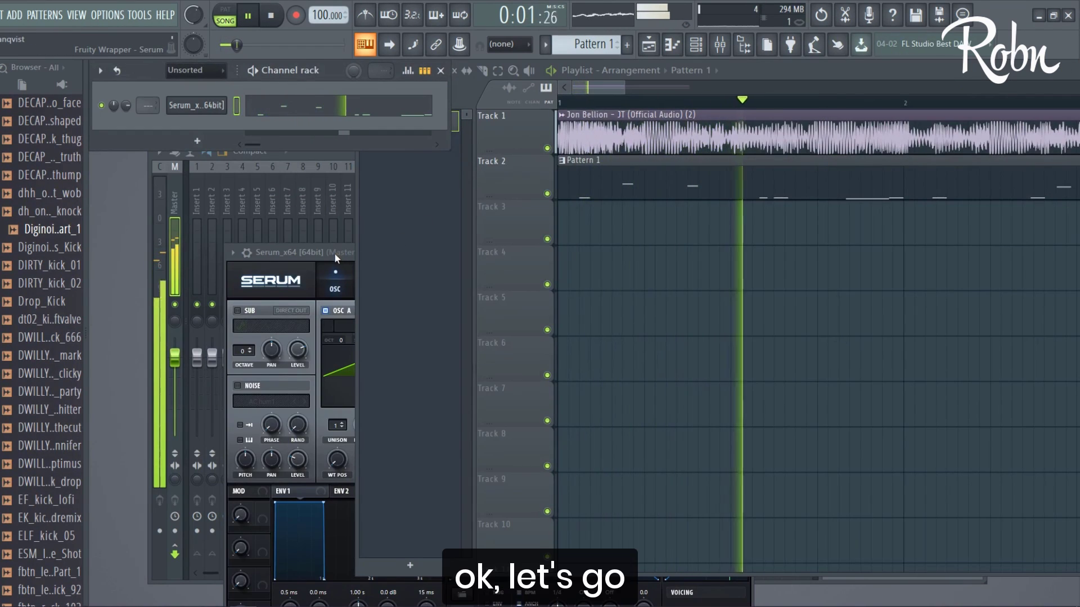
pyautogui.moveTo(334, 252); pyautogui.dragTo(342, 144)
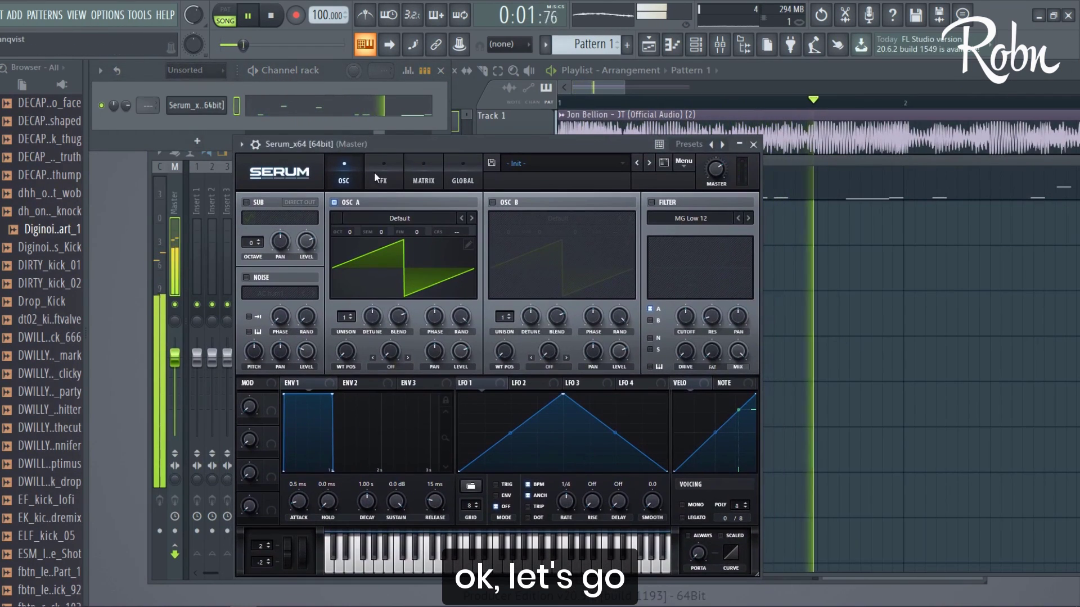
pyautogui.click(386, 221)
pyautogui.moveTo(396, 236)
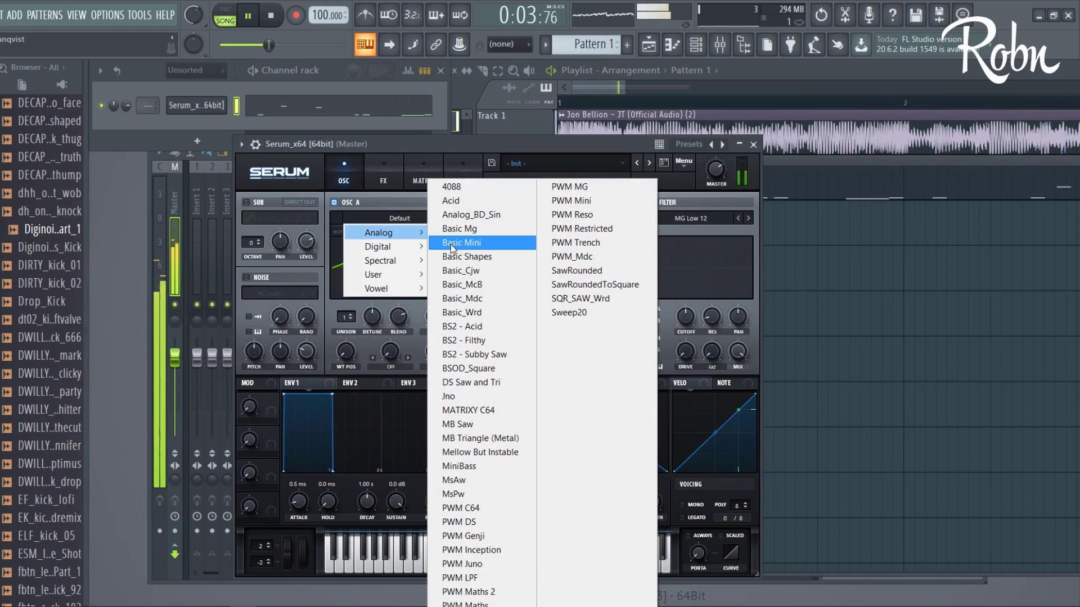
pyautogui.click(403, 143)
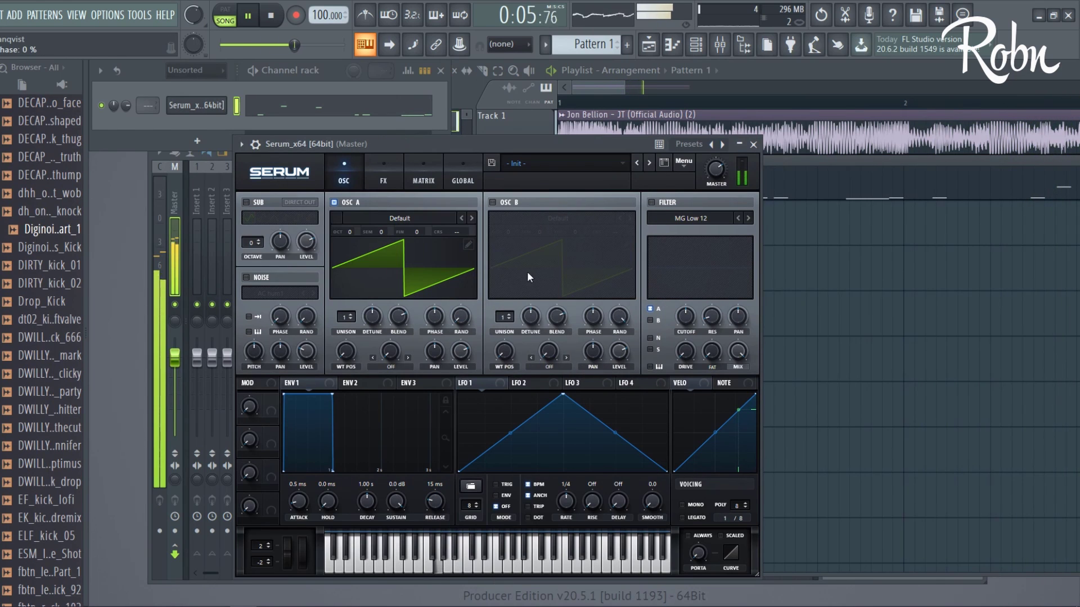
# - Enable oscillator B, load the Analog Basic Shapes wavetable and set it to the square wave
pyautogui.click(492, 202)
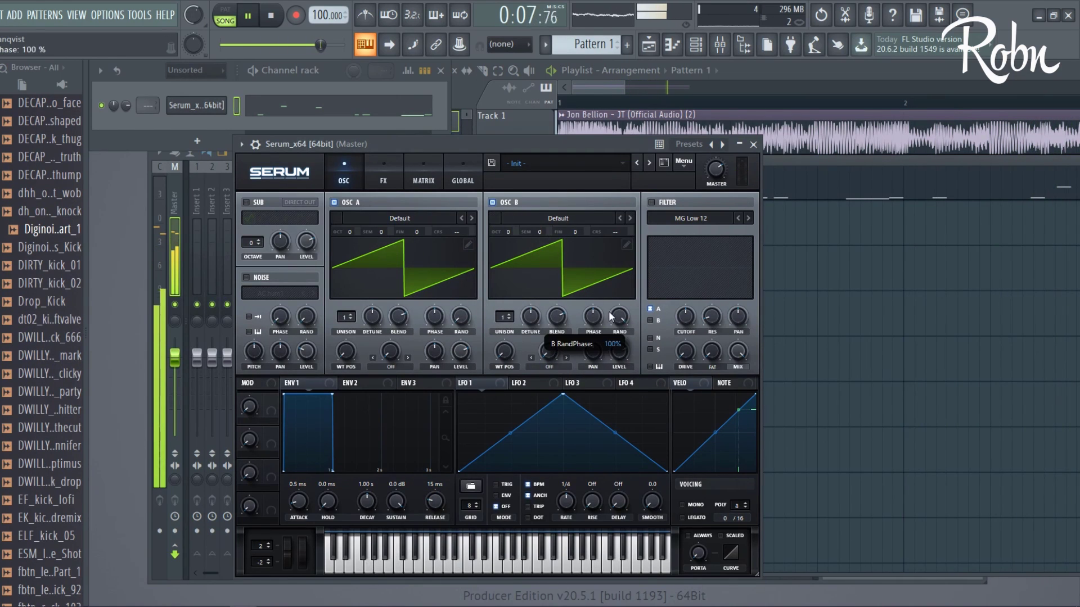
pyautogui.click(559, 221)
pyautogui.moveTo(563, 232)
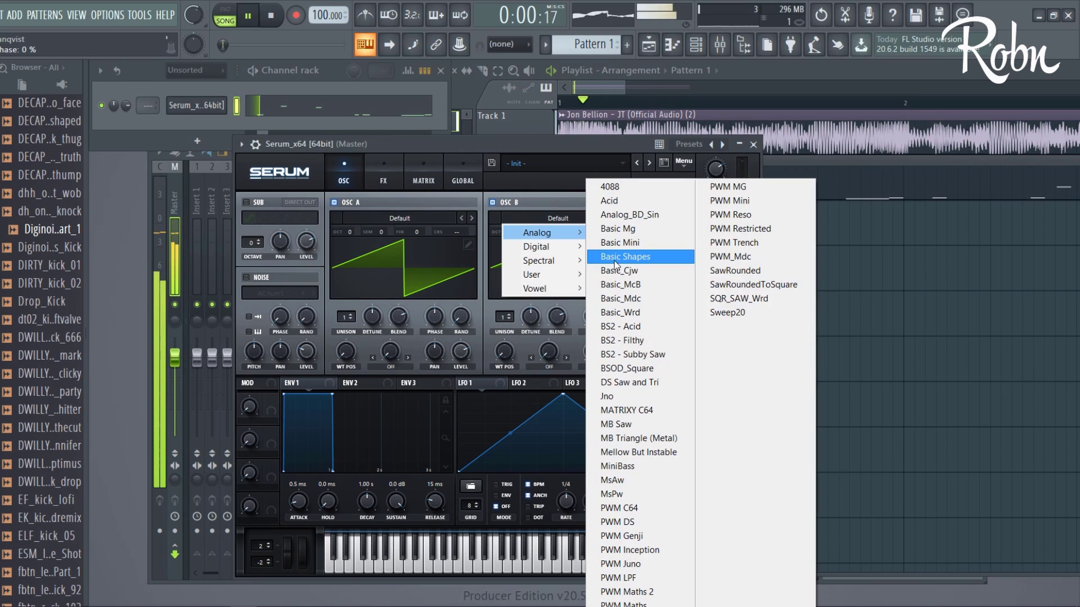
pyautogui.click(618, 257)
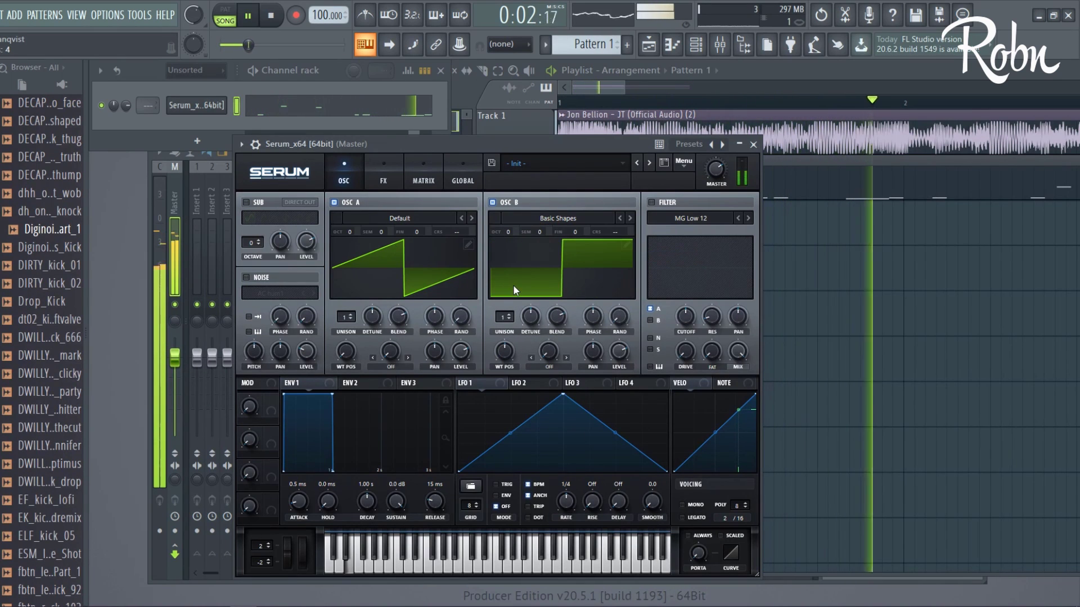
# - Route the Serum channel to mixer track 1
pyautogui.moveTo(518, 144); pyautogui.dragTo(522, 145)
pyautogui.click(208, 106)
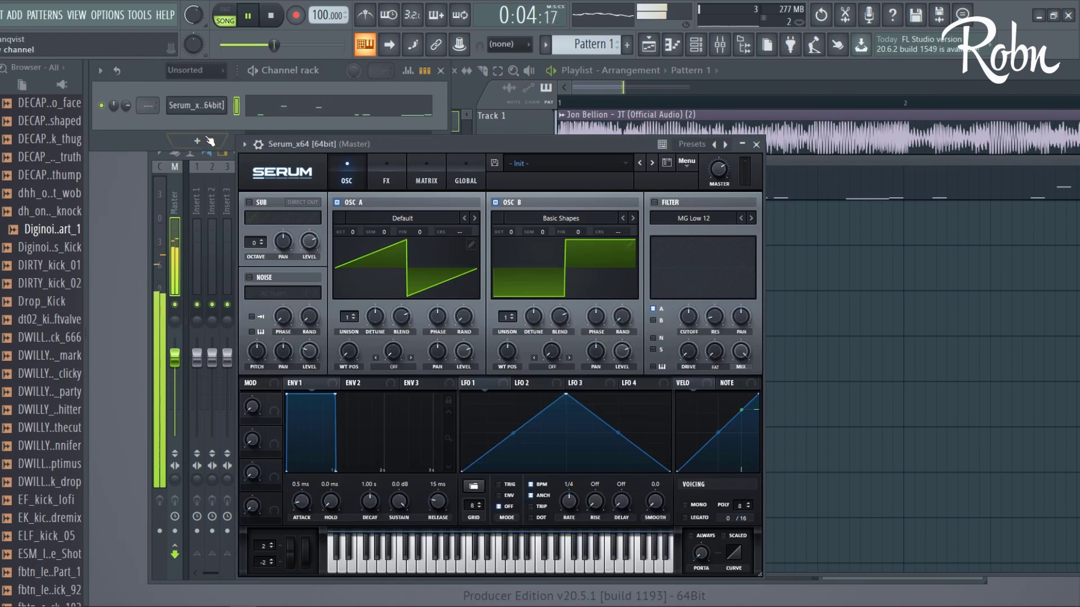
pyautogui.click(244, 144)
pyautogui.click(744, 180)
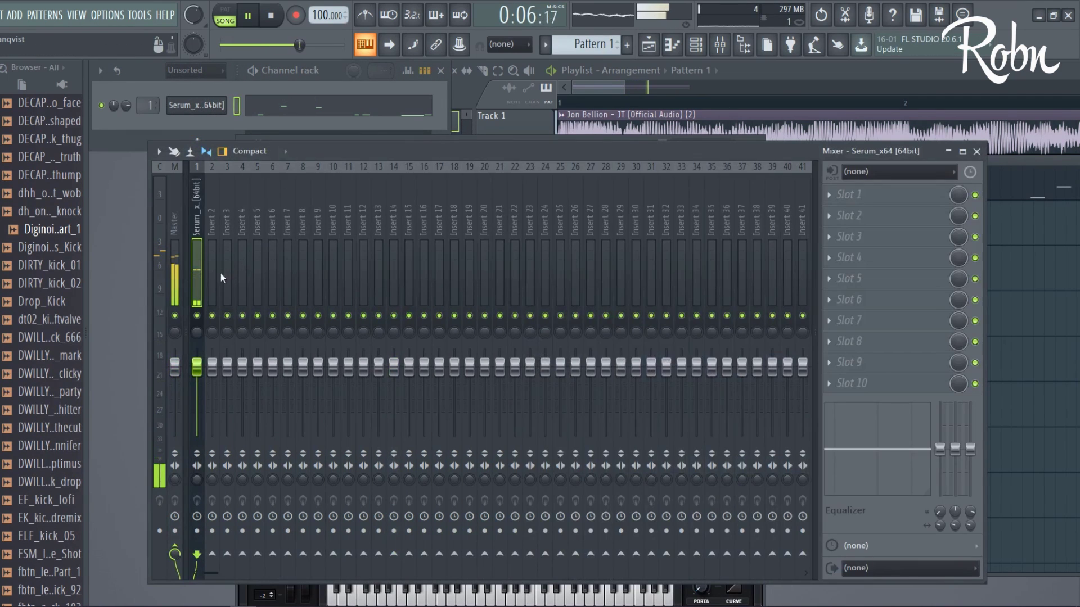
# - Route the reference song's audio clip to mixer track 2 and solo the Serum mixer track
pyautogui.doubleClick(686, 136)
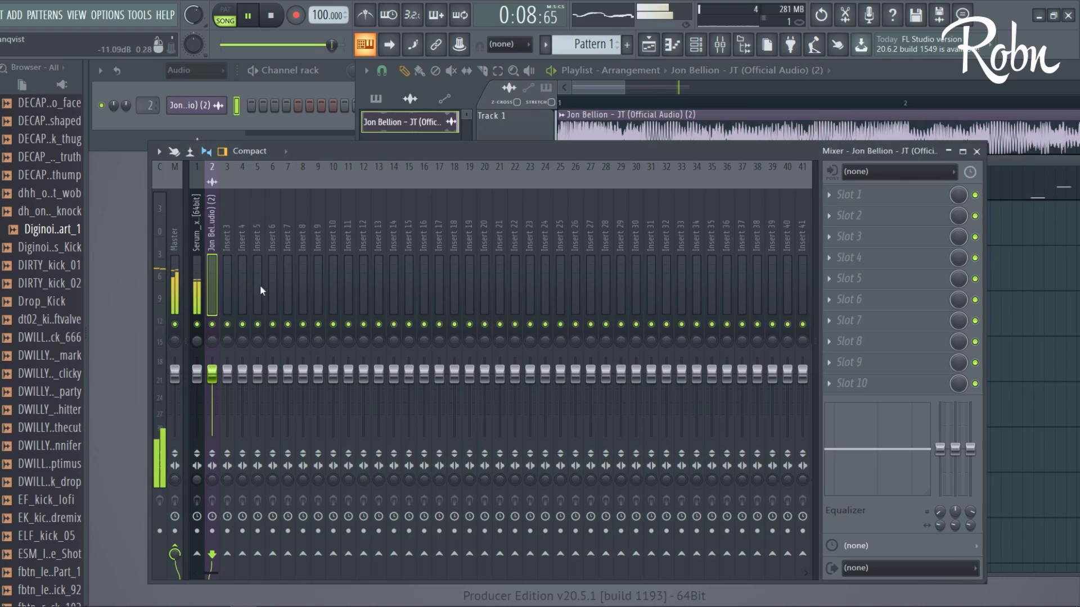
pyautogui.hotkey('ctrl', 'l')
pyautogui.click(198, 264)
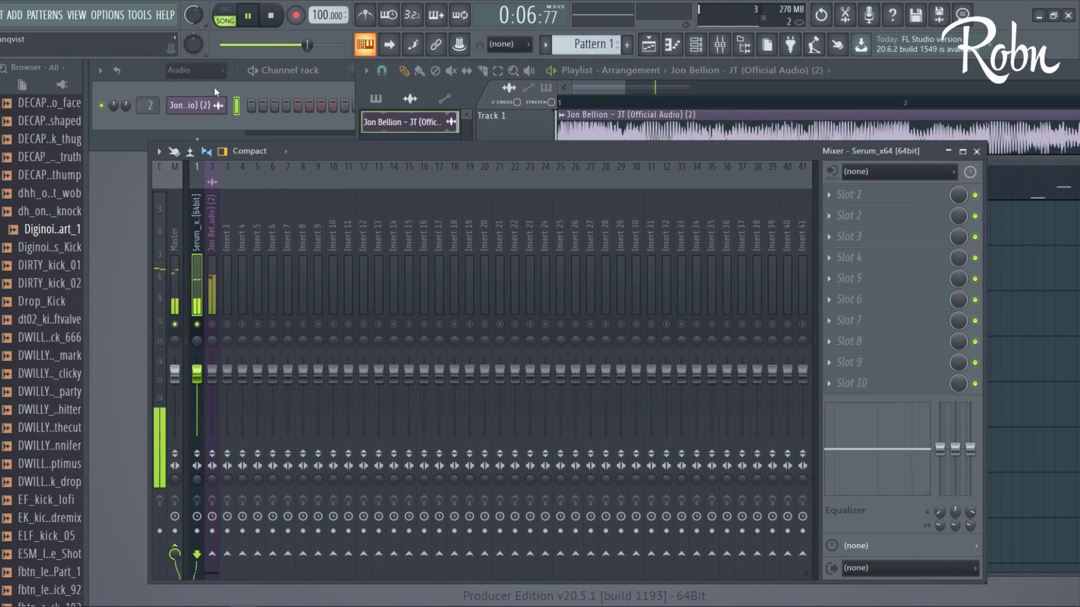
# - Enable Serum's noise oscillator, load a noise sample from the Analog category and raise its level
pyautogui.click(219, 105)
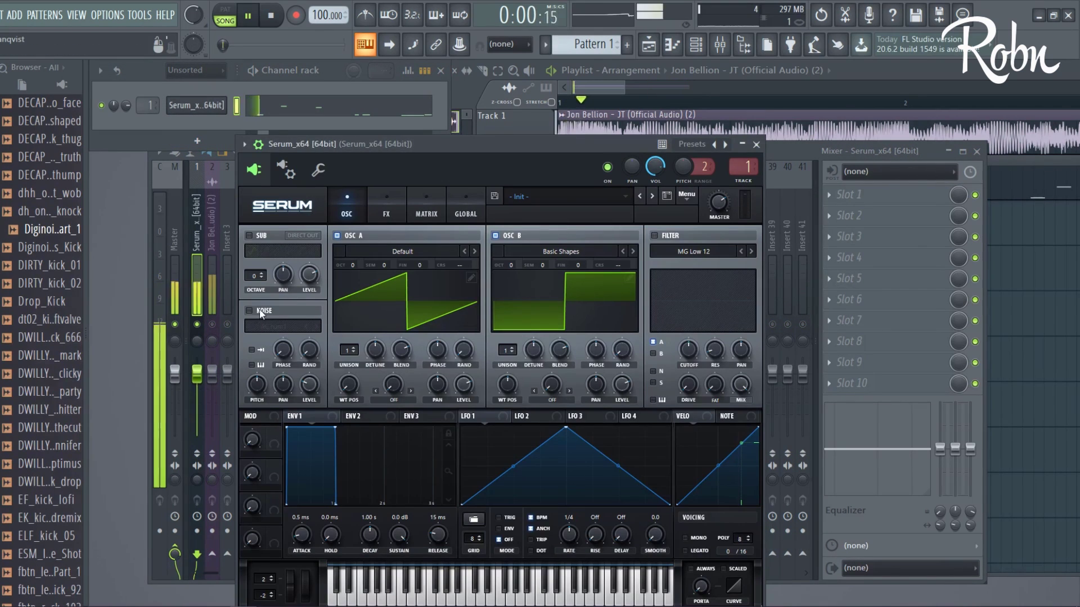
pyautogui.click(249, 310)
pyautogui.click(265, 327)
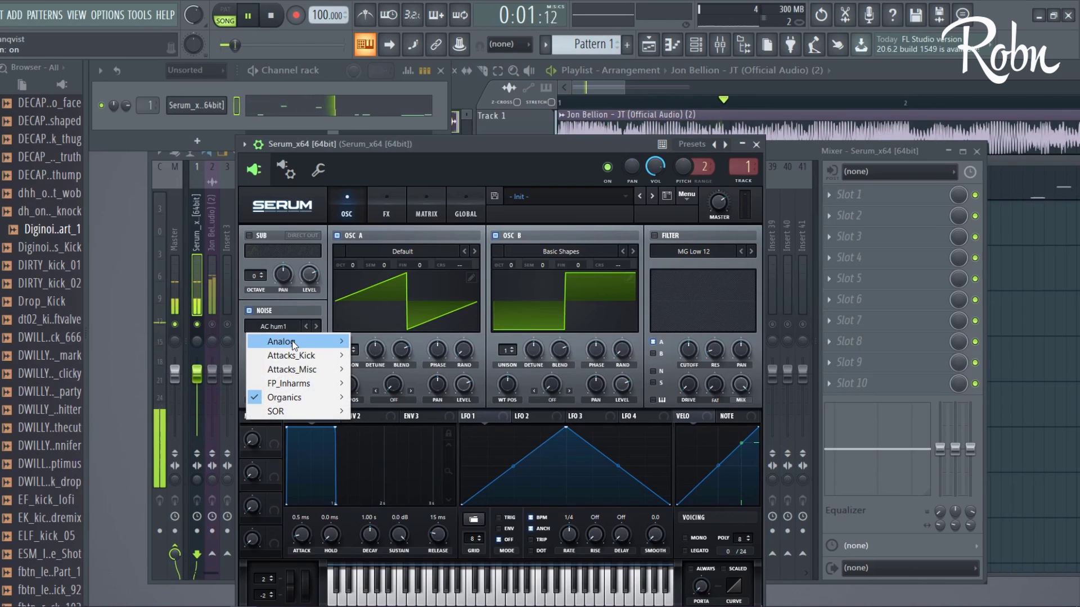
pyautogui.moveTo(293, 341)
pyautogui.click(384, 400)
pyautogui.moveTo(311, 386); pyautogui.dragTo(312, 365)
# - Enable Serum's Distortion effect in Tube mode and set its drive to 89%
pyautogui.click(386, 211)
pyautogui.click(252, 256)
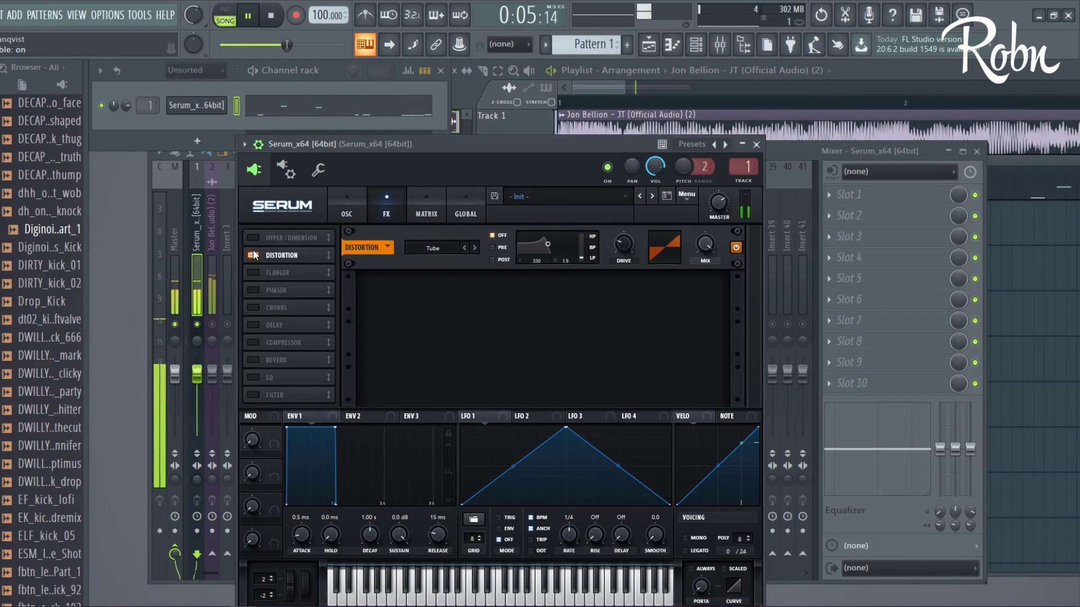
pyautogui.moveTo(613, 243); pyautogui.dragTo(636, 174)
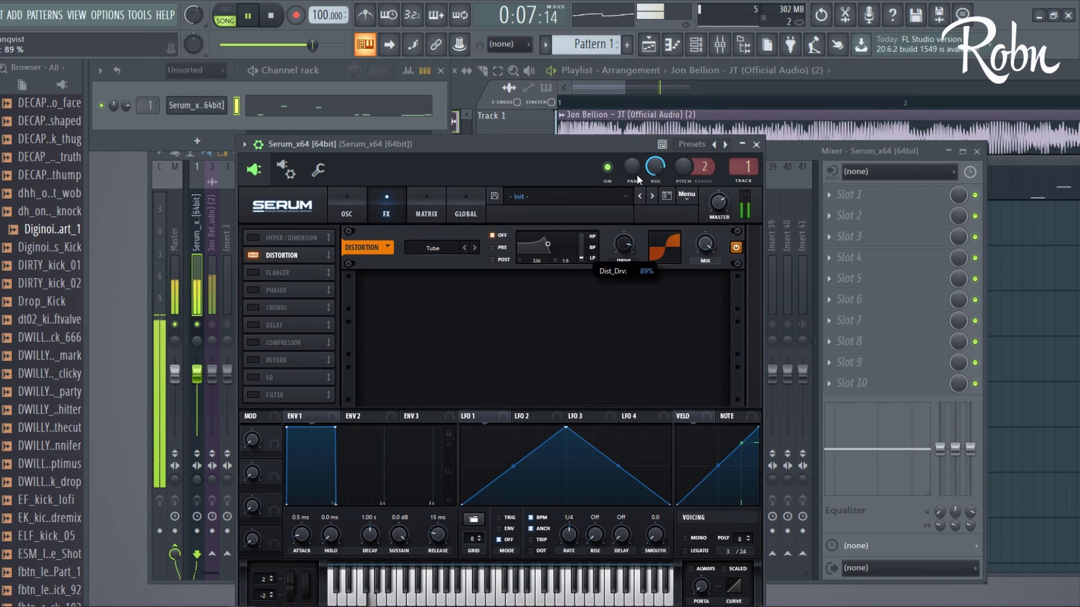
pyautogui.moveTo(522, 143); pyautogui.dragTo(541, 123)
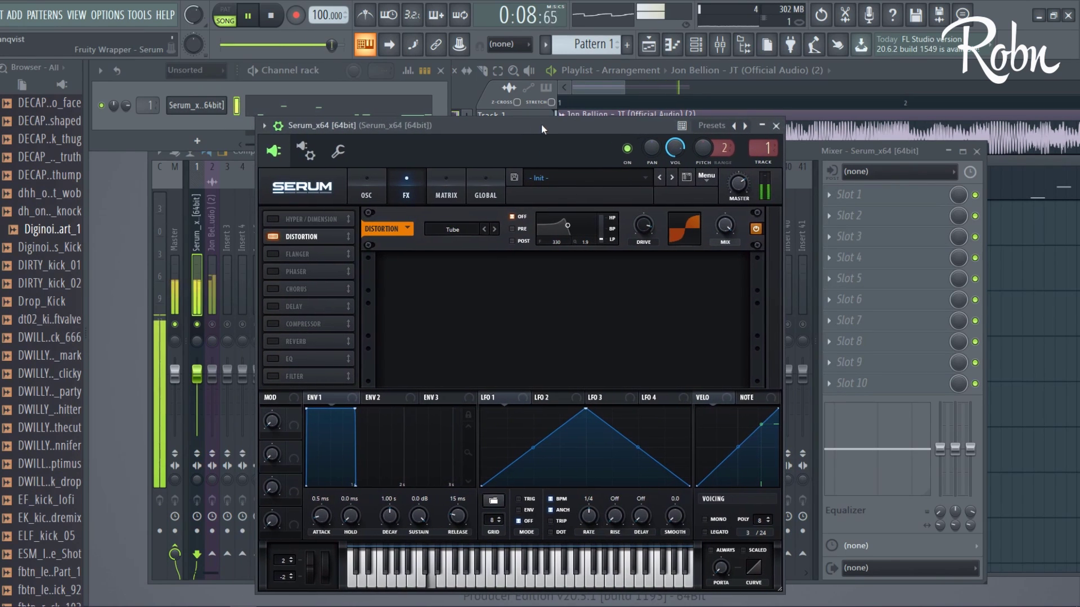
pyautogui.click(378, 177)
pyautogui.click(398, 173)
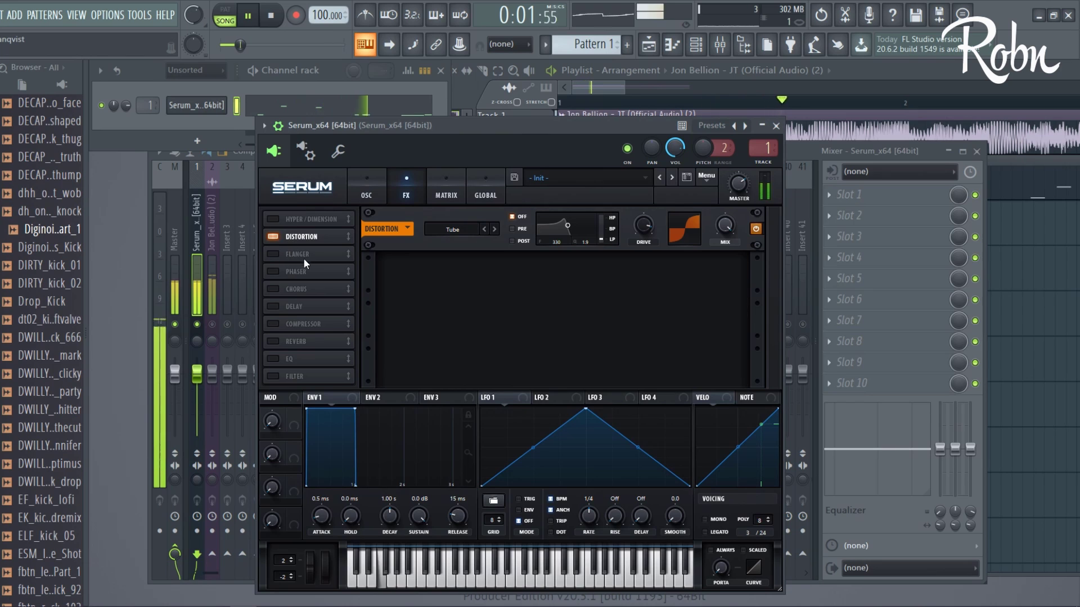
# - Enable Serum's Compressor in multiband mode and set the mid band to 37% and the high band to 8%
pyautogui.click(270, 323)
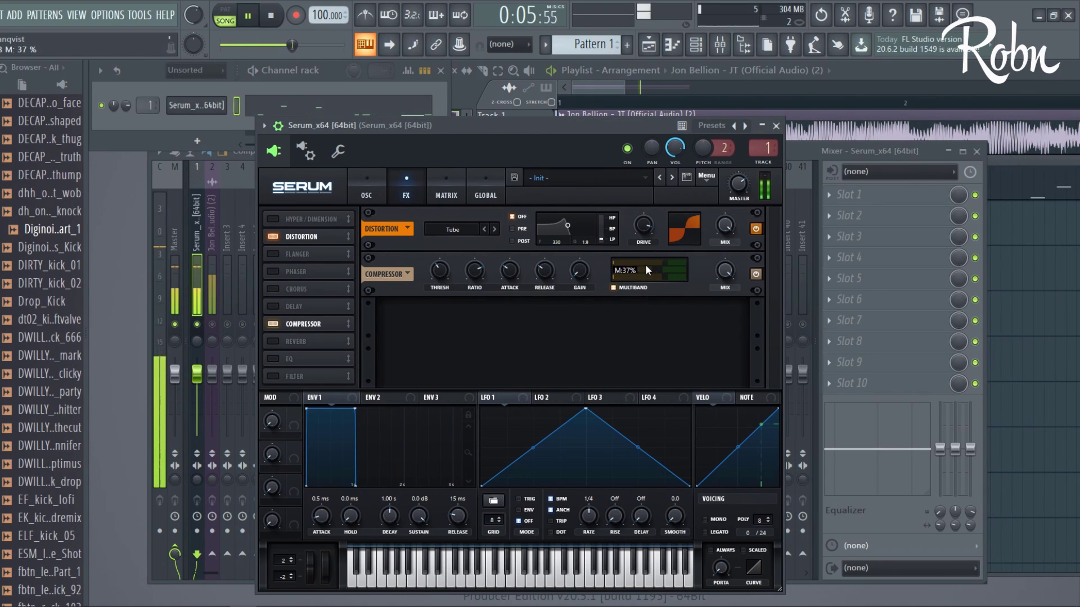
pyautogui.moveTo(680, 268); pyautogui.dragTo(662, 262)
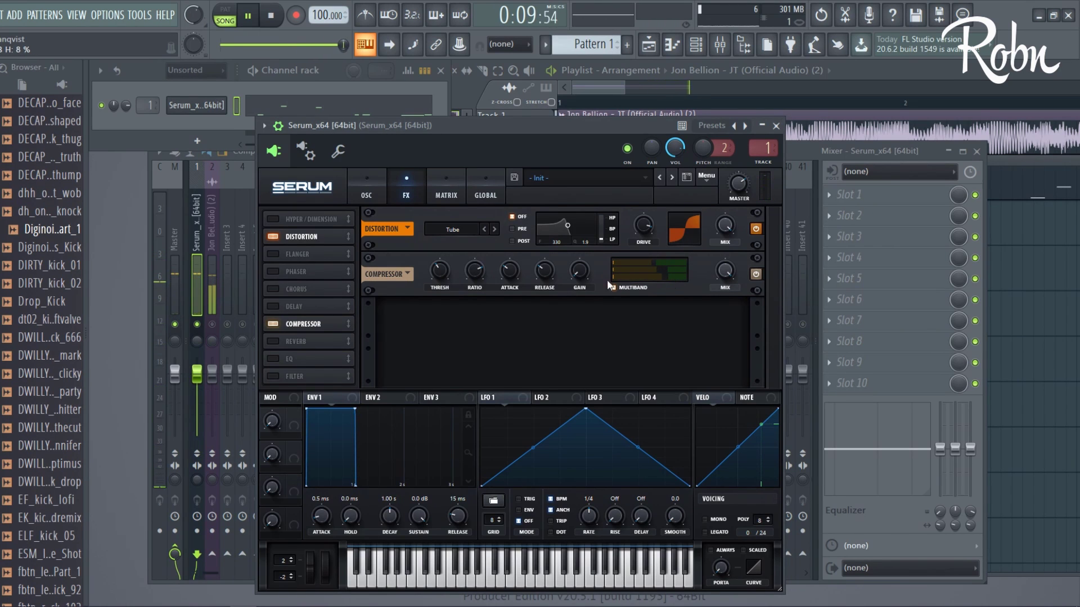
# - Check the pattern's notes, switch Serum's voicing to mono and set the portamento time to 25 ms
pyautogui.press('F7')
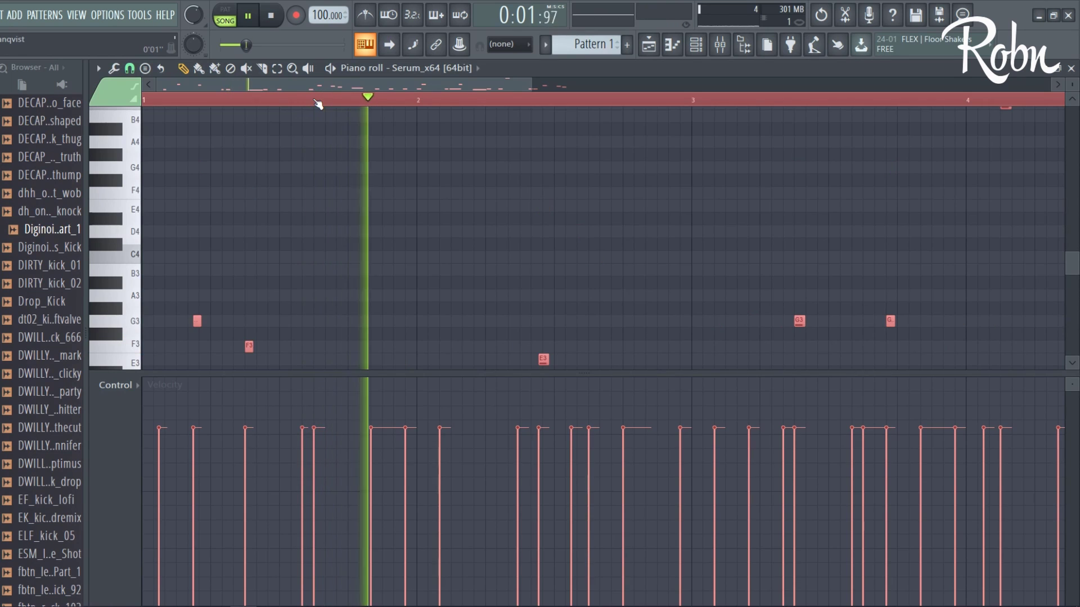
pyautogui.press('F7')
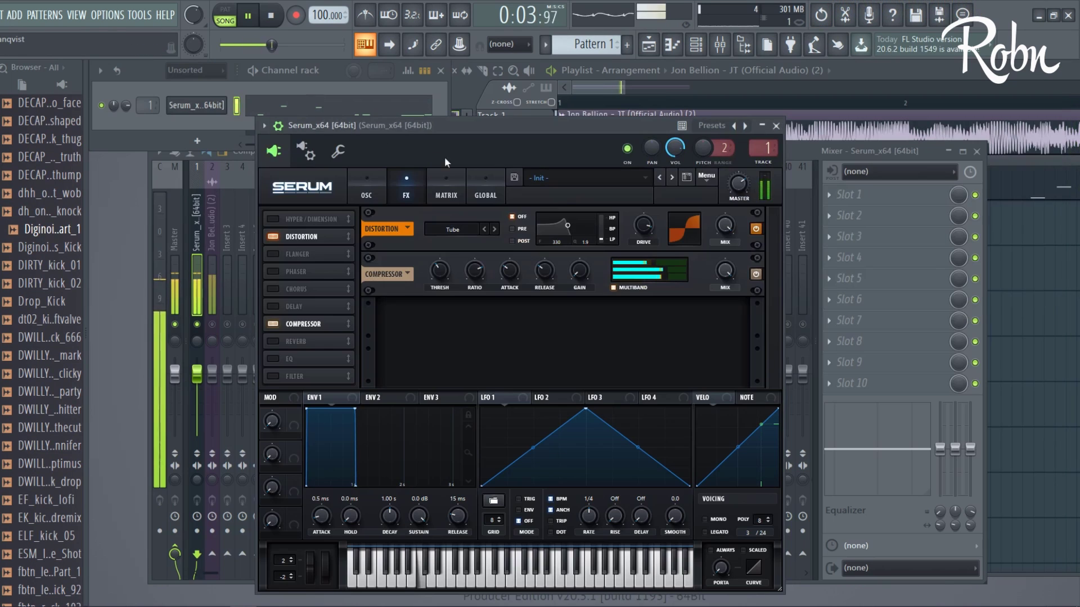
pyautogui.moveTo(533, 133); pyautogui.dragTo(551, 123)
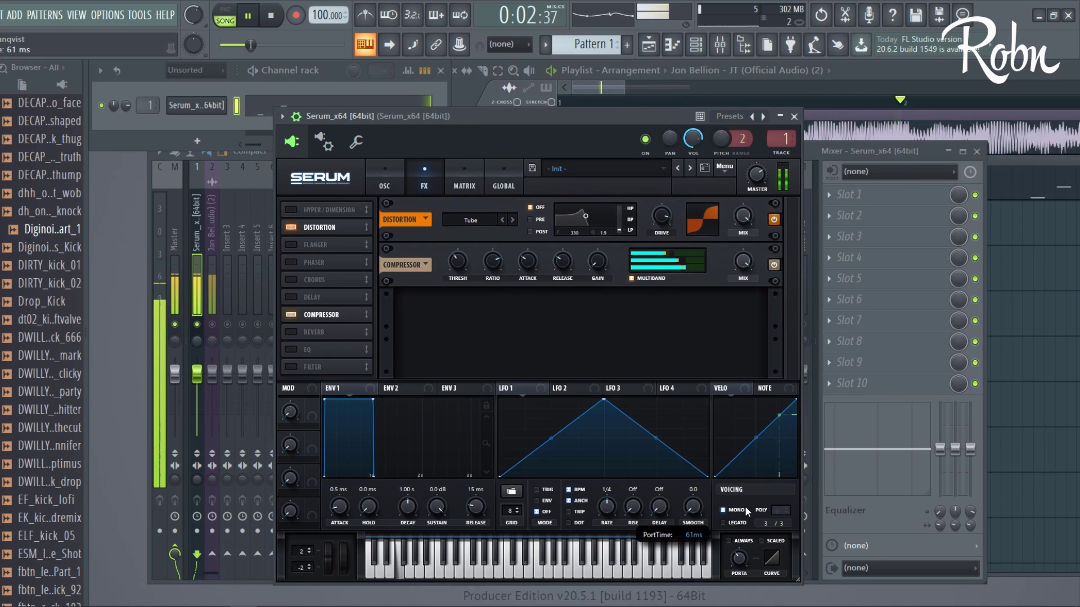
pyautogui.moveTo(738, 561); pyautogui.dragTo(737, 572)
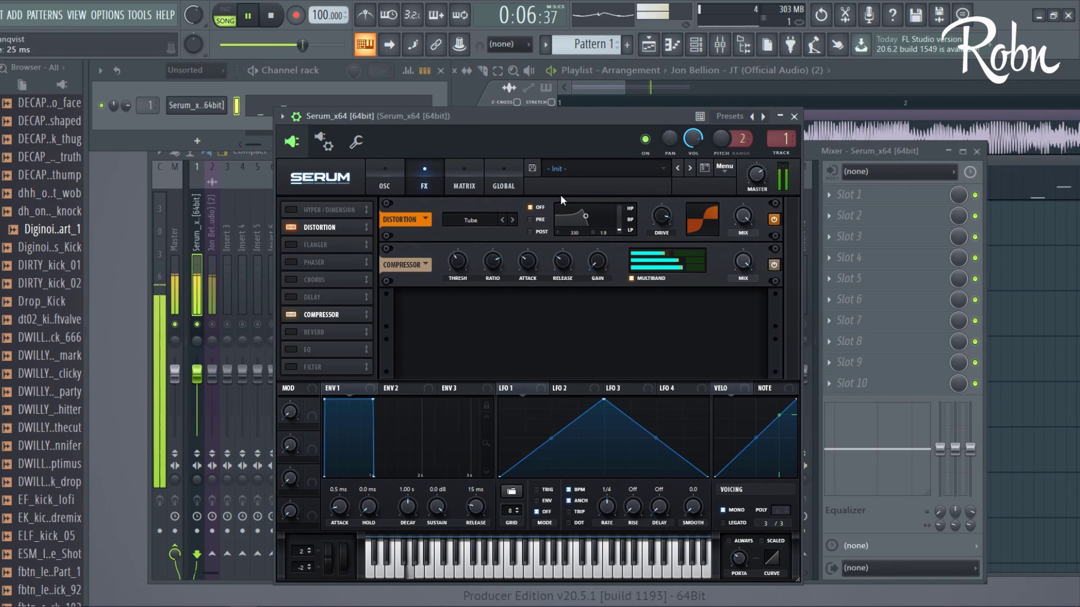
# - Enable Serum's Hyper/Dimension effect, reduce the Hyper mix and adjust the stereo separation of the Serum mixer track
pyautogui.click(291, 209)
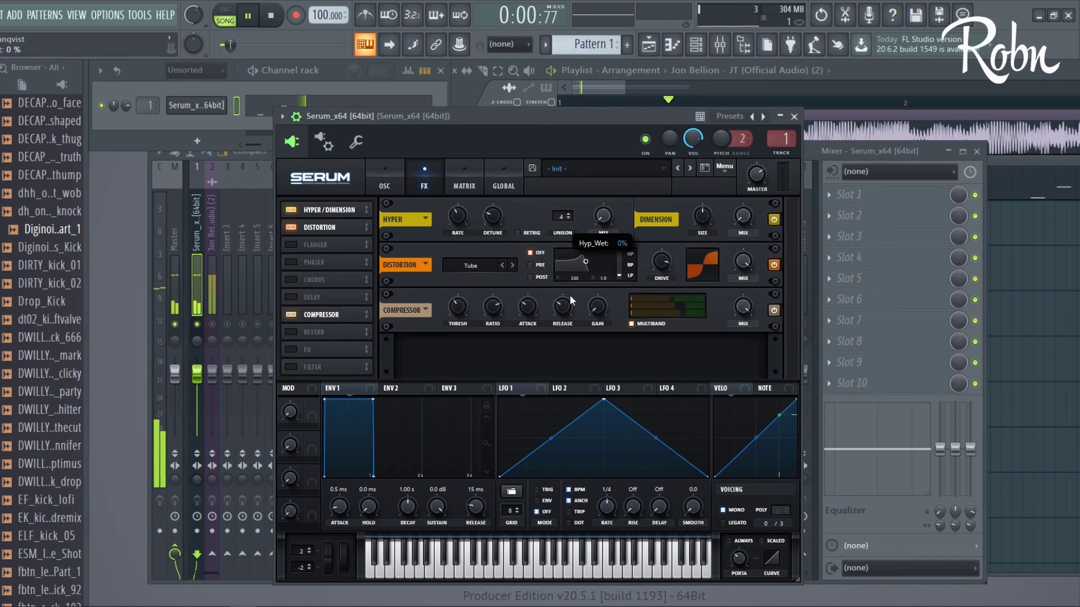
pyautogui.click(197, 483)
pyautogui.click(541, 122)
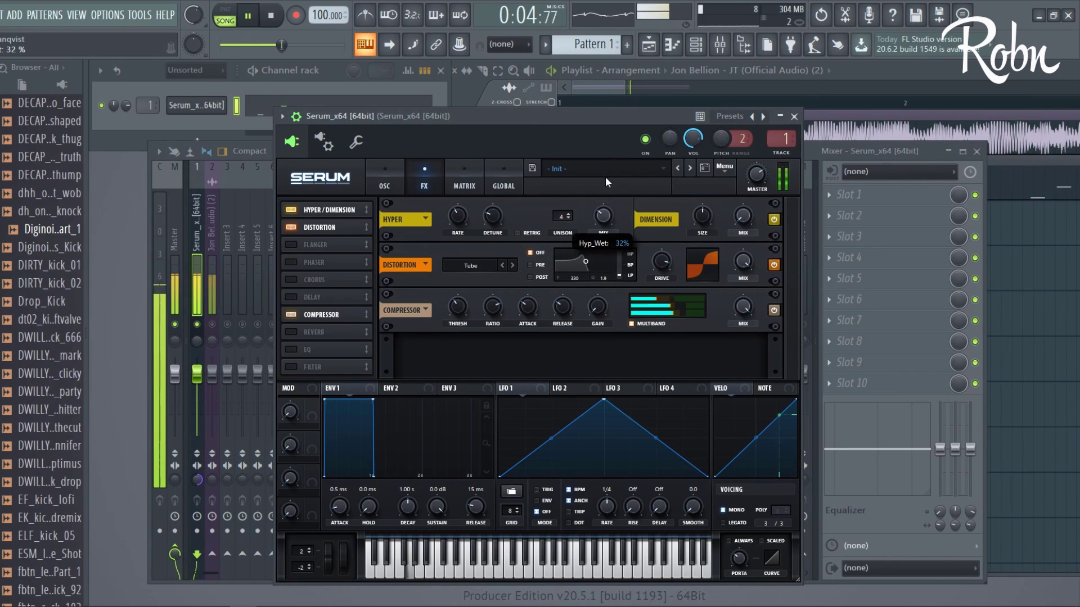
# - Try FM (from B) warp on OSC A at 39% with OSC B's wavetable position moved to the sine shape
pyautogui.click(389, 180)
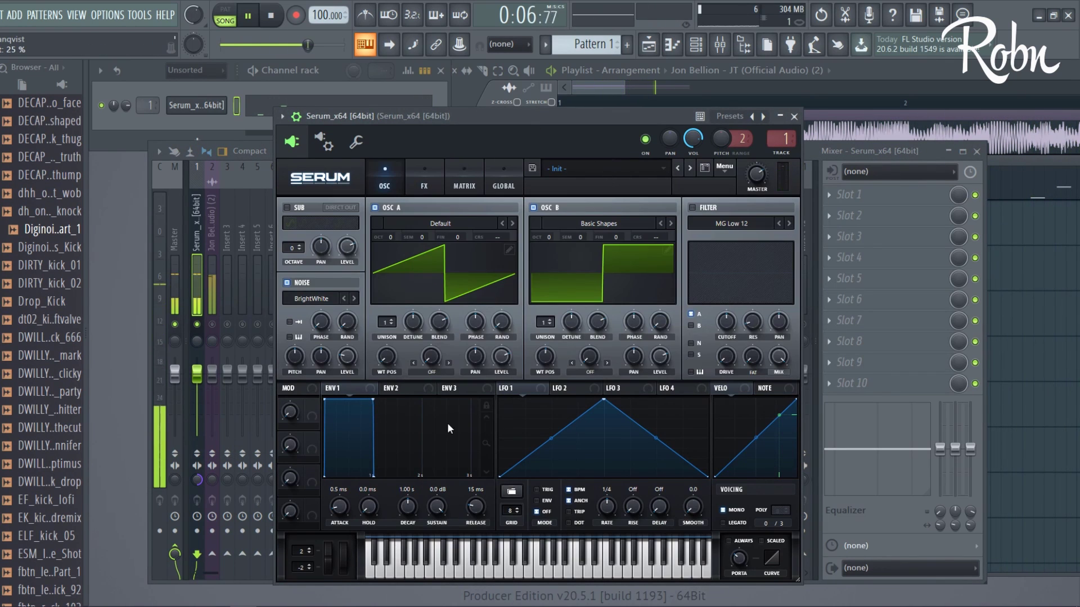
pyautogui.click(429, 368)
pyautogui.click(452, 313)
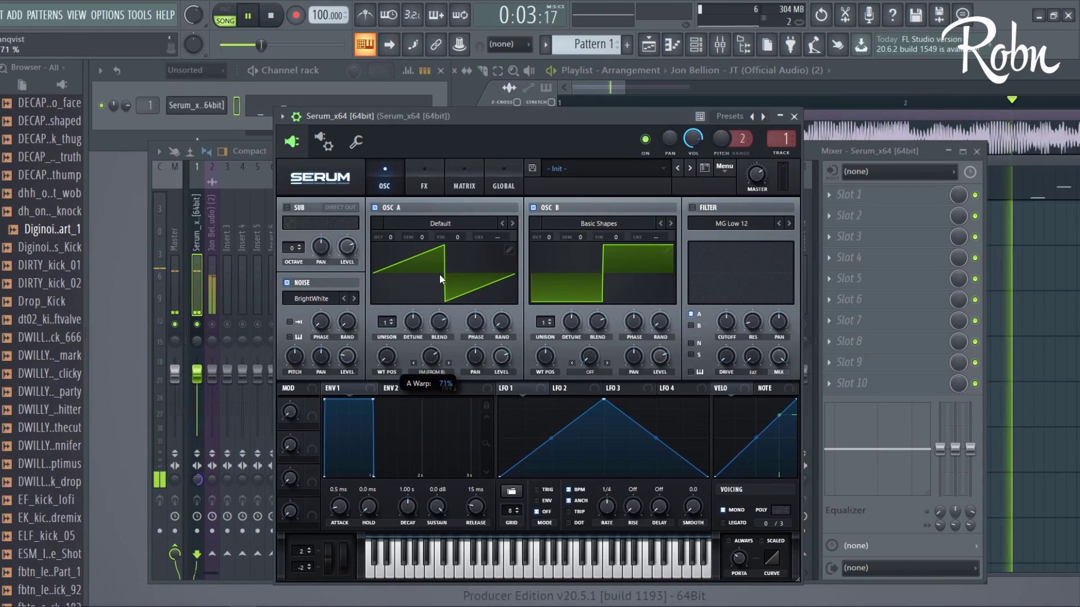
pyautogui.moveTo(545, 237)
pyautogui.mouseDown()
pyautogui.moveTo(548, 258)
pyautogui.moveTo(555, 237)
pyautogui.mouseUp()
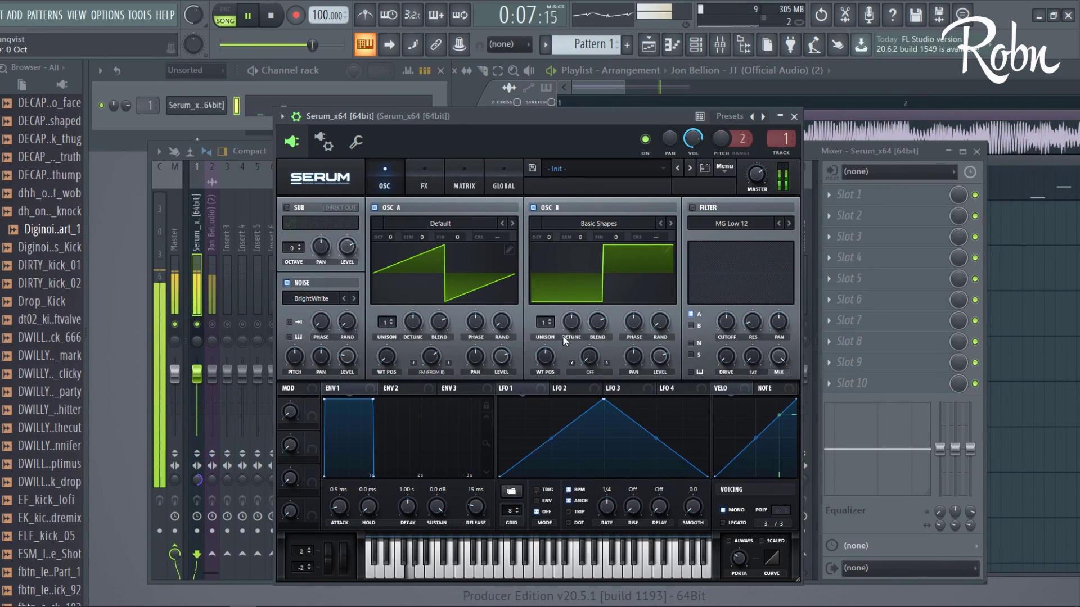
pyautogui.moveTo(544, 356); pyautogui.dragTo(539, 407)
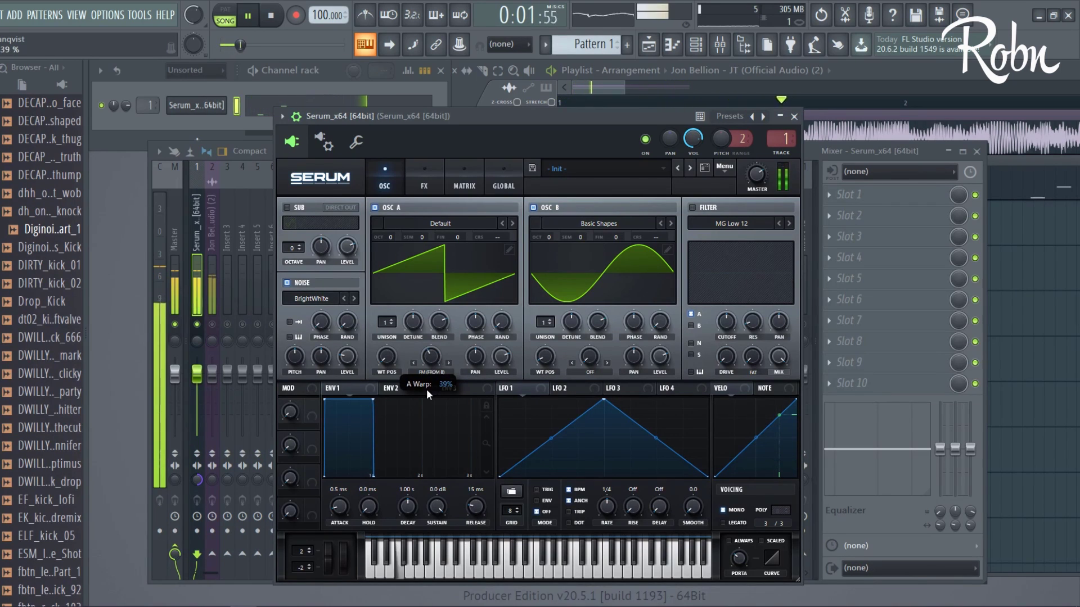
# - Compare the Serum bass with the reference audio by soloing and unsoloing their mixer tracks, and return to Serum
pyautogui.click(245, 282)
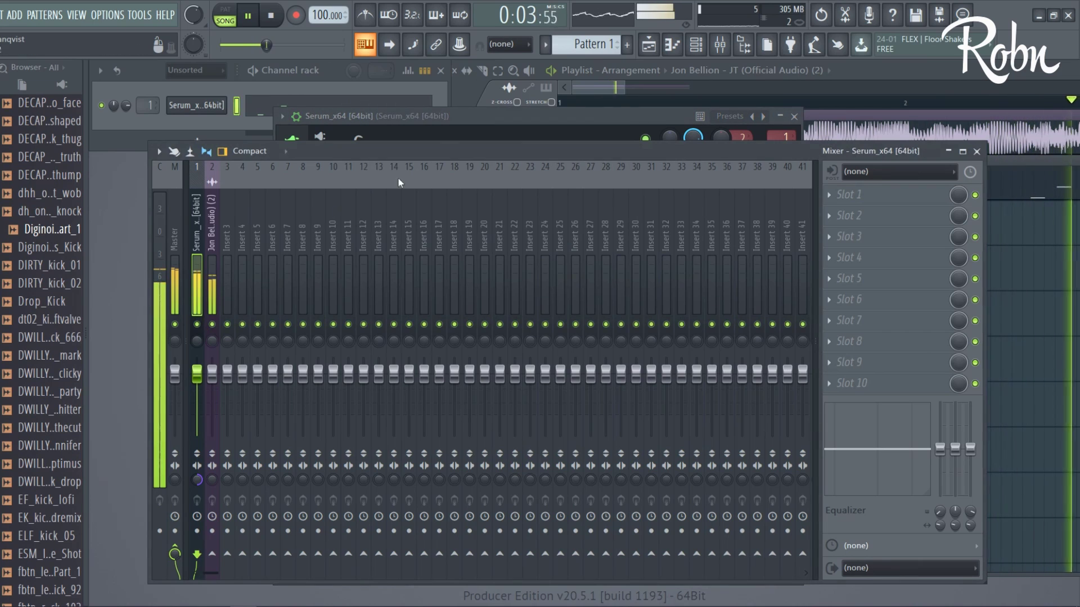
pyautogui.click(212, 282)
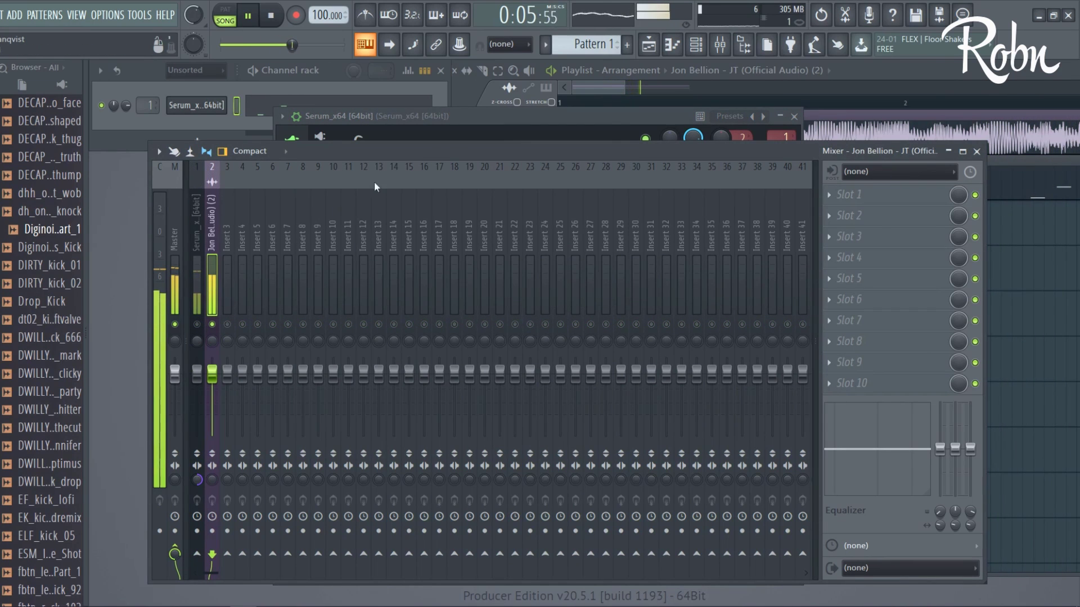
pyautogui.click(450, 118)
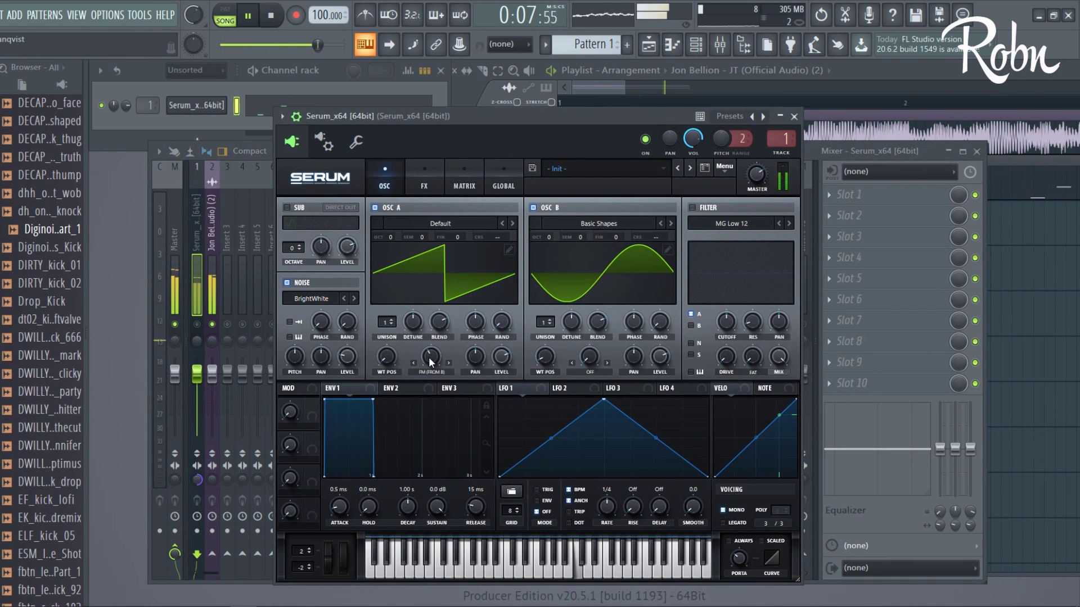
pyautogui.click(232, 302)
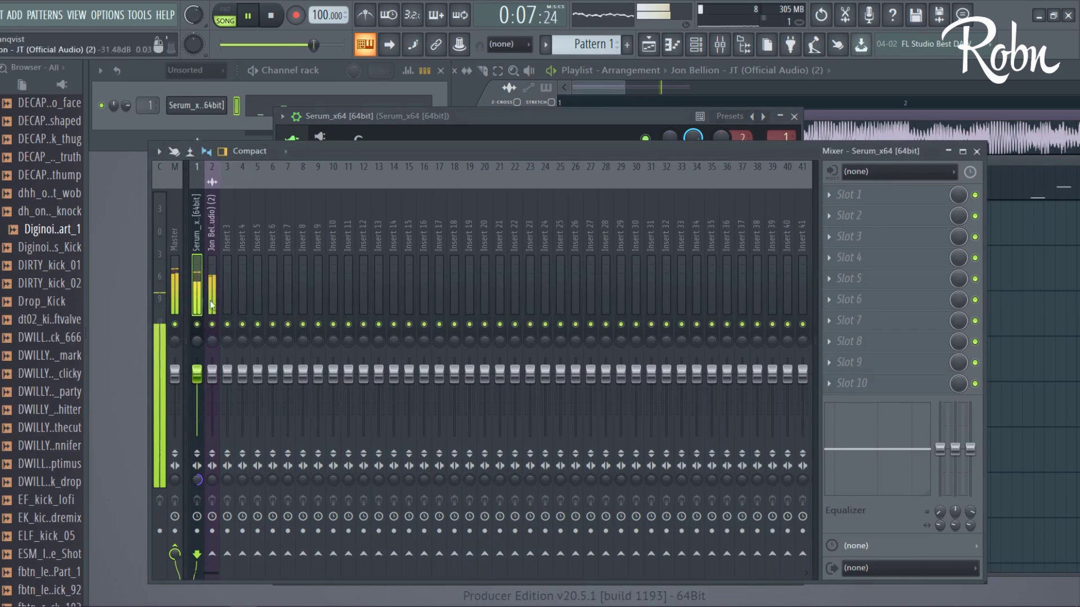
pyautogui.click(468, 117)
# - Set OSC B's wavetable position back to 4 for the square shape and turn OSC A's warp off
pyautogui.click(552, 207)
pyautogui.click(551, 207)
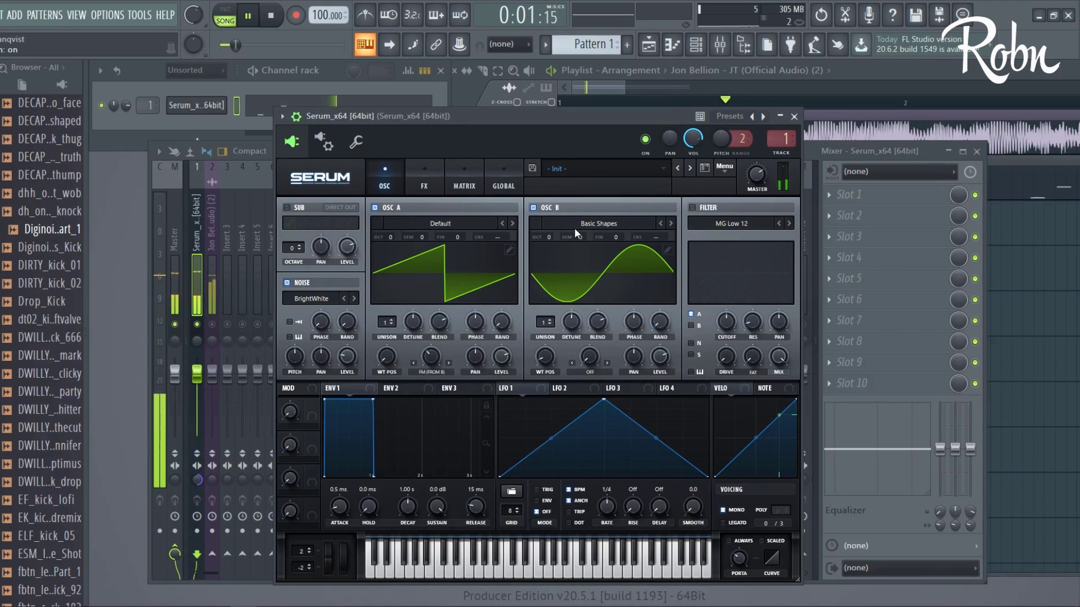
pyautogui.click(575, 228)
pyautogui.click(548, 219)
pyautogui.moveTo(550, 349); pyautogui.dragTo(556, 320)
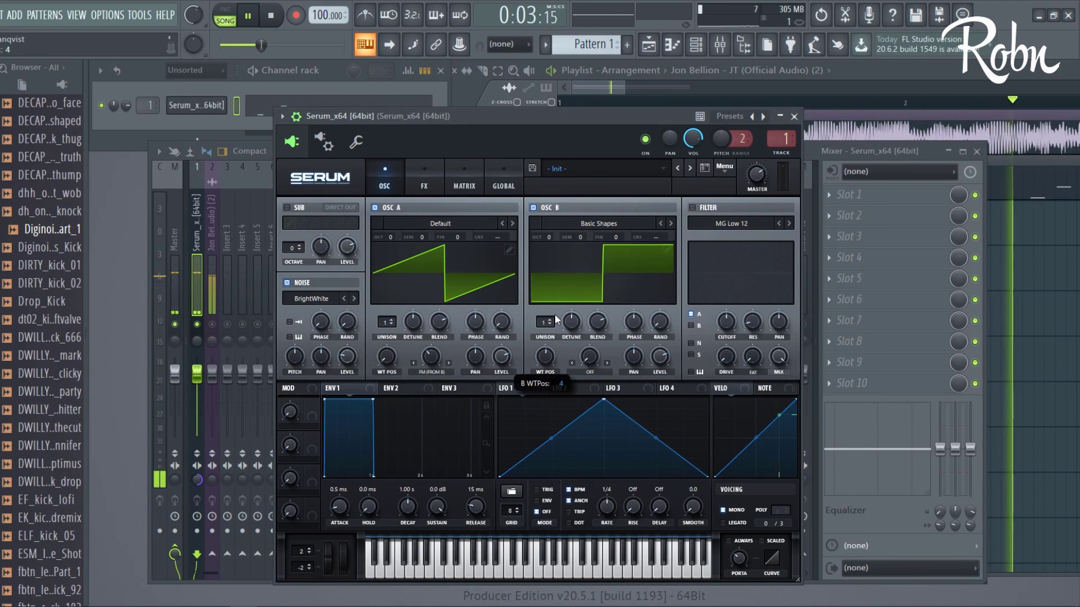
pyautogui.click(432, 373)
pyautogui.click(430, 61)
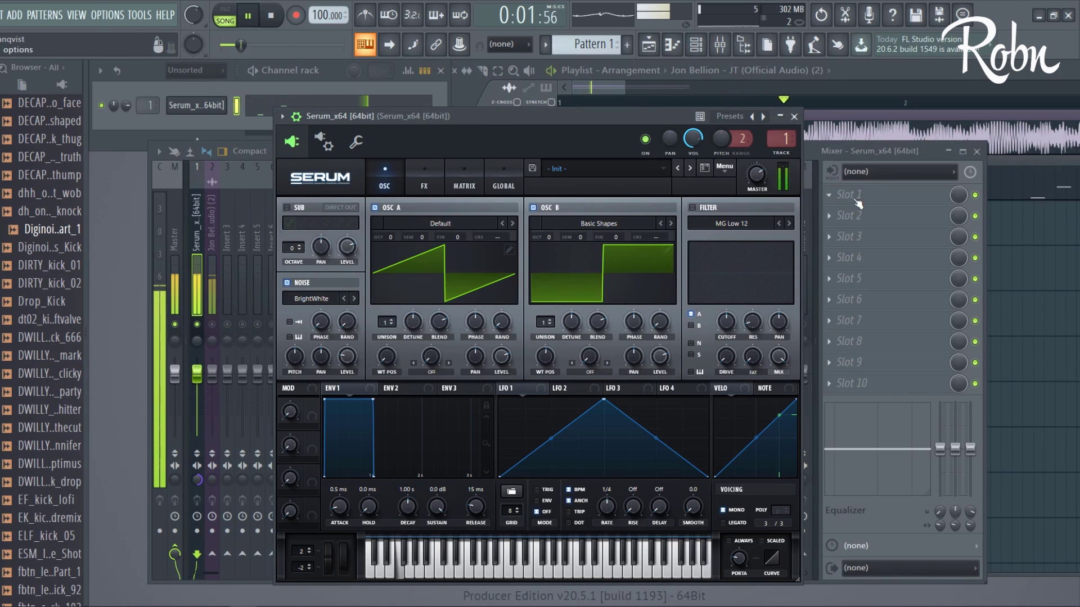
# - Move the Serum window aside and solo the Serum and reference mixer tracks in turn to compare their sound
pyautogui.moveTo(600, 117); pyautogui.dragTo(613, 109)
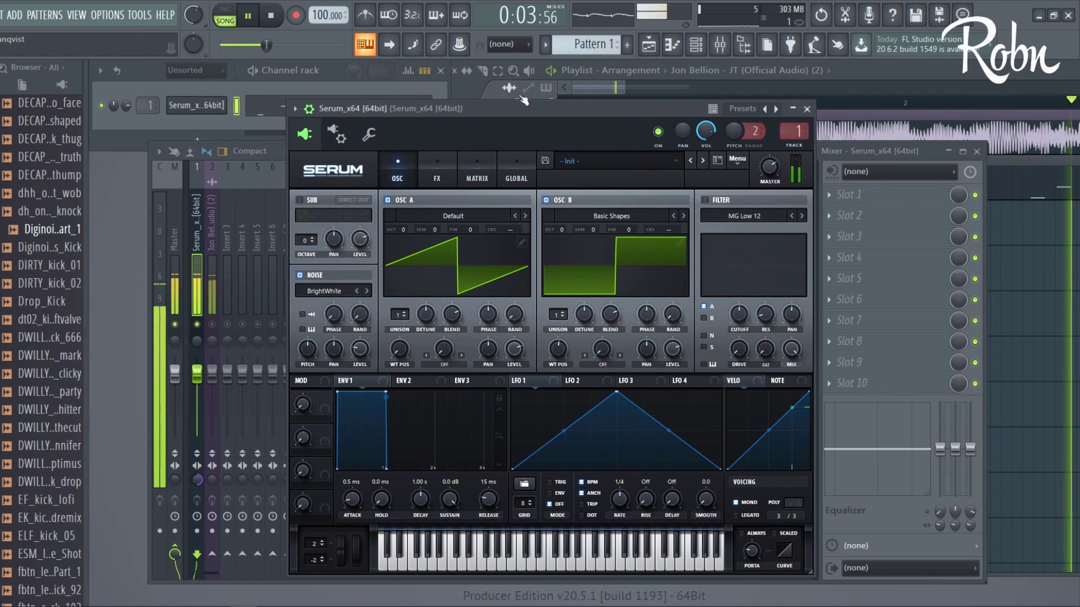
pyautogui.click(591, 96)
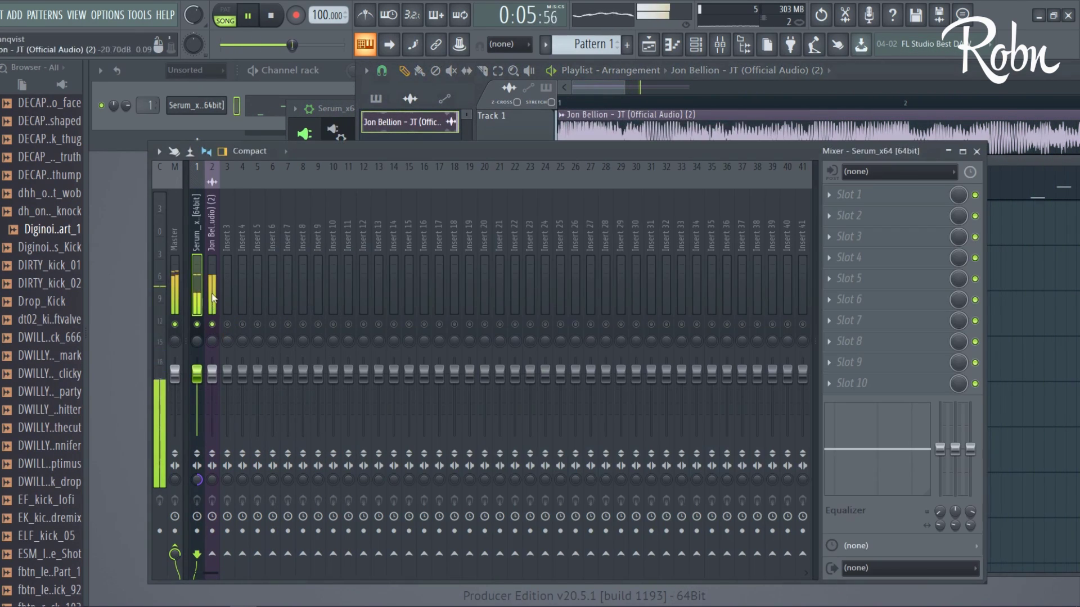
pyautogui.click(212, 284)
pyautogui.click(336, 109)
pyautogui.click(212, 284)
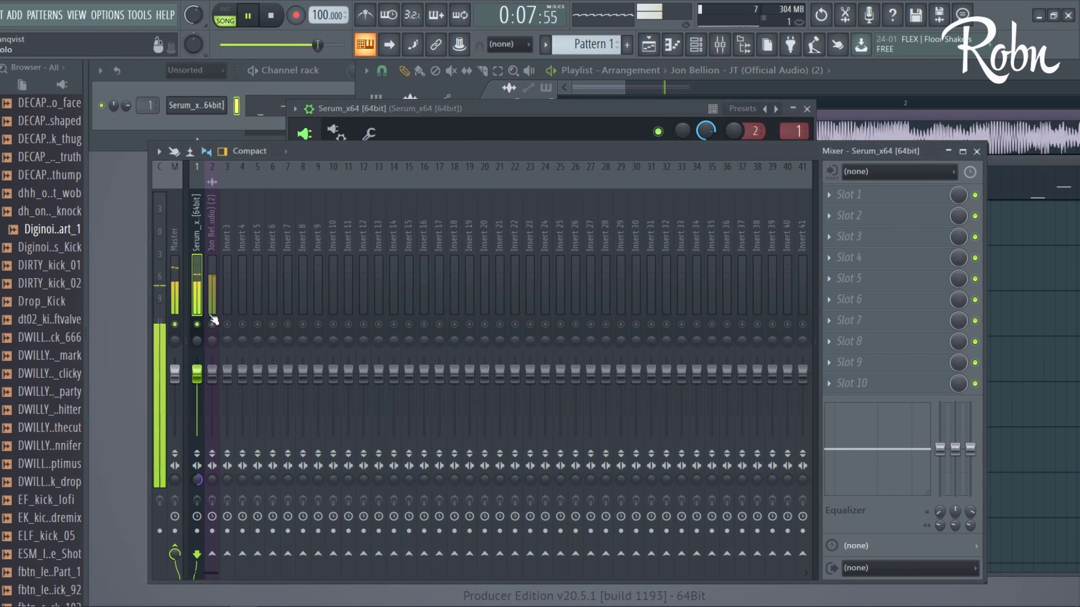
pyautogui.rightClick(213, 286)
pyautogui.press('Escape')
pyautogui.press('space')
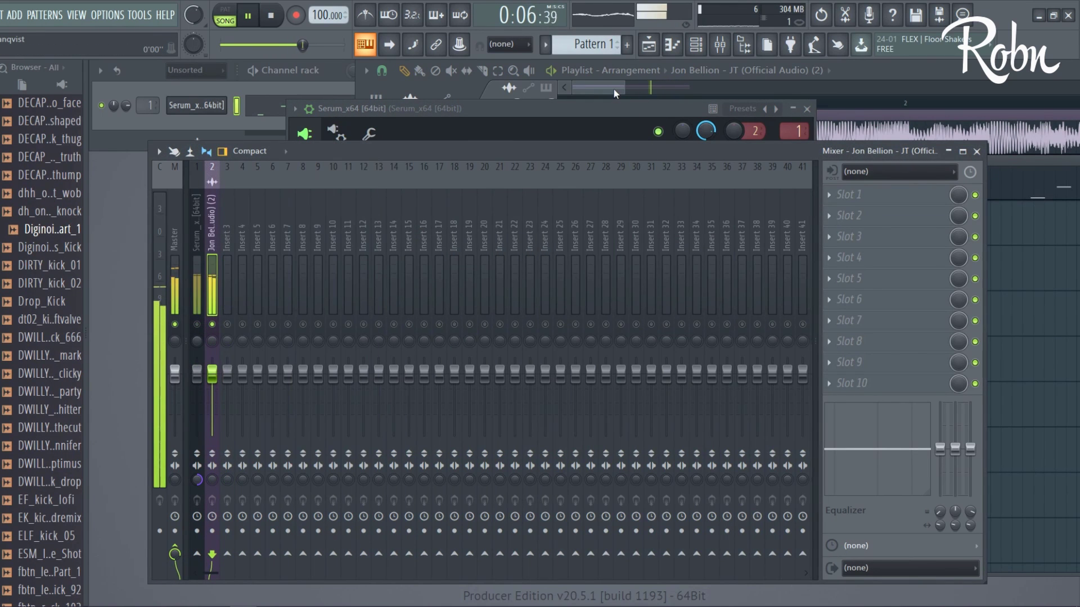
# - Zoom in on bars 3 to 4 of the playlist and replay that part of the reference audio
pyautogui.click(615, 93)
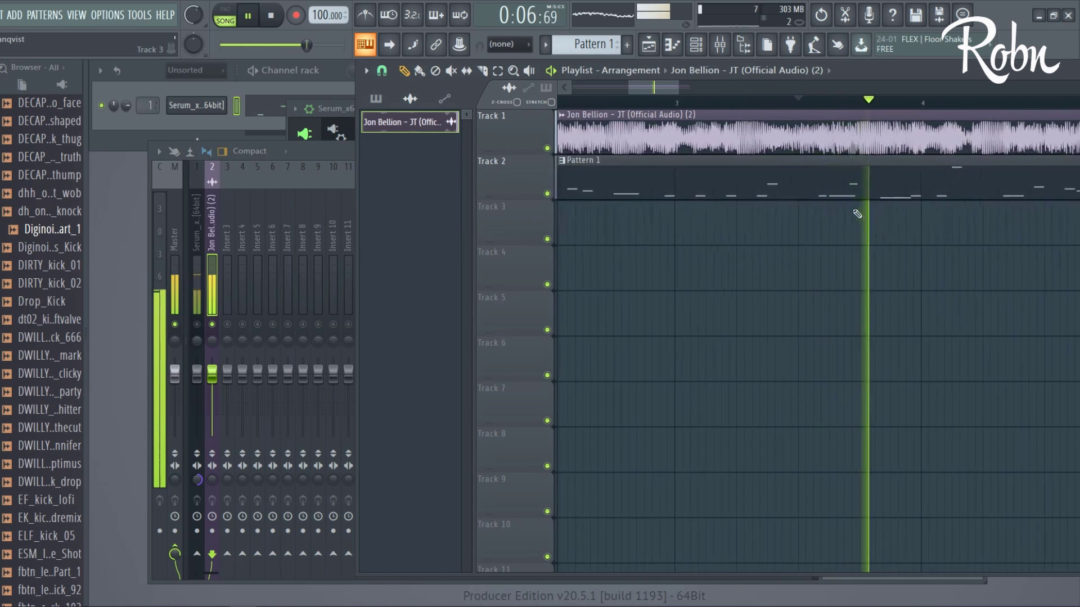
pyautogui.scroll(3, 857, 214)
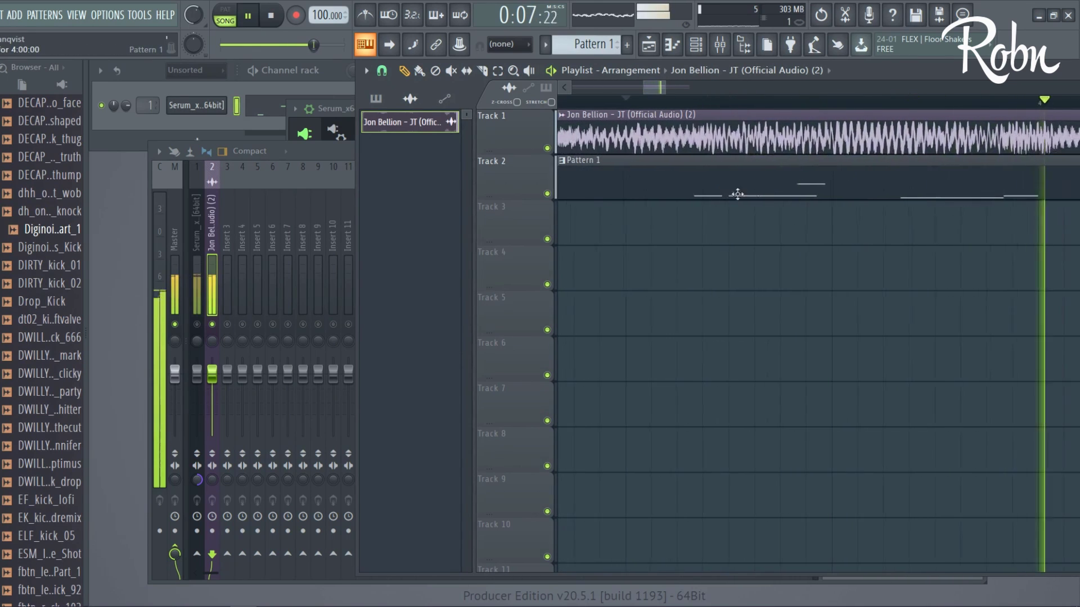
pyautogui.press('space')
pyautogui.press('space')
pyautogui.scroll(1, 787, 193)
pyautogui.press('space')
pyautogui.press('space')
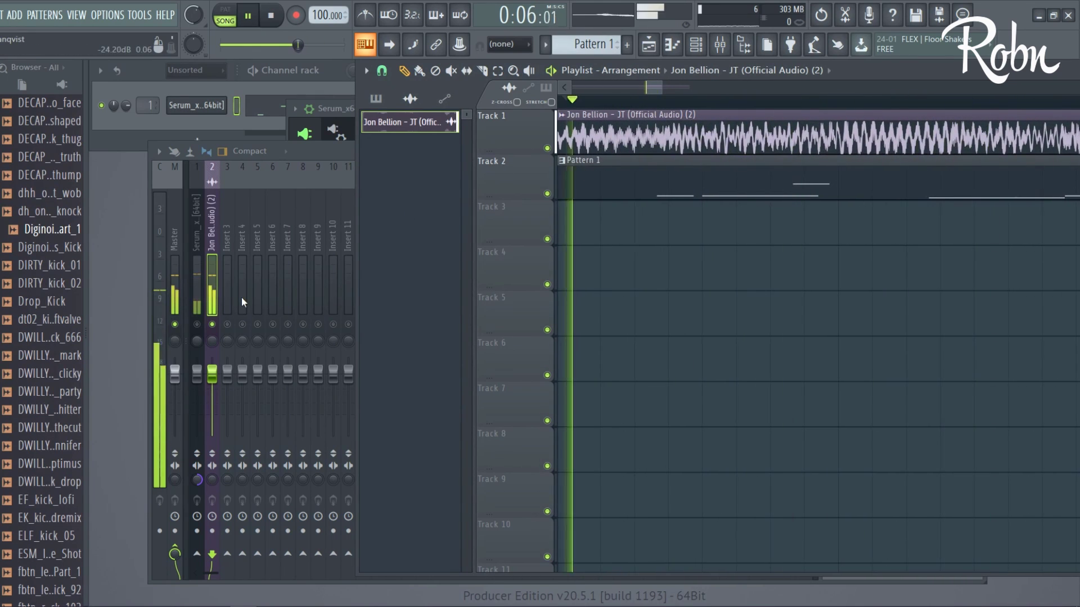
# - Replay the short section repeatedly while toggling the reference track's solo in the mixer to hear it with and without the bass
pyautogui.click(215, 325)
pyautogui.press('space')
pyautogui.press('space')
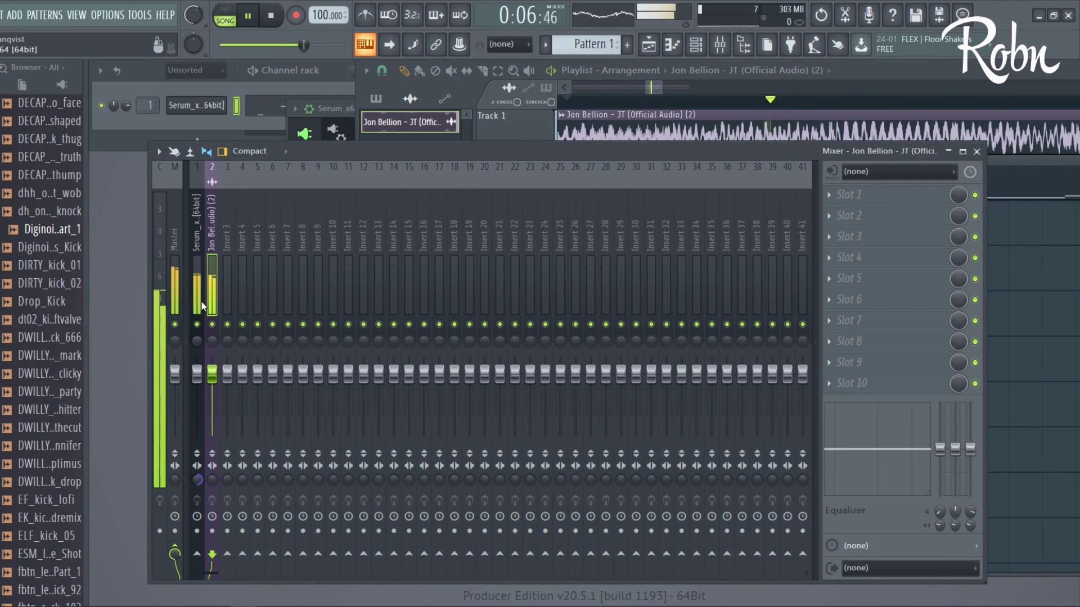
pyautogui.click(212, 325)
pyautogui.press('space')
pyautogui.press('space')
pyautogui.rightClick(216, 324)
pyautogui.press('space')
pyautogui.press('space')
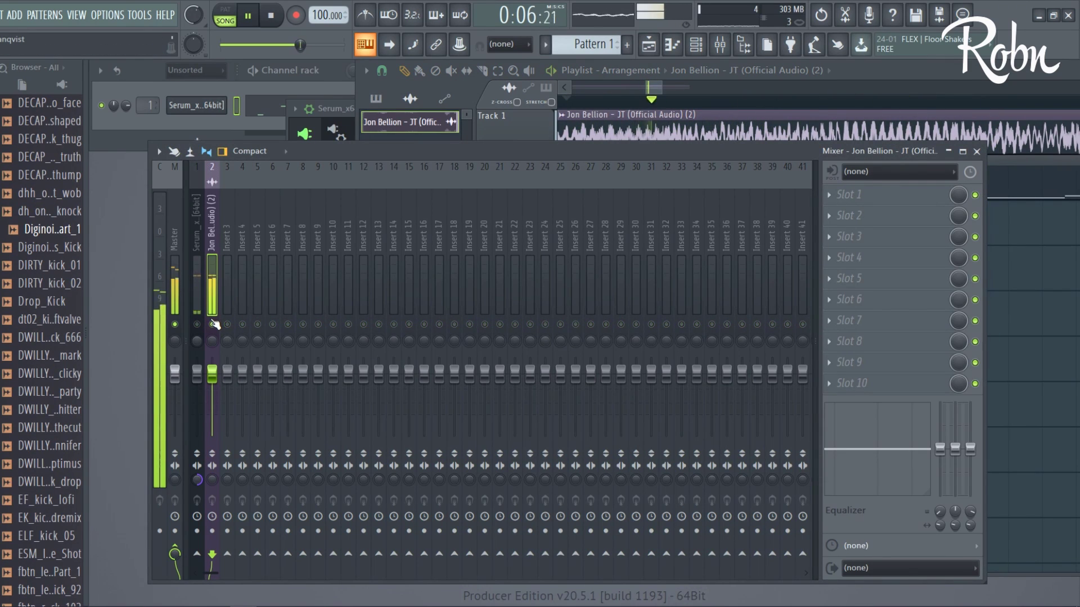
pyautogui.press('space')
pyautogui.press('space')
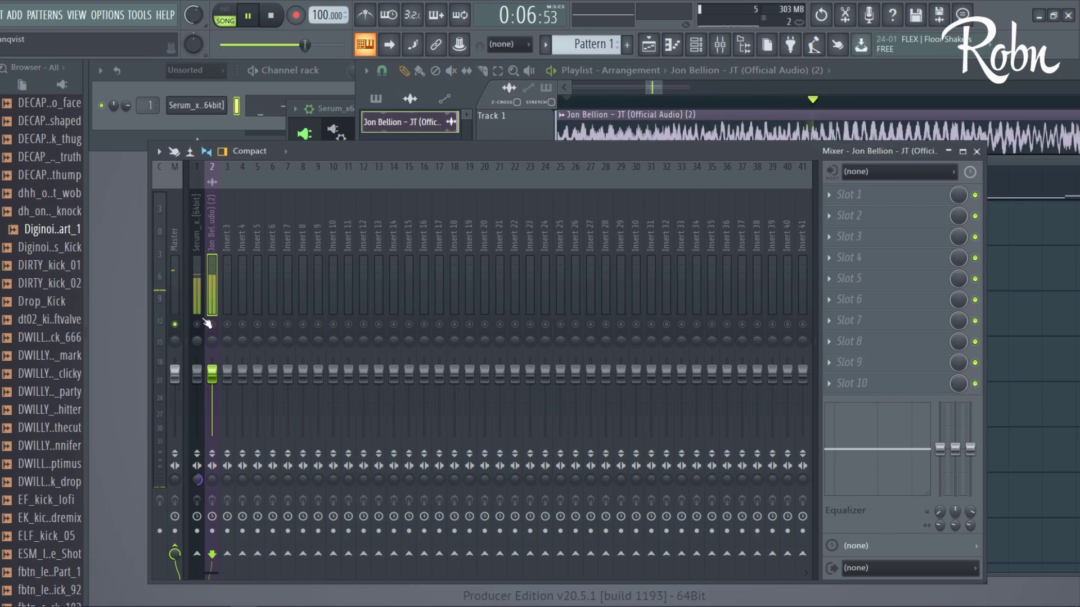
# - Solo the Serum mixer track and check its notes in the piano roll during playback
pyautogui.rightClick(196, 324)
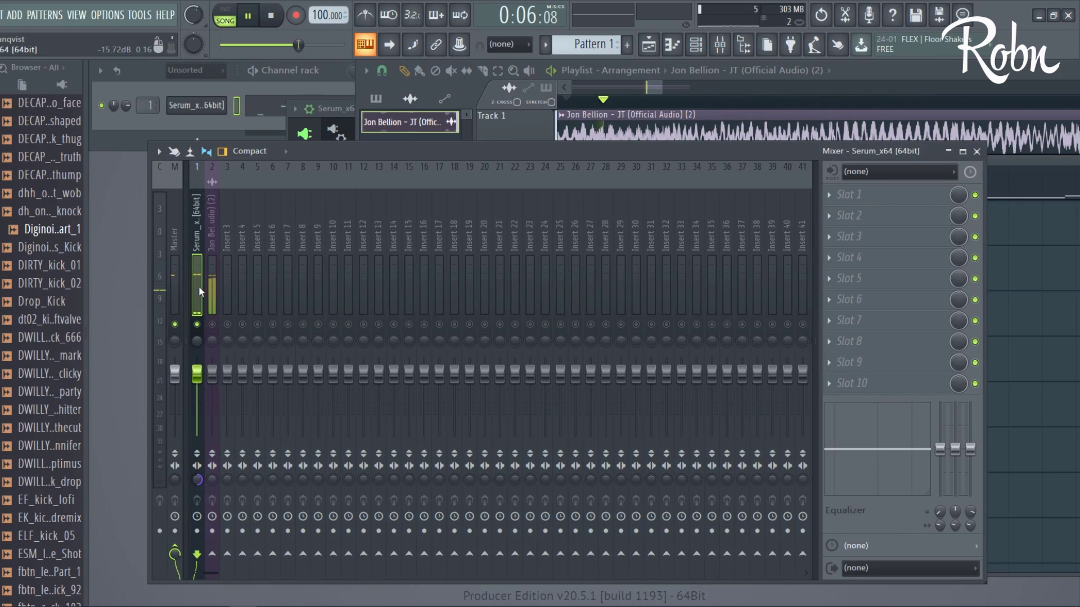
pyautogui.press('space')
pyautogui.press('F7')
pyautogui.press('space')
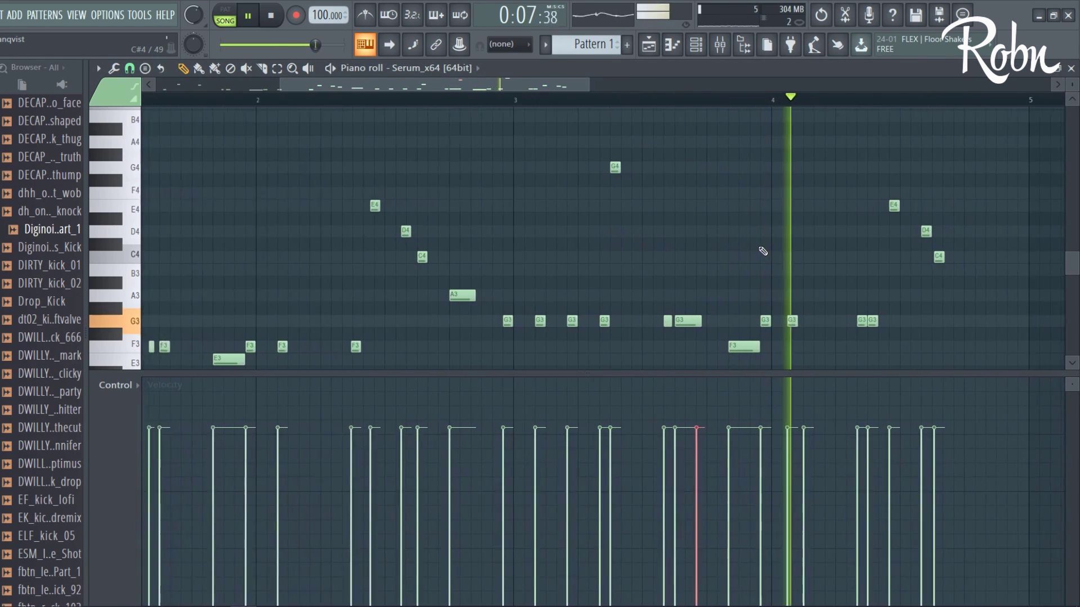
pyautogui.press('F7')
pyautogui.press('F9')
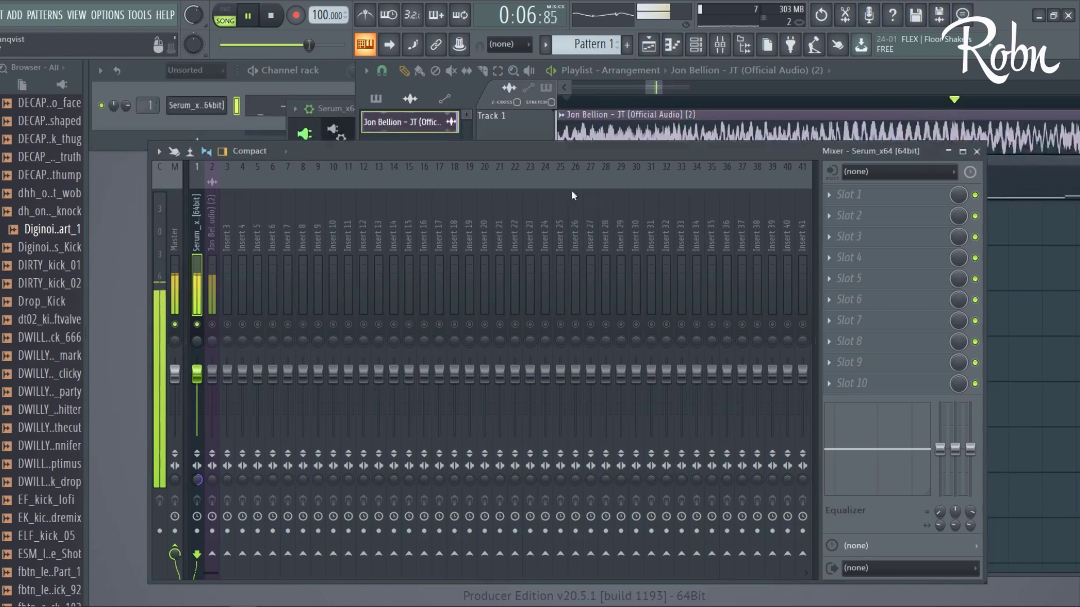
pyautogui.click(327, 108)
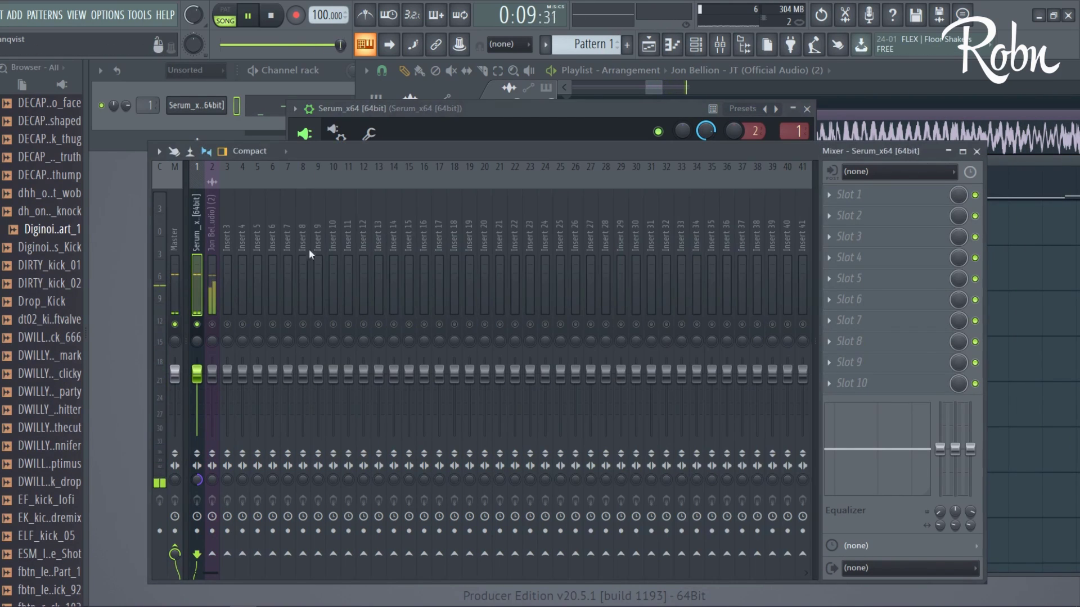
pyautogui.click(174, 281)
pyautogui.click(849, 194)
pyautogui.moveTo(849, 212)
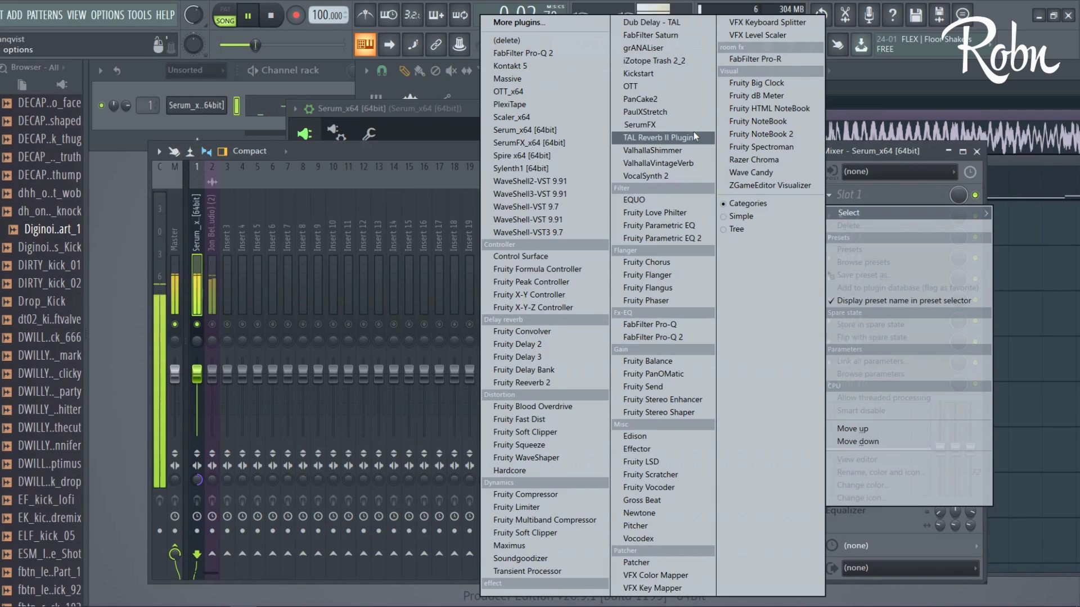
pyautogui.click(432, 111)
# - Try AM (from B) as OSC A's warp mode in Serum, with the amount at 35%
pyautogui.moveTo(432, 110); pyautogui.dragTo(398, 83)
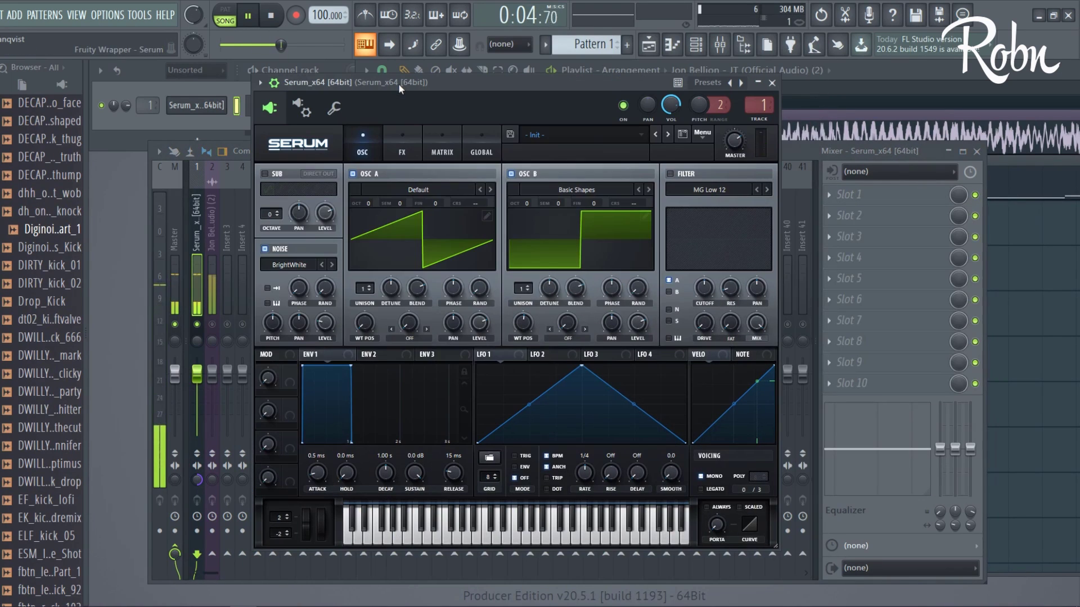
pyautogui.click(419, 332)
pyautogui.click(430, 336)
pyautogui.moveTo(408, 322); pyautogui.dragTo(416, 282)
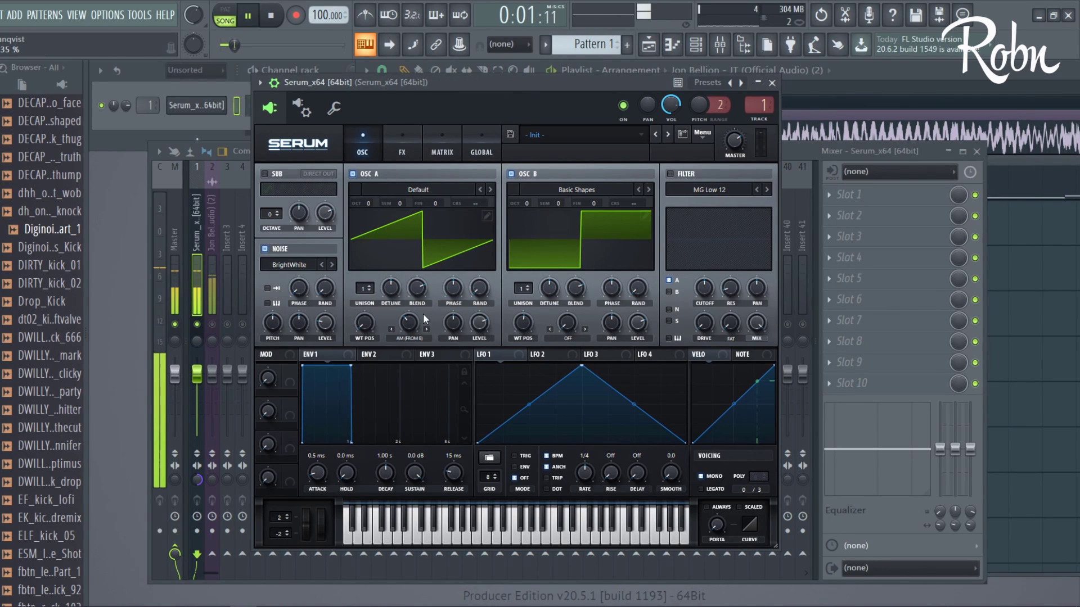
# - Set OSC A's warp mode to FM (from B) at 50% and modulate the warp with LFO 1 by about 21
pyautogui.click(421, 338)
pyautogui.click(431, 293)
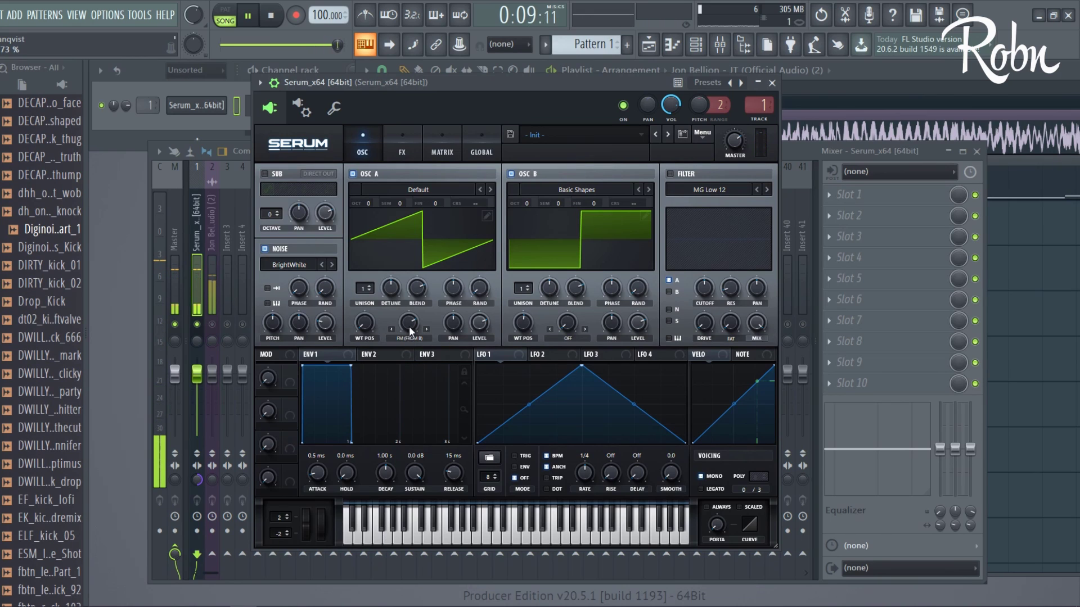
pyautogui.moveTo(476, 88); pyautogui.dragTo(493, 88)
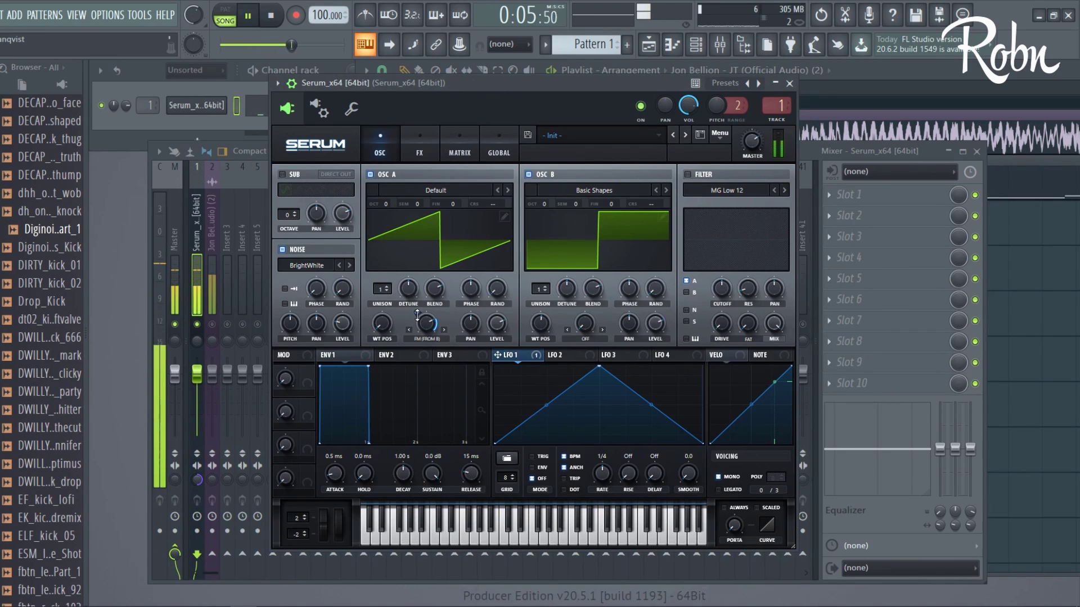
pyautogui.moveTo(427, 329); pyautogui.dragTo(418, 350)
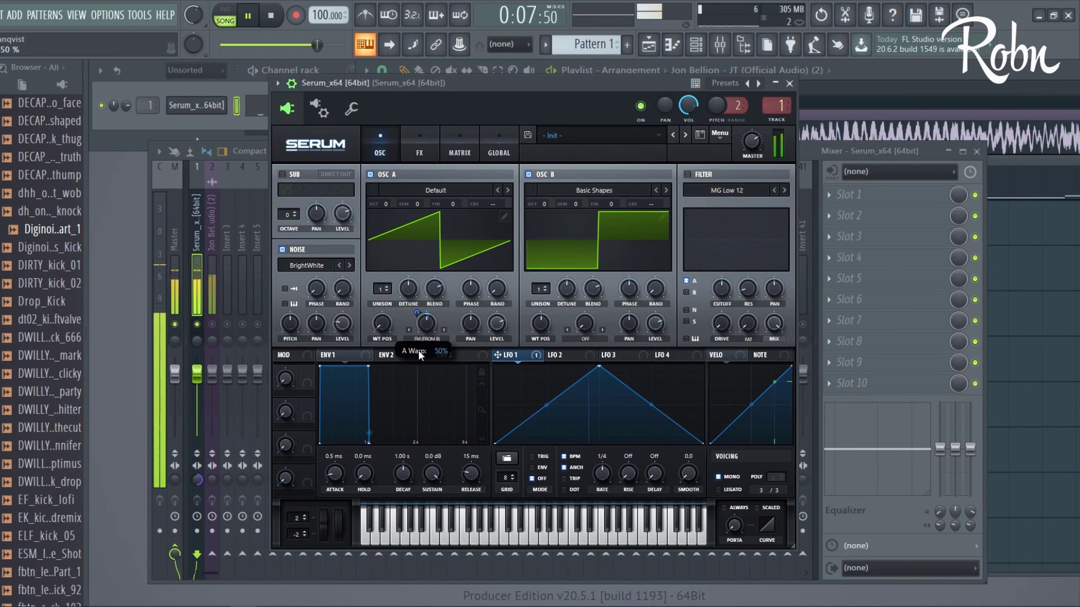
pyautogui.scroll(5, 424, 328)
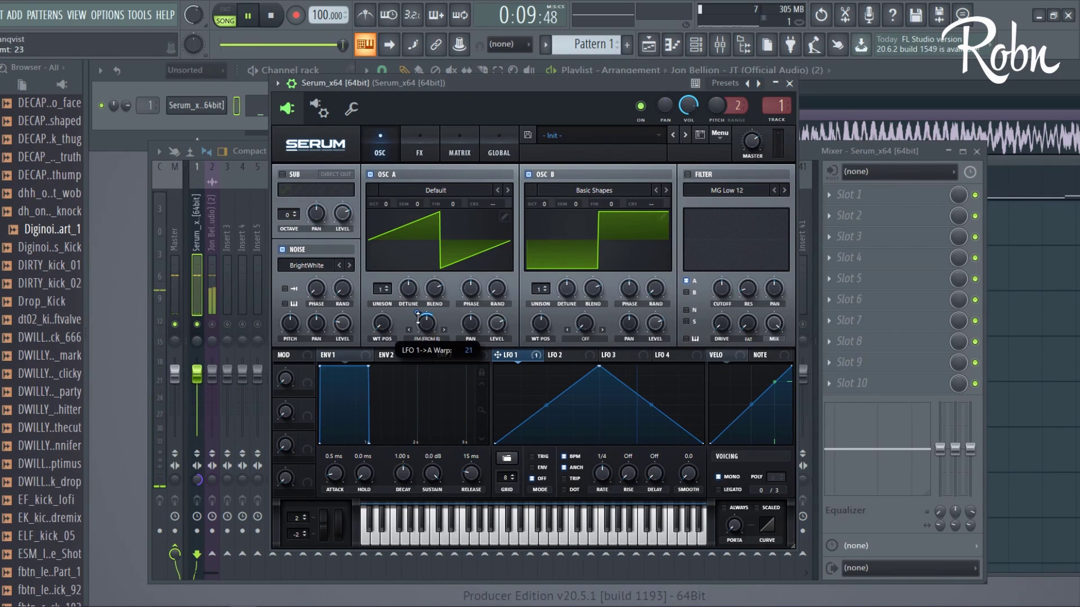
# - Bypass LFO 1's modulation of OSC A's warp amount
pyautogui.rightClick(425, 319)
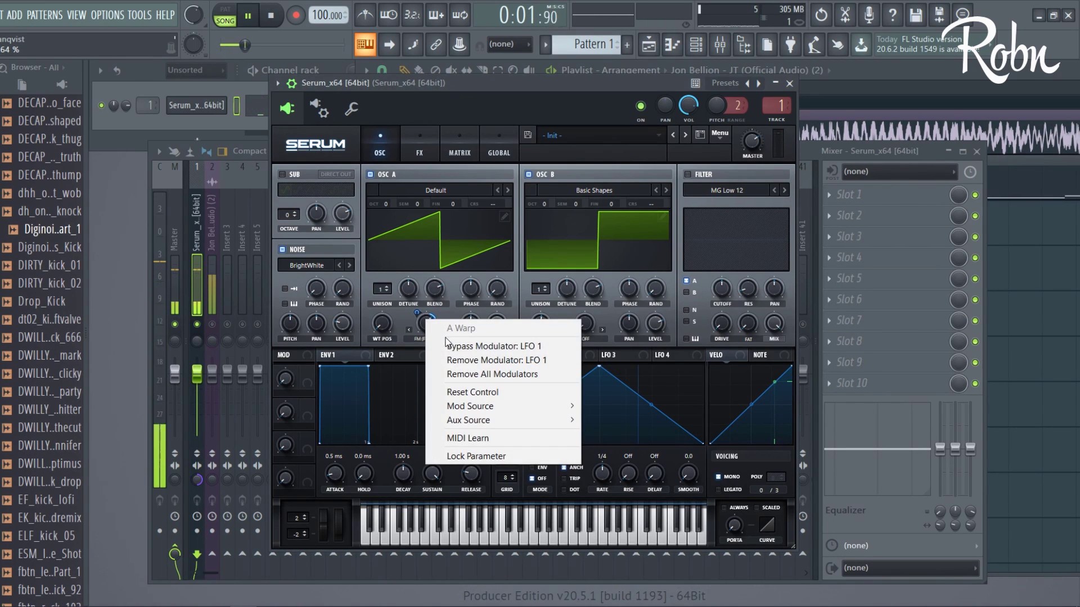
pyautogui.click(450, 346)
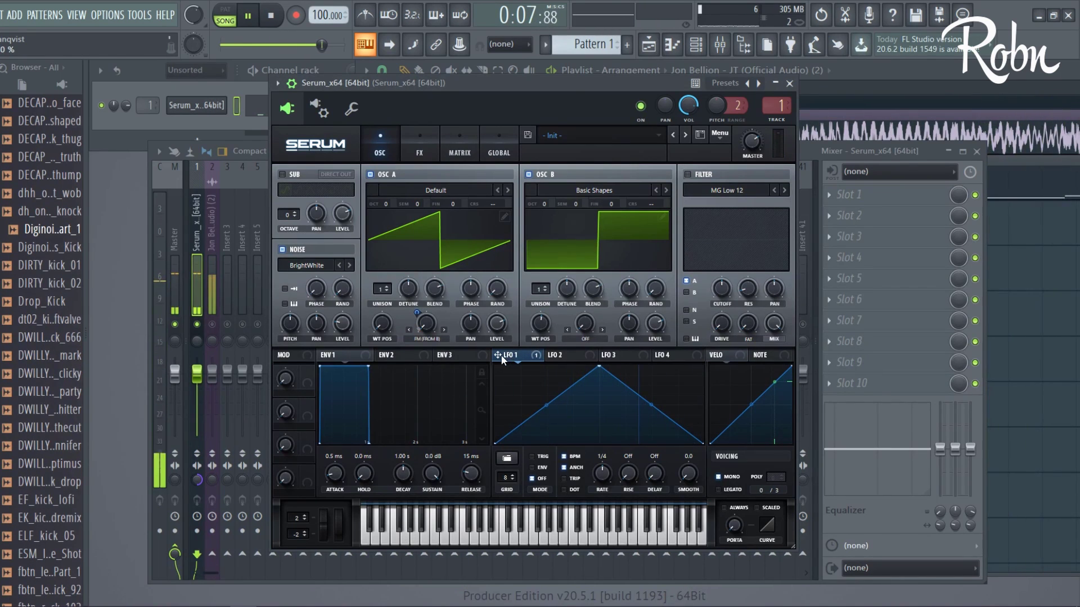
# - Enable the MG Low 12 filter for OSC A, OSC B and the noise, with the cutoff at 2860 Hz
pyautogui.click(688, 174)
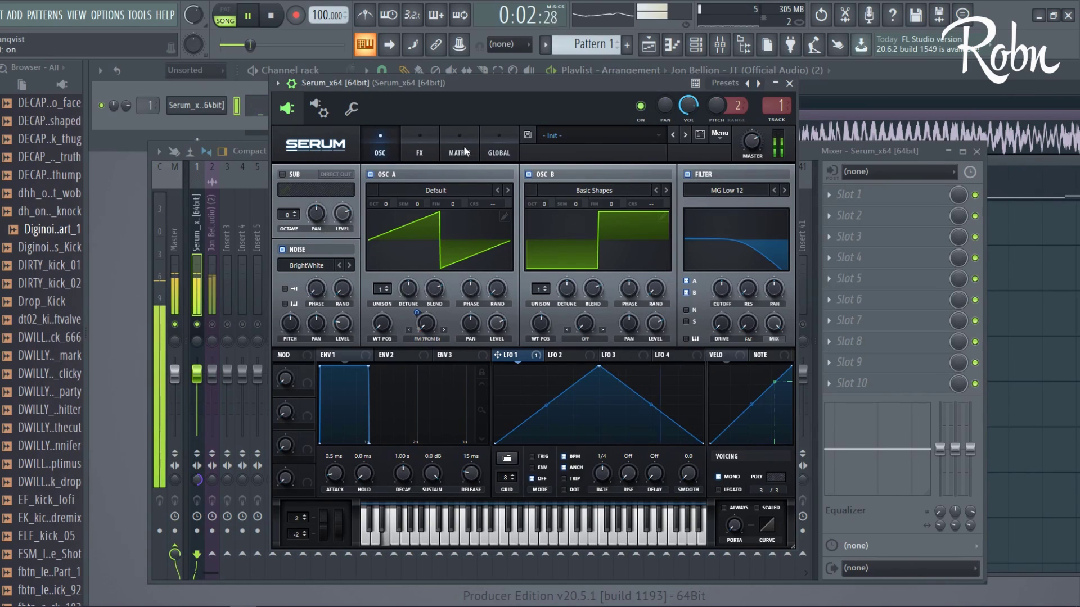
pyautogui.click(418, 147)
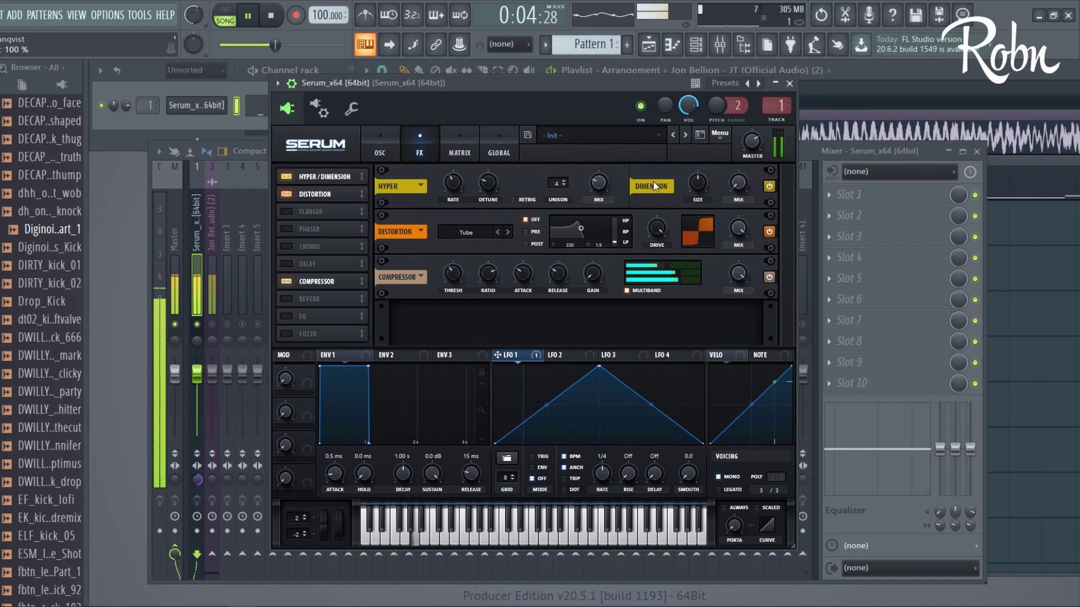
pyautogui.click(378, 145)
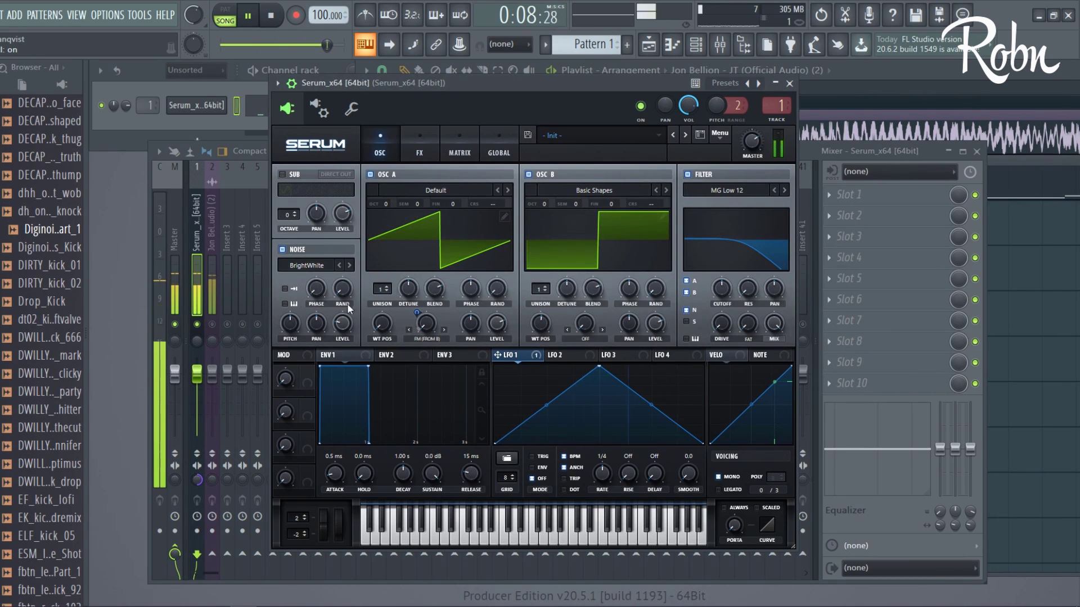
pyautogui.moveTo(721, 289)
pyautogui.mouseDown()
pyautogui.moveTo(744, 296)
pyautogui.moveTo(728, 262)
pyautogui.moveTo(724, 272)
pyautogui.mouseUp()
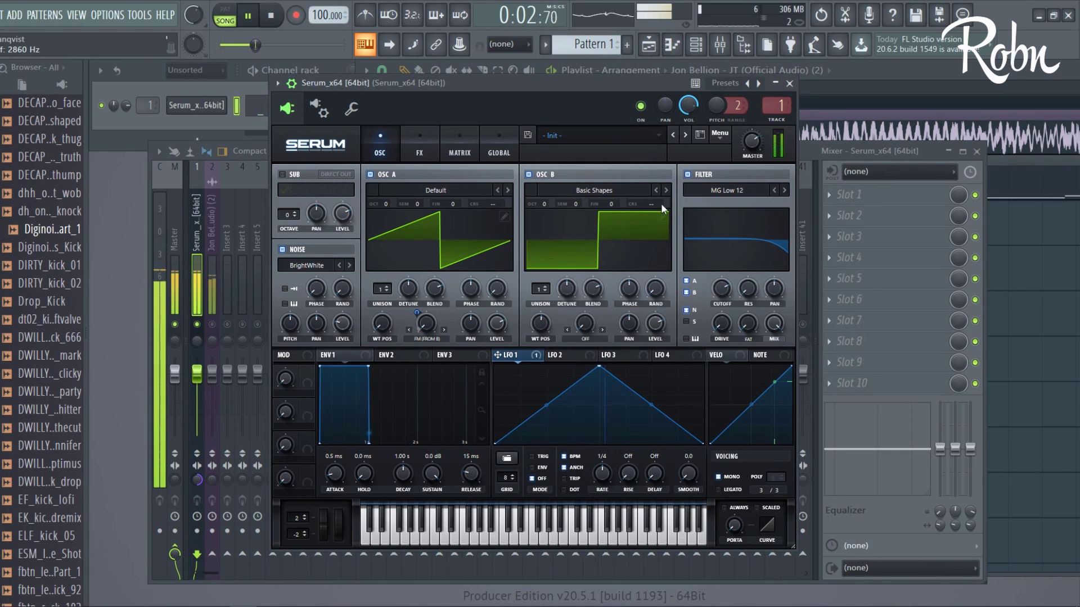
# - Enable the Filter effect in Serum's effects rack and try the Allpasses type with the cutoff at 77 Hz
pyautogui.click(414, 146)
pyautogui.click(298, 334)
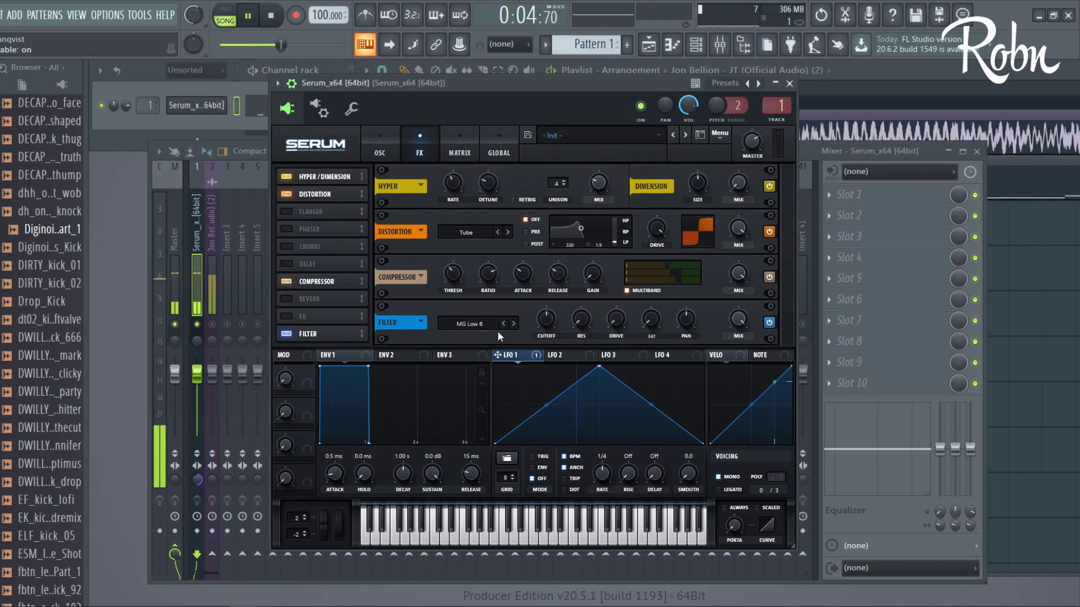
pyautogui.click(471, 324)
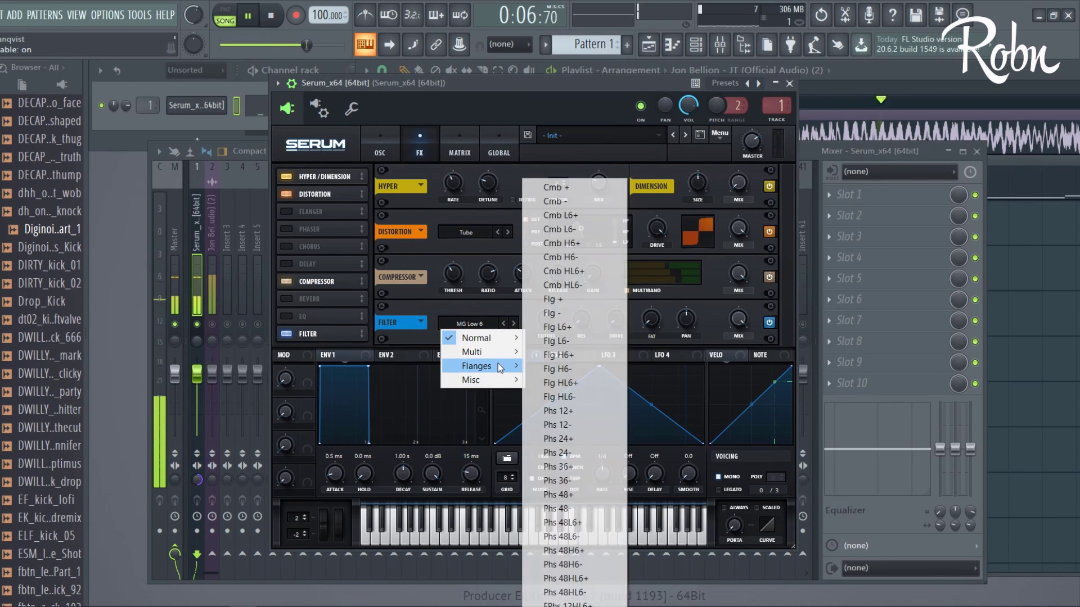
pyautogui.moveTo(498, 383)
pyautogui.click(573, 274)
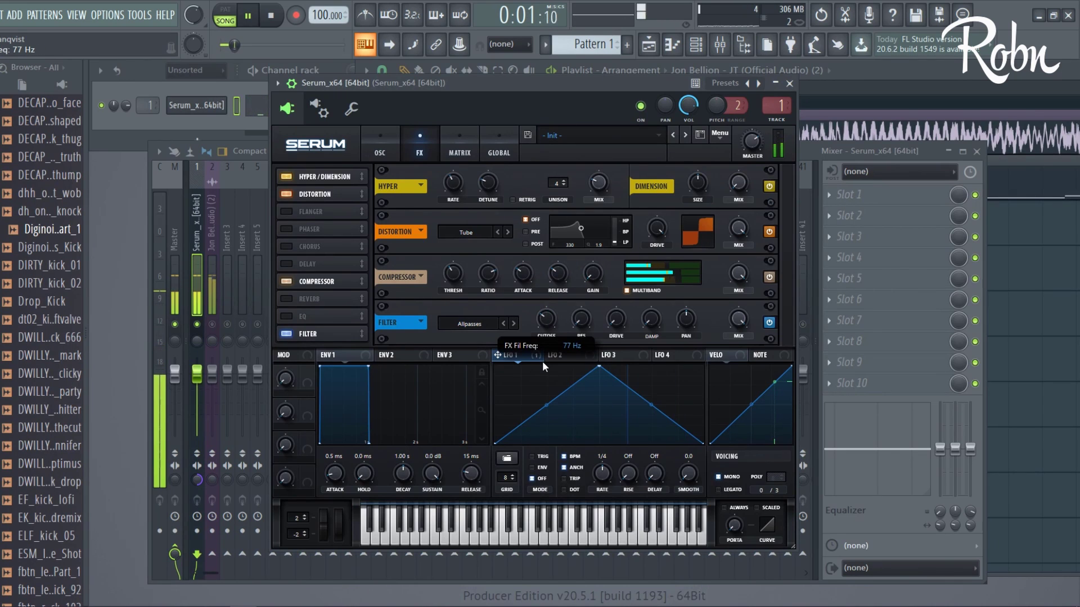
# - Switch the effects-rack filter to the Reverb type, sweep its cutoff and set Serum's master volume to 58%
pyautogui.click(504, 328)
pyautogui.moveTo(478, 381)
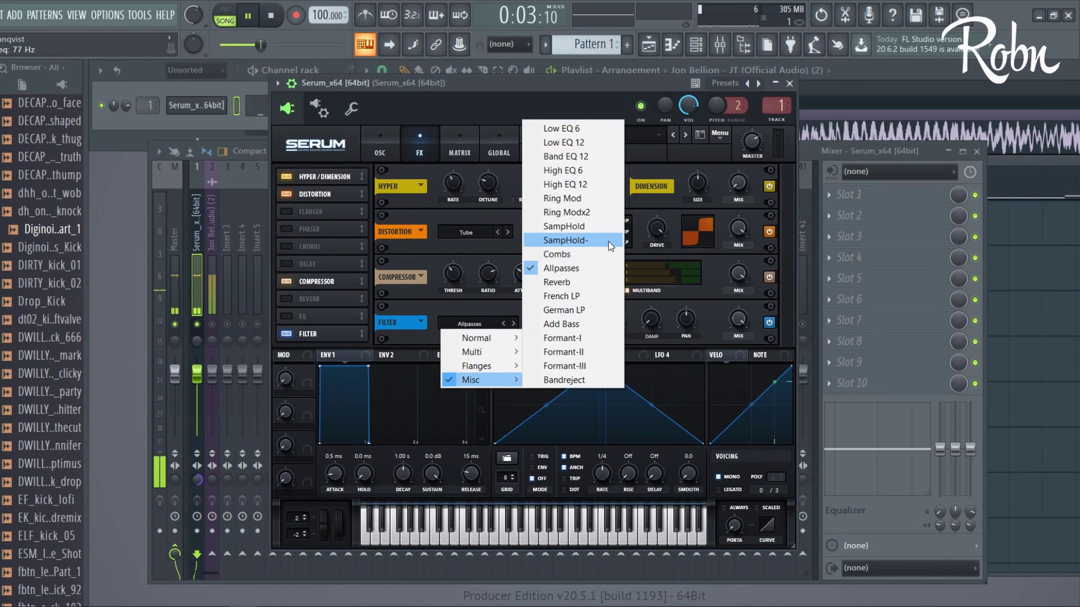
pyautogui.click(580, 282)
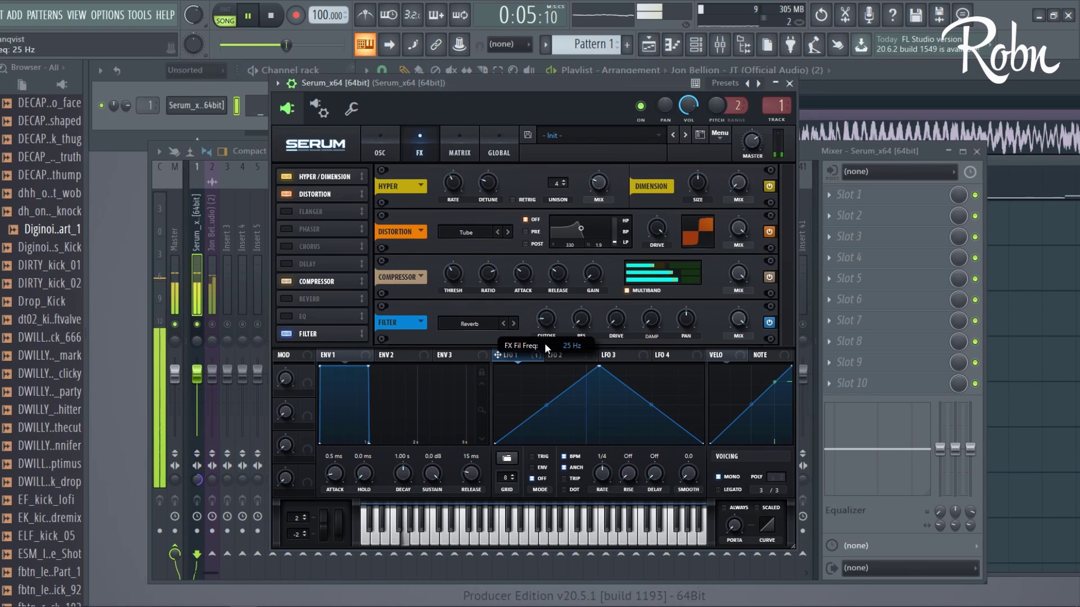
pyautogui.moveTo(546, 356); pyautogui.dragTo(559, 259)
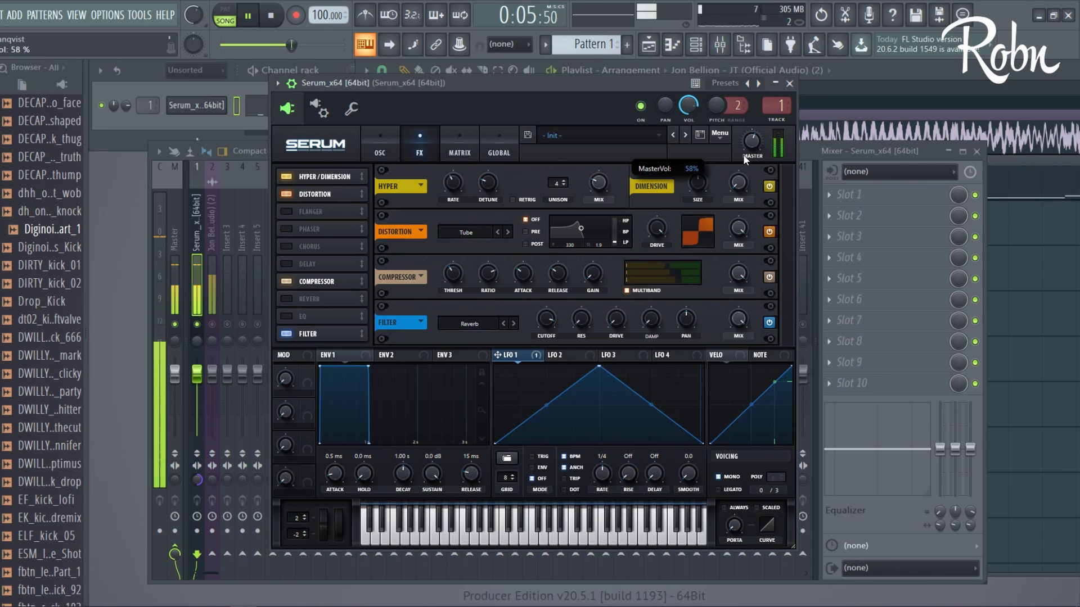
# - Lower the Reverb filter's cutoff and assign Macro 1 to its mix
pyautogui.moveTo(541, 321); pyautogui.dragTo(528, 554)
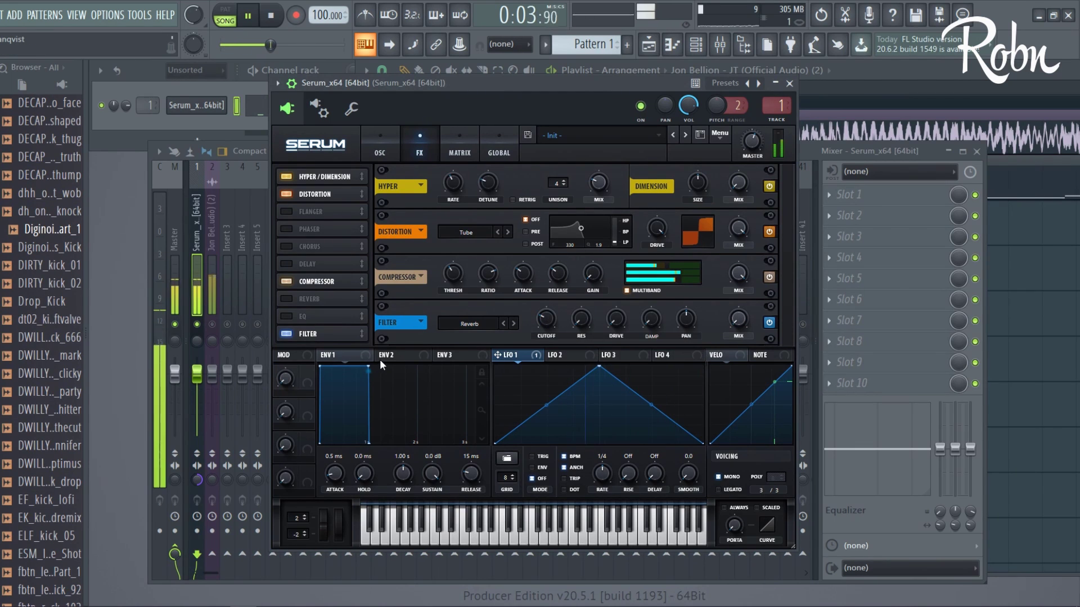
pyautogui.moveTo(306, 379); pyautogui.dragTo(734, 317)
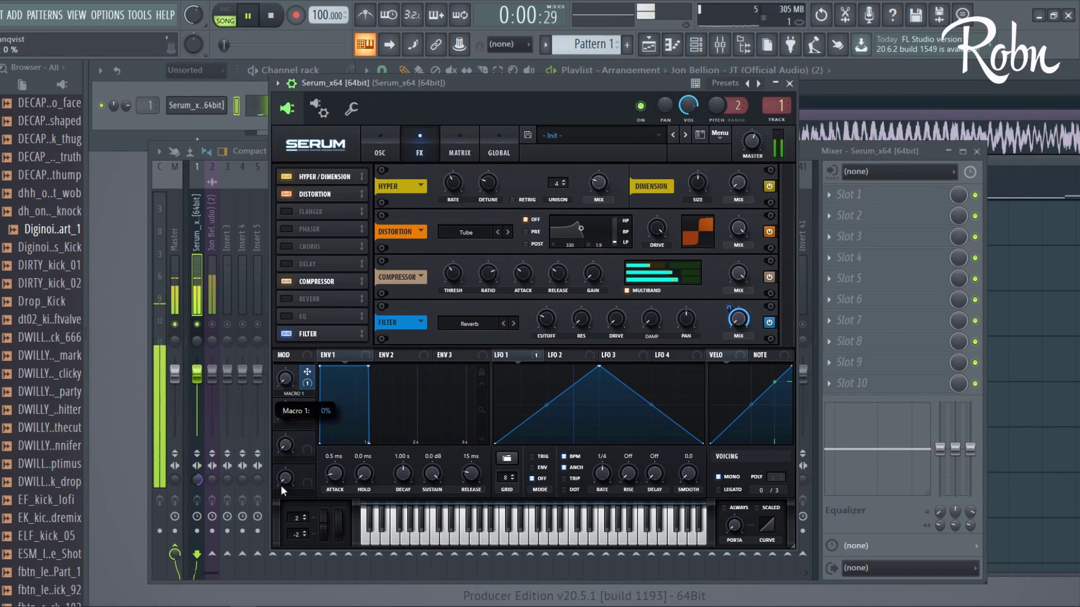
# - Solo the reference track and replay the short section in the playlist, switching back to the Serum track to compare them
pyautogui.click(809, 170)
pyautogui.click(211, 287)
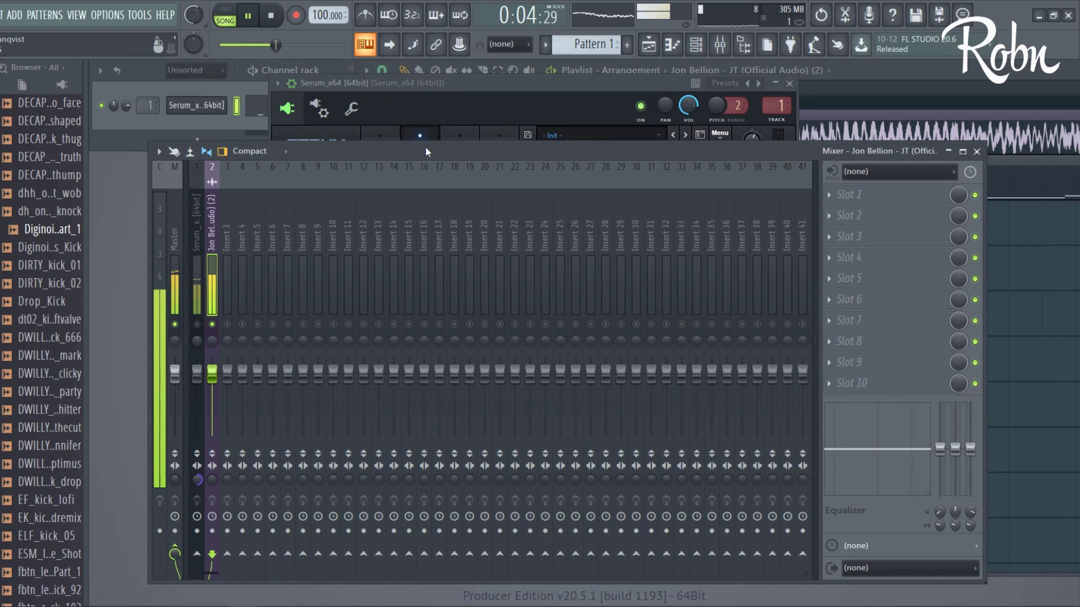
pyautogui.click(471, 85)
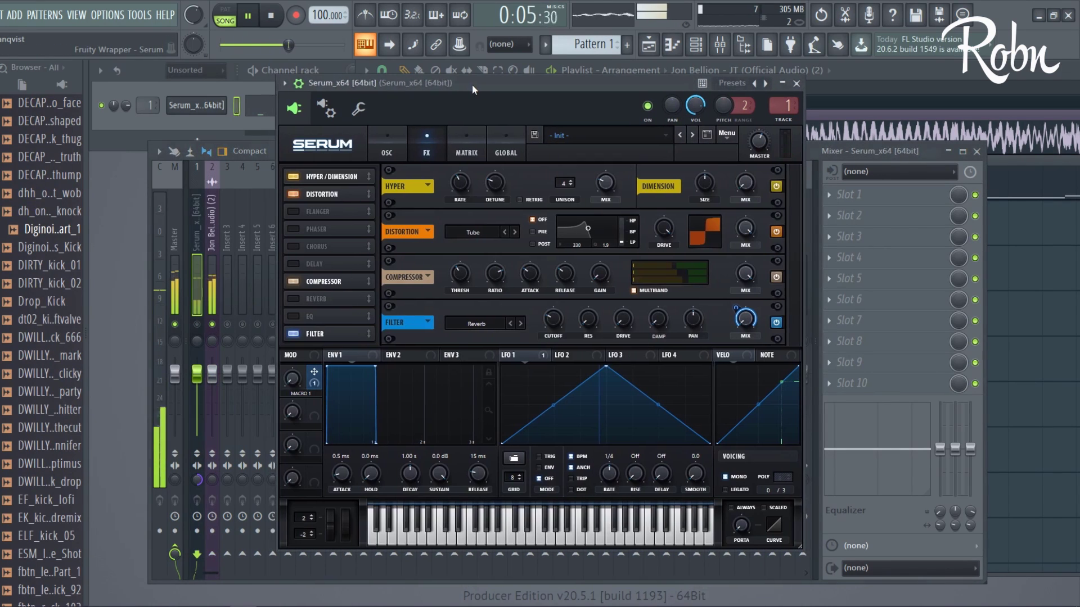
pyautogui.click(856, 83)
pyautogui.click(651, 100)
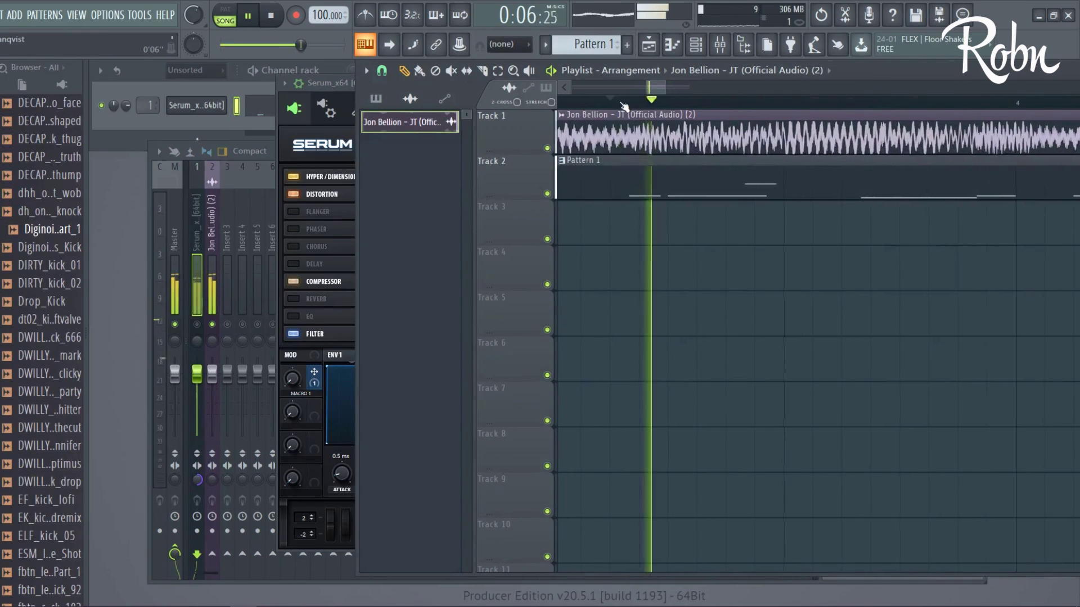
pyautogui.click(663, 101)
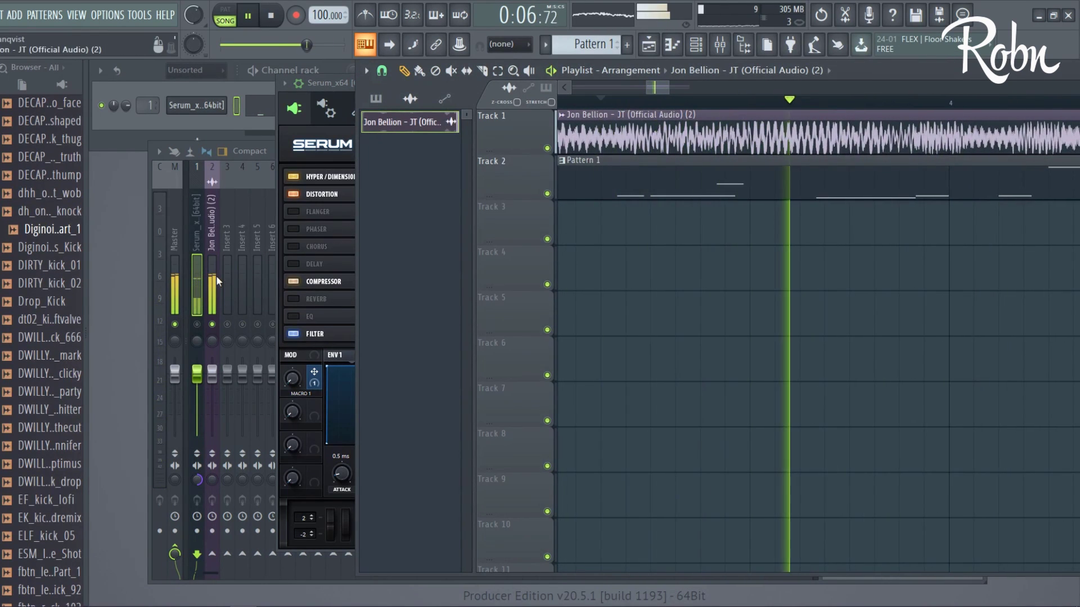
pyautogui.press('space')
pyautogui.press('space')
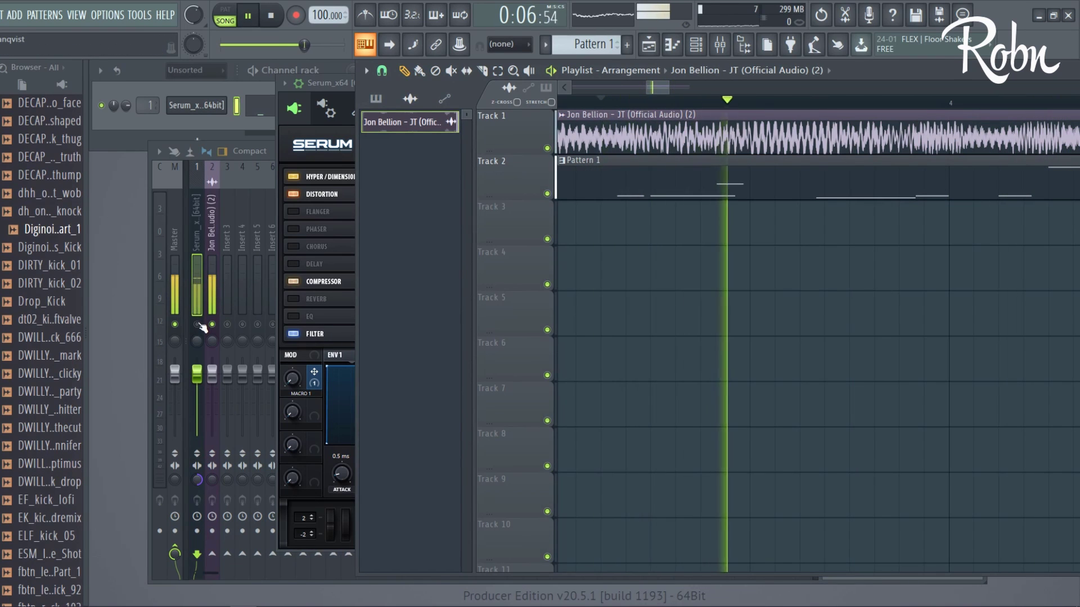
pyautogui.click(202, 325)
# - Load SerumFX into the Serum mixer track's first effect slot and enable its MG Low 6 filter at 6723 Hz
pyautogui.click(907, 207)
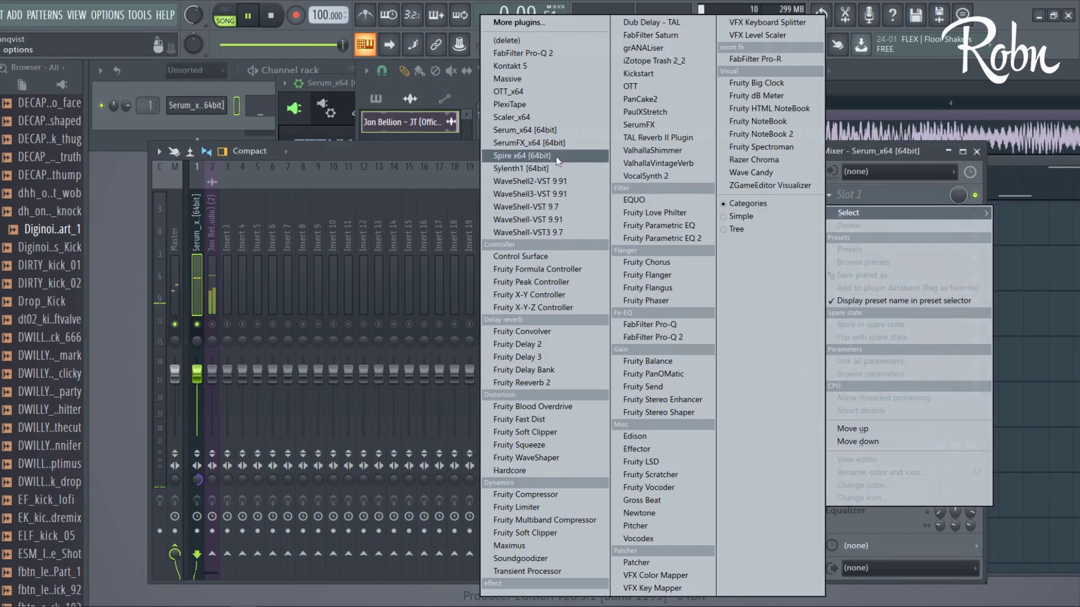
pyautogui.click(528, 142)
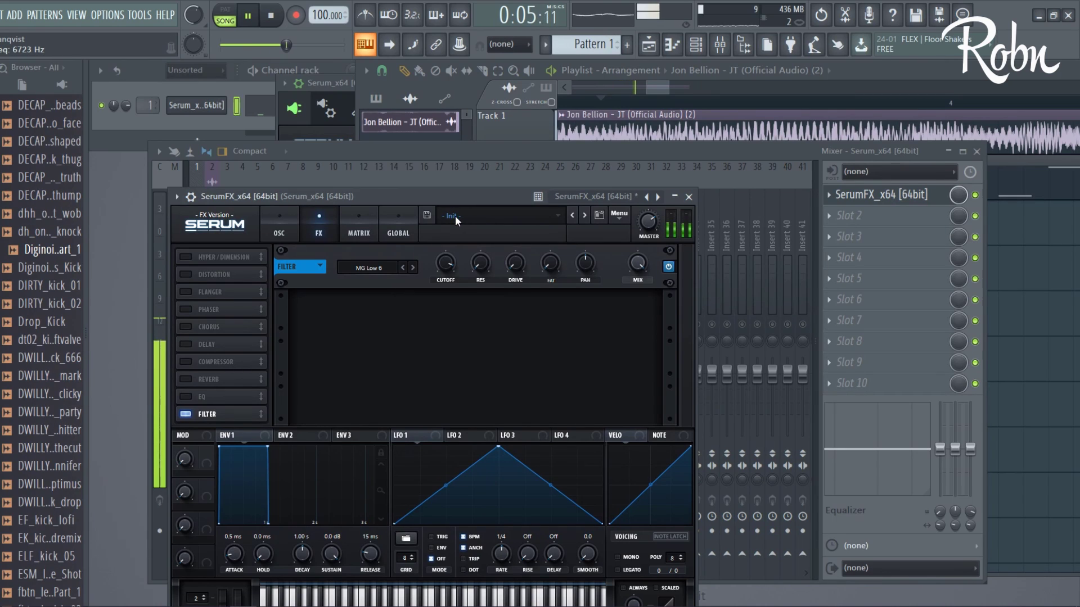
pyautogui.press('Escape')
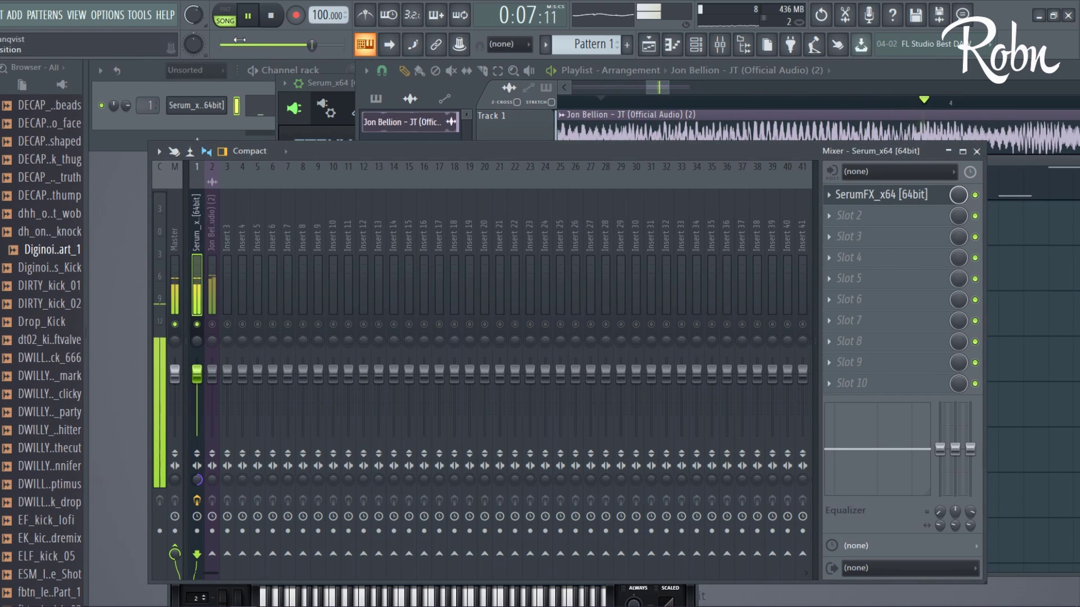
# - Compare the filtered Serum bass with the reference by alternately soloing their mixer tracks during playback
pyautogui.click(564, 162)
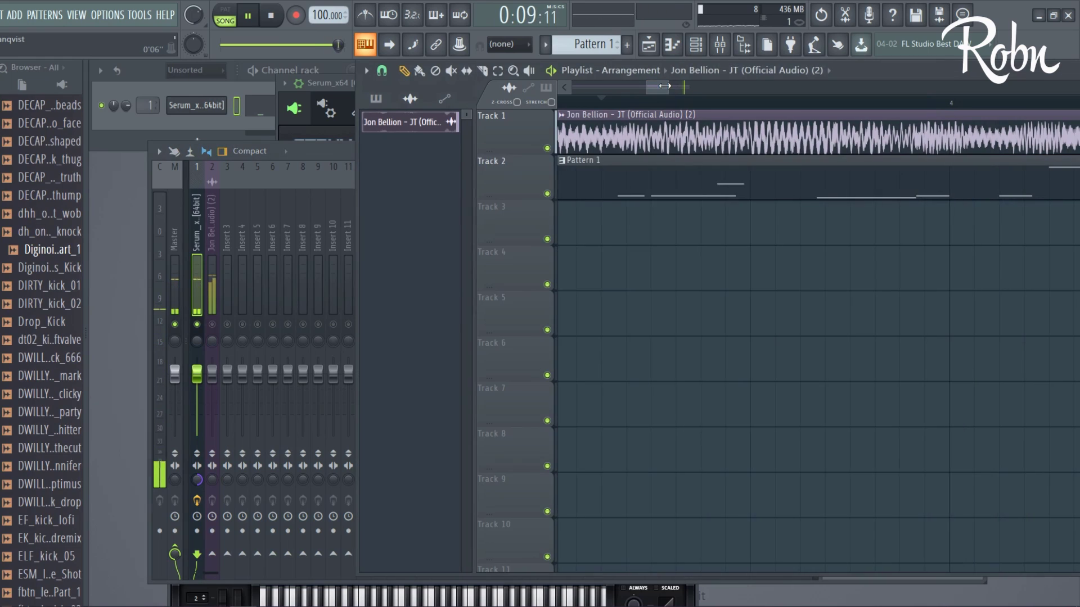
pyautogui.click(213, 320)
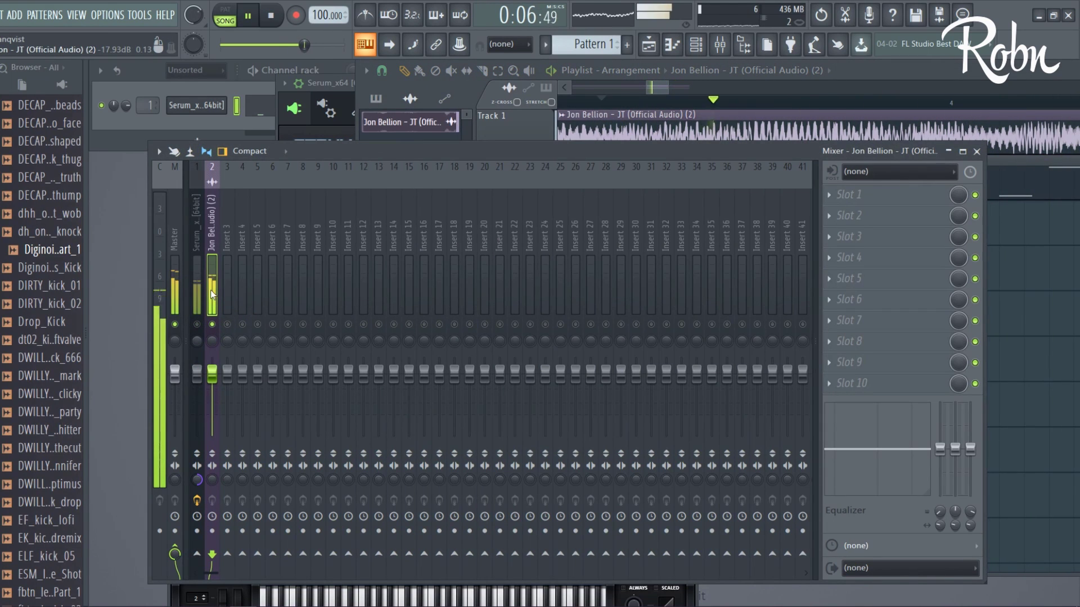
pyautogui.press('space')
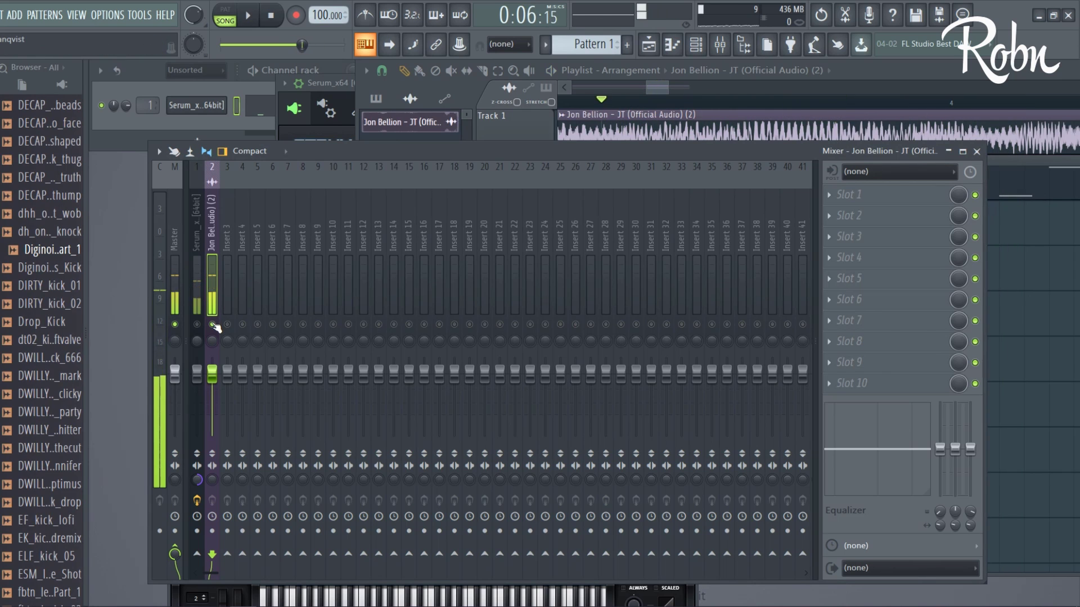
pyautogui.click(197, 105)
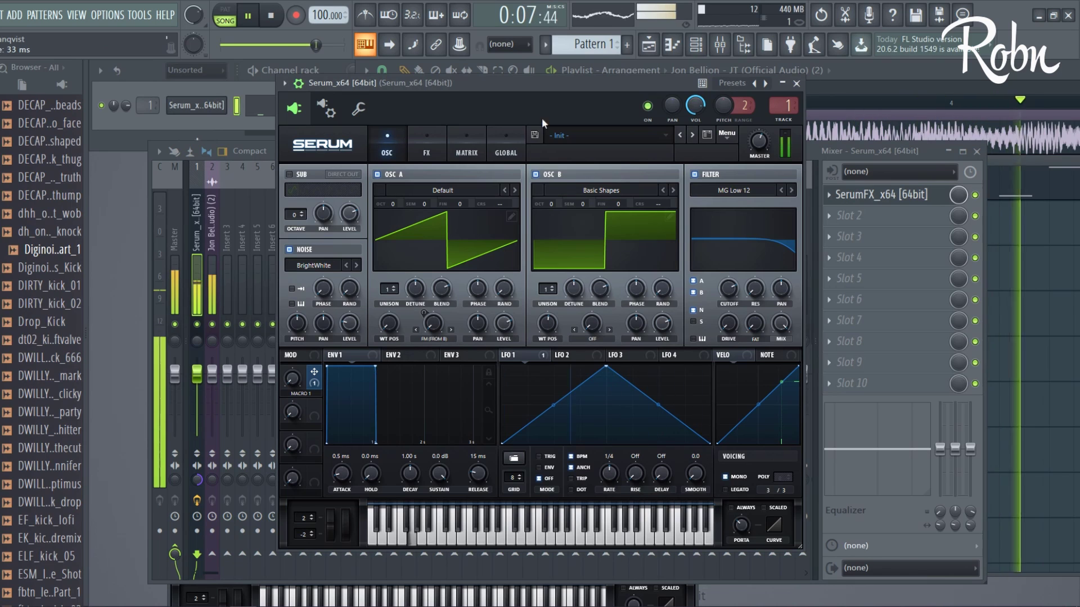
pyautogui.click(196, 283)
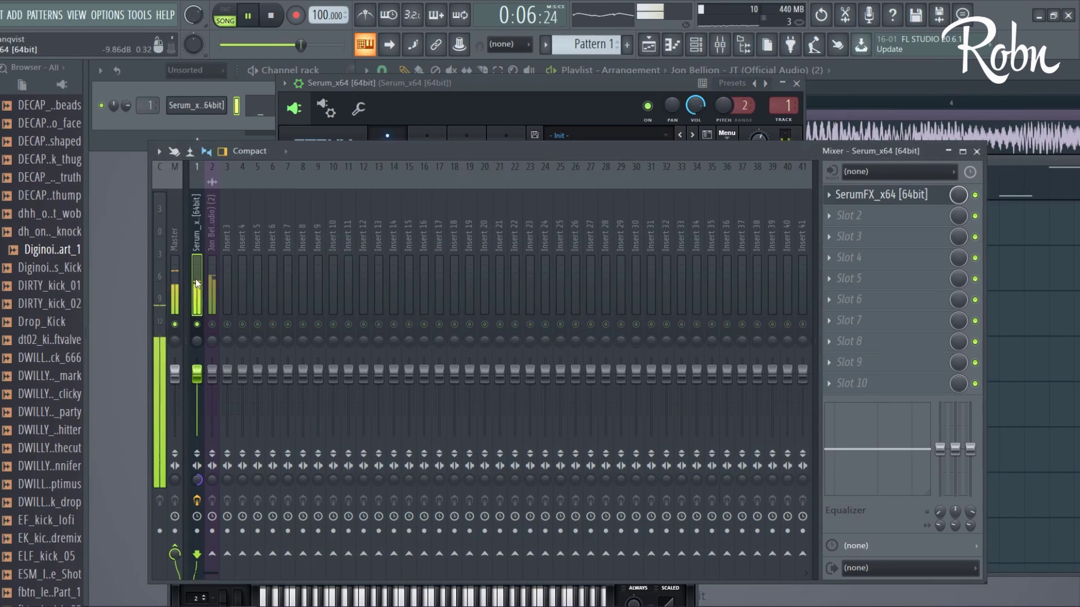
pyautogui.click(517, 109)
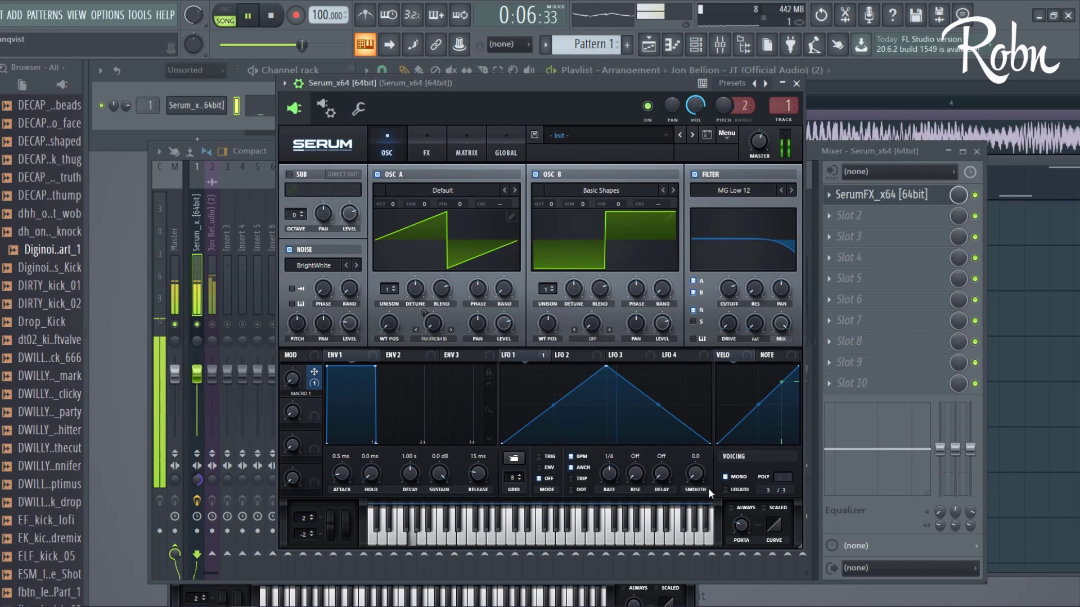
# - Set ENV 1's release to 20 ms while switching solo between the reference and the Serum track
pyautogui.click(216, 287)
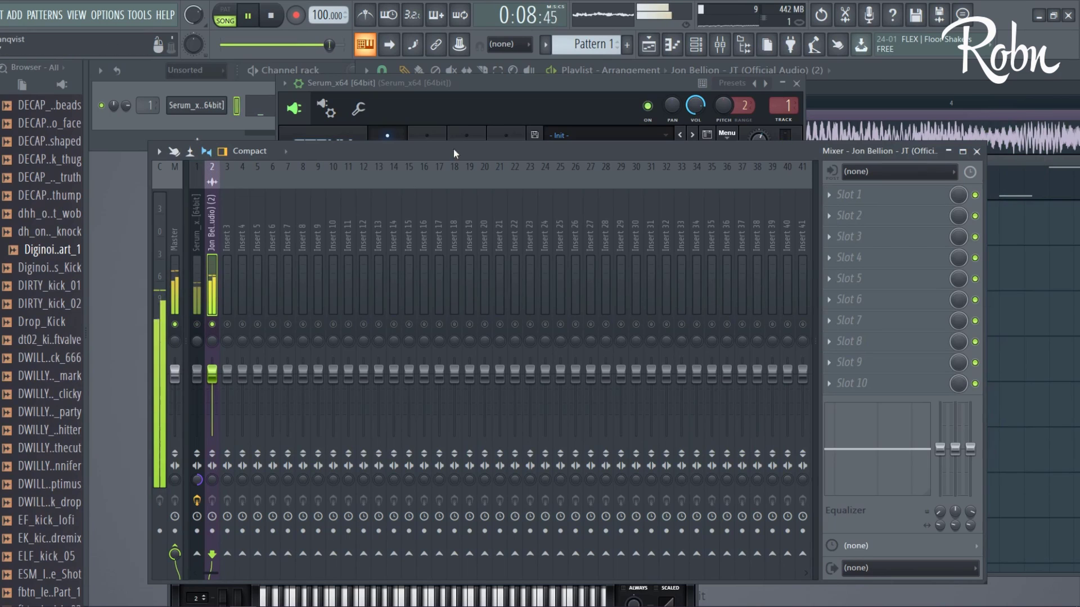
pyautogui.click(502, 85)
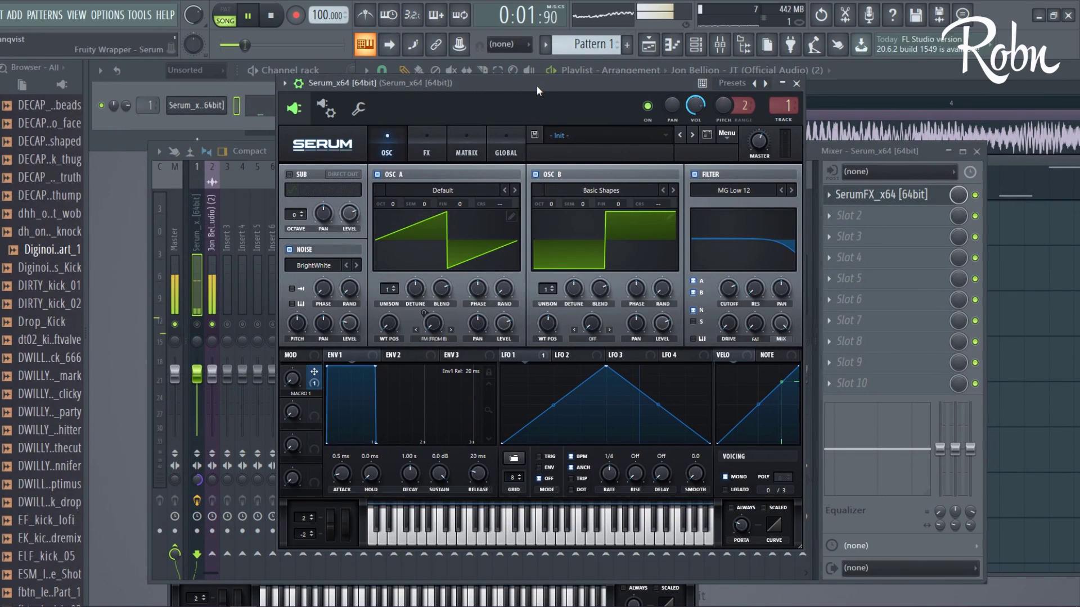
pyautogui.click(224, 322)
pyautogui.click(447, 123)
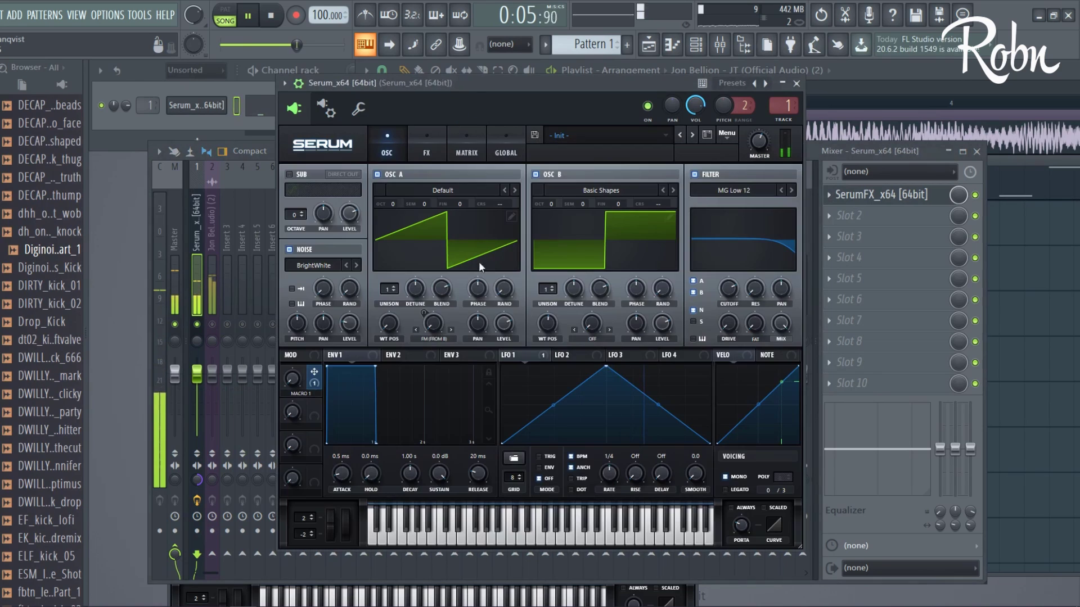
# - Assign Macro 2 to OSC A's warp amount, change the warp mode to RM (from B) and adjust the macro
pyautogui.moveTo(315, 372); pyautogui.dragTo(433, 321)
pyautogui.moveTo(290, 423); pyautogui.dragTo(302, 363)
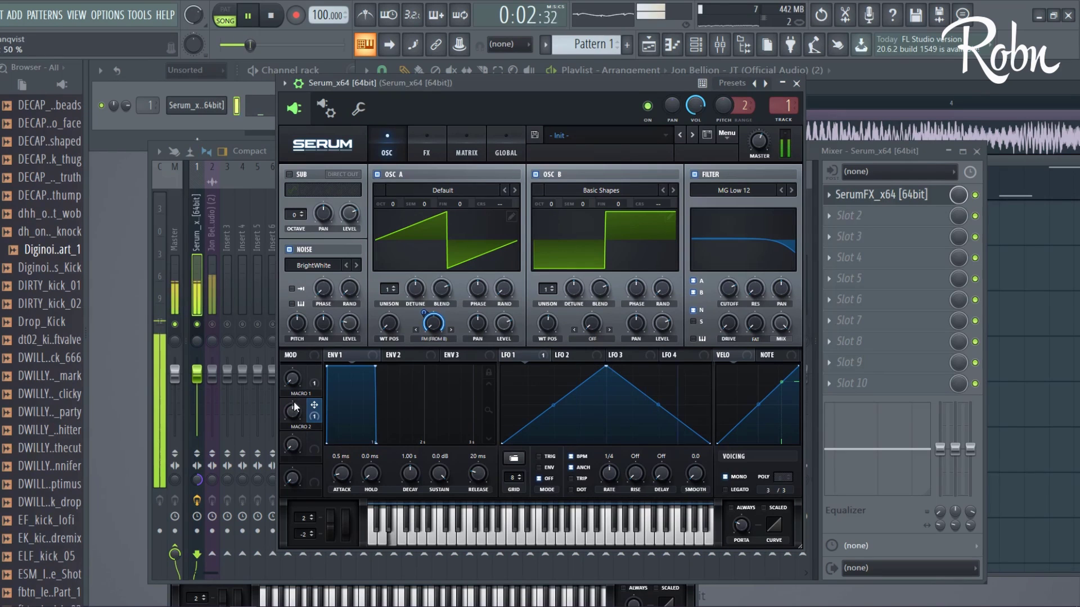
pyautogui.click(451, 329)
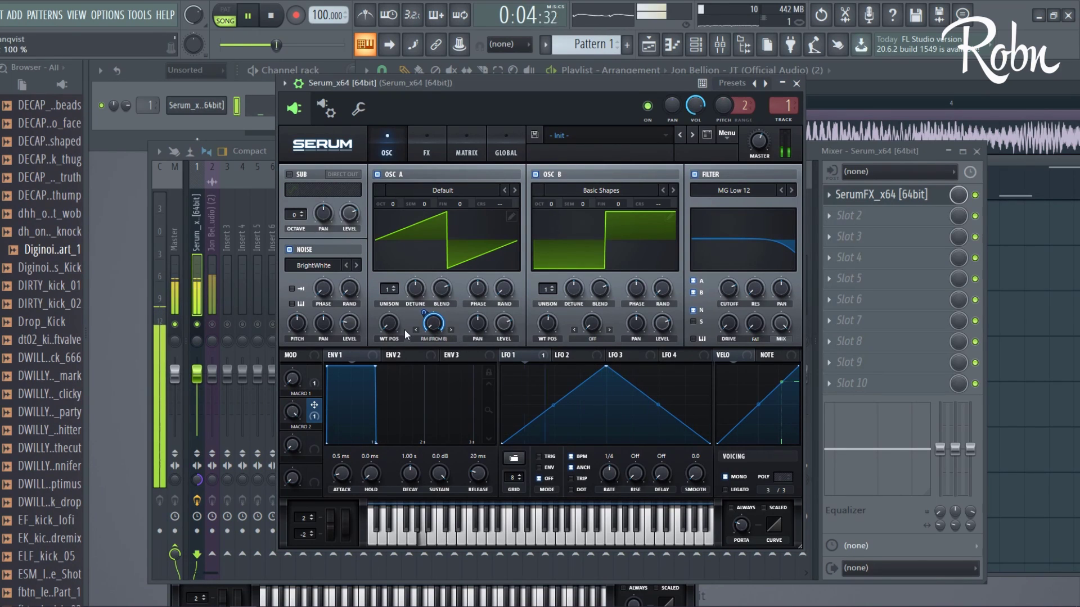
pyautogui.moveTo(293, 410)
pyautogui.mouseDown()
pyautogui.moveTo(281, 477)
pyautogui.moveTo(306, 552)
pyautogui.moveTo(289, 399)
pyautogui.mouseUp()
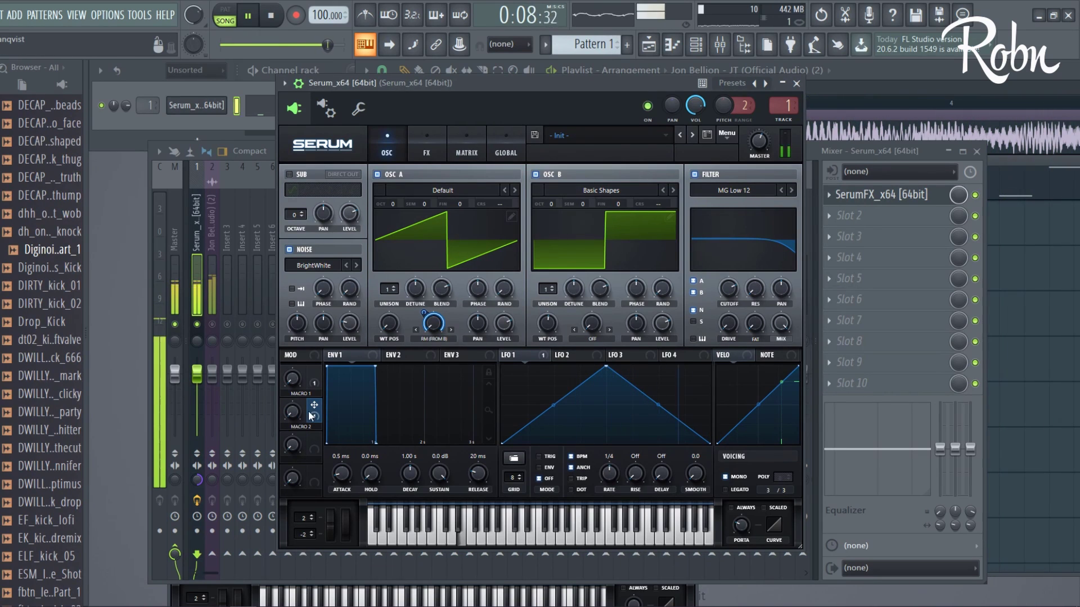
# - Enable the sub oscillator with direct out, one octave down, at 100% level
pyautogui.click(336, 171)
pyautogui.click(302, 216)
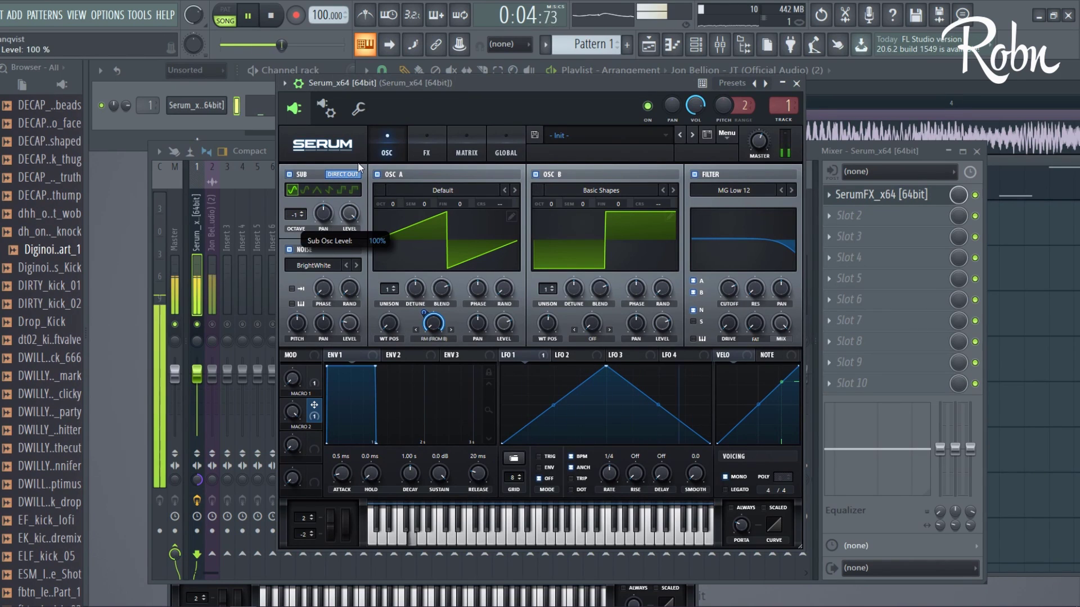
# - Audition the sub oscillator at a reduced level and with the triangle and saw shapes, returning it to the sine
pyautogui.moveTo(350, 215); pyautogui.dragTo(353, 237)
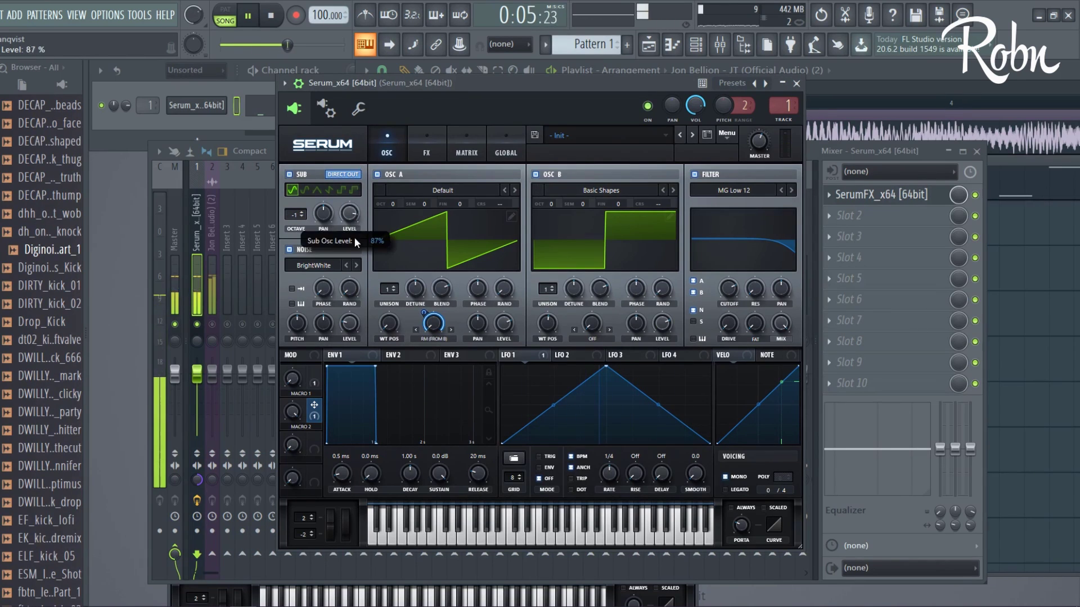
pyautogui.click(317, 189)
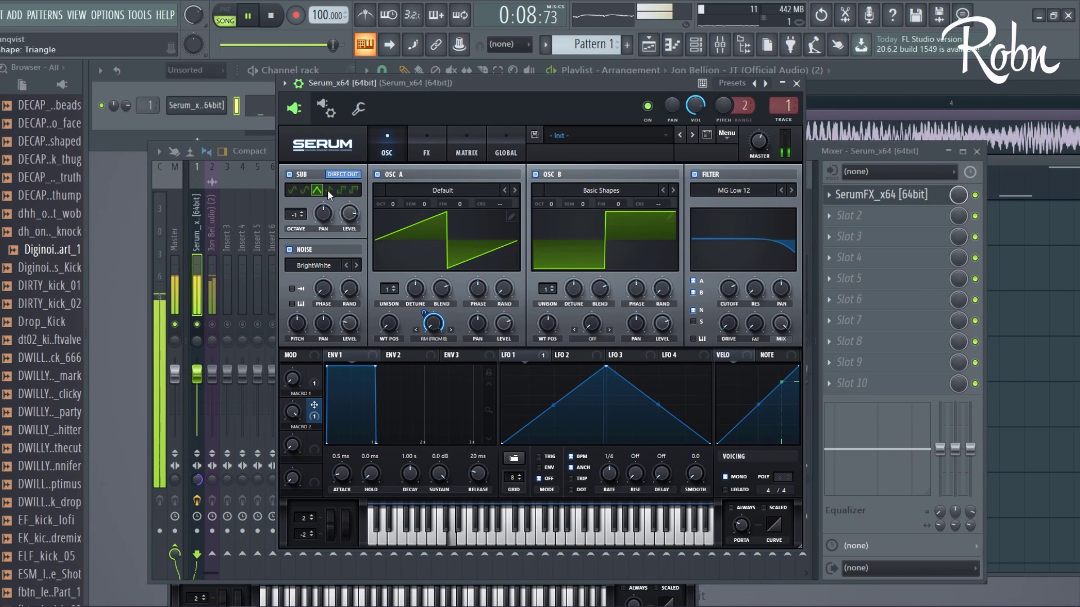
pyautogui.click(328, 190)
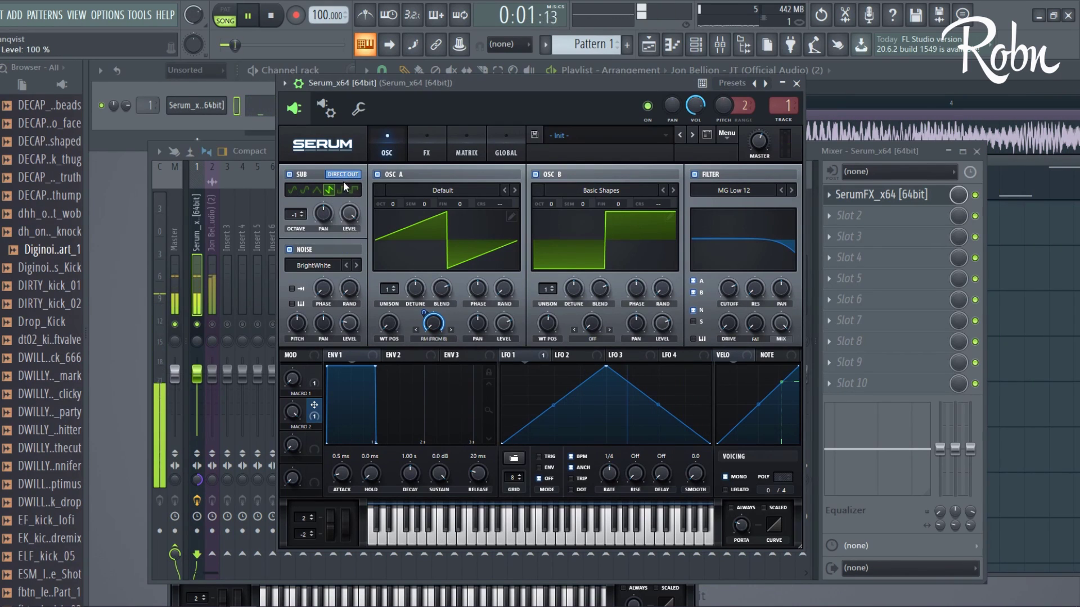
pyautogui.click(292, 190)
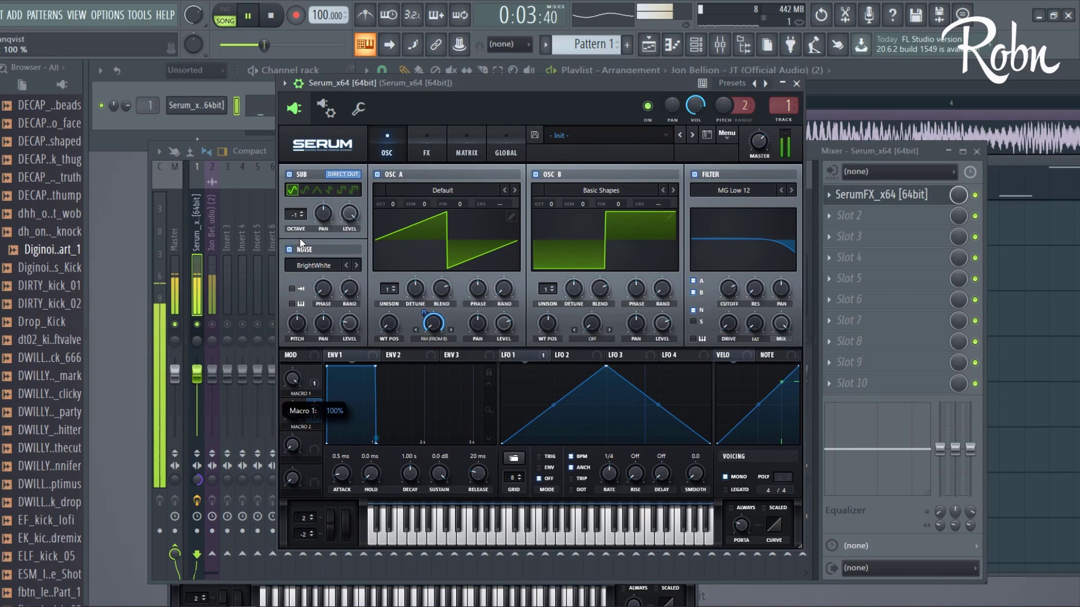
# - Lower the FX filter's cutoff to 87 Hz and adjust Macro 1 to hear its effect on the bass
pyautogui.click(437, 127)
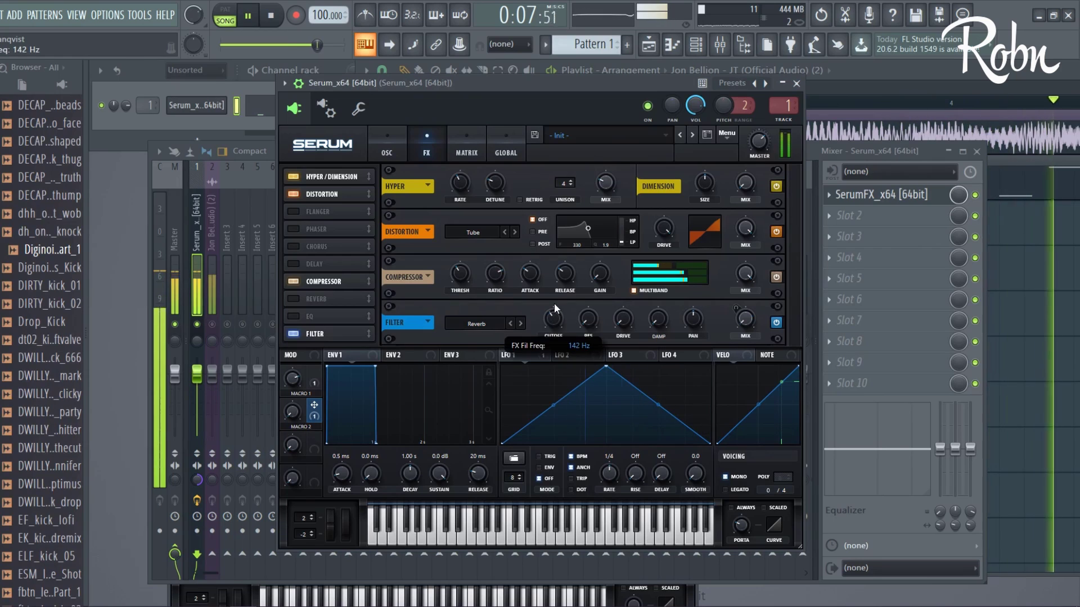
pyautogui.moveTo(555, 304); pyautogui.dragTo(553, 322)
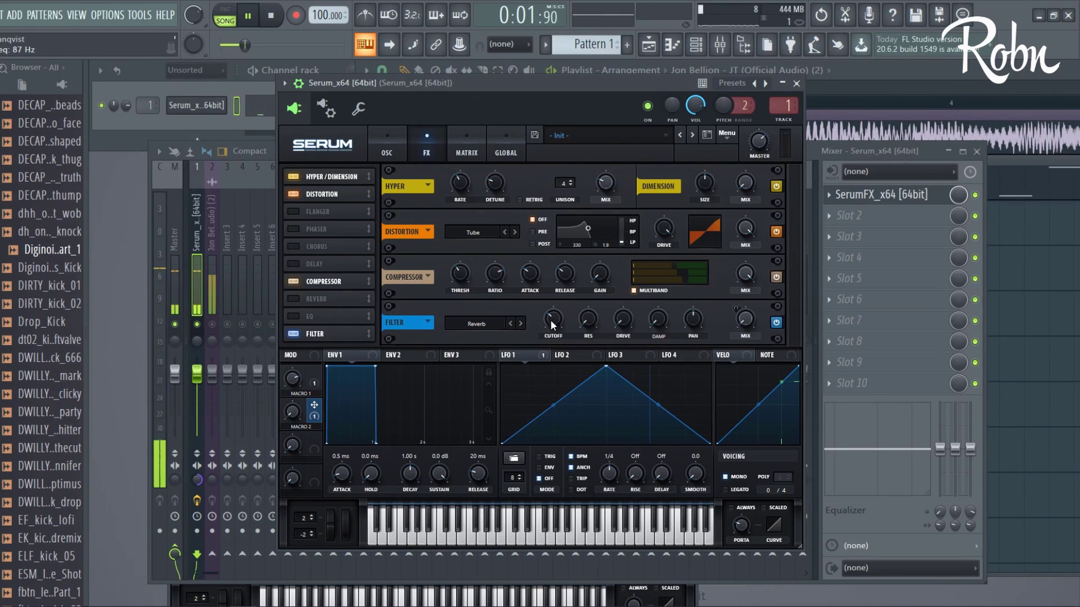
pyautogui.moveTo(293, 383); pyautogui.dragTo(278, 450)
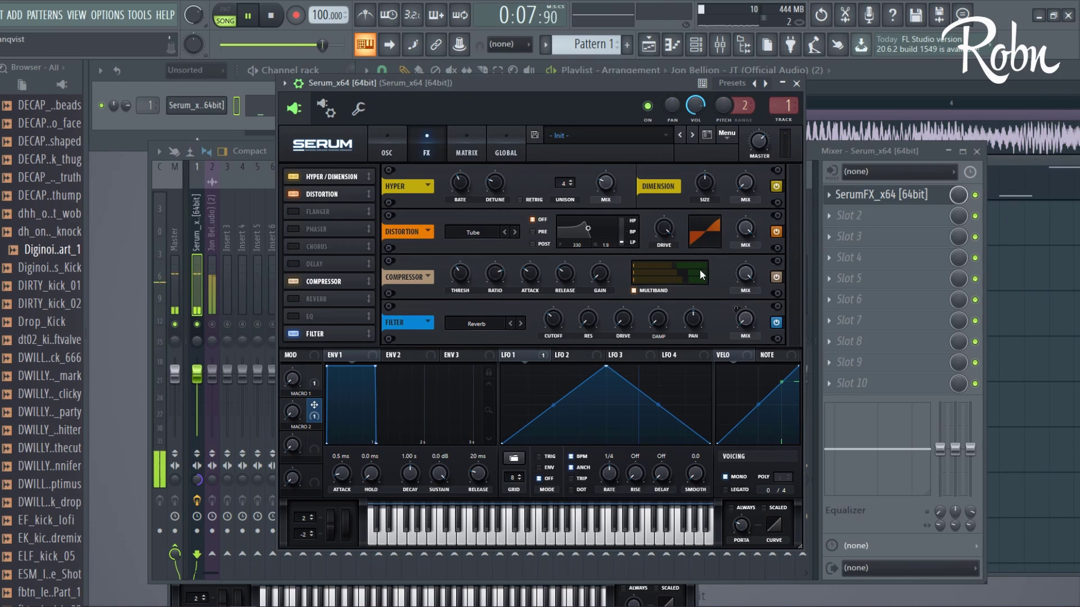
# - Compare the bass with the distortion off and on, increase the distortion drive, and set Serum's master volume to 70%
pyautogui.click(291, 194)
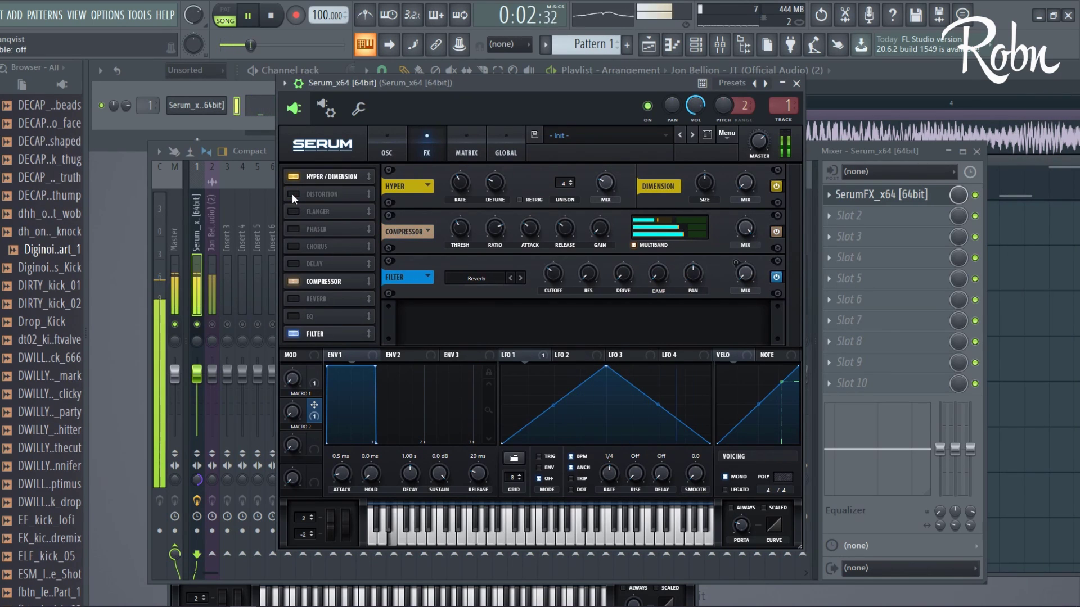
pyautogui.click(292, 193)
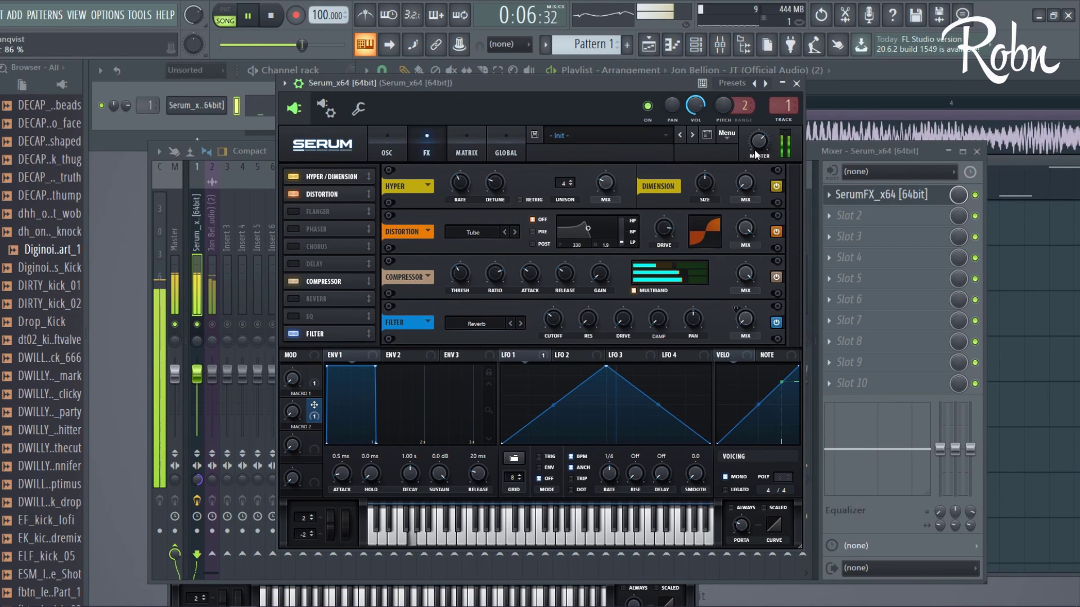
pyautogui.moveTo(758, 142)
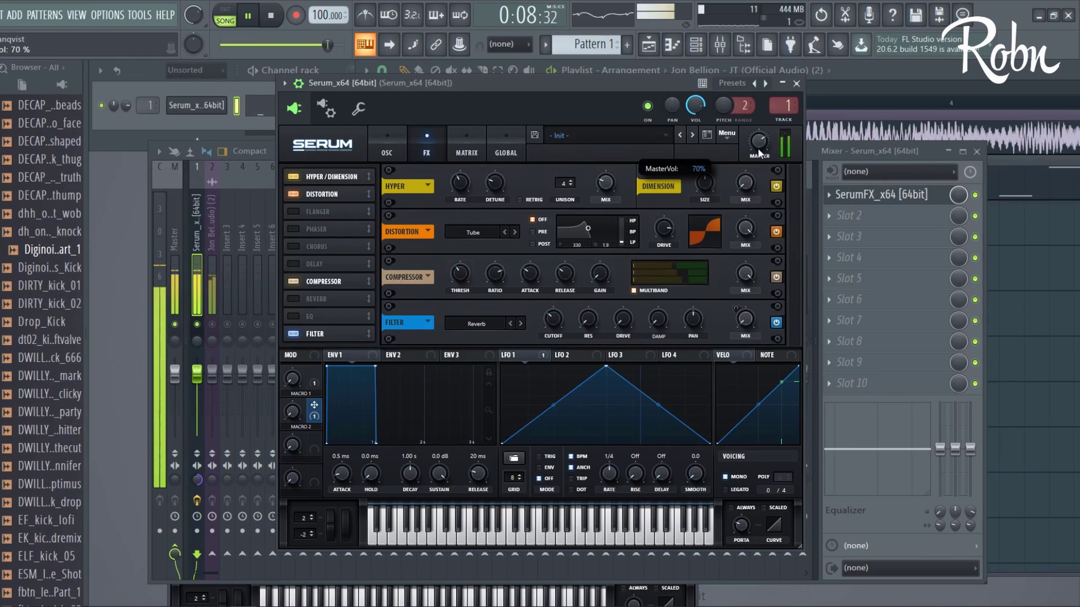
# - Compare the sound with SerumFX and Serum's compressor bypassed and active, and set the multiband compressor's L band to 78%
pyautogui.moveTo(609, 83); pyautogui.dragTo(613, 78)
pyautogui.click(978, 198)
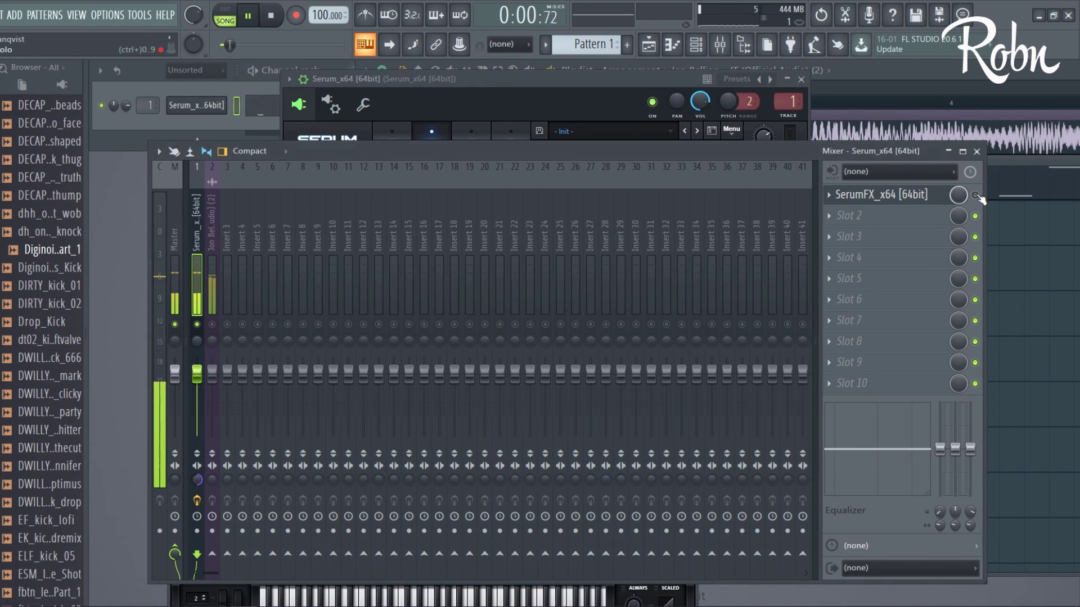
pyautogui.click(530, 72)
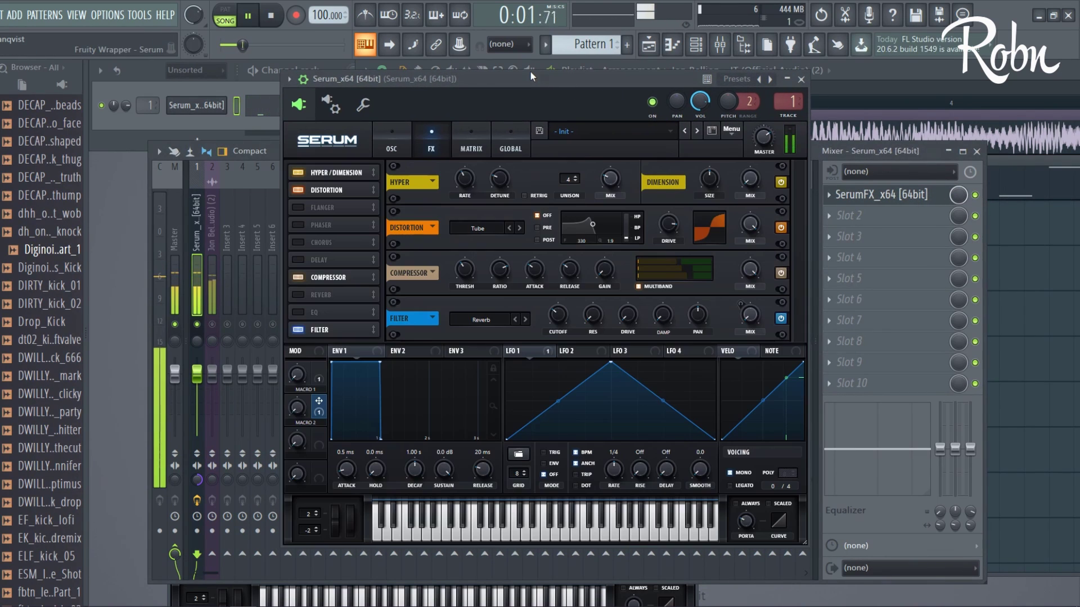
pyautogui.click(298, 277)
pyautogui.click(297, 277)
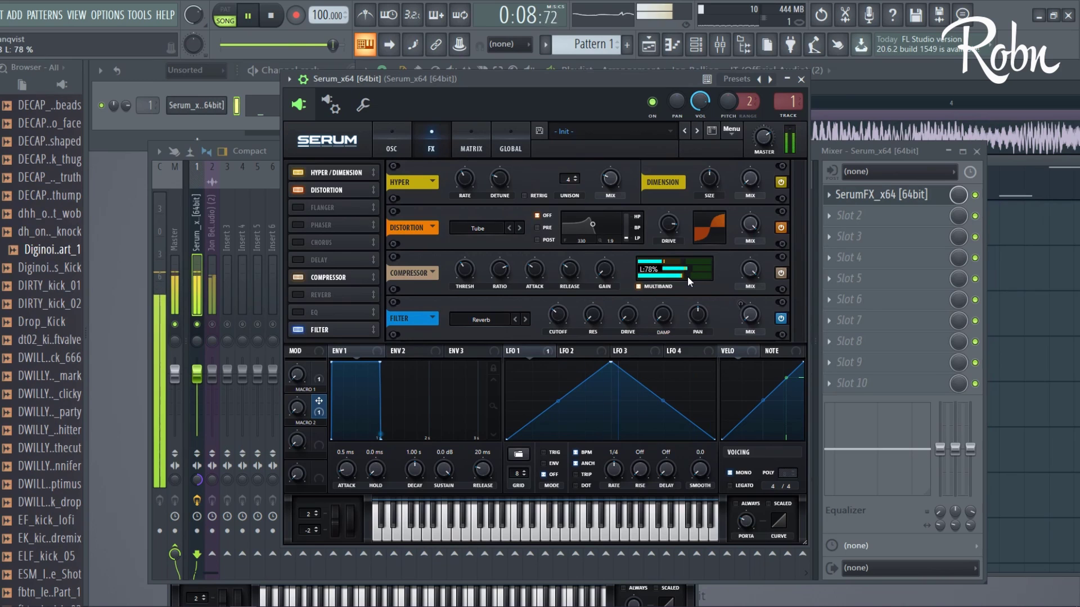
# - Test the sub switched off, without direct out and as a triangle, restoring the direct-out sine and setting its level to 82%
pyautogui.click(408, 145)
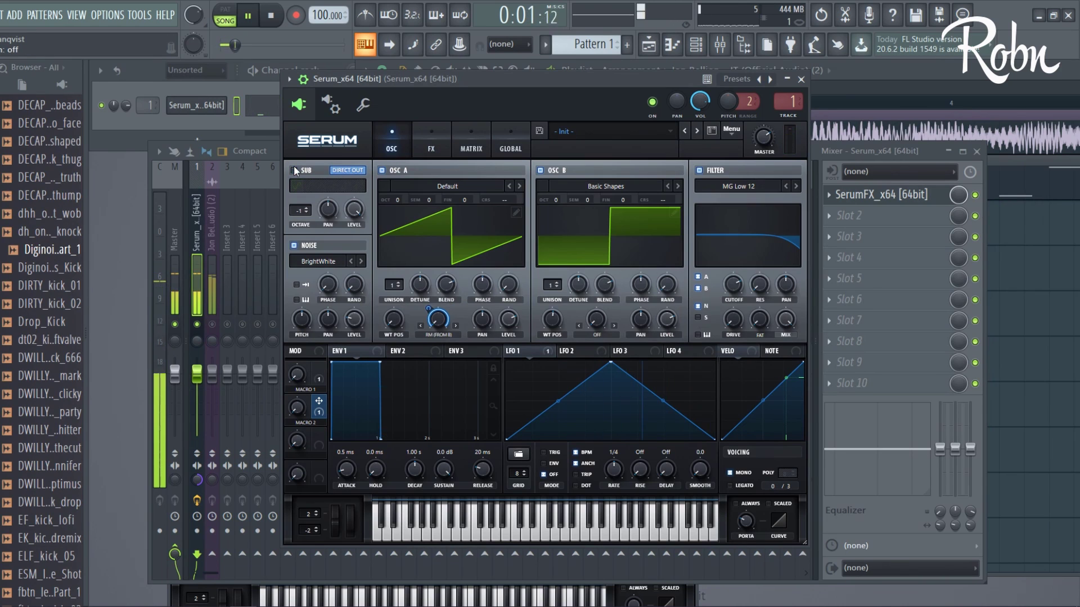
pyautogui.click(339, 168)
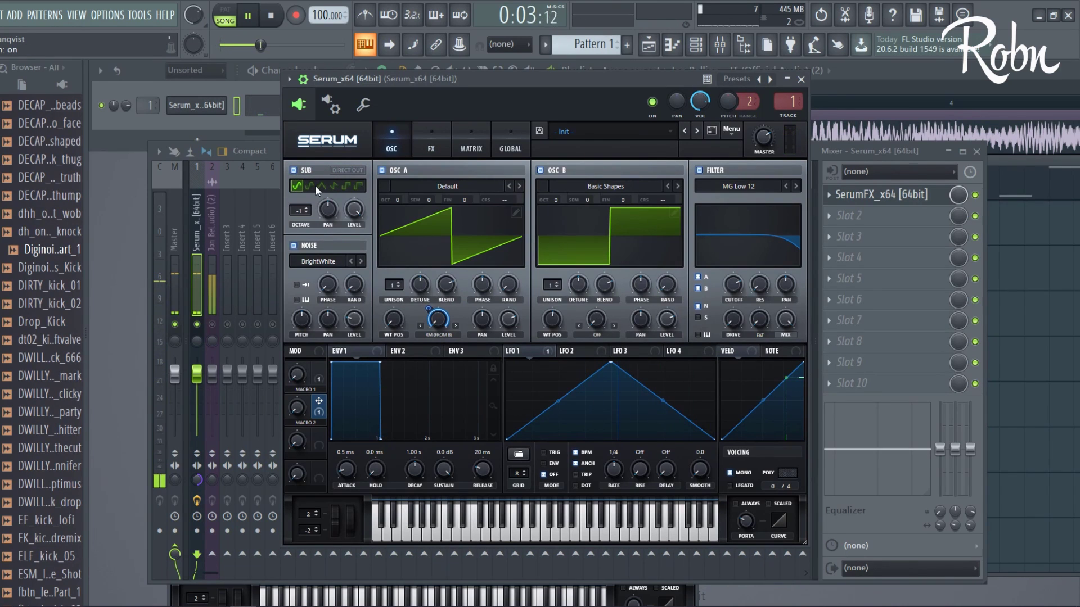
pyautogui.click(321, 187)
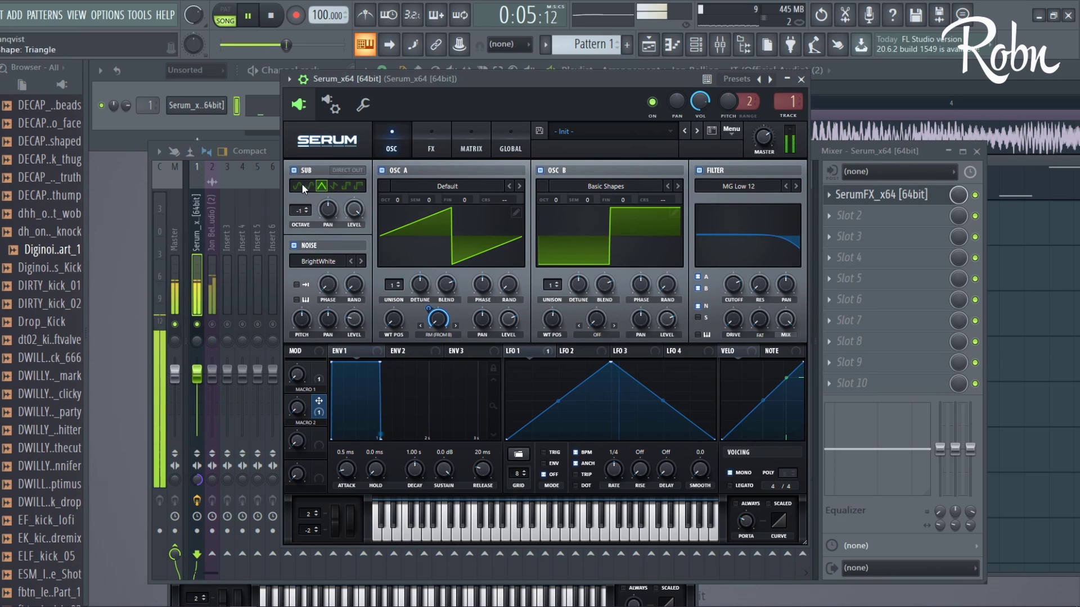
pyautogui.moveTo(354, 209); pyautogui.dragTo(359, 231)
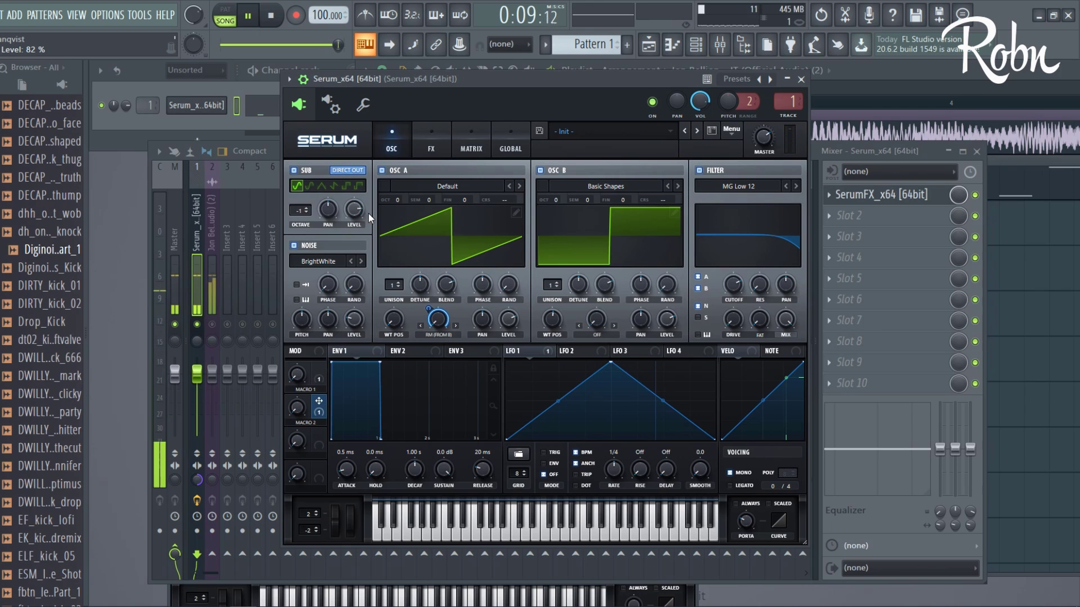
# - Add Fruity Parametric EQ 2 to the Serum track's second slot and test higher sub octaves, returning the sub to -1
pyautogui.moveTo(304, 212); pyautogui.dragTo(303, 207)
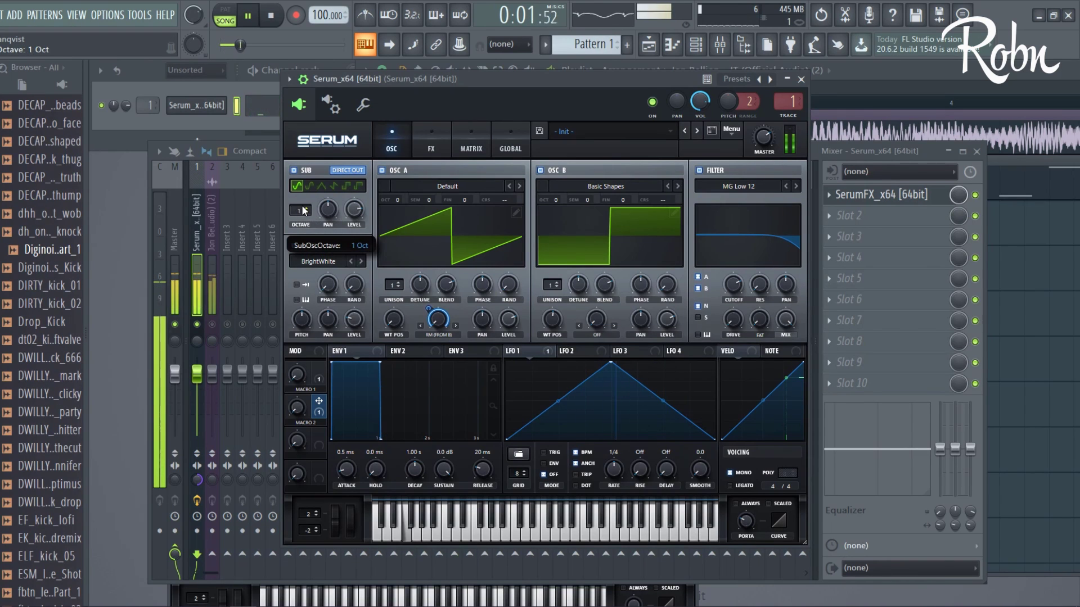
pyautogui.click(849, 215)
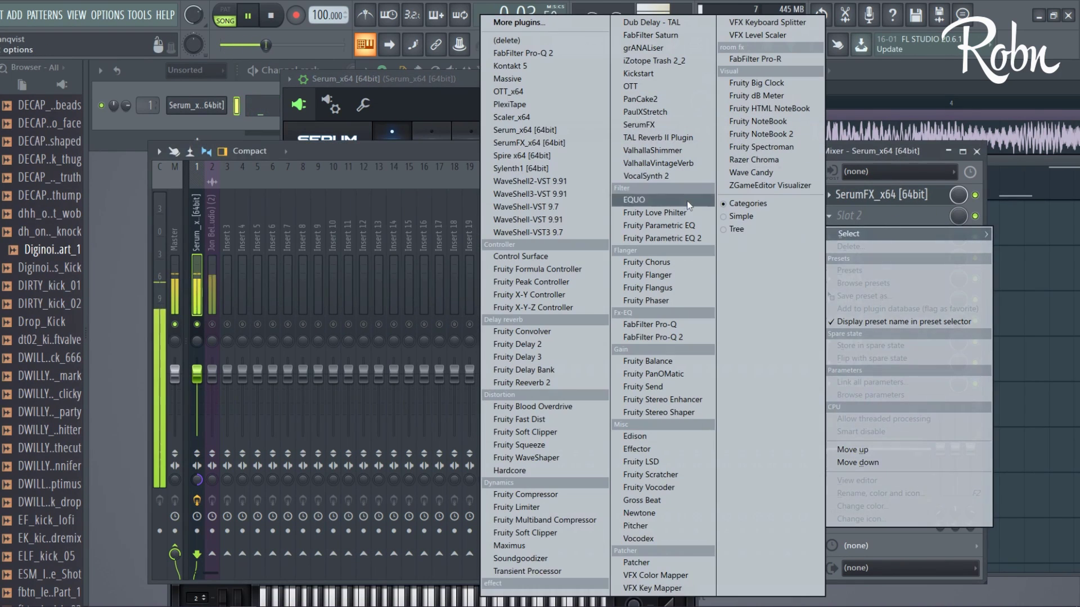
pyautogui.click(659, 233)
pyautogui.click(511, 82)
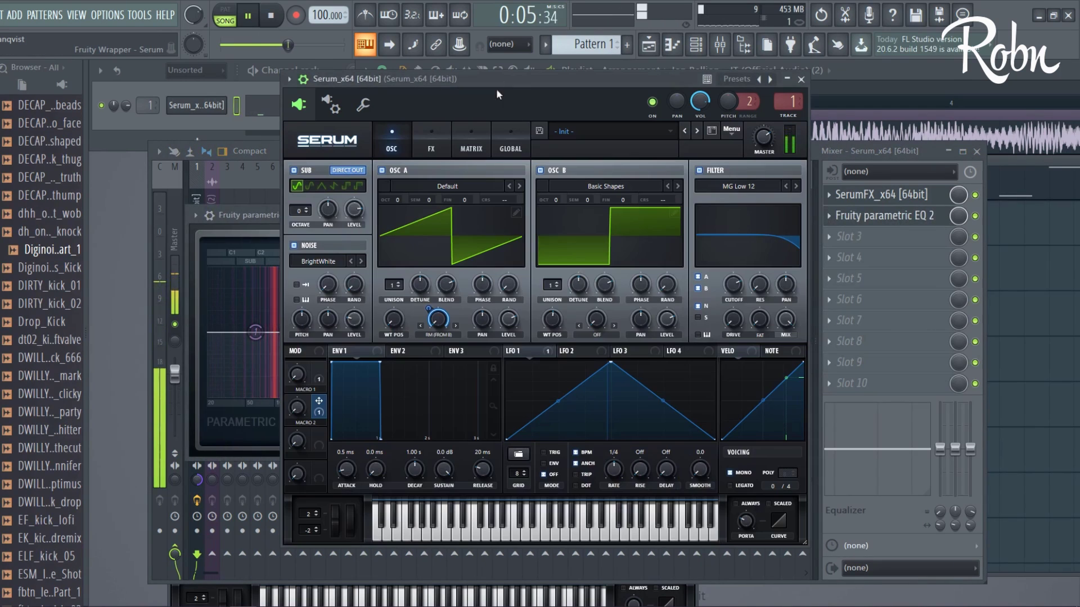
pyautogui.moveTo(301, 211); pyautogui.dragTo(301, 219)
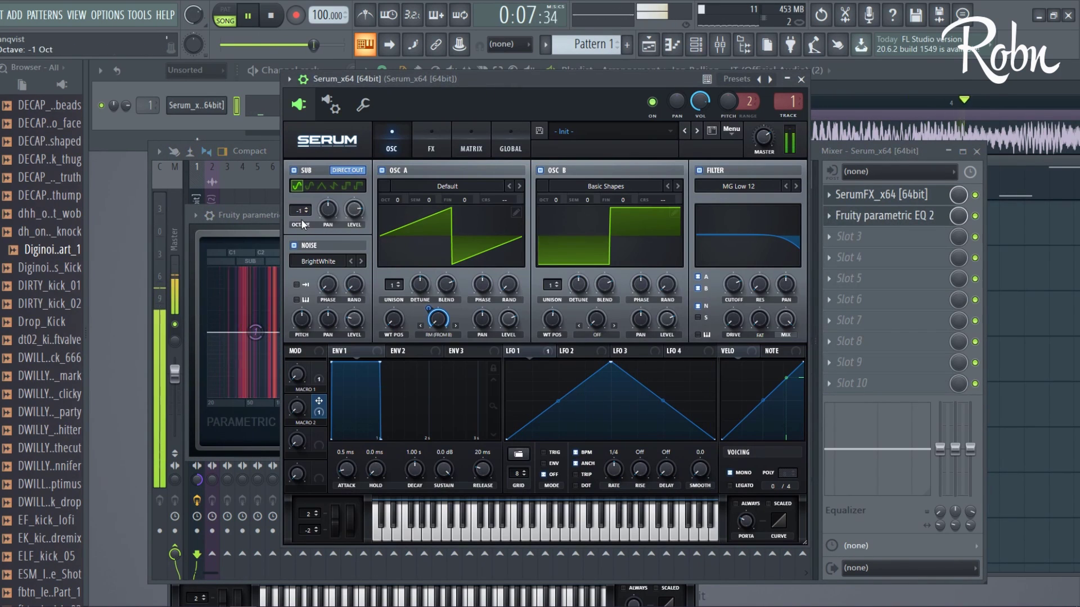
pyautogui.click(266, 216)
pyautogui.click(644, 215)
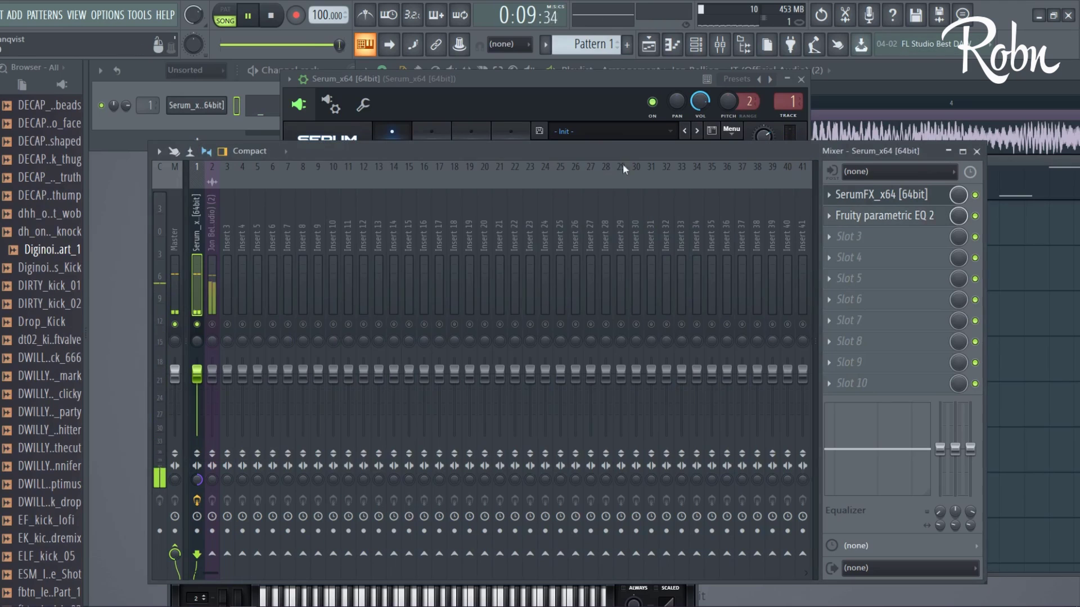
# - Compare the reference with the Serum bass by alternately soloing their mixer tracks
pyautogui.moveTo(573, 83); pyautogui.dragTo(597, 83)
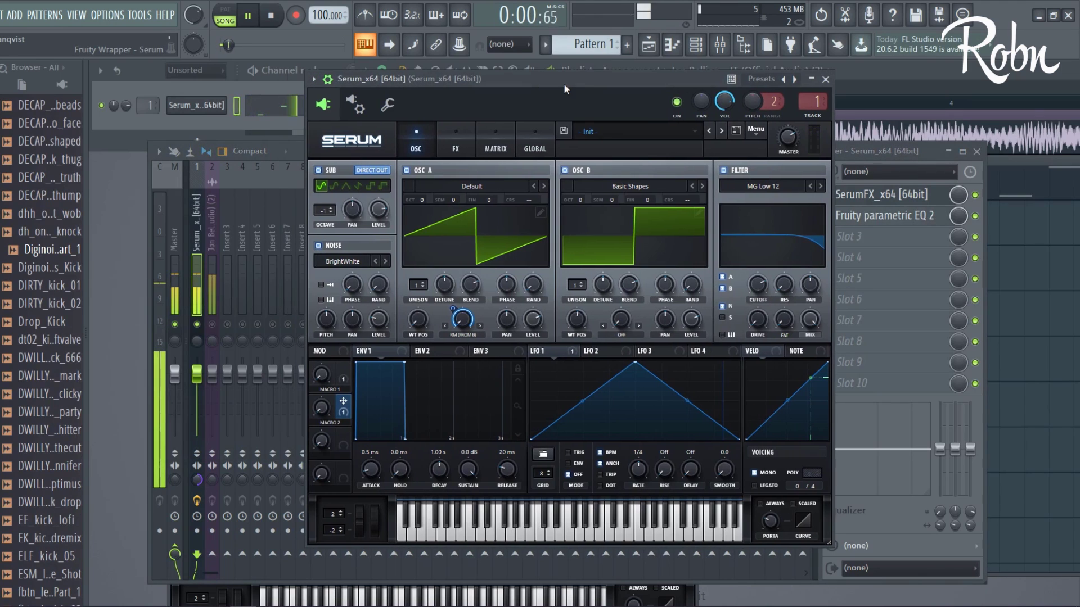
pyautogui.click(215, 323)
pyautogui.click(214, 292)
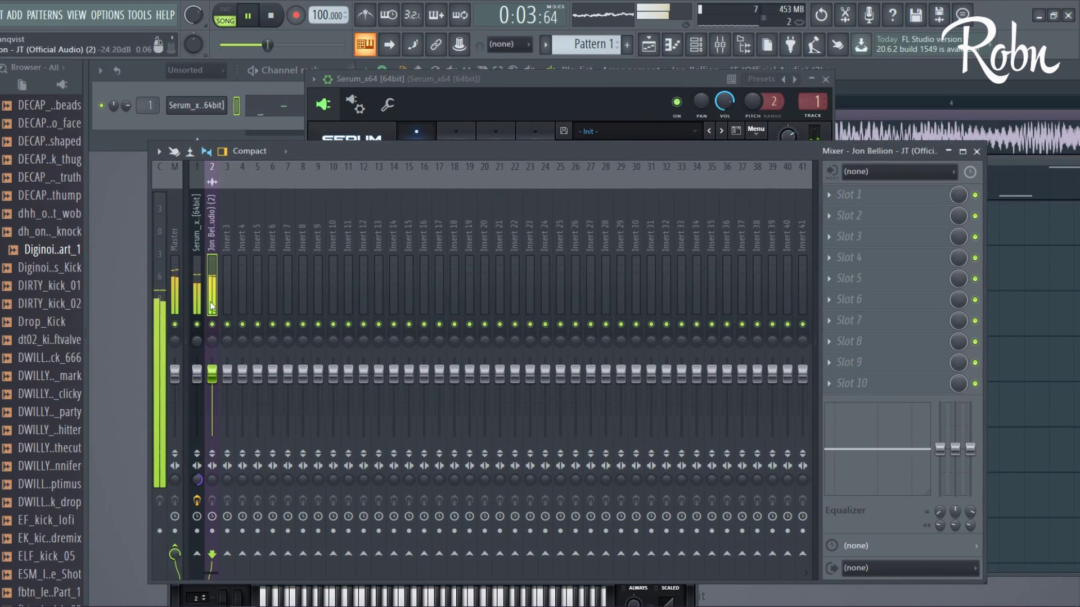
pyautogui.rightClick(212, 324)
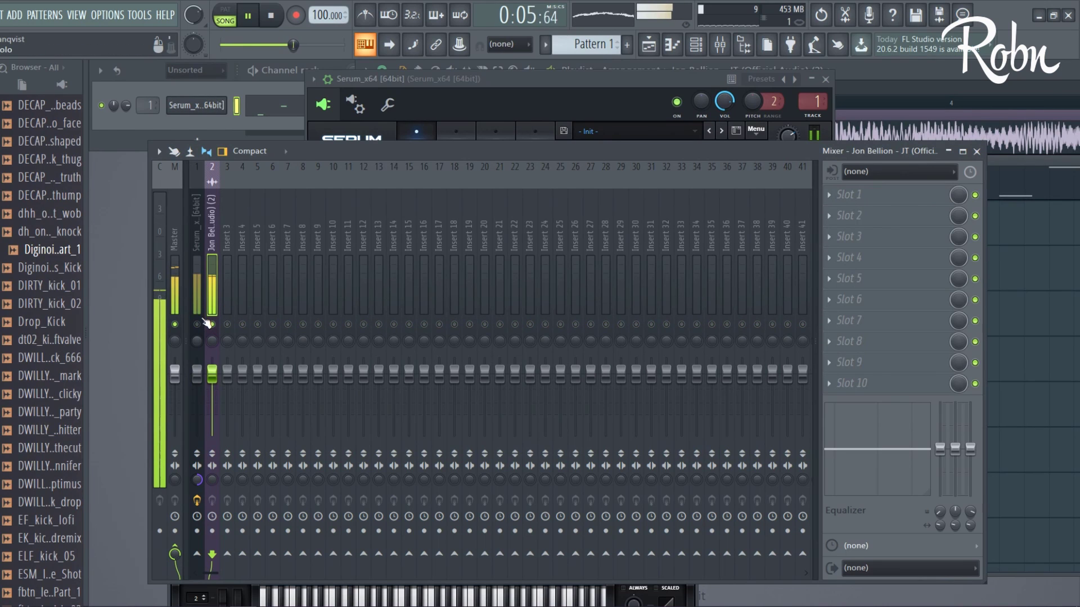
pyautogui.click(197, 293)
# - Add OTT_x64 to the Serum track's third slot with depth at 49% and output gain at about -0.2 dB
pyautogui.click(849, 236)
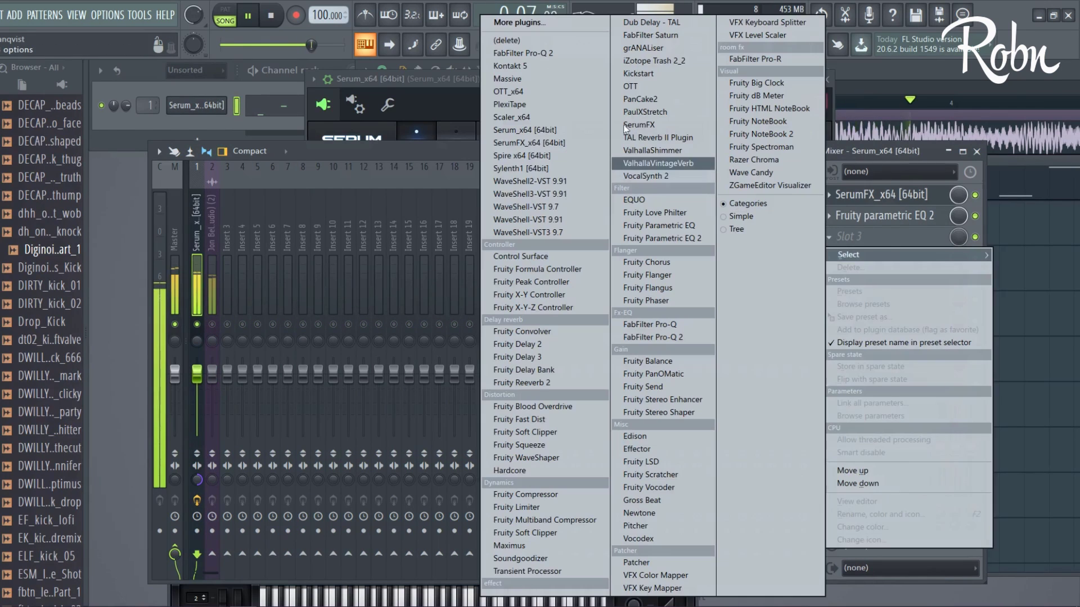
pyautogui.click(519, 89)
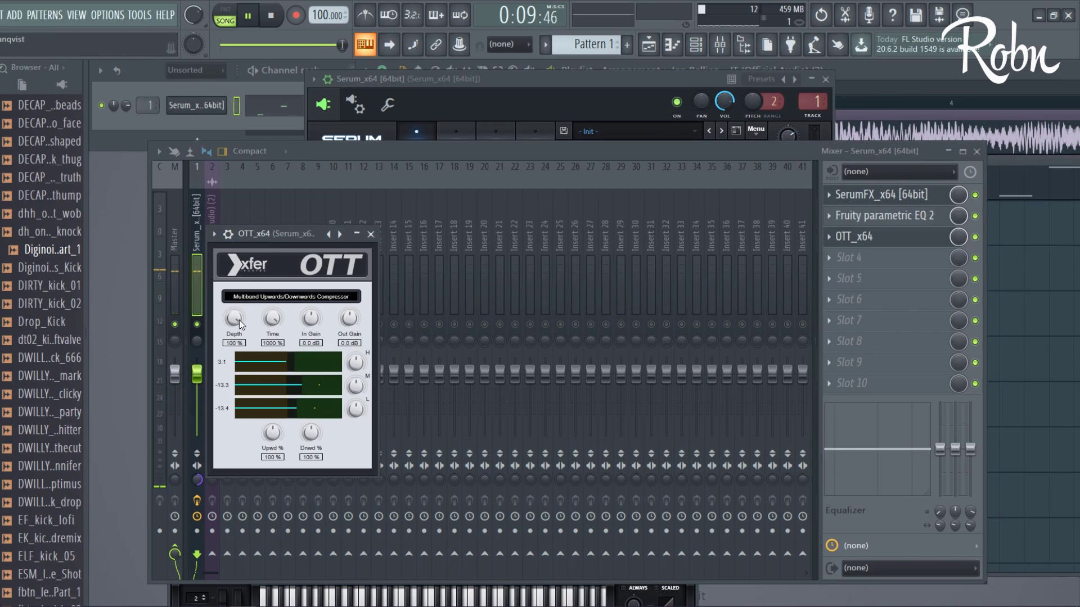
pyautogui.moveTo(239, 319); pyautogui.dragTo(238, 362)
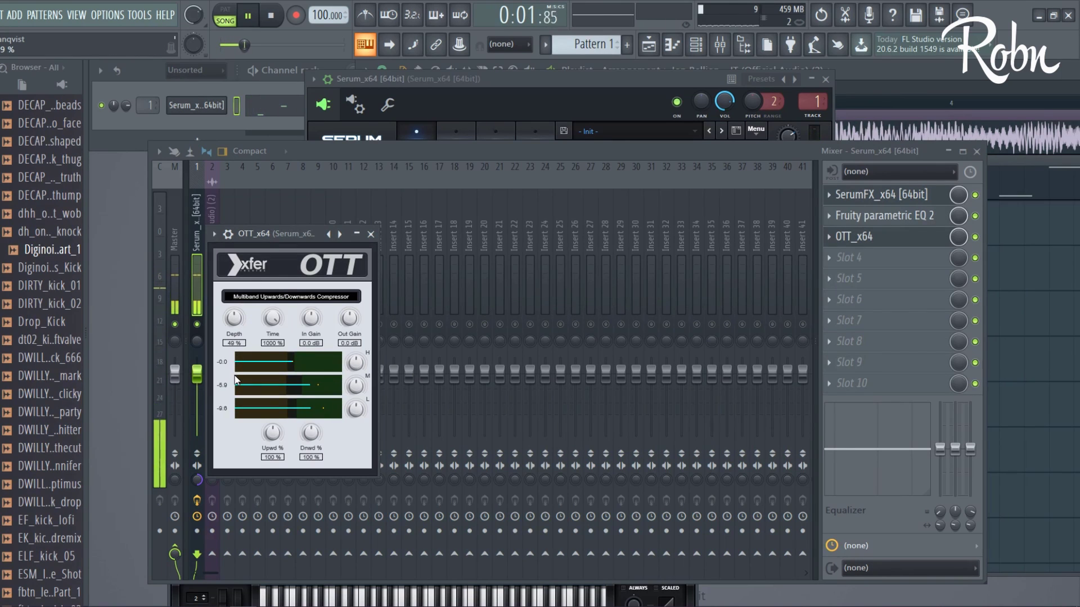
pyautogui.moveTo(275, 238); pyautogui.dragTo(307, 215)
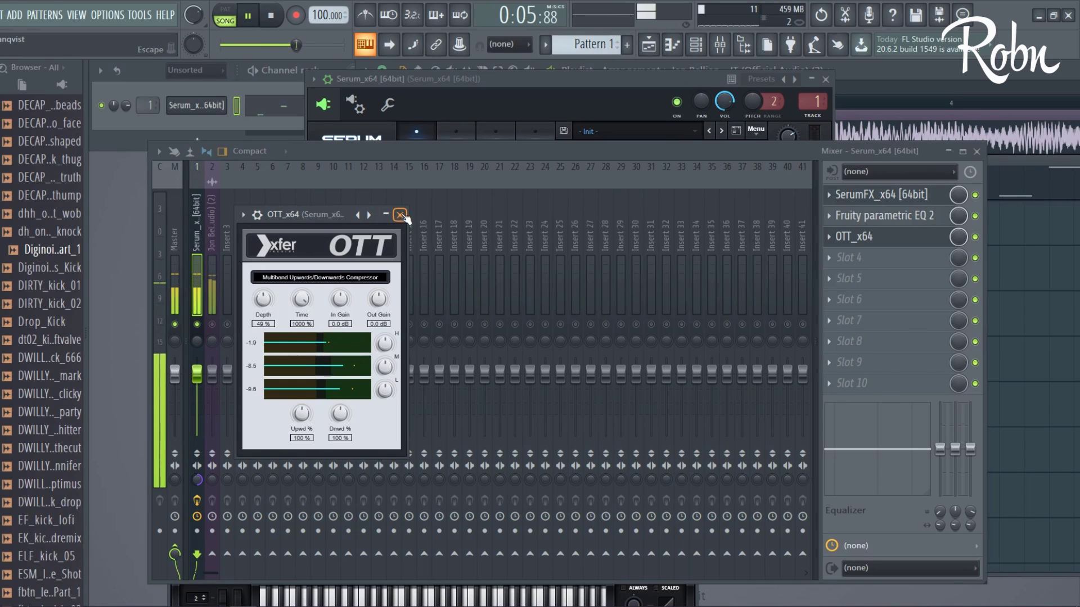
pyautogui.scroll(-5, 384, 298)
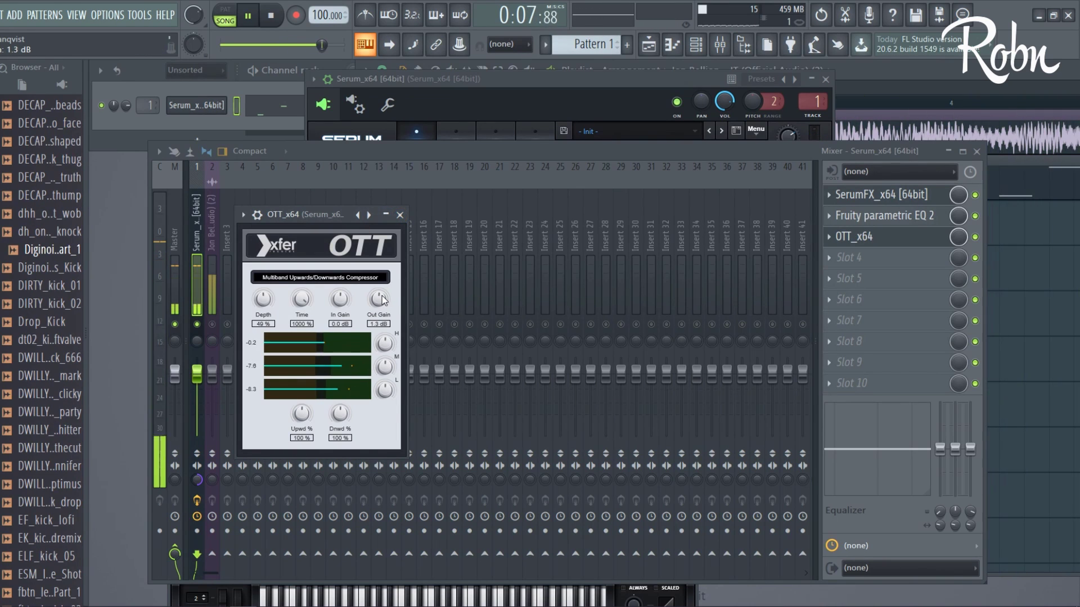
pyautogui.scroll(-3, 384, 298)
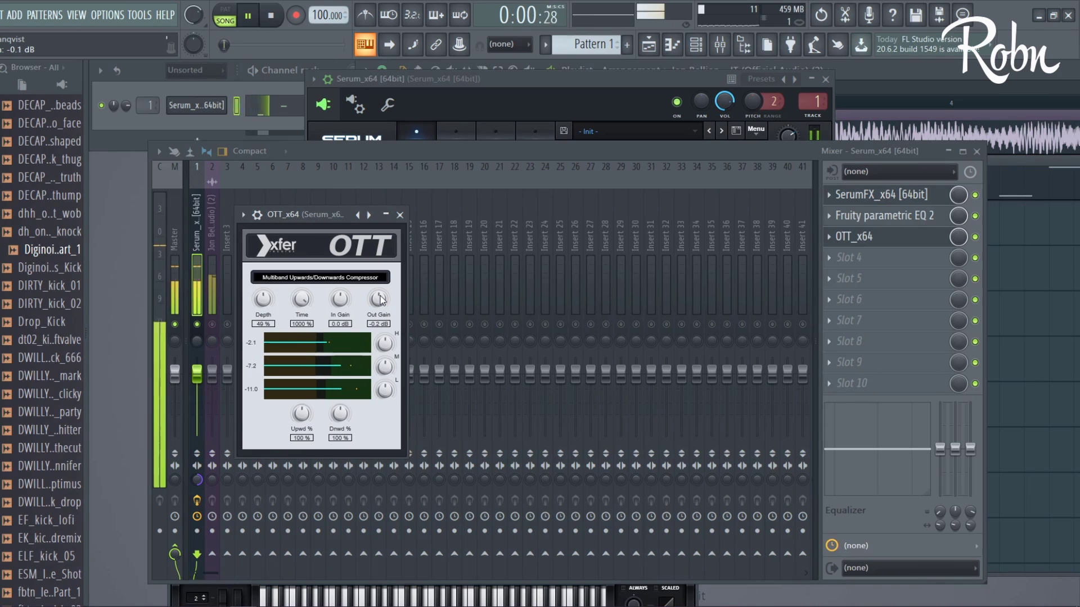
pyautogui.click(400, 215)
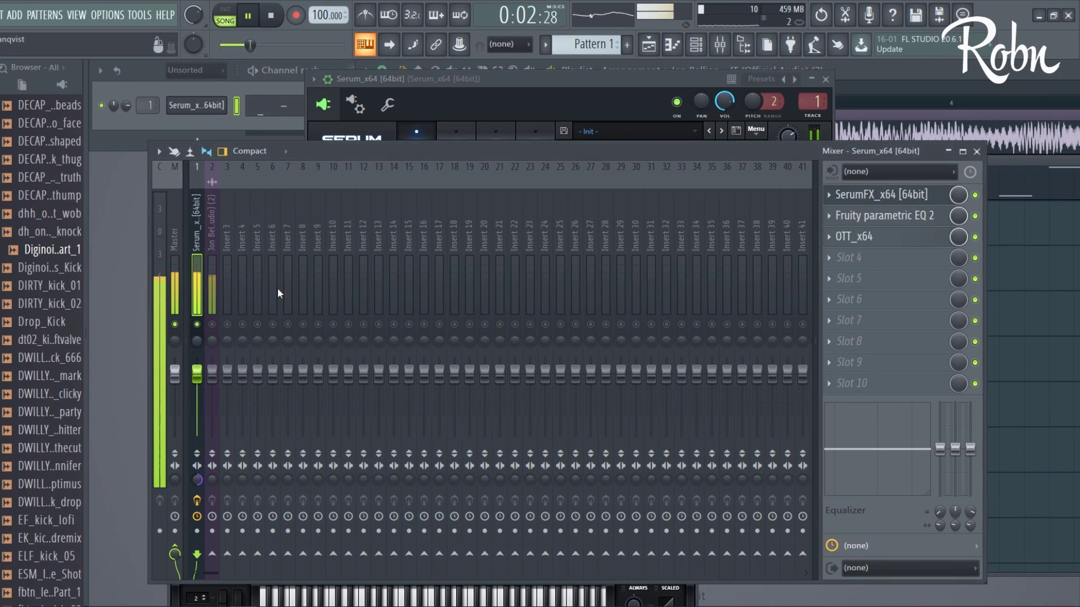
# - Compare the OTT-processed bass with the reference, heard together and soloed, and return to the Serum patch with playback restarted
pyautogui.click(212, 325)
pyautogui.click(197, 325)
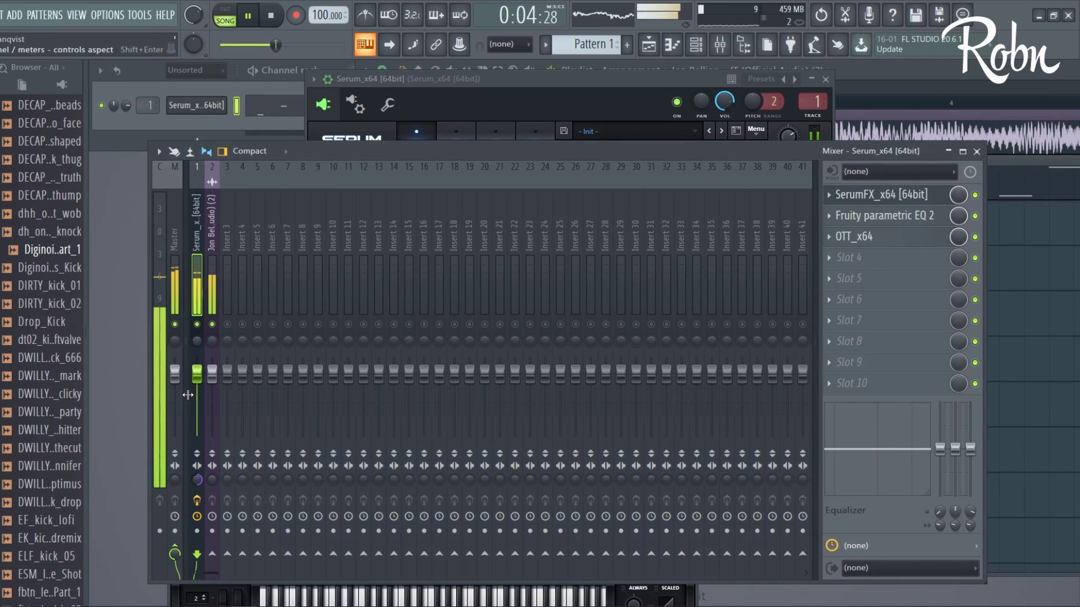
pyautogui.click(215, 311)
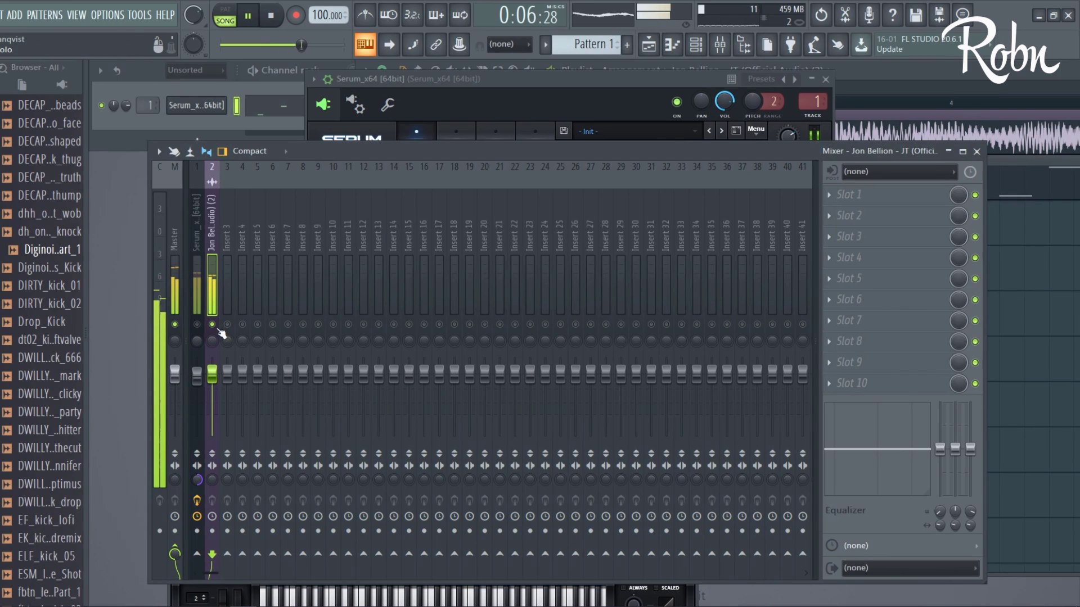
pyautogui.click(197, 292)
pyautogui.click(590, 137)
pyautogui.press('space')
pyautogui.press('space')
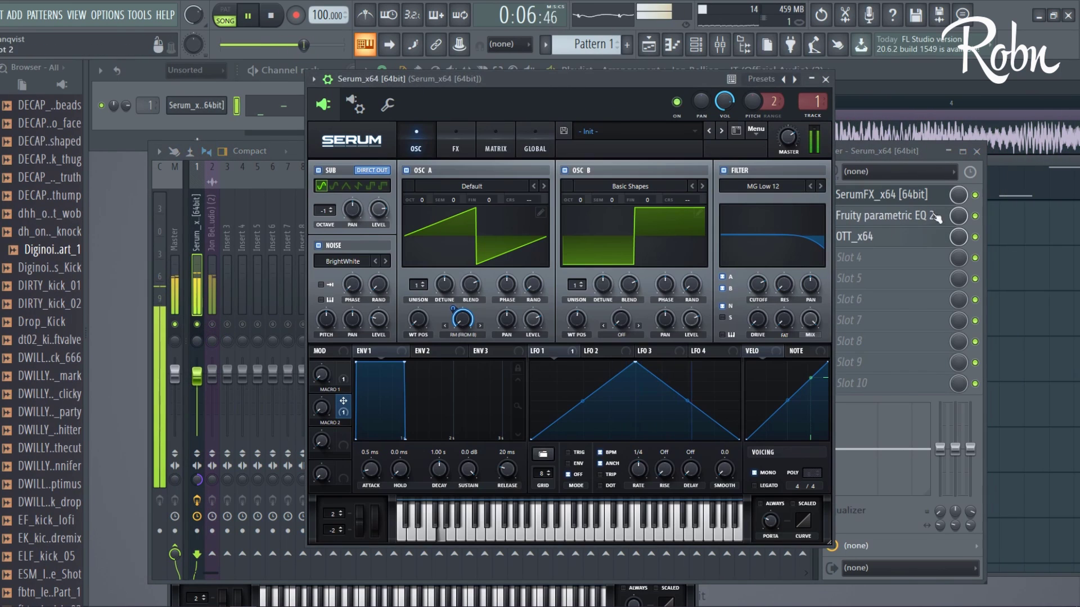
# - Disable SerumFX_x64 on the Serum mixer track, listen to the bass with the reference from the start, and close the Serum window
pyautogui.click(975, 195)
pyautogui.click(521, 80)
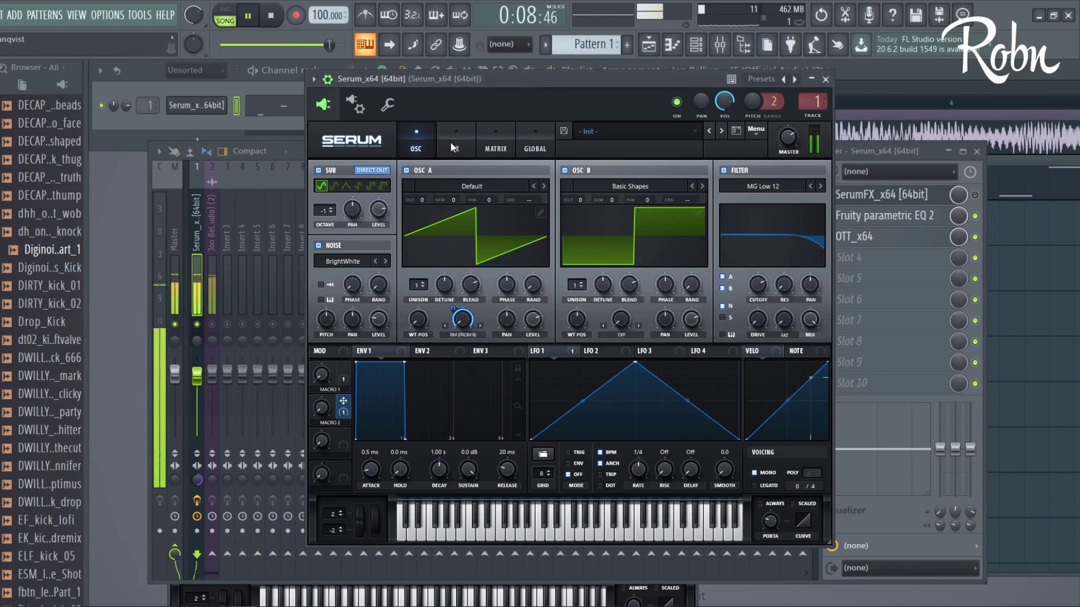
pyautogui.click(204, 329)
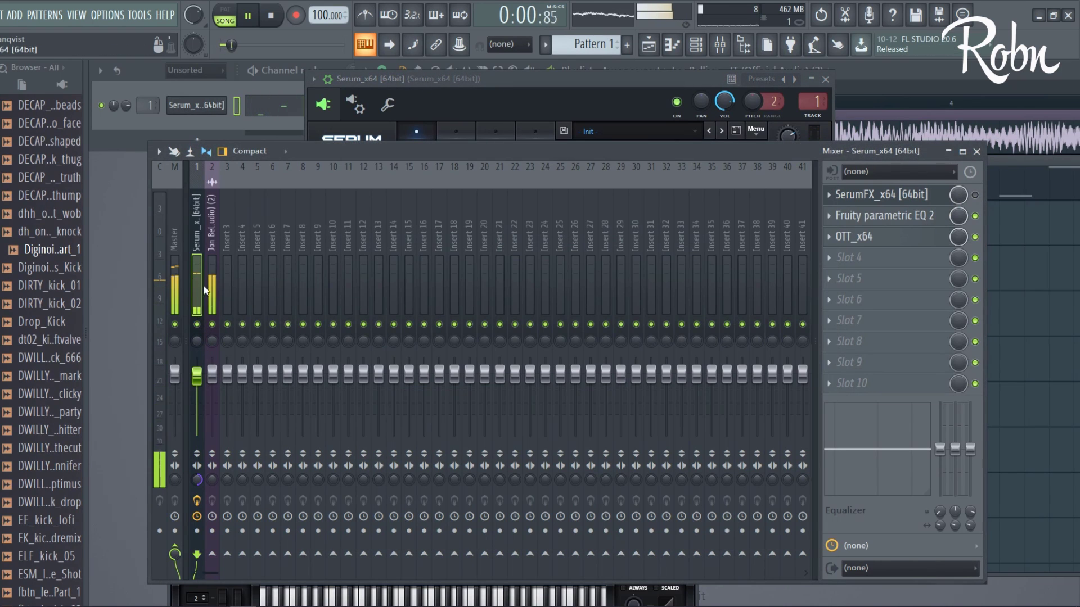
pyautogui.click(489, 81)
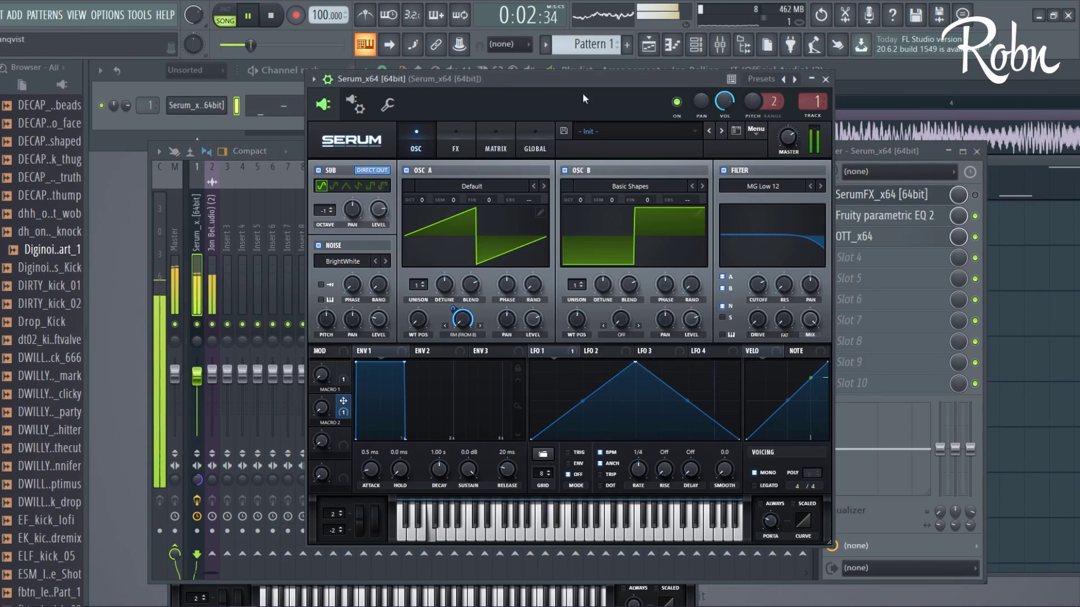
pyautogui.click(826, 79)
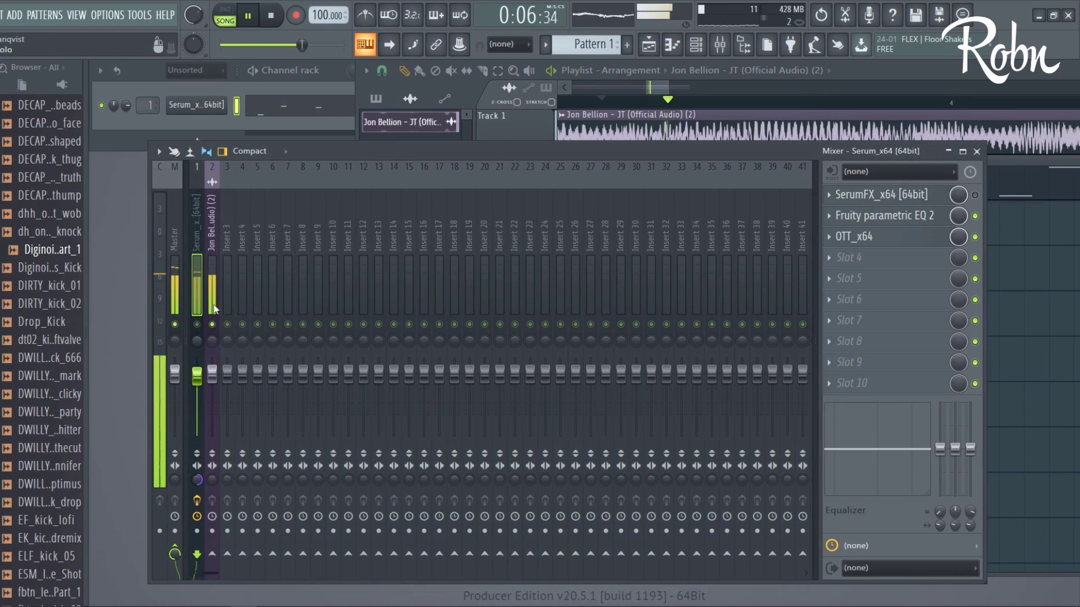
# - Solo the reference's mixer track and replay its passage shortly before bar 4 from several starting points in the playlist
pyautogui.click(213, 298)
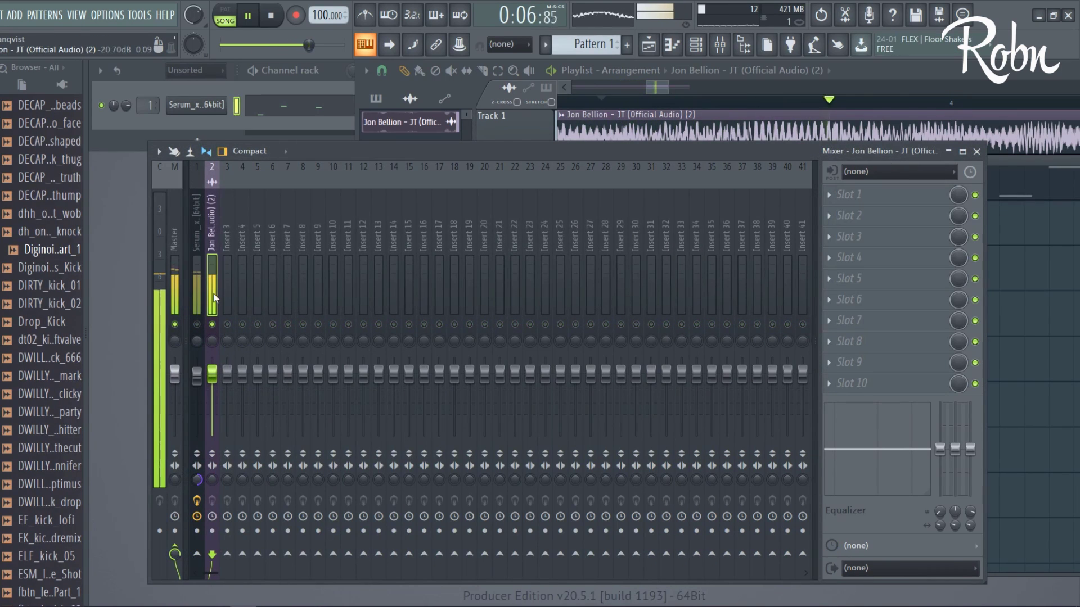
pyautogui.click(894, 79)
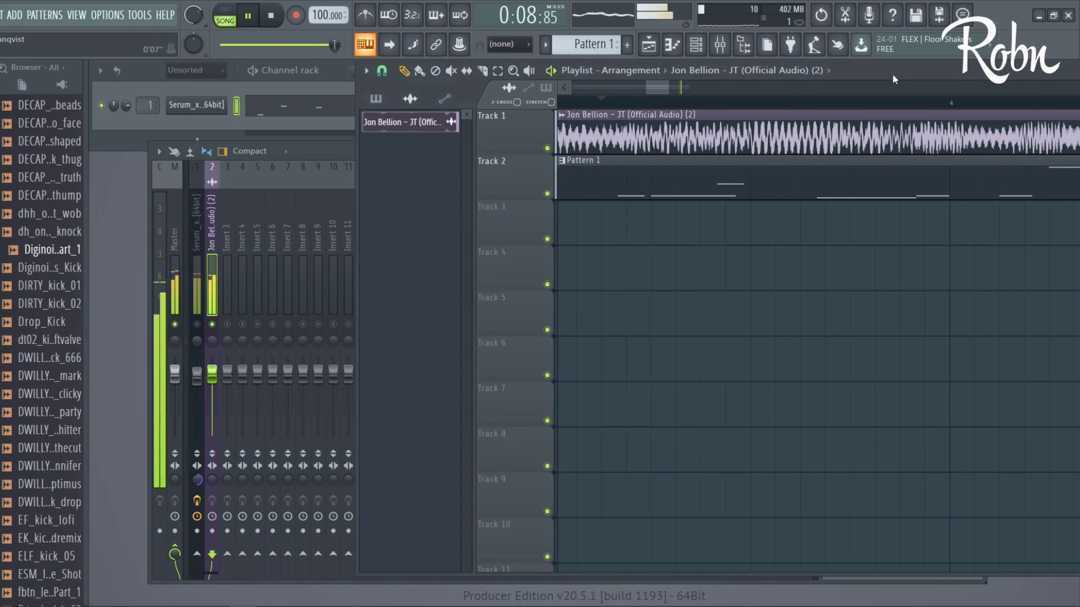
pyautogui.click(821, 100)
pyautogui.click(808, 100)
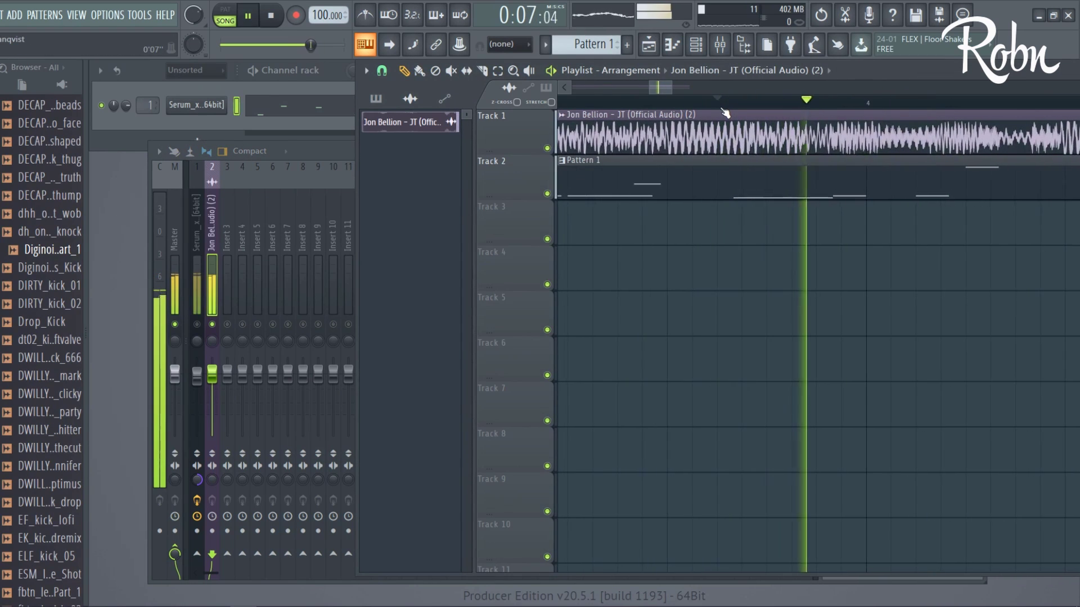
pyautogui.click(723, 100)
pyautogui.click(667, 99)
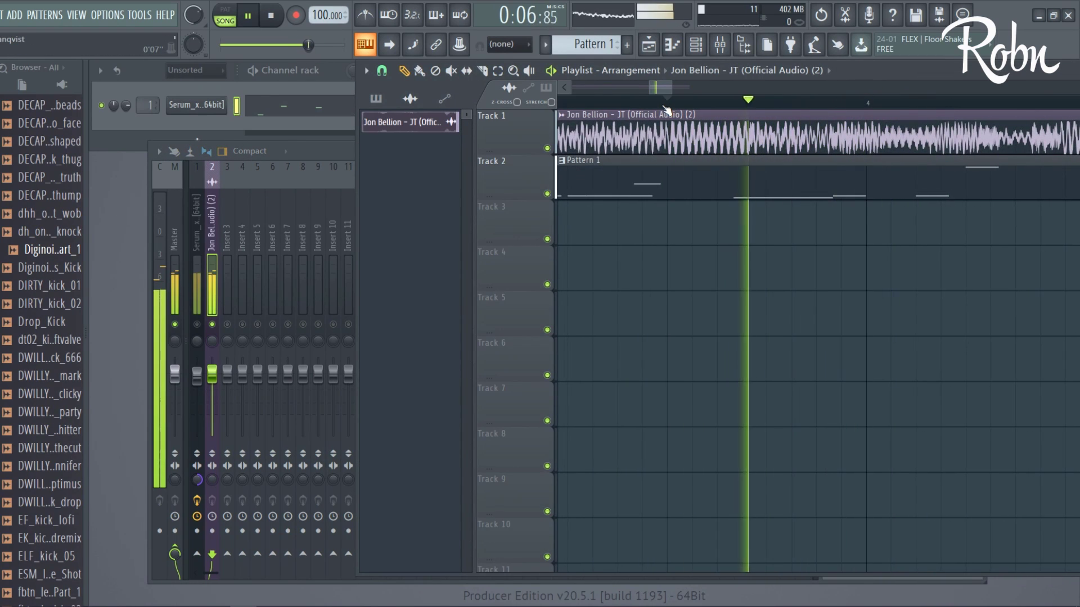
pyautogui.click(744, 101)
pyautogui.click(715, 100)
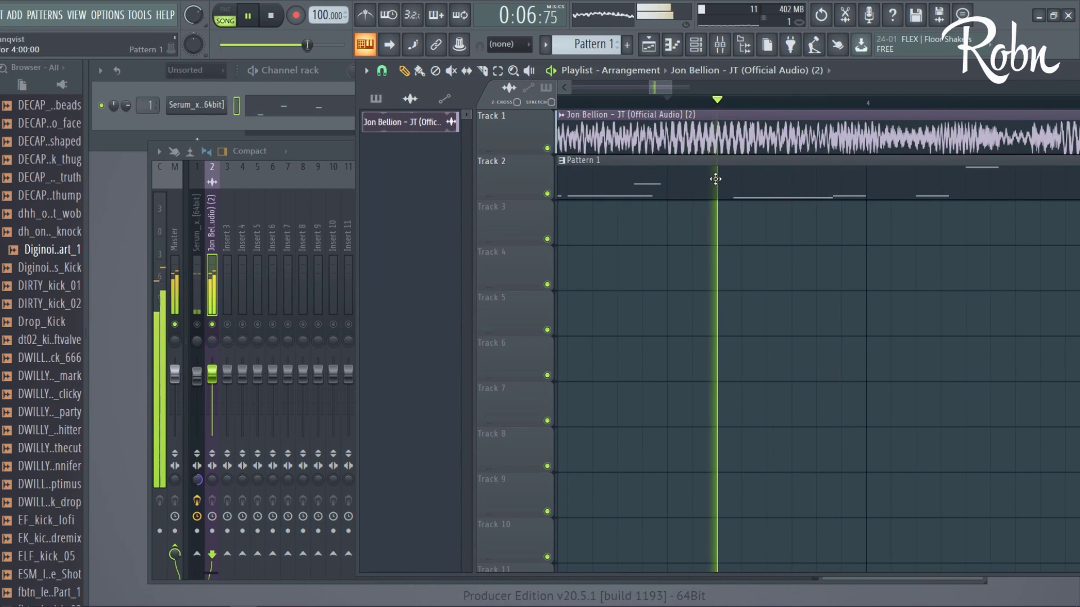
# - Mute the reference audio on playlist Track 1 and solo the Serum mixer track to audition the same passage
pyautogui.press('space')
pyautogui.click(547, 148)
pyautogui.press('space')
pyautogui.press('space')
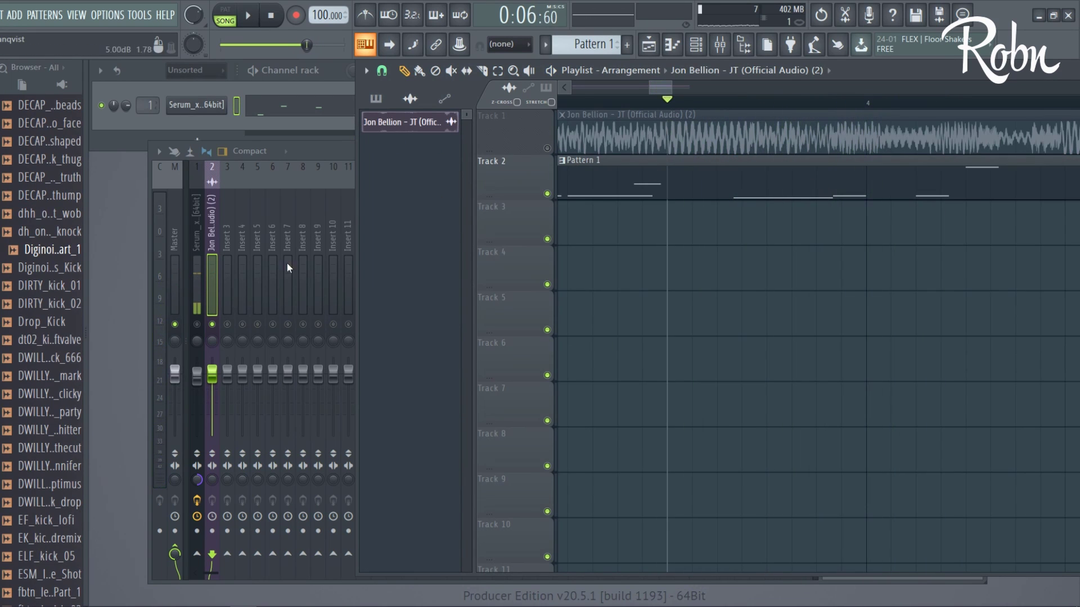
pyautogui.press('space')
pyautogui.click(196, 282)
pyautogui.press('space')
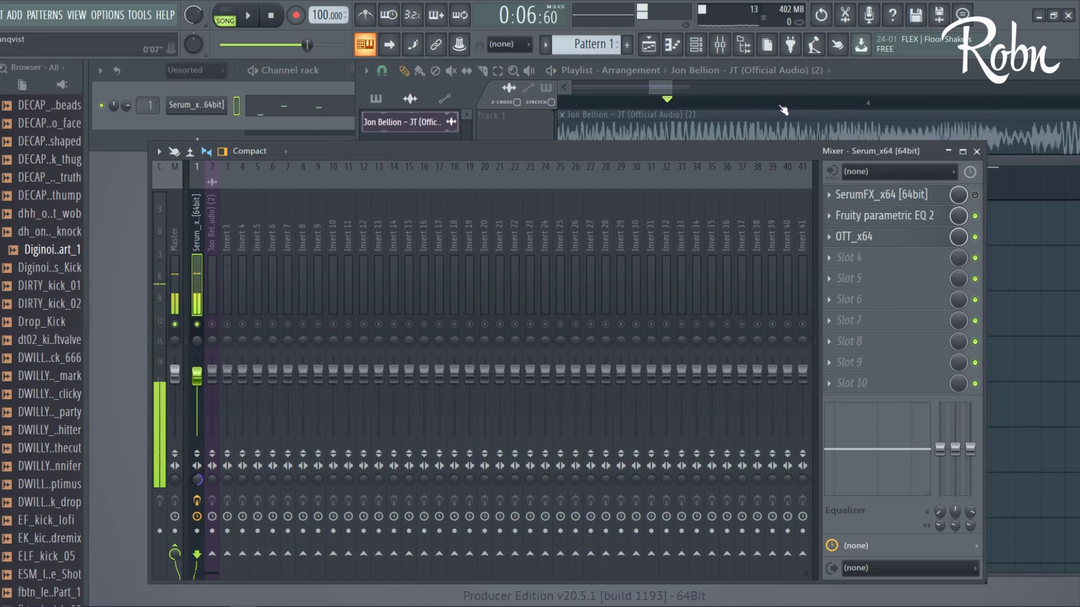
# - Try transposing the F3 note just before bar 4 downward in Serum's piano roll, undo it, and replay the passage
pyautogui.click(783, 106)
pyautogui.press('F7')
pyautogui.press('space')
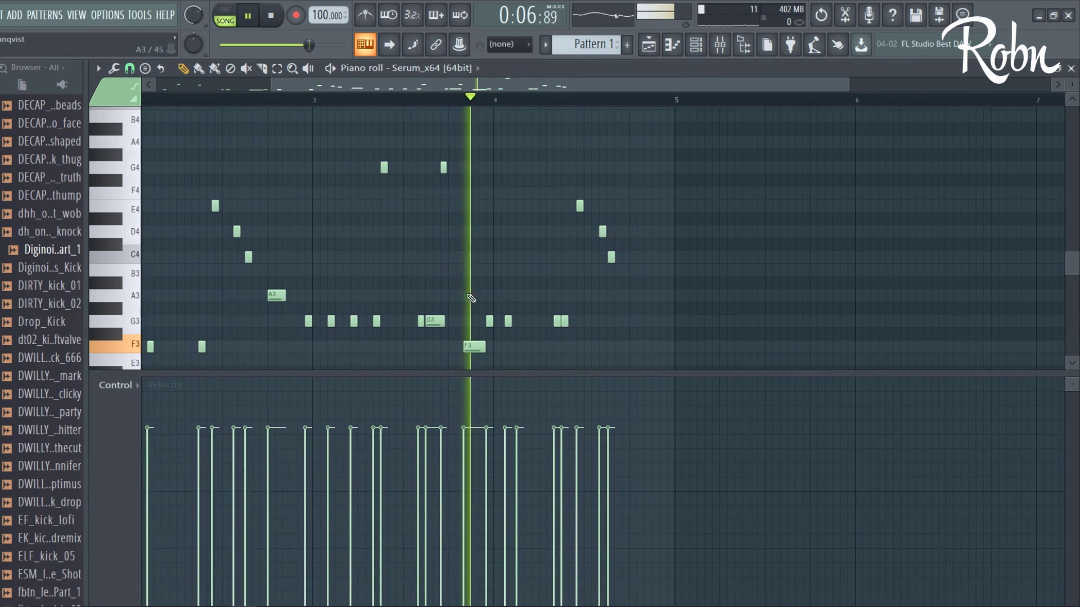
pyautogui.moveTo(473, 347); pyautogui.dragTo(470, 361)
pyautogui.hotkey('ctrl', 'z')
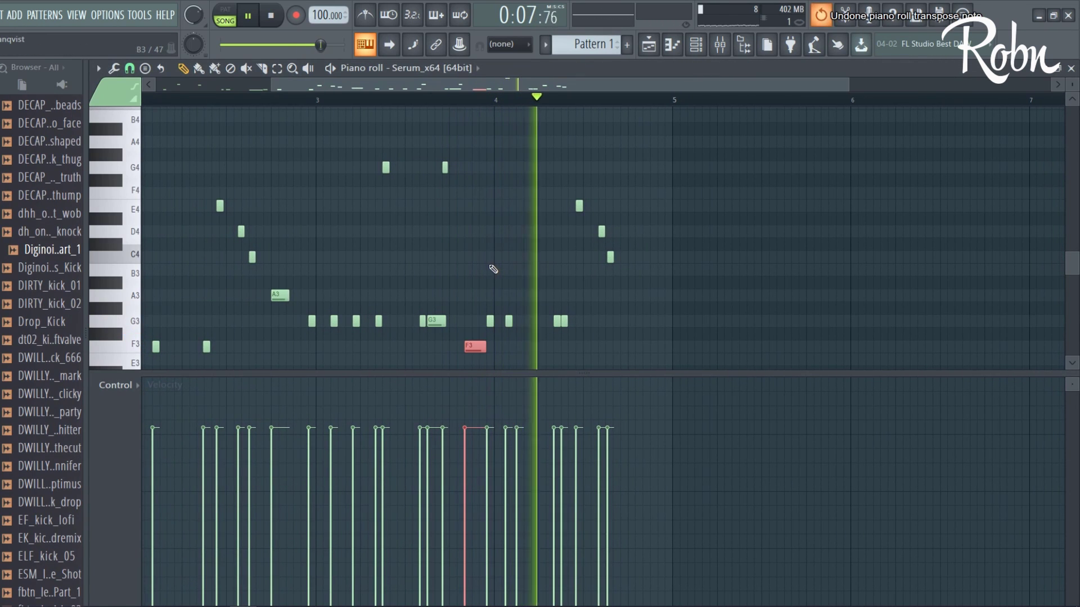
pyautogui.press('space')
pyautogui.press('space')
pyautogui.scroll(3, 472, 248)
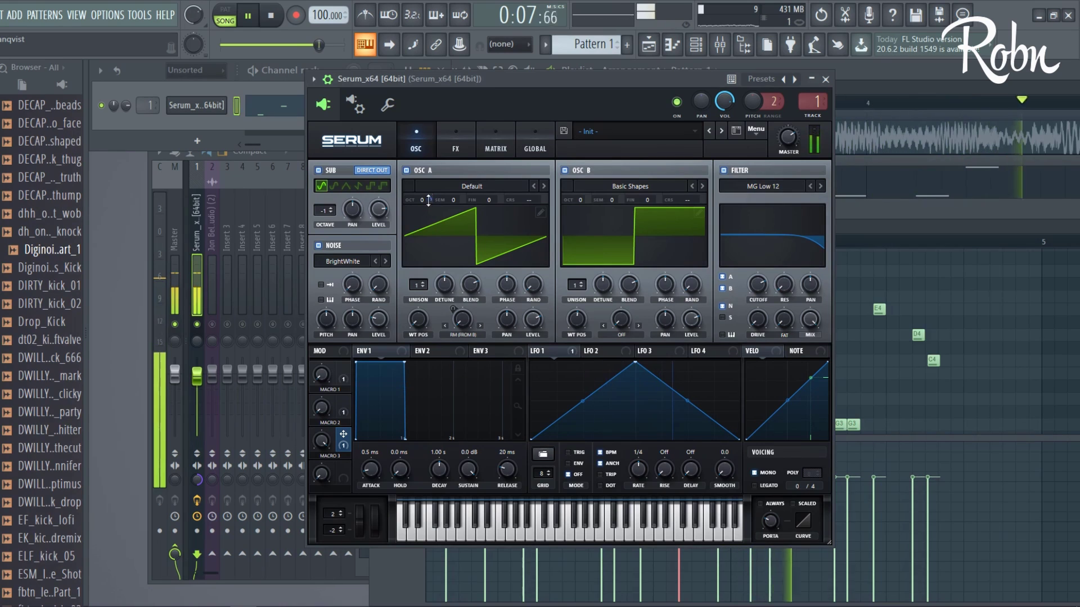
# - Set Macro 3's modulation of oscillator A's octave to about -20 and create an automation clip for Macro 3
pyautogui.moveTo(428, 199); pyautogui.dragTo(425, 281)
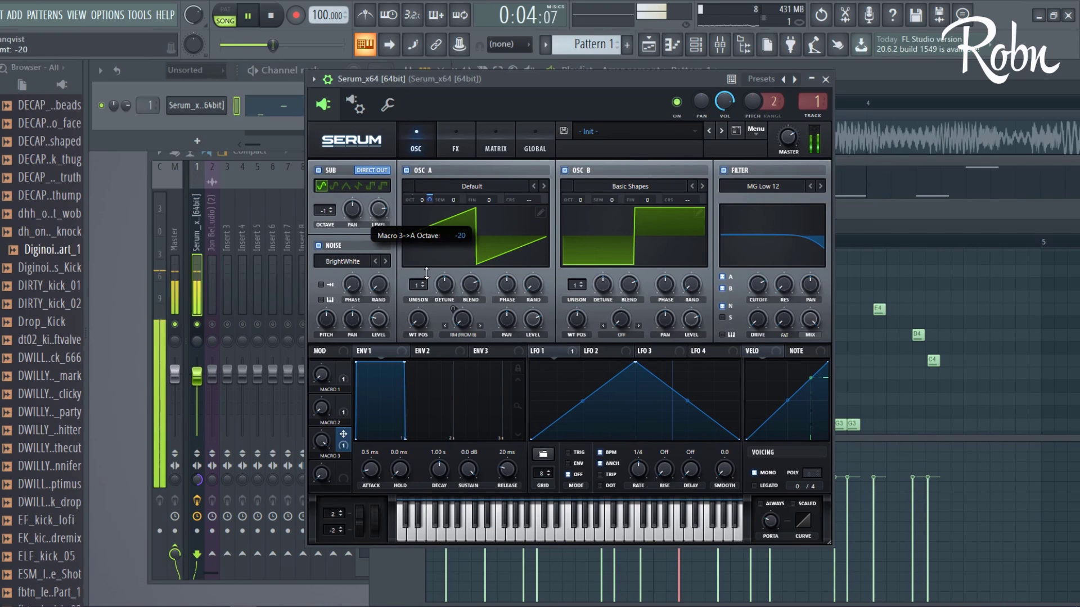
pyautogui.moveTo(426, 270); pyautogui.dragTo(426, 269)
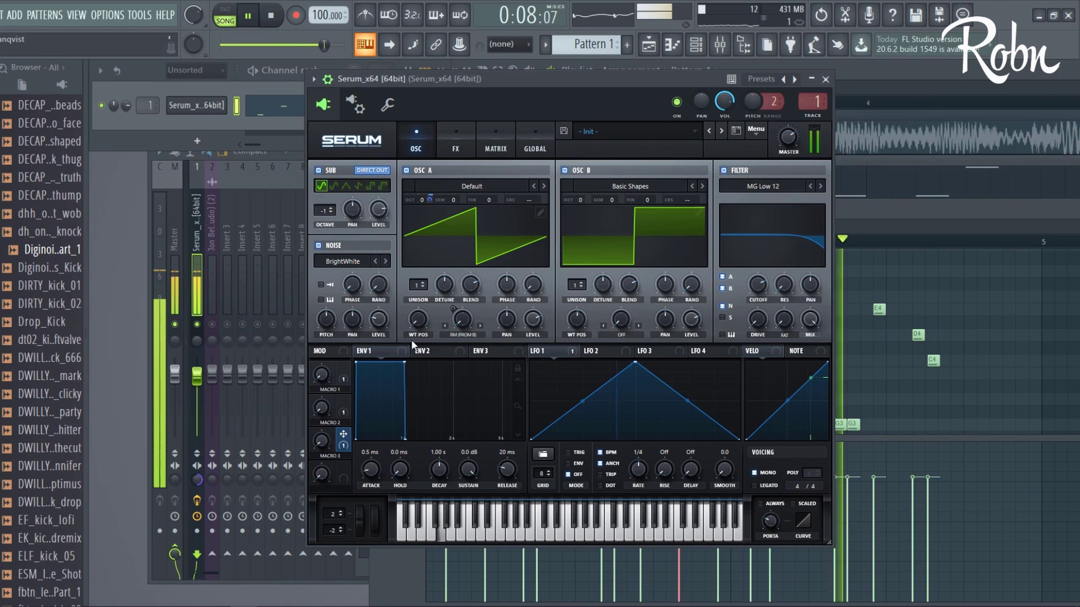
pyautogui.click(313, 79)
pyautogui.click(376, 246)
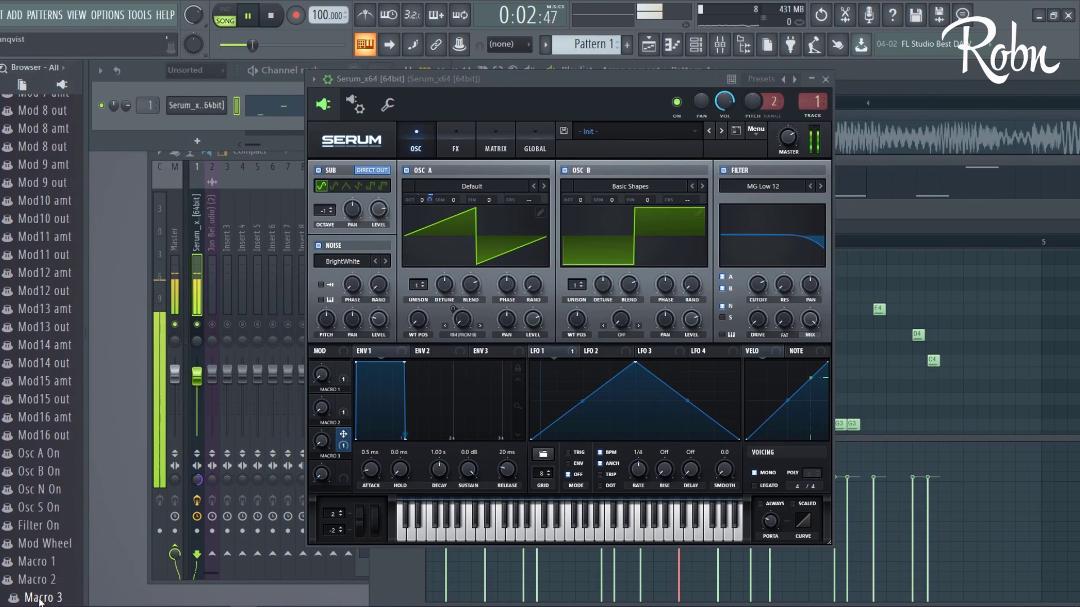
pyautogui.rightClick(46, 596)
pyautogui.click(97, 490)
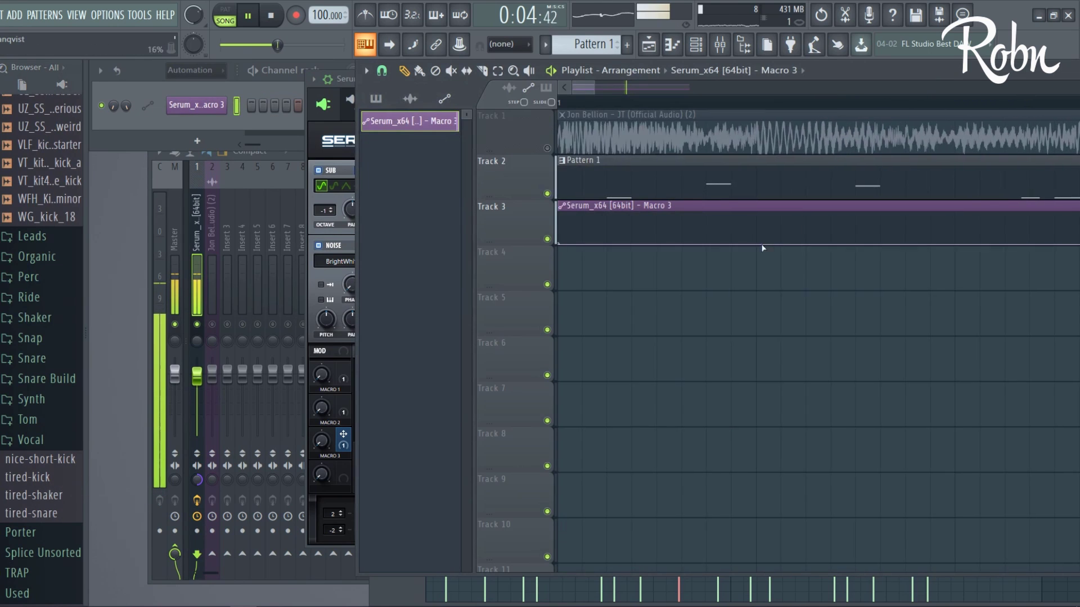
# - Shape the Macro 3 automation as a full-height block starting at the long low note before bar 4, dropping to zero after it, and play it
pyautogui.scroll(4, 731, 258)
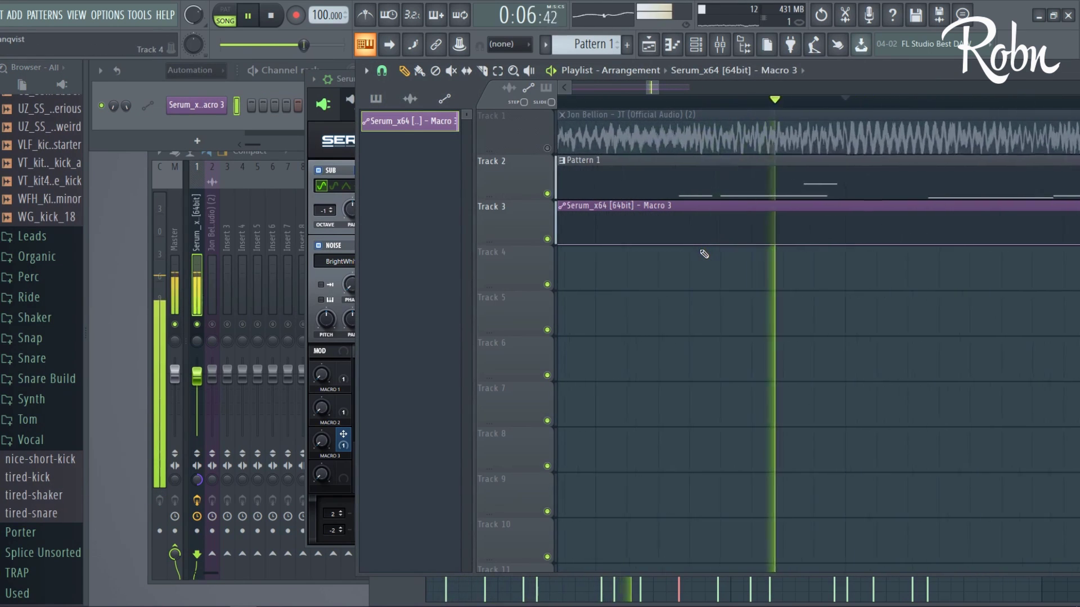
pyautogui.press('space')
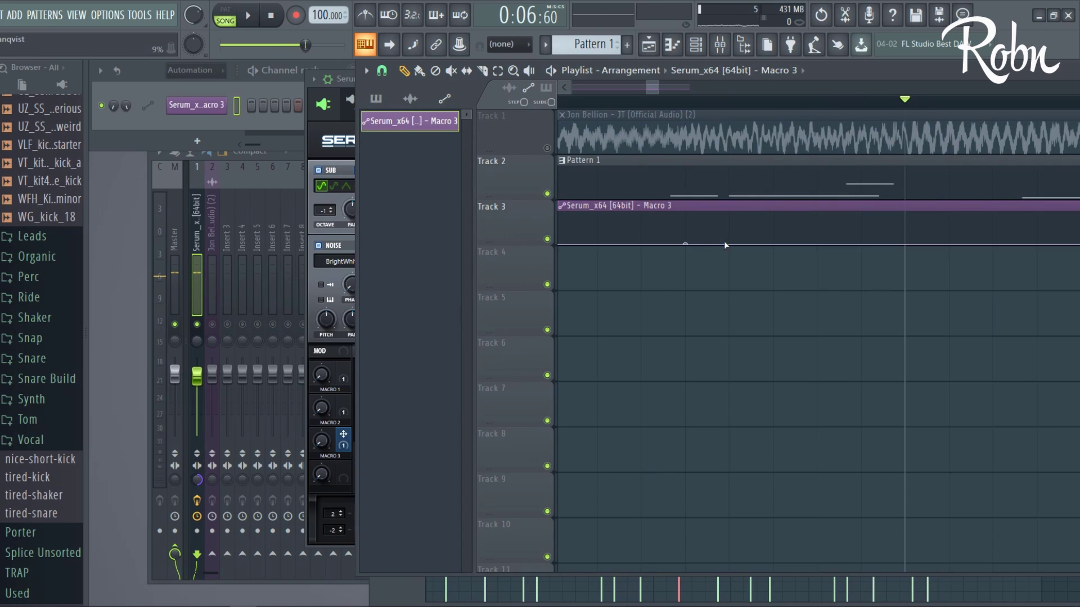
pyautogui.click(740, 229)
pyautogui.rightClick(866, 231)
pyautogui.moveTo(865, 231)
pyautogui.mouseDown()
pyautogui.moveTo(868, 217)
pyautogui.moveTo(903, 224)
pyautogui.moveTo(904, 245)
pyautogui.mouseUp()
pyautogui.press('space')
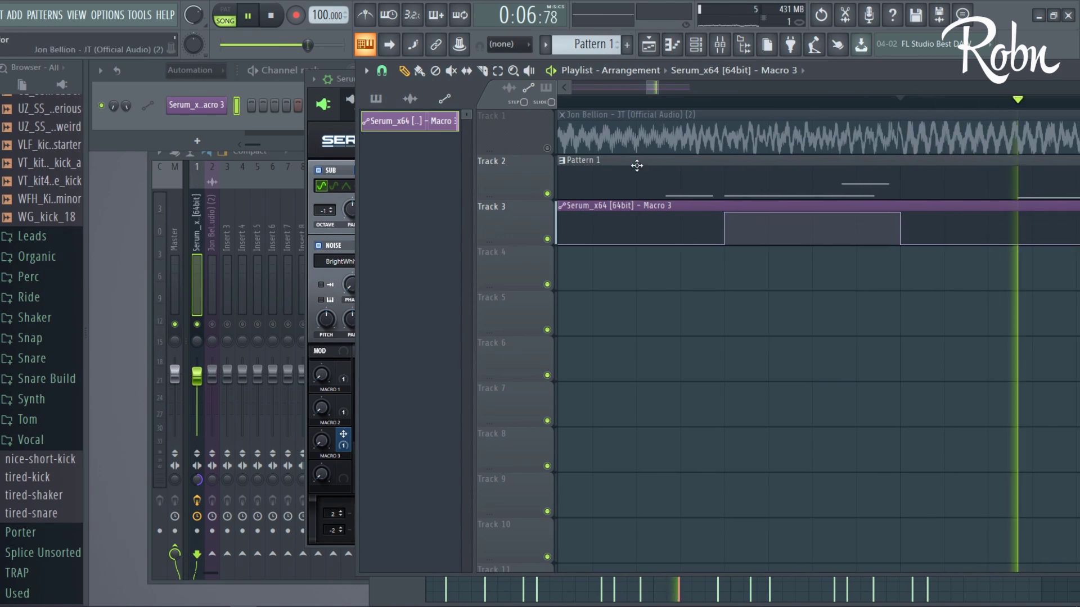
# - Reduce Macro 3's modulation of oscillator A's octave to about -7 while auditioning the passage
pyautogui.scroll(-3, 647, 107)
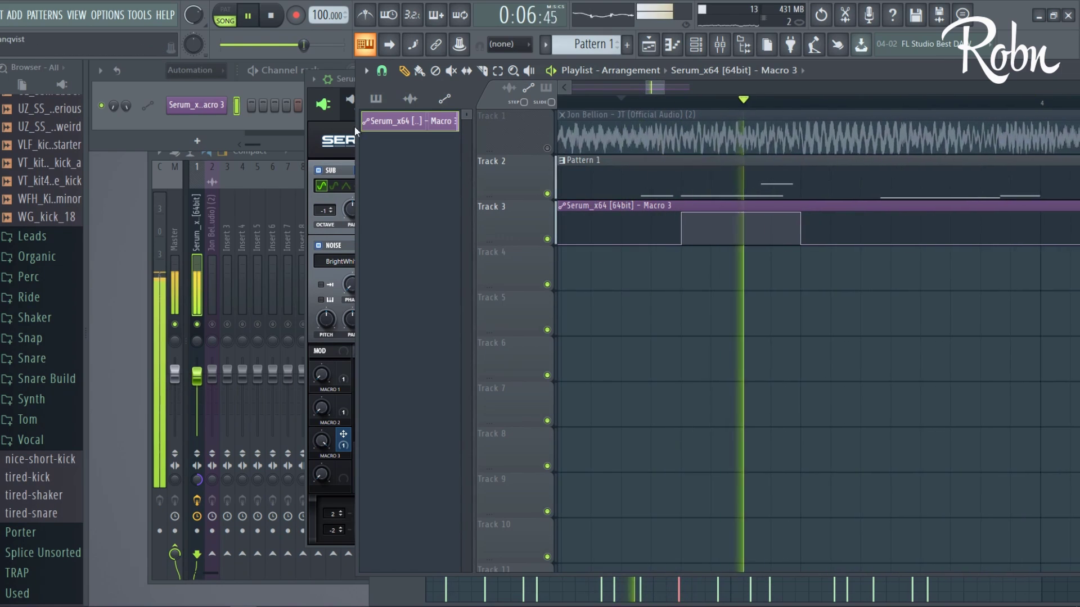
pyautogui.click(307, 133)
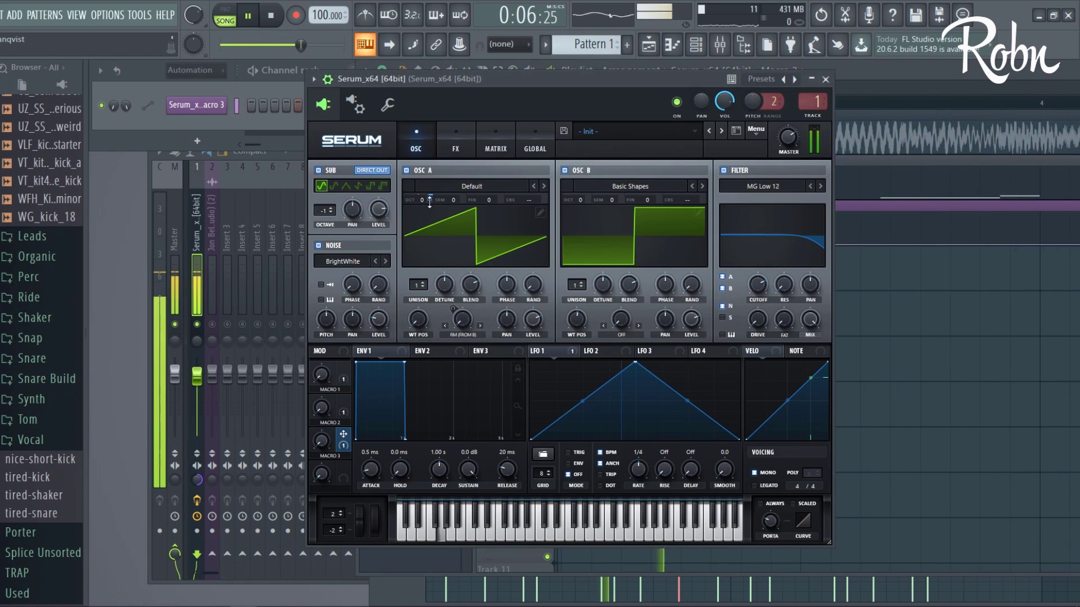
pyautogui.moveTo(429, 209)
pyautogui.press('space')
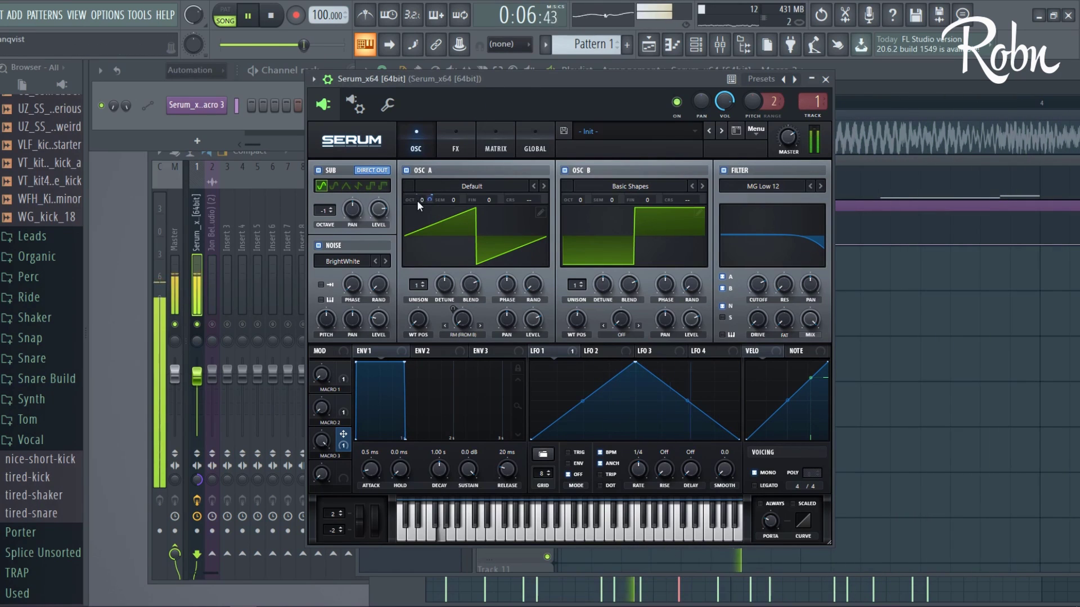
pyautogui.press('space')
pyautogui.moveTo(431, 204)
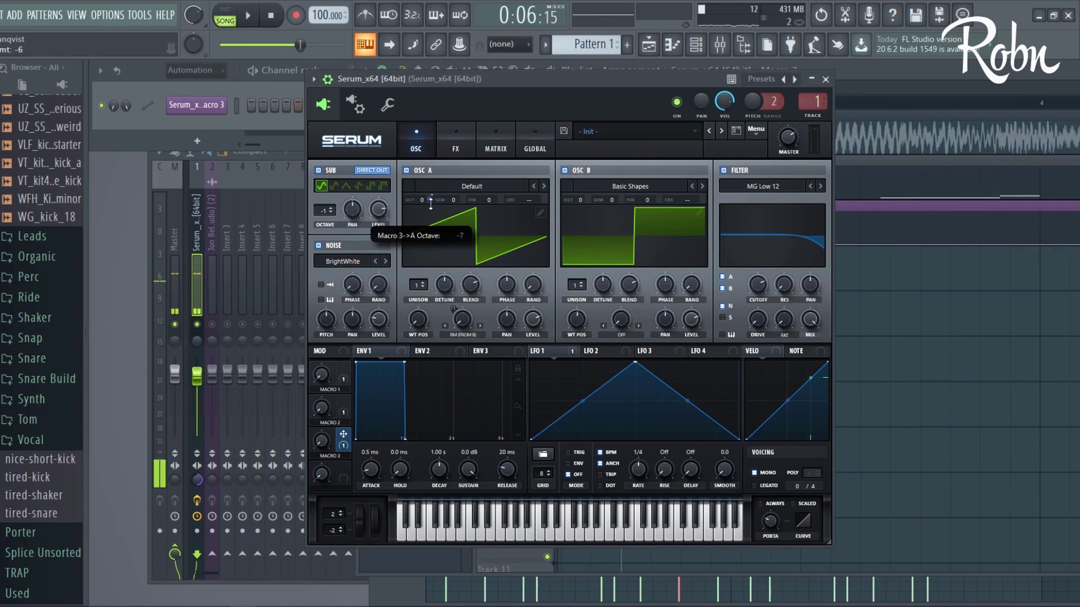
pyautogui.press('space')
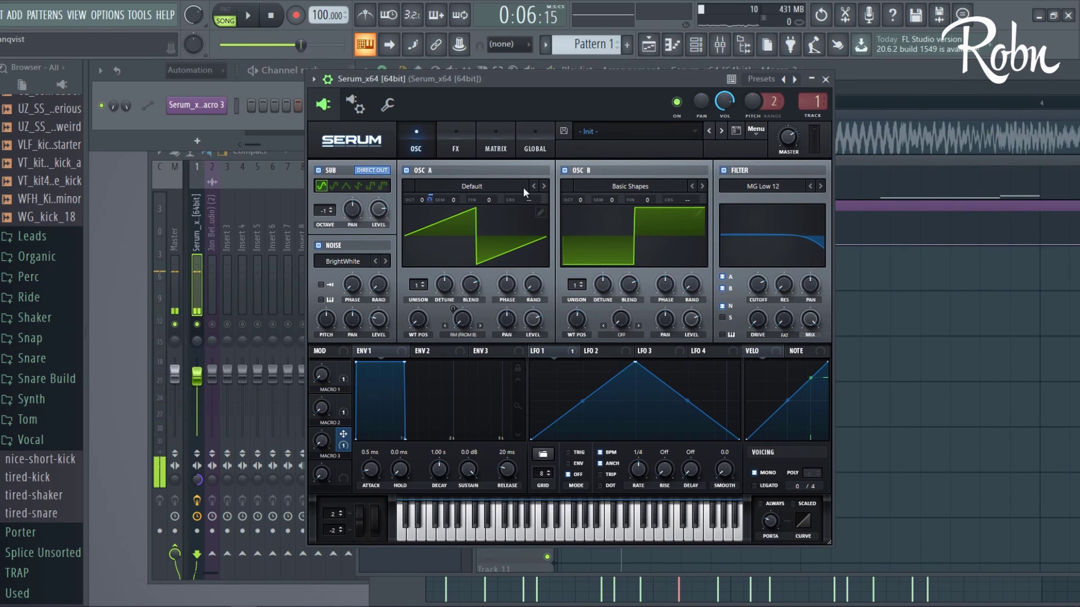
pyautogui.press('space')
# - End the raised block of the Macro 3 automation earlier, delete its old end point, and replay the passage
pyautogui.click(899, 236)
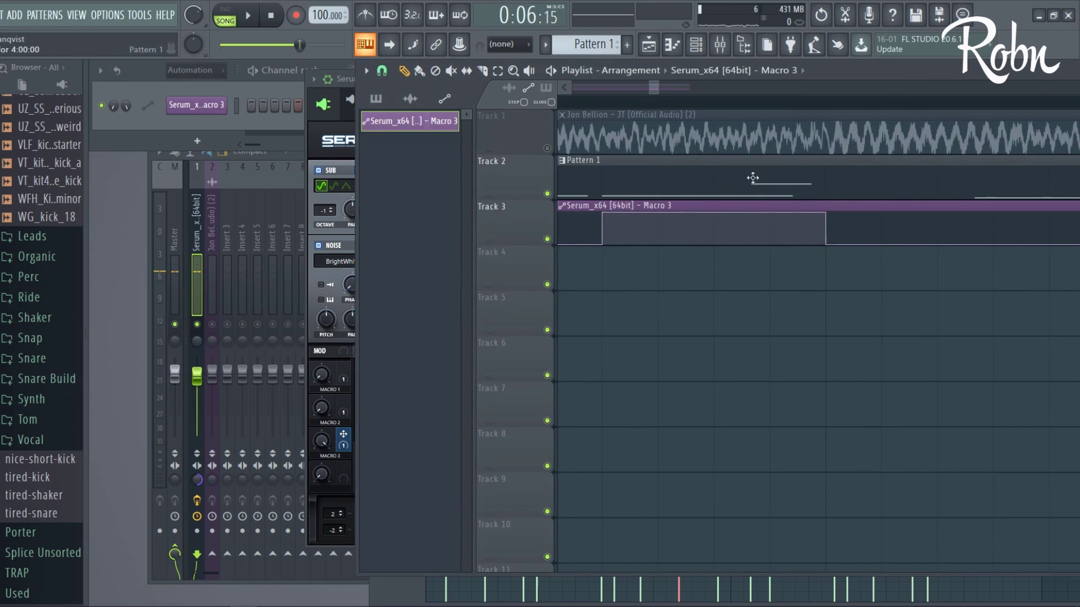
pyautogui.rightClick(825, 214)
pyautogui.click(844, 232)
pyautogui.press('space')
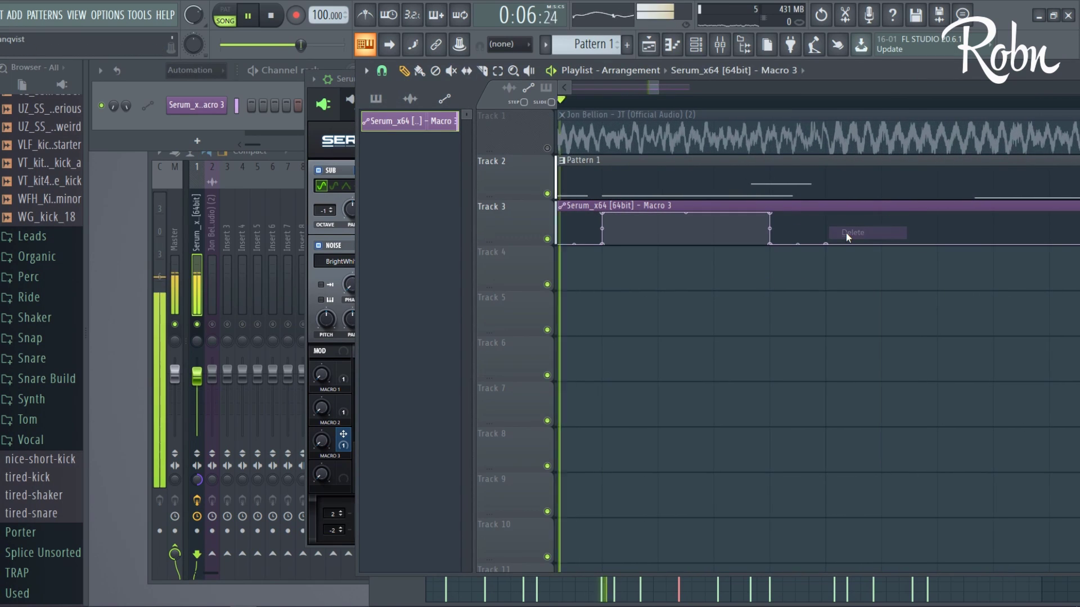
# - Set the playlist snap to 1/3 step and shorten the raised Macro 3 automation block to end where the high note starts
pyautogui.click(382, 71)
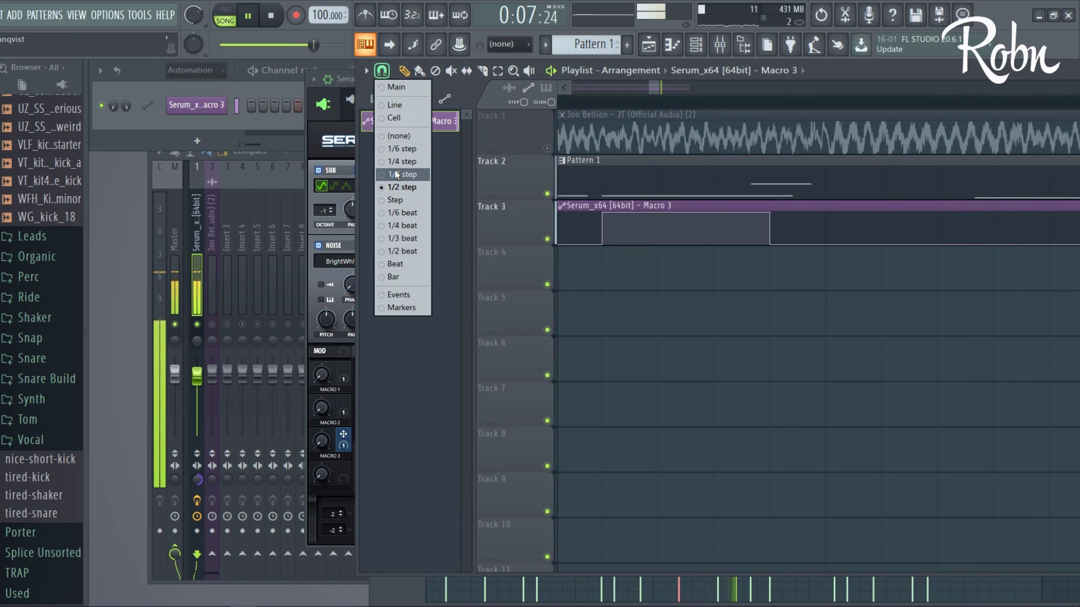
pyautogui.click(396, 175)
pyautogui.click(383, 70)
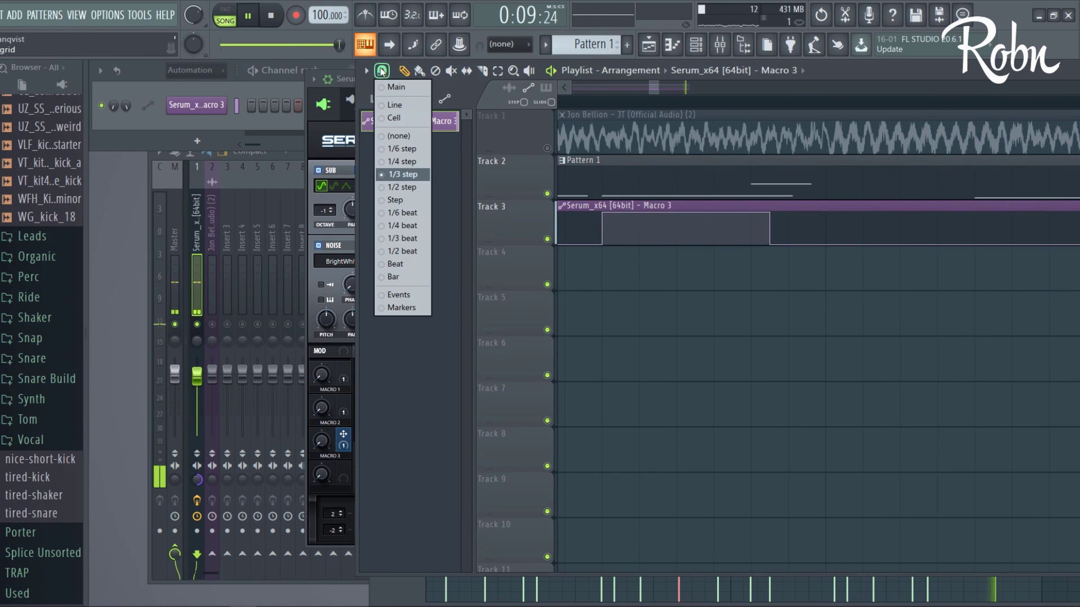
pyautogui.click(402, 174)
pyautogui.rightClick(768, 221)
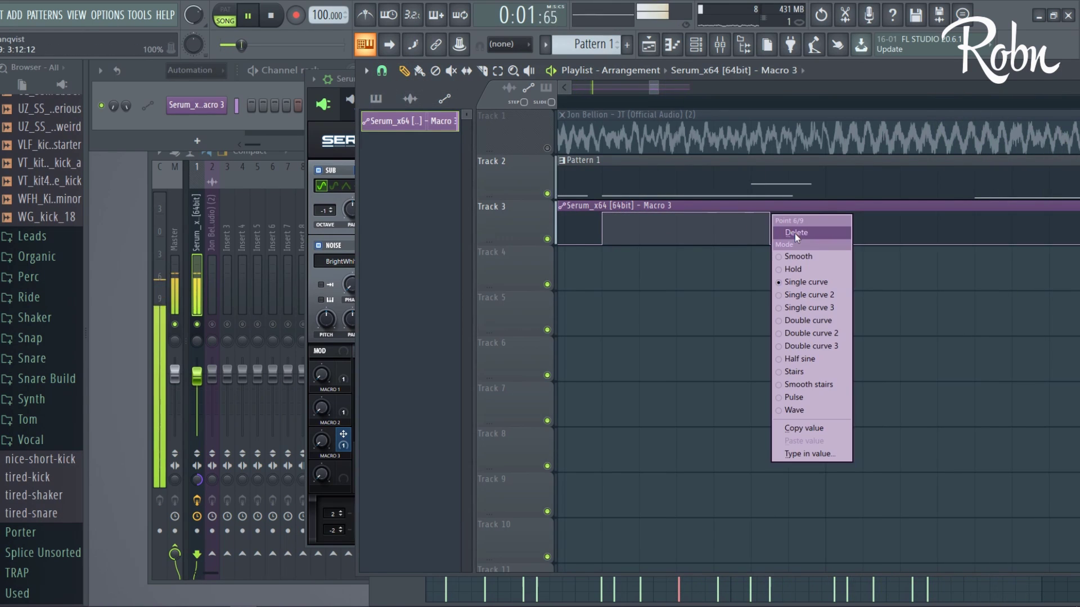
pyautogui.click(776, 234)
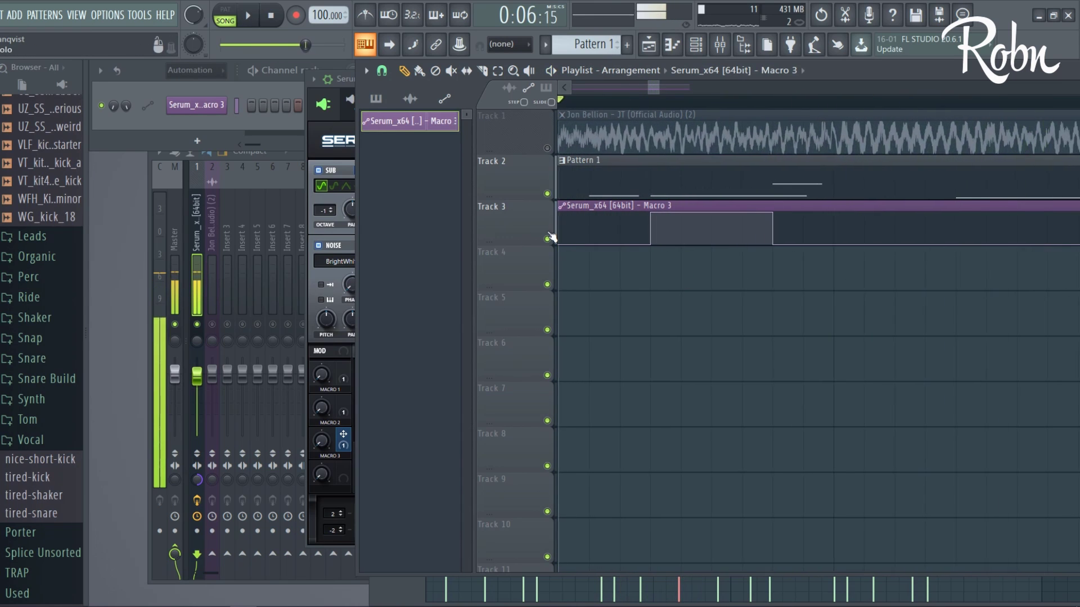
# - Remove Macro 3's modulation from oscillator A's octave and set the oscillator's semitone offset to -12
pyautogui.press('space')
pyautogui.click(343, 79)
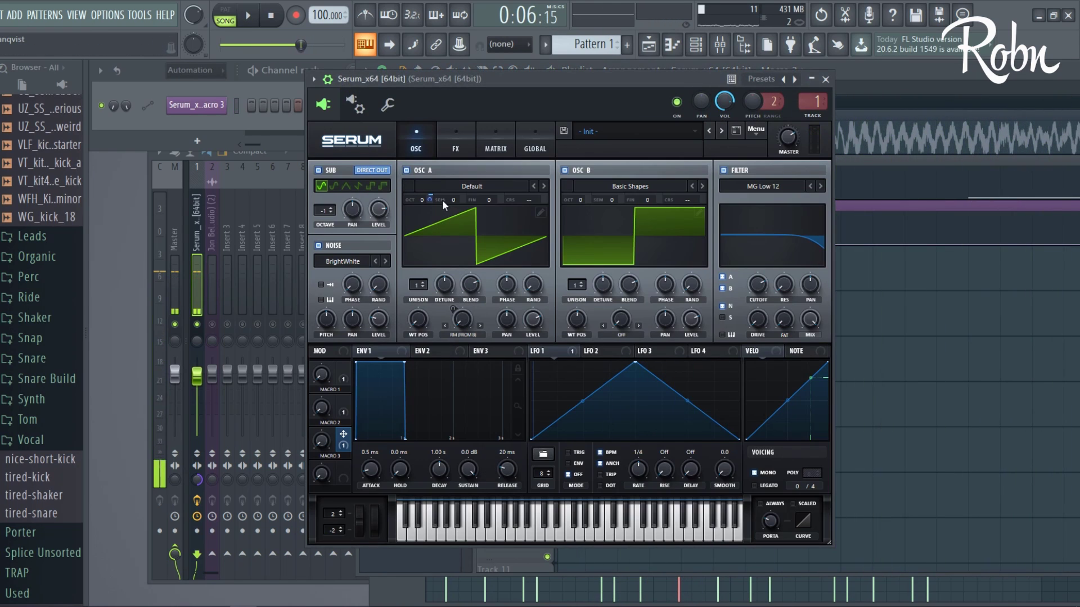
pyautogui.rightClick(442, 201)
pyautogui.click(431, 200)
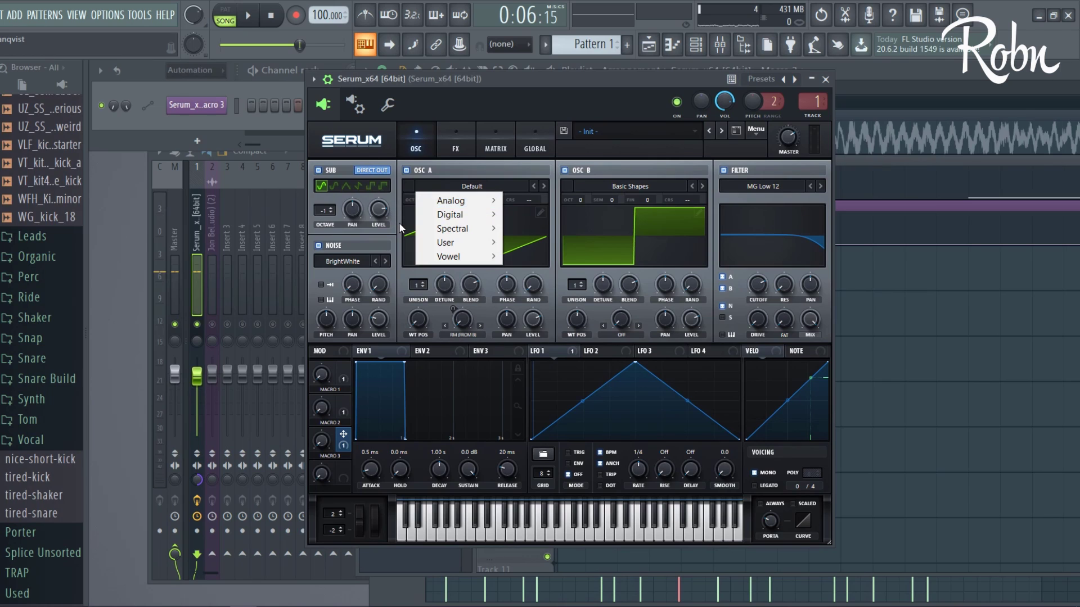
pyautogui.click(397, 221)
pyautogui.rightClick(431, 203)
pyautogui.click(448, 235)
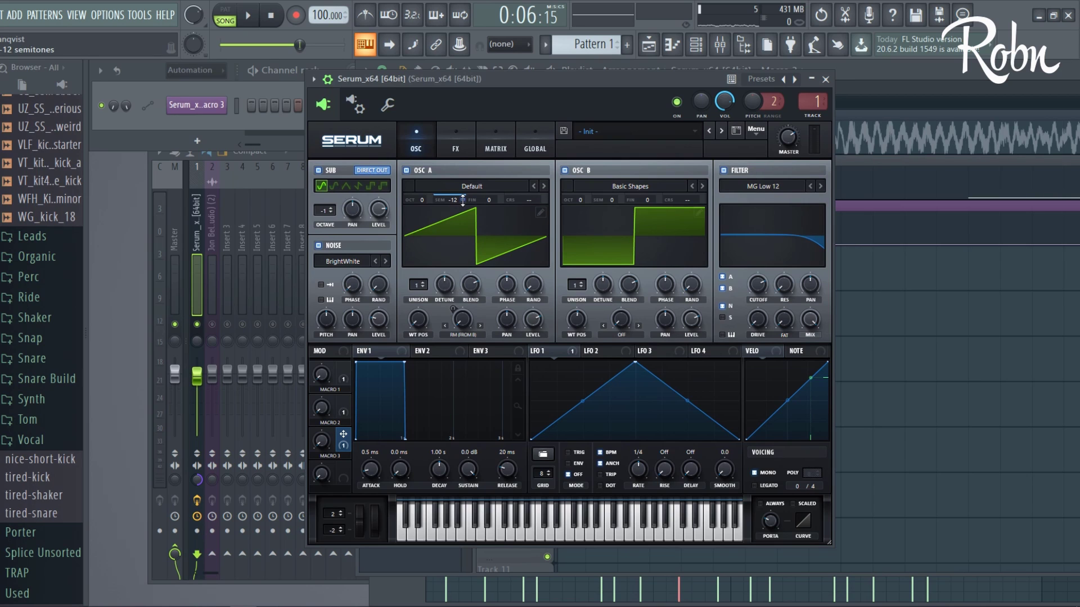
# - Audition Macro 3 modulating oscillator A's semitones, remove that modulation, and return the oscillator's semitone offset to 0
pyautogui.press('space')
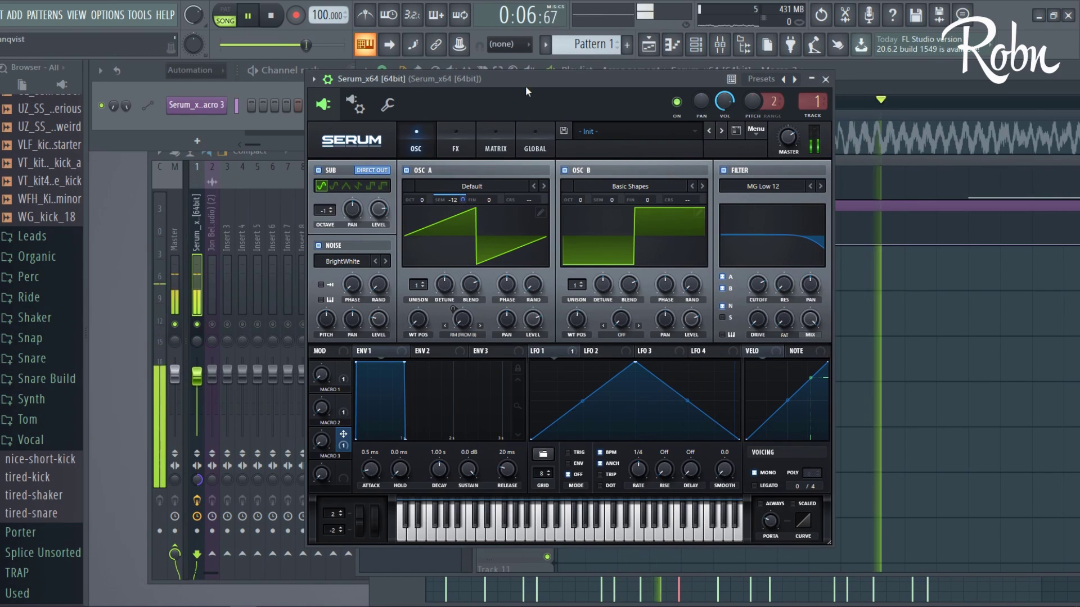
pyautogui.press('space')
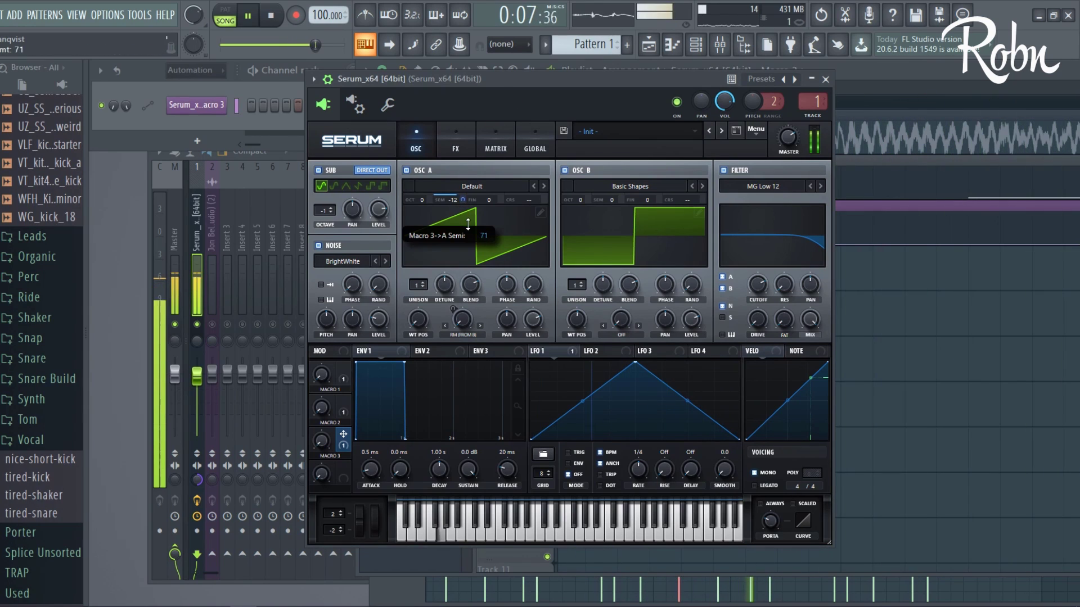
pyautogui.press('space')
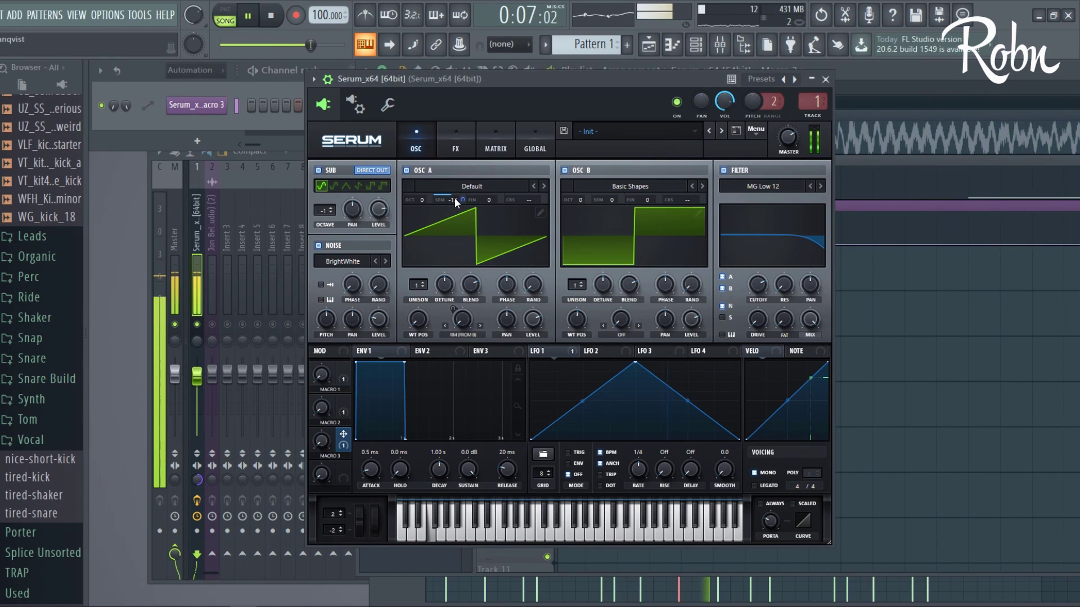
pyautogui.rightClick(455, 197)
pyautogui.click(483, 235)
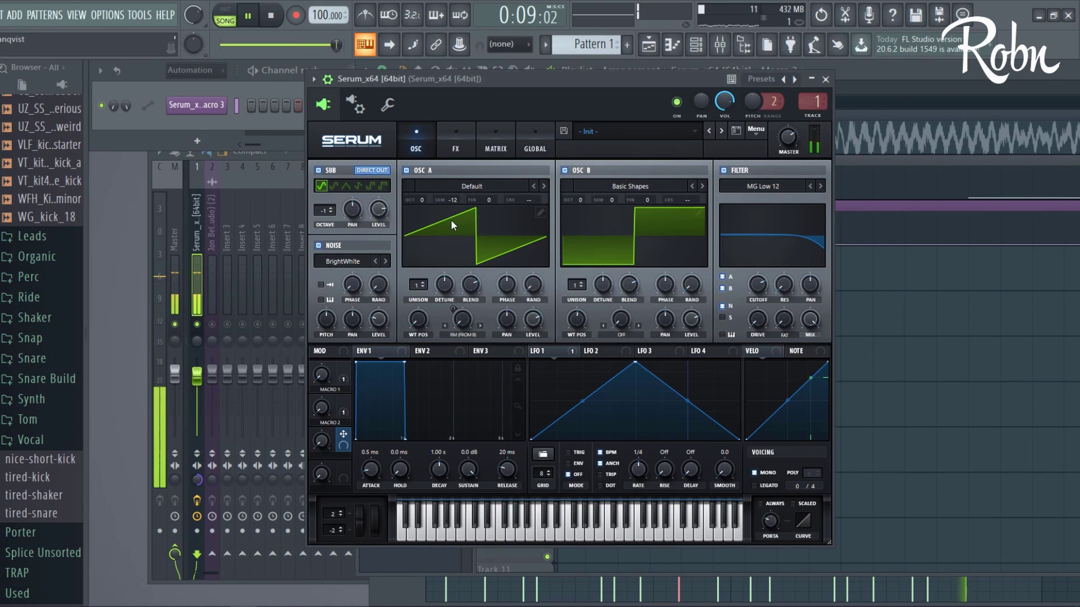
pyautogui.moveTo(454, 200); pyautogui.dragTo(474, 142)
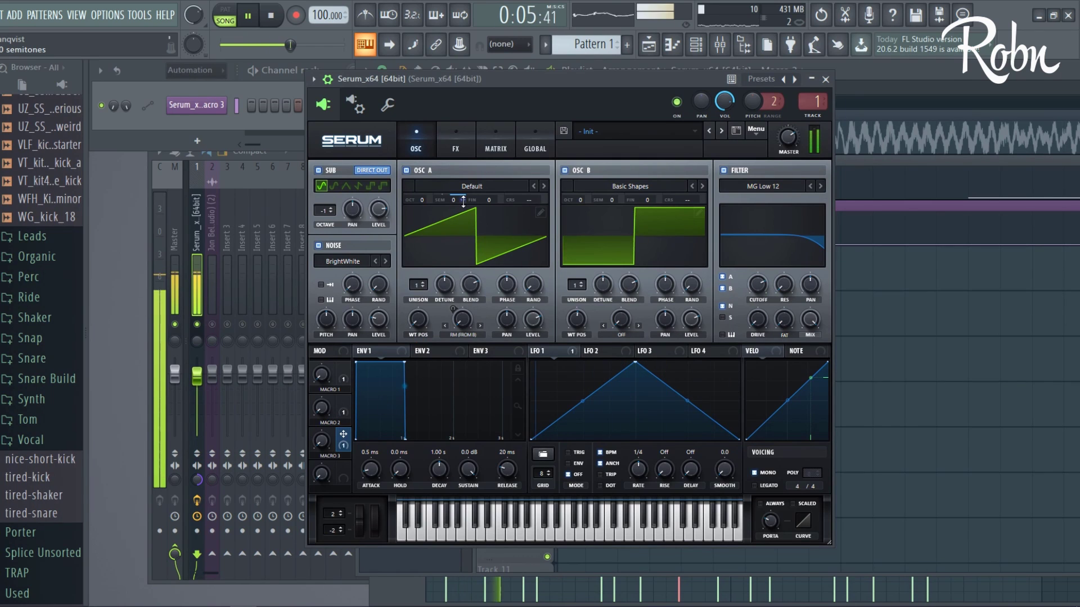
# - Try a Macro 3 modulation of about -14 on oscillator A's semitones during playback, then remove the modulator
pyautogui.moveTo(463, 207); pyautogui.dragTo(463, 248)
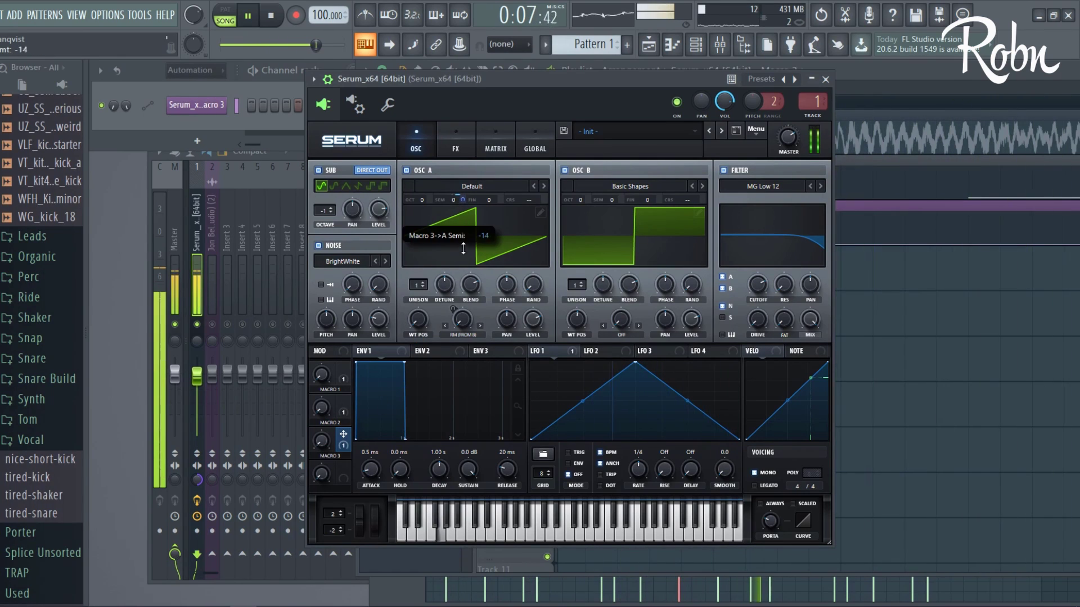
pyautogui.press('F5')
pyautogui.press('space')
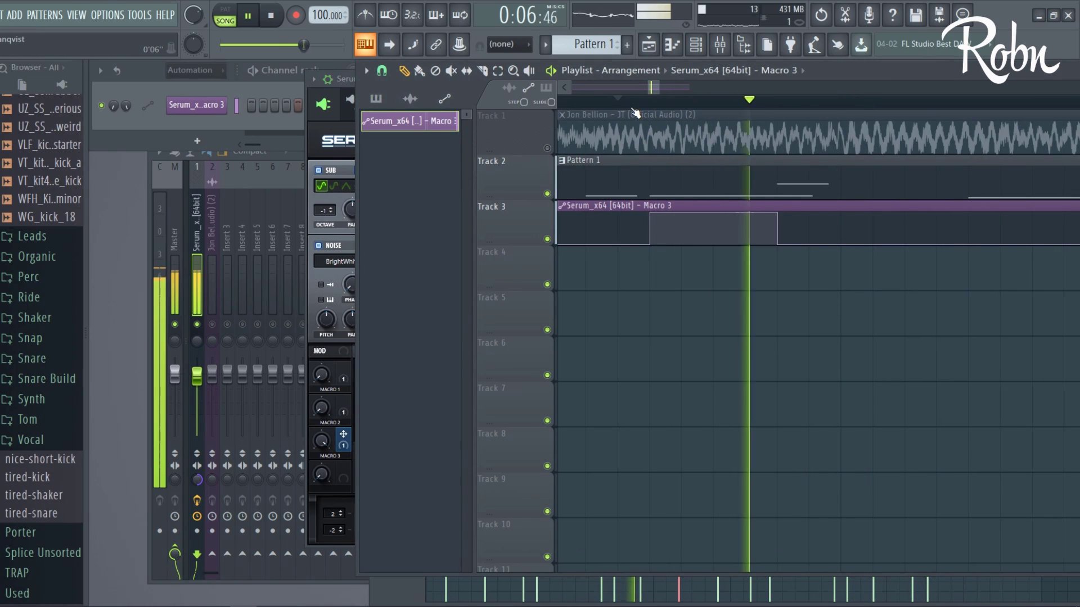
pyautogui.click(339, 79)
pyautogui.rightClick(452, 197)
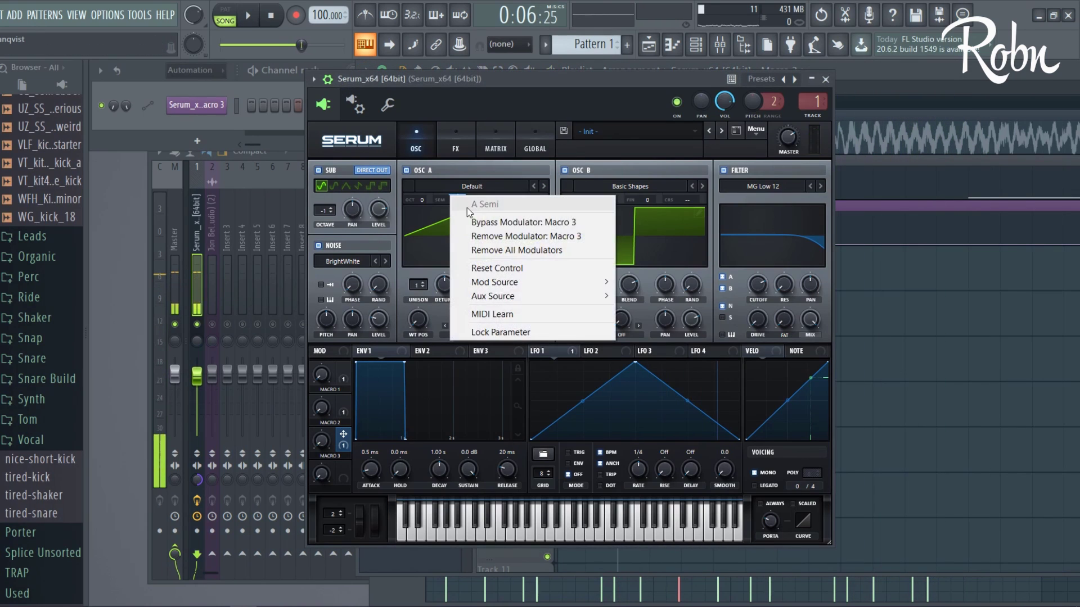
pyautogui.click(485, 237)
pyautogui.press('space')
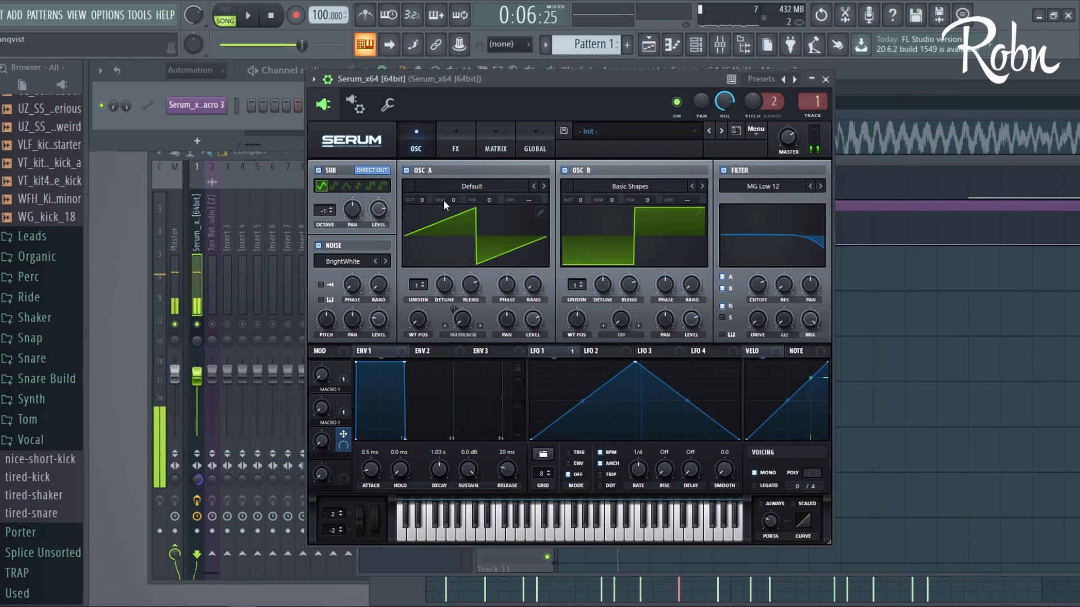
# - Try lowering oscillator A's octave to -1 during playback and return it to 0
pyautogui.press('space')
pyautogui.moveTo(426, 197); pyautogui.dragTo(426, 205)
pyautogui.moveTo(507, 78); pyautogui.dragTo(508, 78)
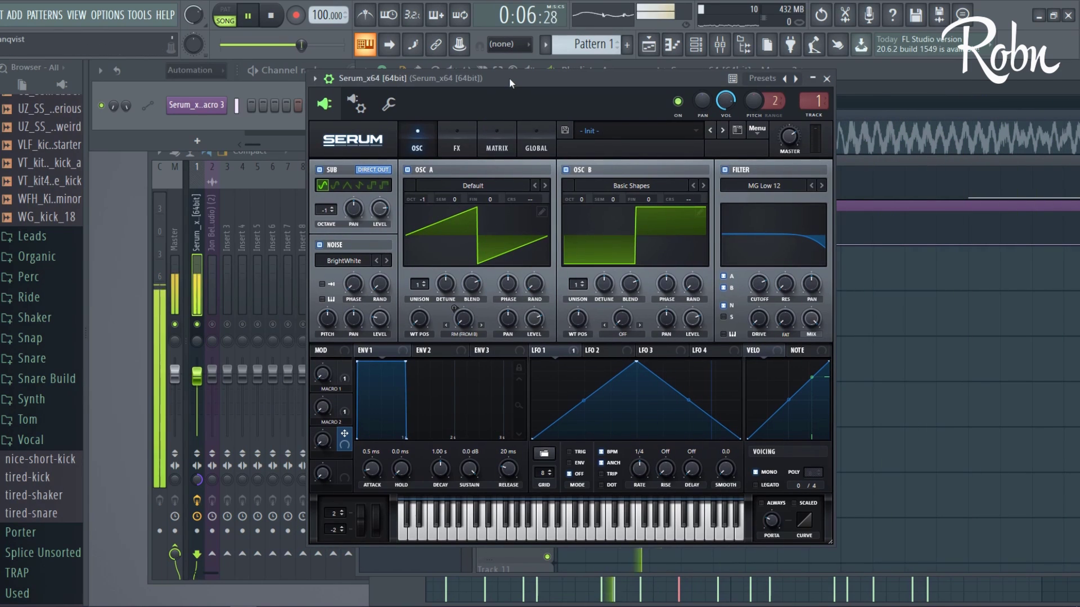
pyautogui.moveTo(430, 197); pyautogui.dragTo(440, 178)
pyautogui.press('space')
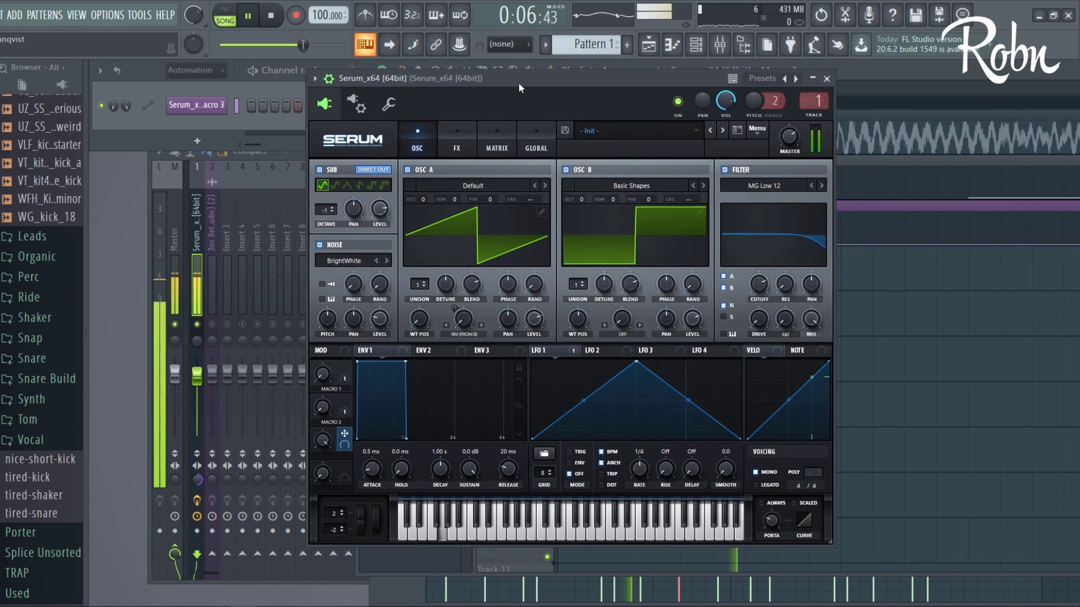
pyautogui.click(860, 45)
pyautogui.click(905, 12)
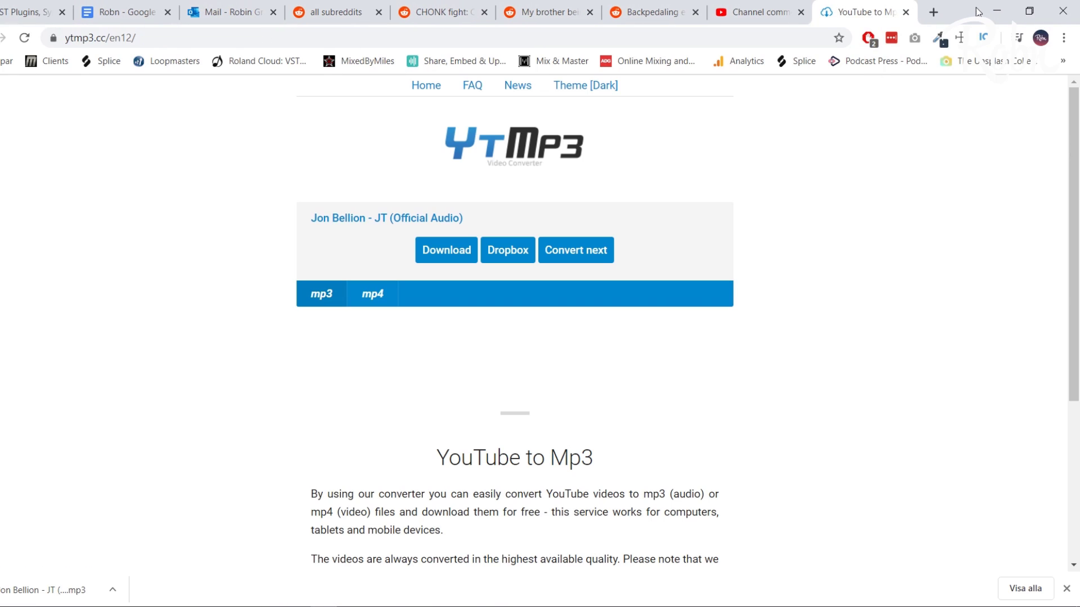
pyautogui.click(991, 9)
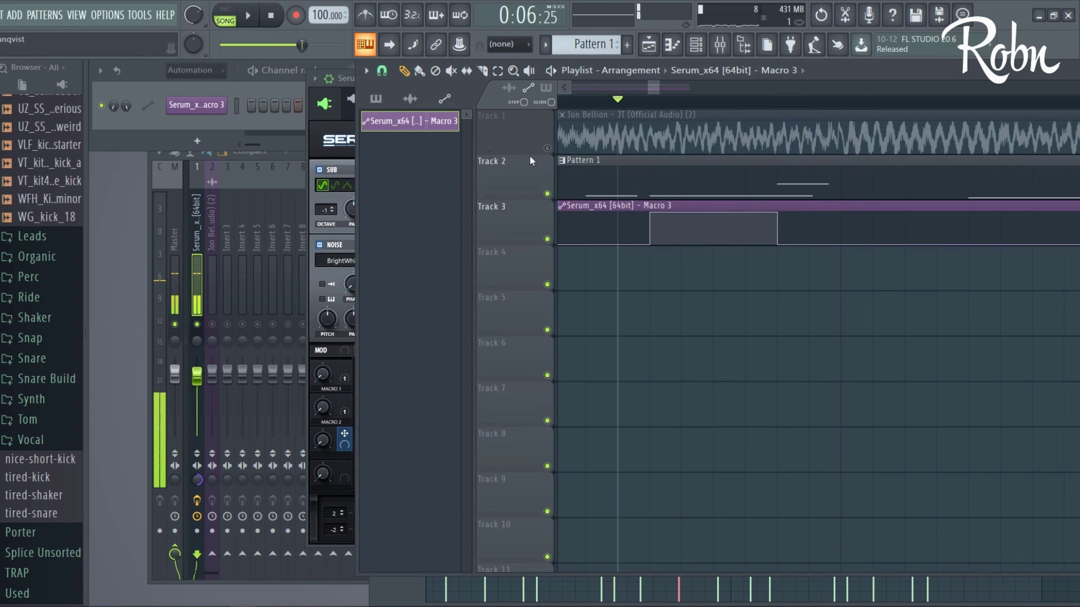
# - Play the passage with only the reference audio soloed to listen for the pitch of its high note
pyautogui.press('space')
pyautogui.click(223, 329)
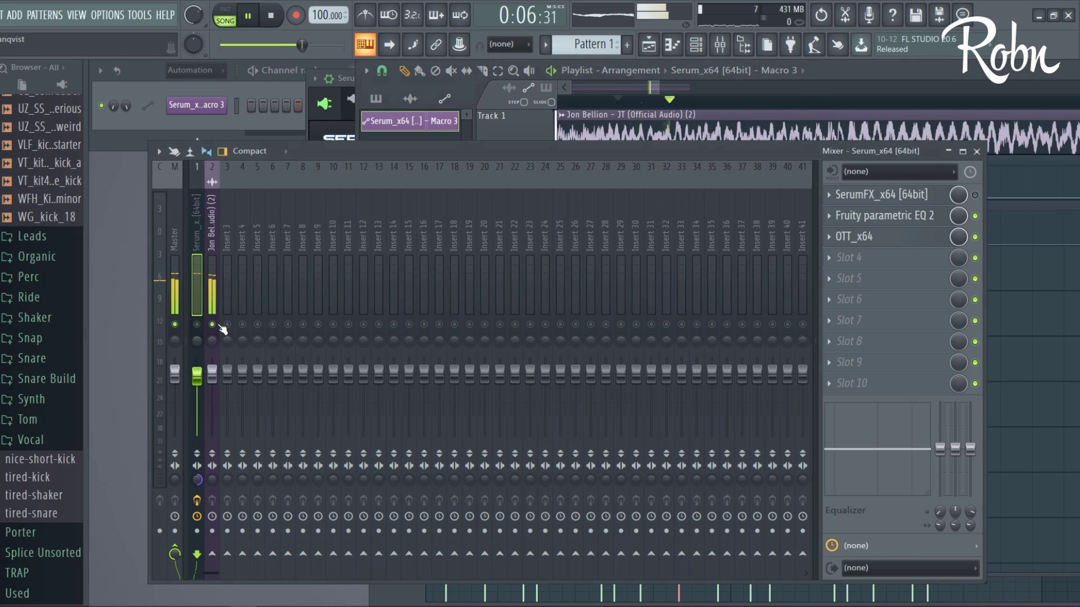
pyautogui.click(219, 323)
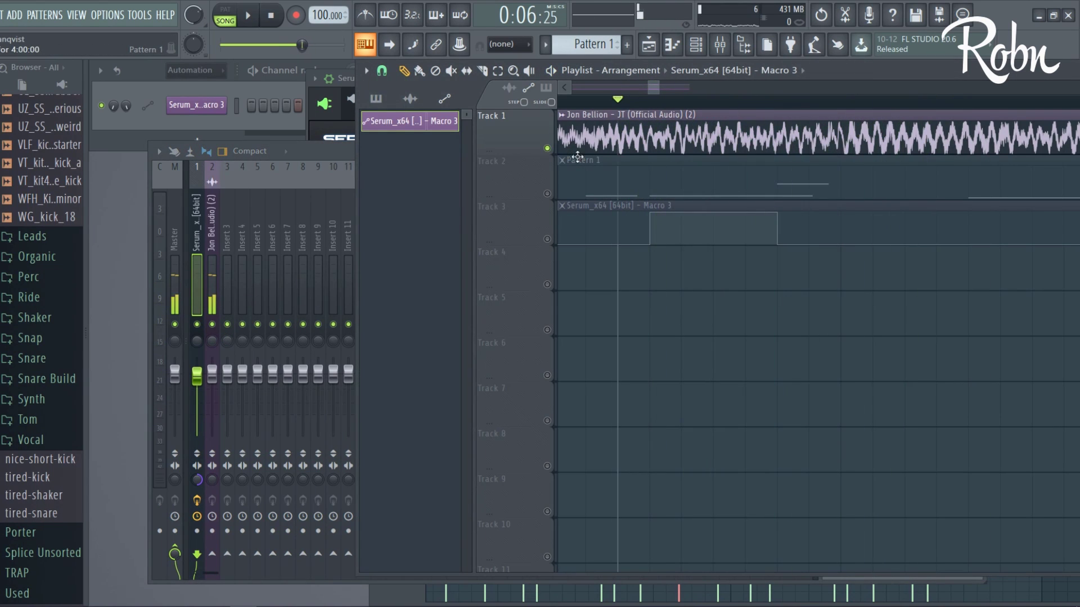
# - In the Serum pattern, audition other pitches for the high G4 note before bar 4 and move it to D5
pyautogui.doubleClick(614, 169)
pyautogui.keyDown('ctrl'); pyautogui.scroll(3, 664, 298); pyautogui.keyUp('ctrl')
pyautogui.click(650, 271)
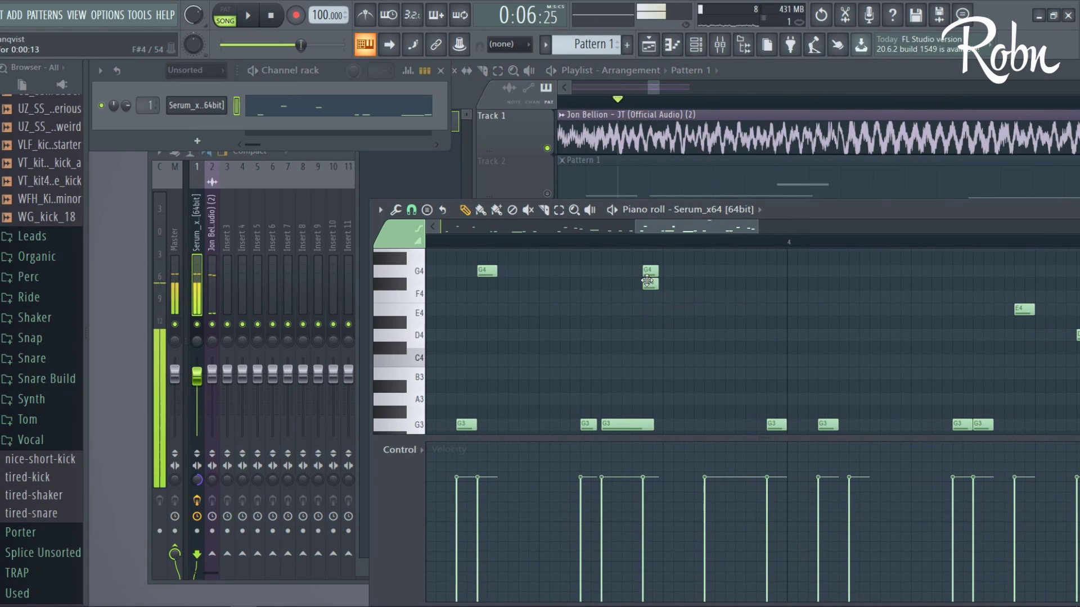
pyautogui.hotkey('ctrl', 'z')
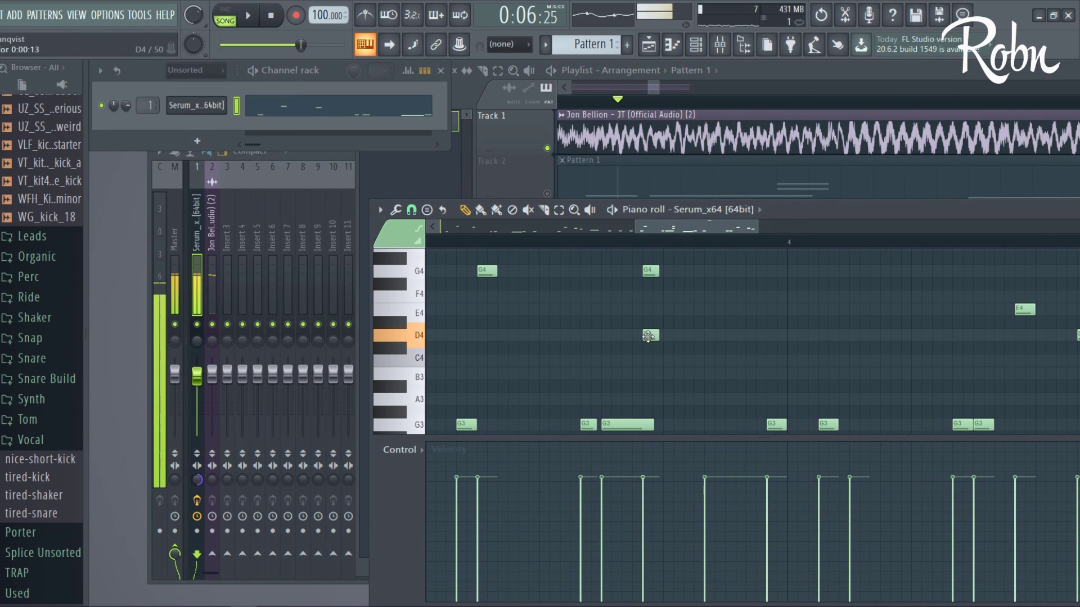
pyautogui.press('space')
pyautogui.scroll(3, 651, 273)
pyautogui.click(650, 282)
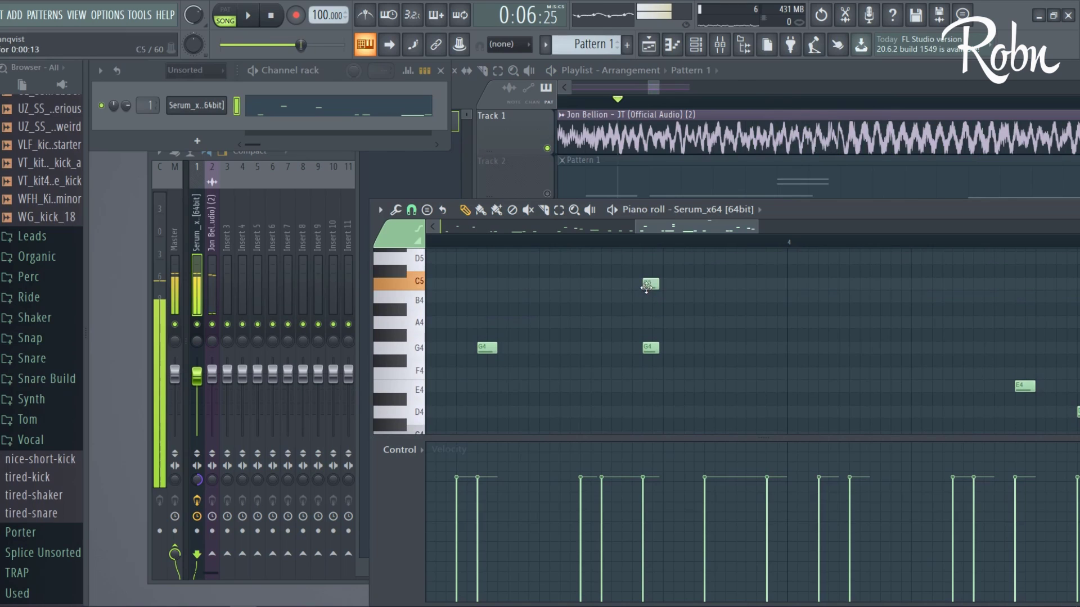
pyautogui.moveTo(651, 264); pyautogui.dragTo(630, 251)
pyautogui.press('space')
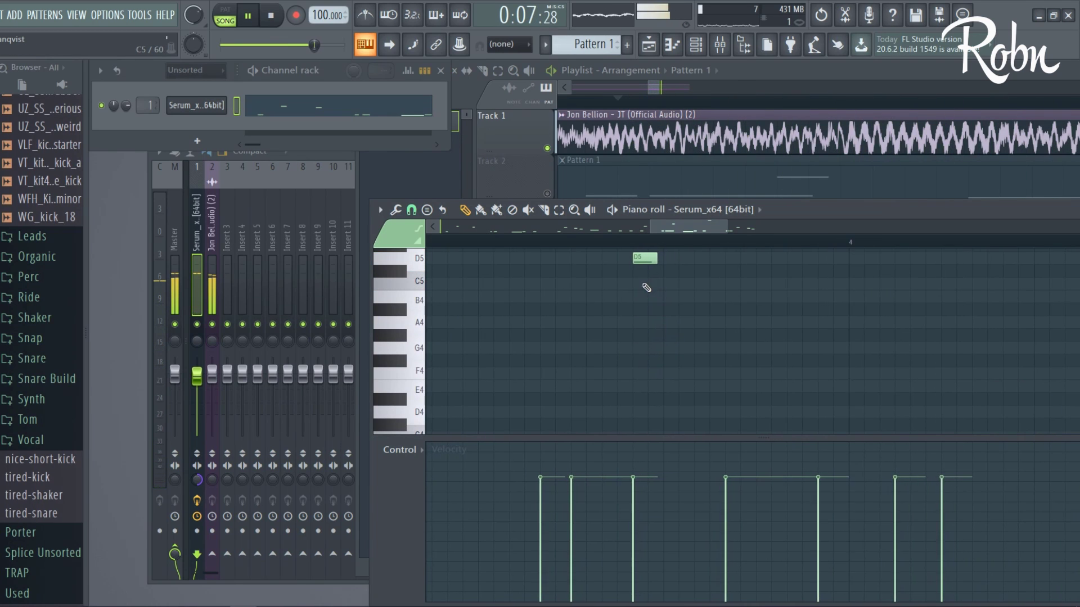
# - Play the edited pattern together with the reference audio and enable all playlist tracks again
pyautogui.click(569, 168)
pyautogui.press('space')
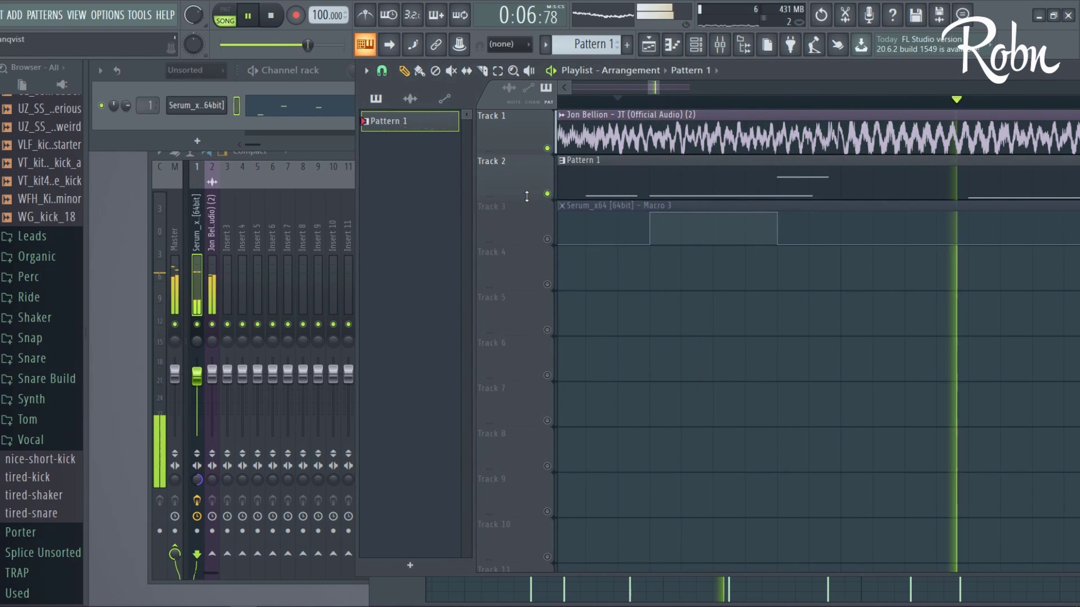
pyautogui.click(315, 119)
pyautogui.scroll(-3, 594, 313)
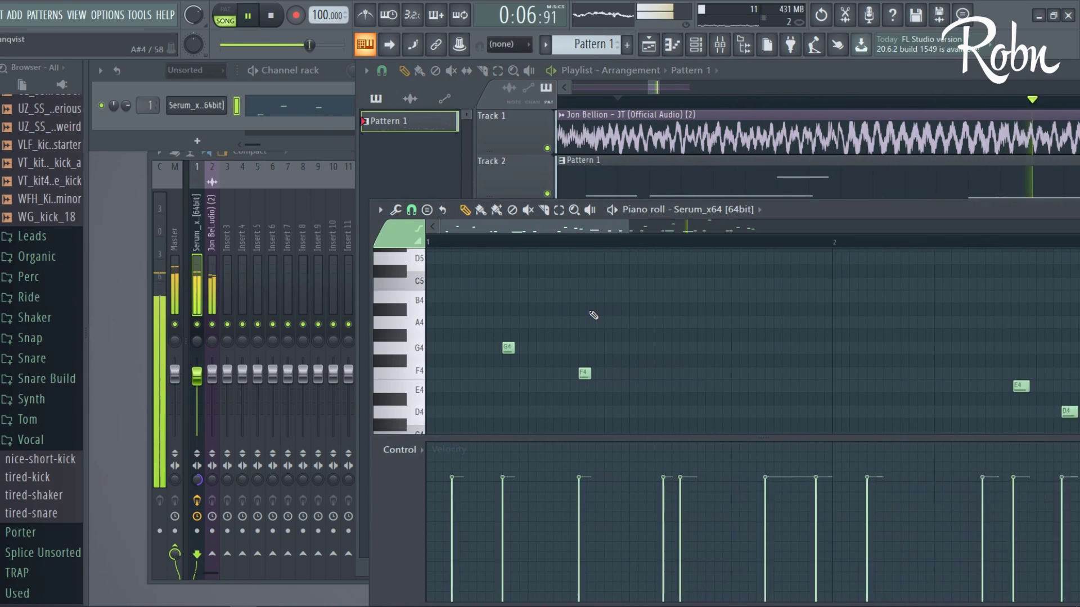
pyautogui.click(550, 153)
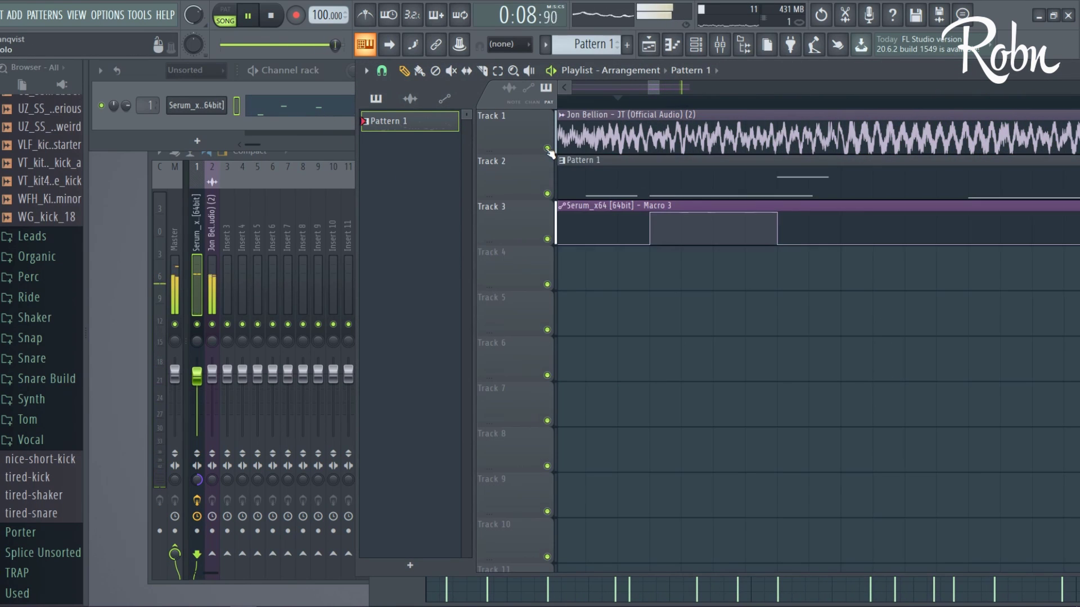
pyautogui.scroll(-2, 568, 206)
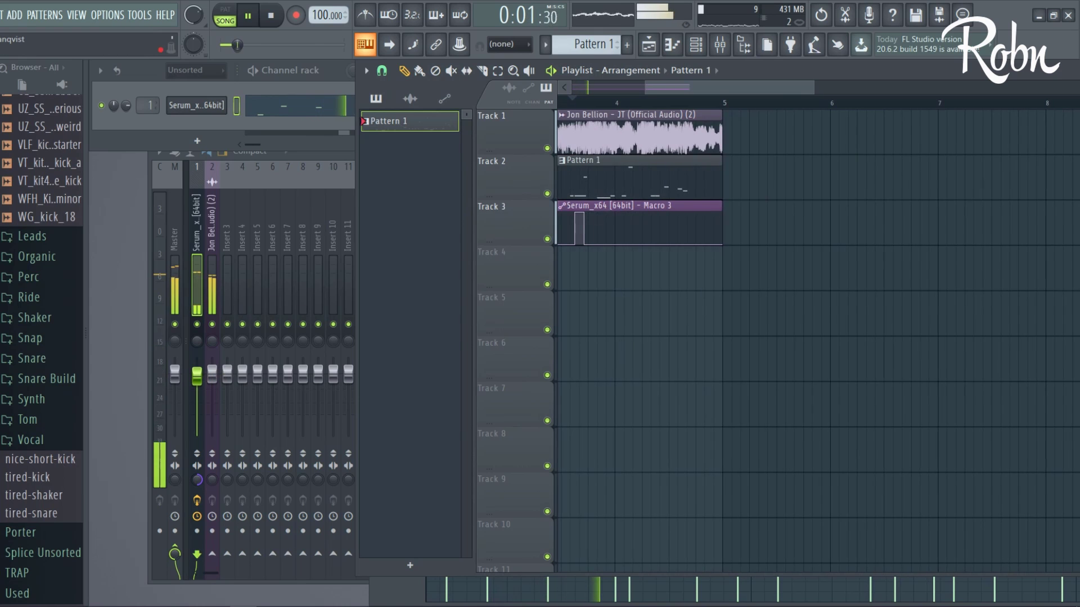
# - Lower the Serum mixer track's volume slightly to match the reference, and solo the reference's mixer track
pyautogui.click(198, 274)
pyautogui.click(212, 292)
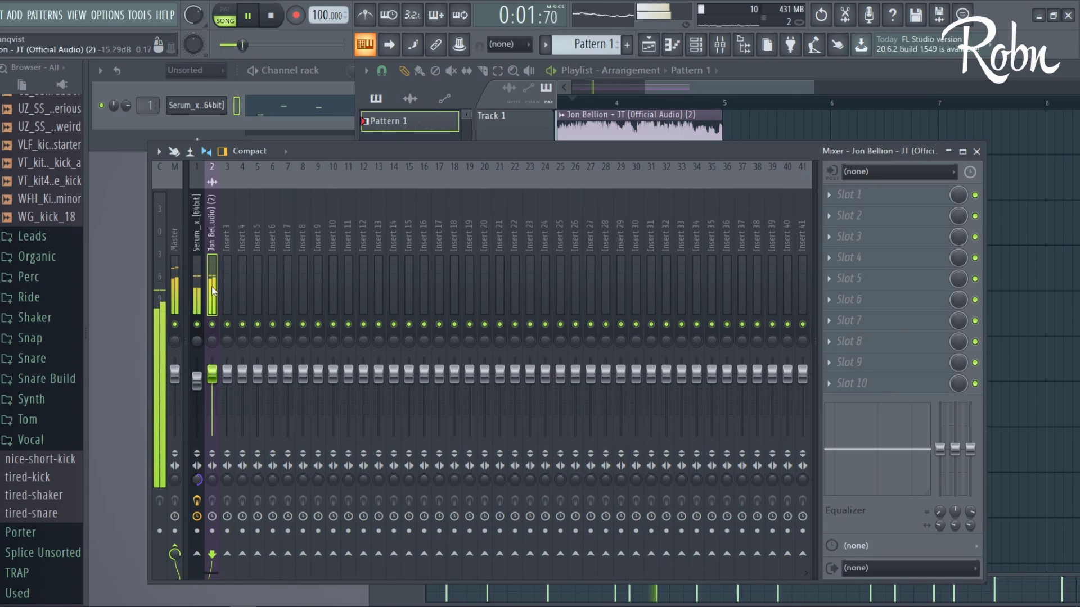
pyautogui.hotkey('alt', 's')
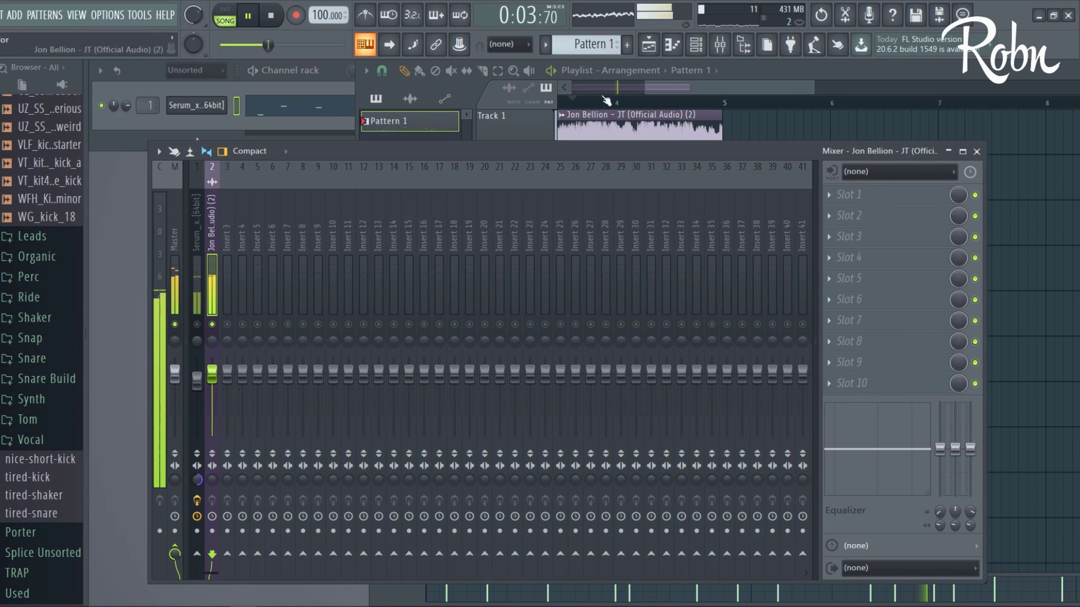
# - Replay the arrangement from the start, comparing the reference audio with the soloed Serum mixer track
pyautogui.click(673, 83)
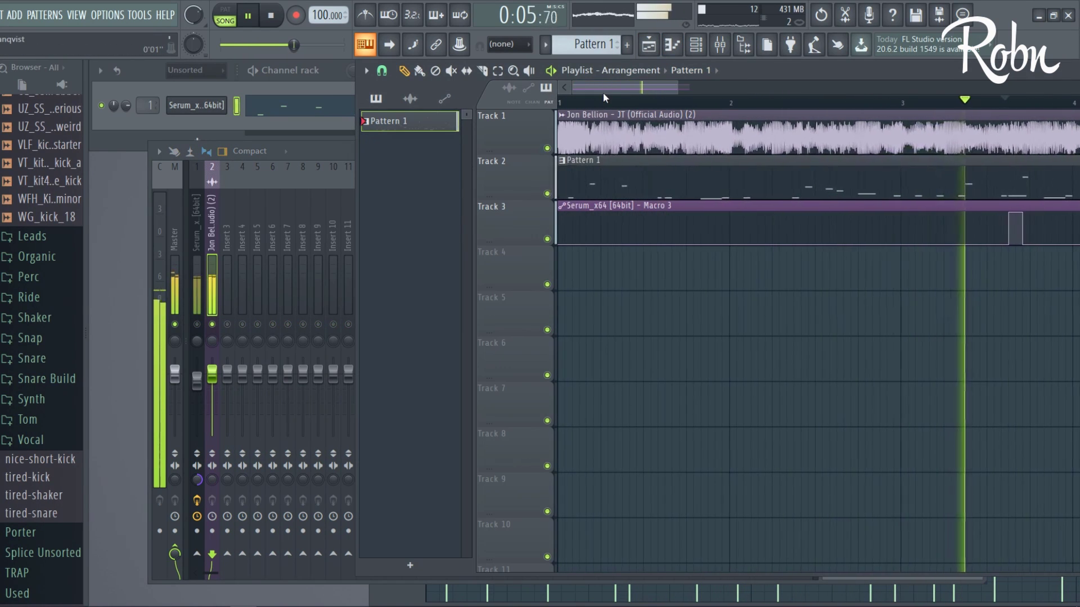
pyautogui.click(564, 101)
pyautogui.scroll(3, 554, 170)
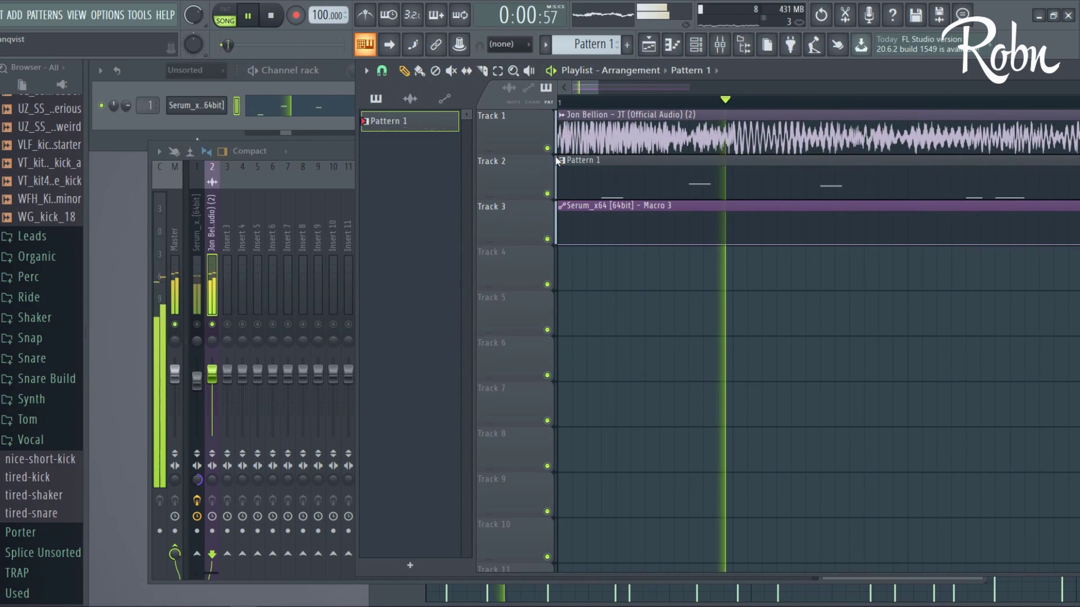
pyautogui.press('space')
pyautogui.click(548, 148)
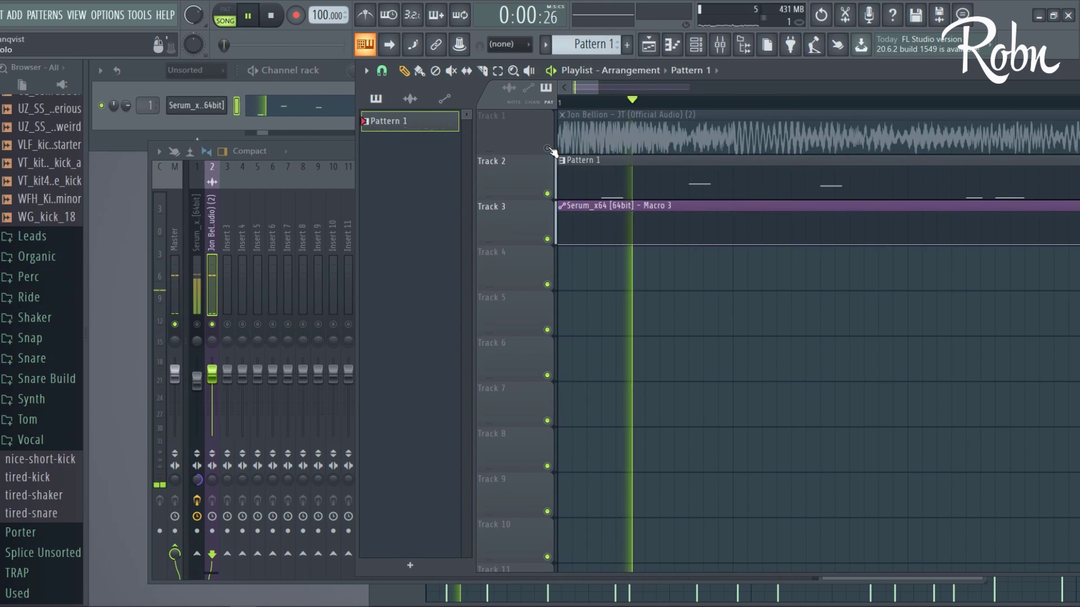
pyautogui.press('space')
pyautogui.click(197, 312)
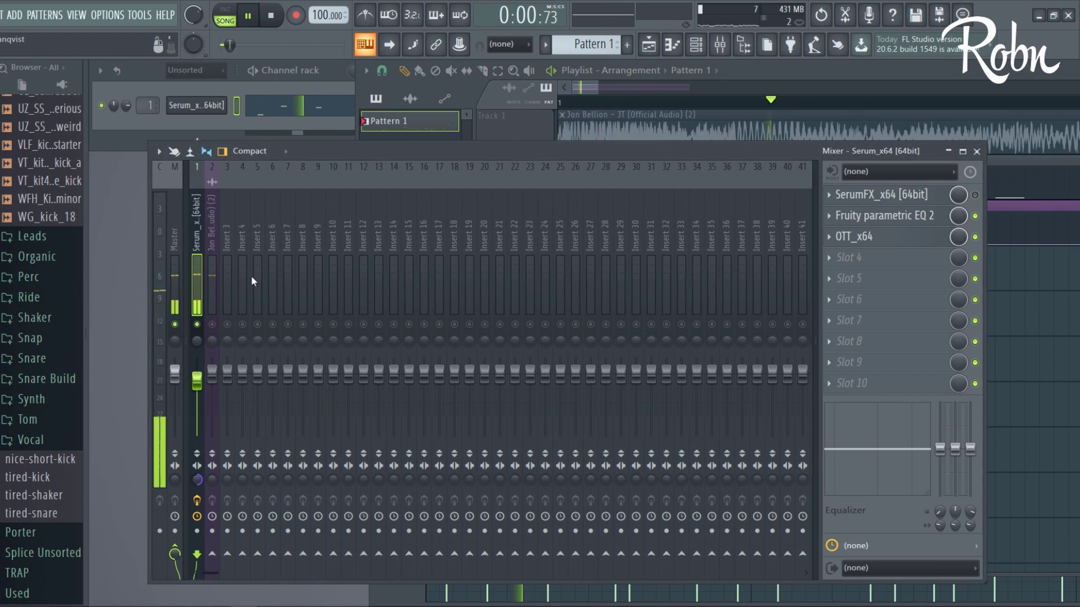
# - Enable the reverb in Serum's effects, place it after the filter in the chain, and set its mix to 20%
pyautogui.click(843, 236)
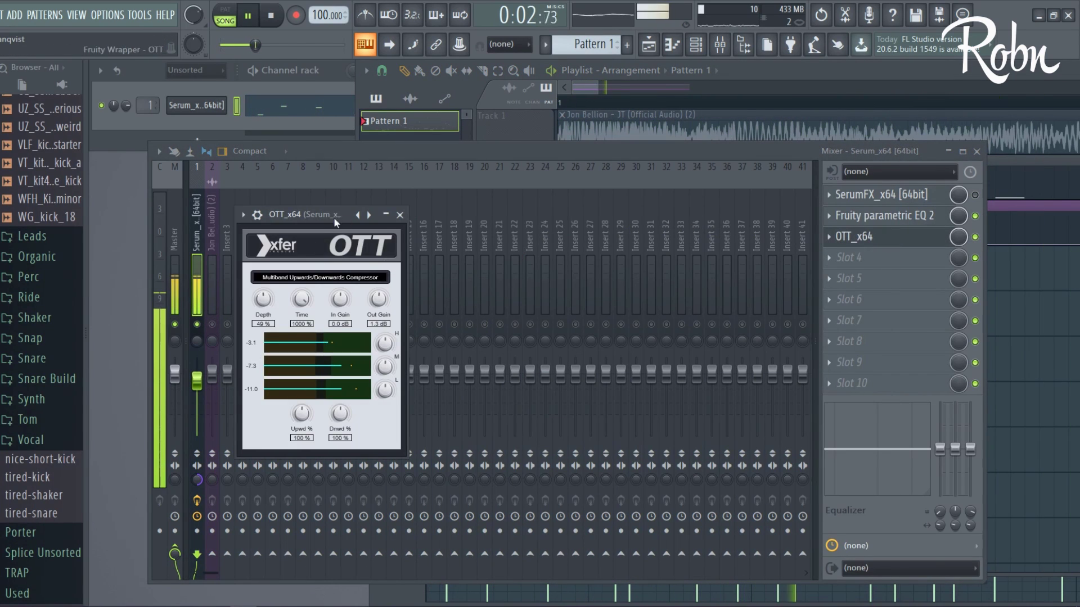
pyautogui.click(400, 215)
pyautogui.click(196, 106)
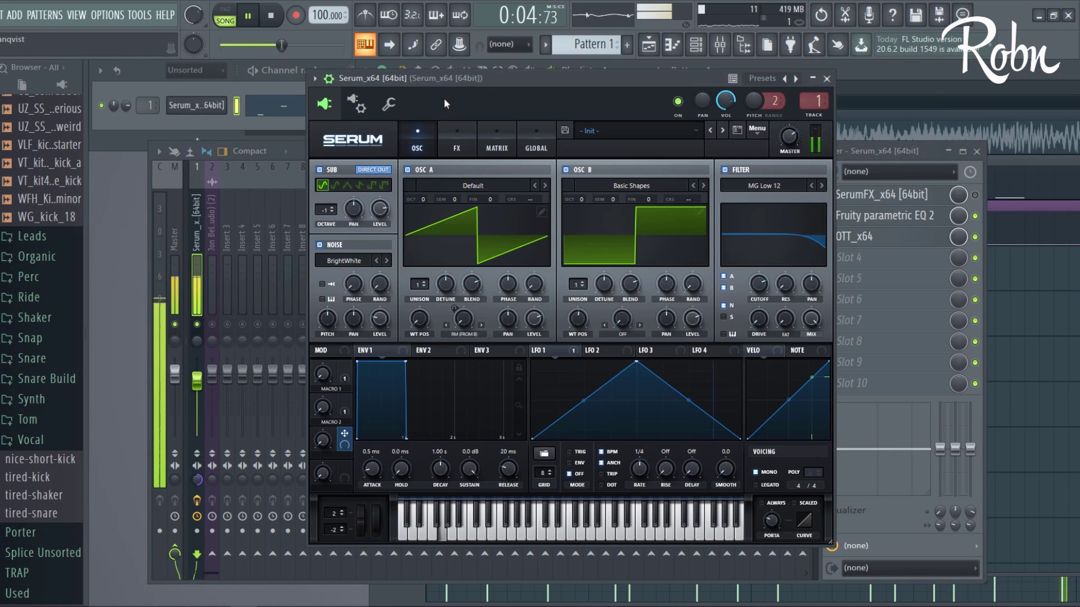
pyautogui.click(455, 135)
pyautogui.click(323, 295)
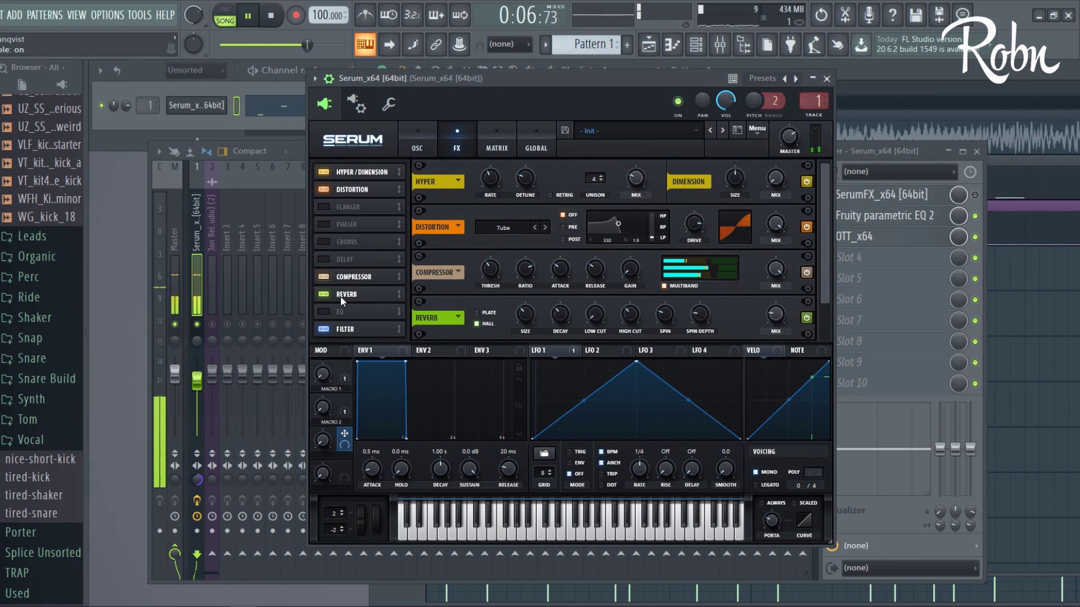
pyautogui.moveTo(339, 296); pyautogui.dragTo(344, 334)
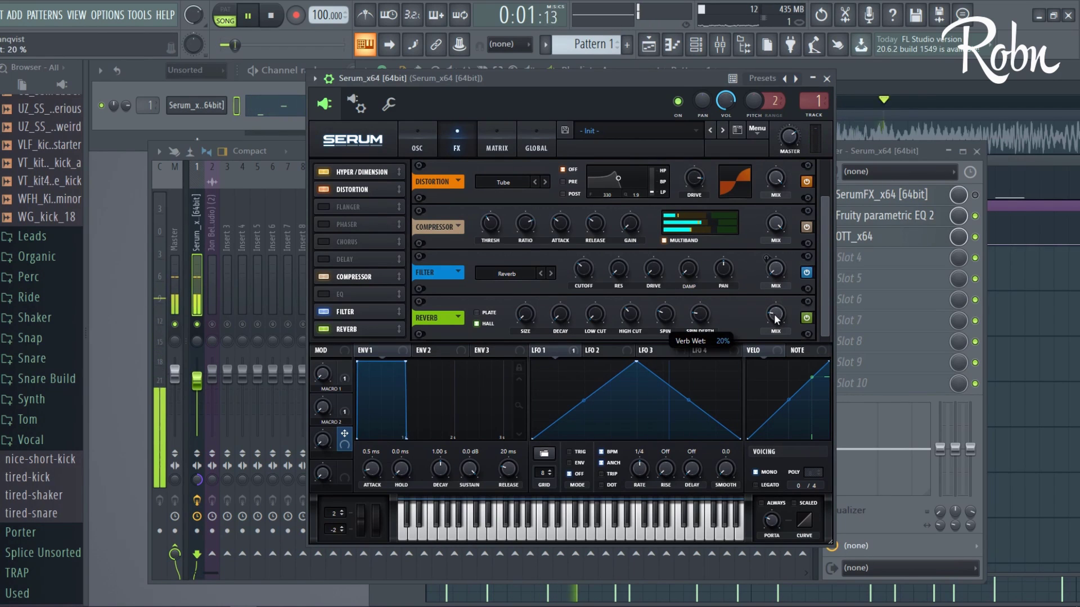
# - Switch the reverb to Plate with its width at 36%, and reset the Serum mixer track's stereo separation
pyautogui.scroll(1, 773, 313)
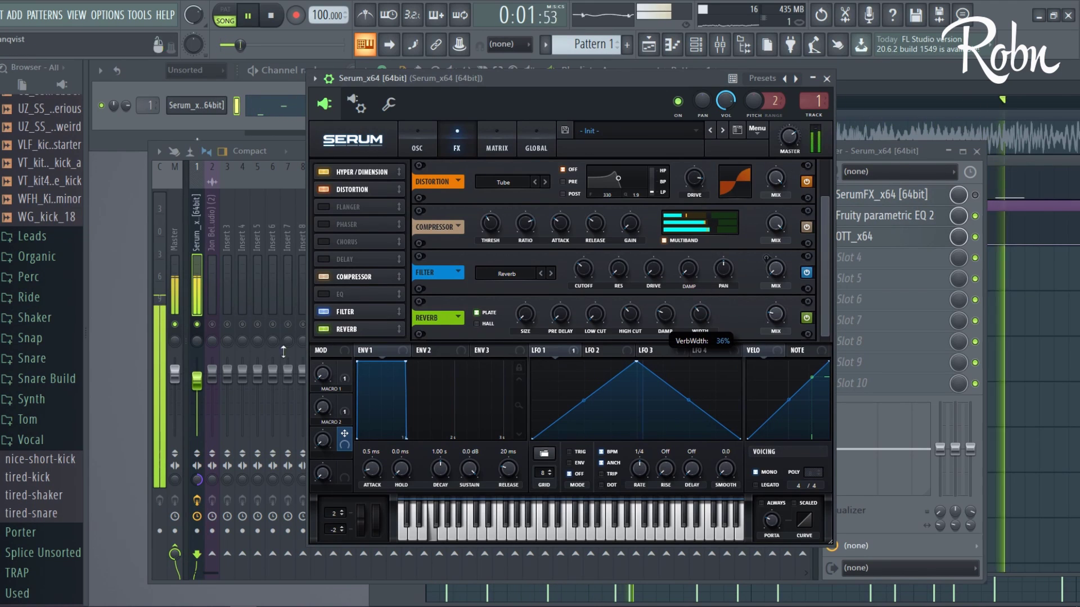
pyautogui.rightClick(200, 479)
pyautogui.click(230, 409)
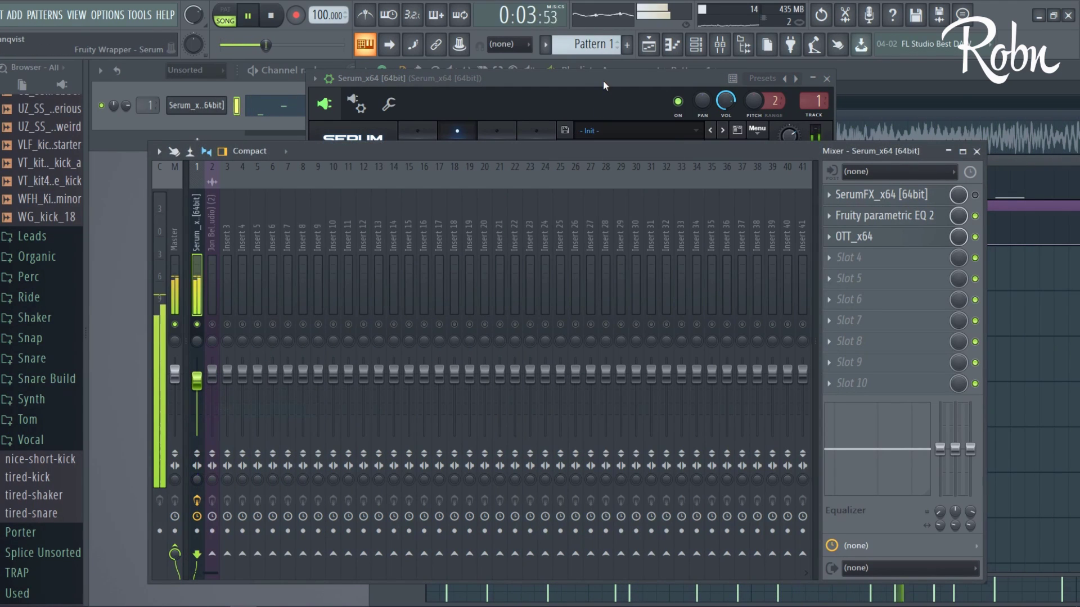
# - Audition a changed stereo separation on the Serum mixer track, and reset it
pyautogui.click(602, 82)
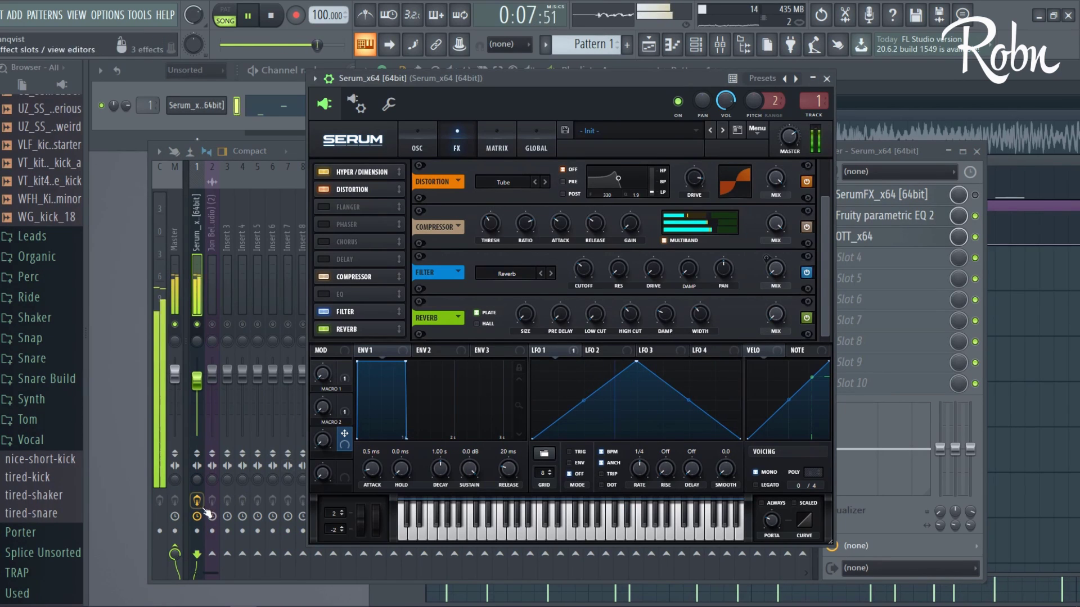
pyautogui.click(197, 480)
pyautogui.rightClick(200, 479)
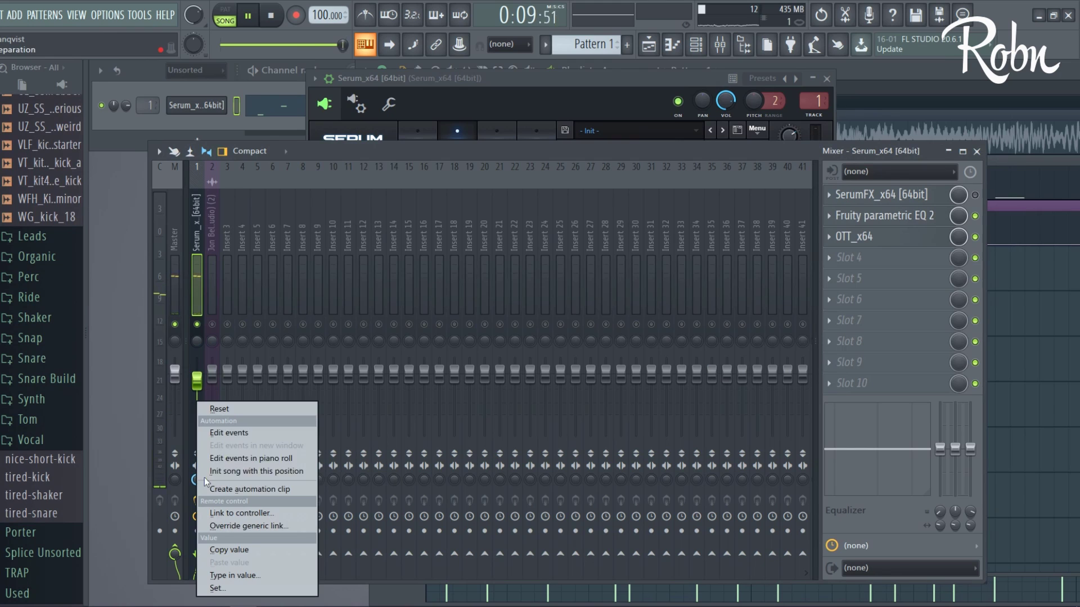
pyautogui.click(244, 409)
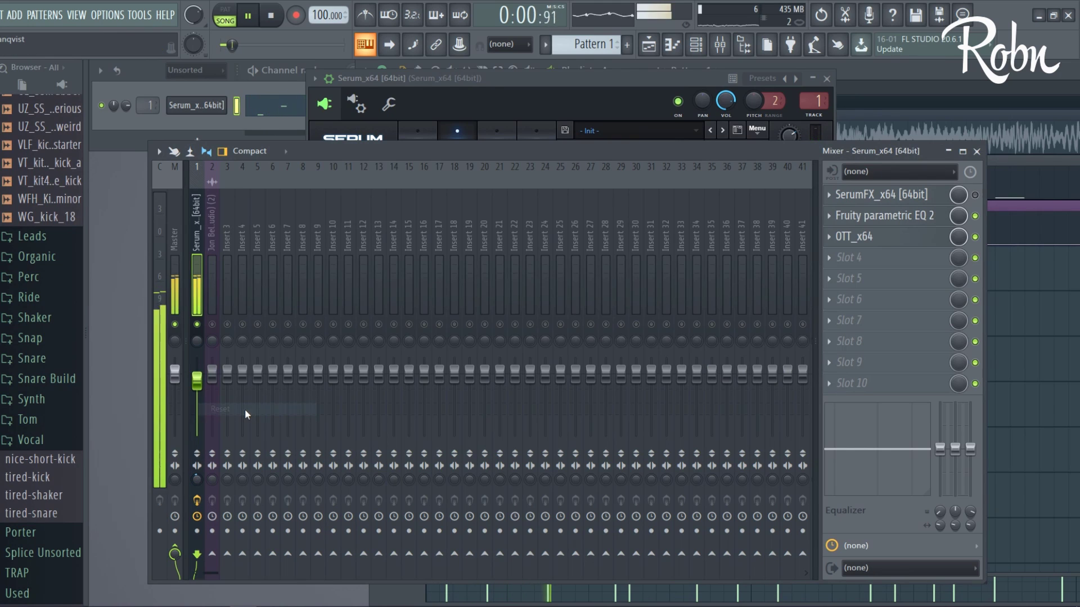
# - Assign Macro 3 to modulate the distortion's drive in Serum's effects
pyautogui.click(579, 74)
pyautogui.click(323, 172)
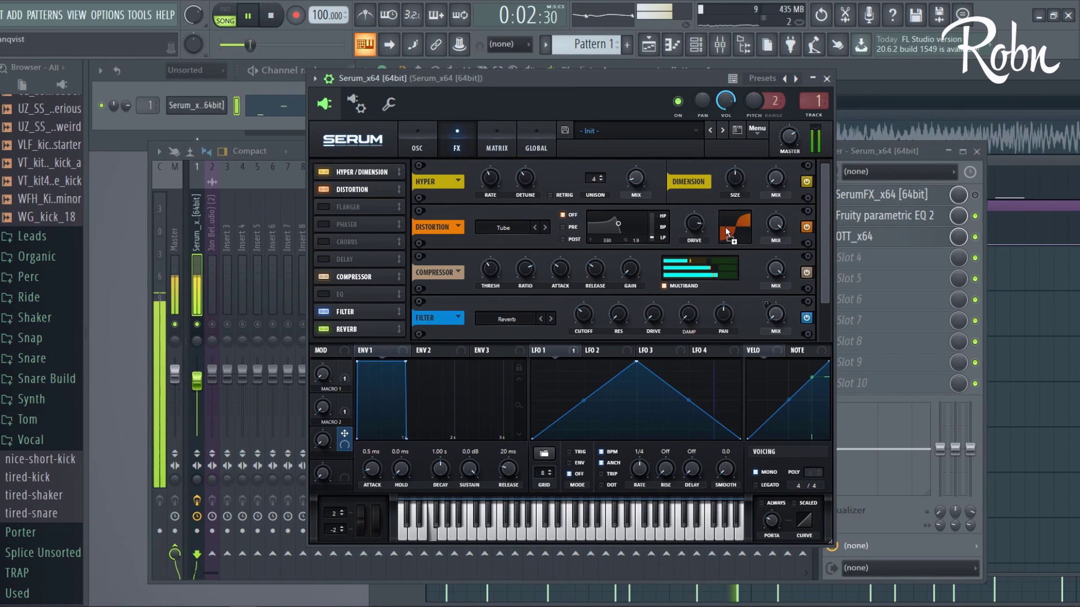
pyautogui.moveTo(344, 434); pyautogui.dragTo(695, 224)
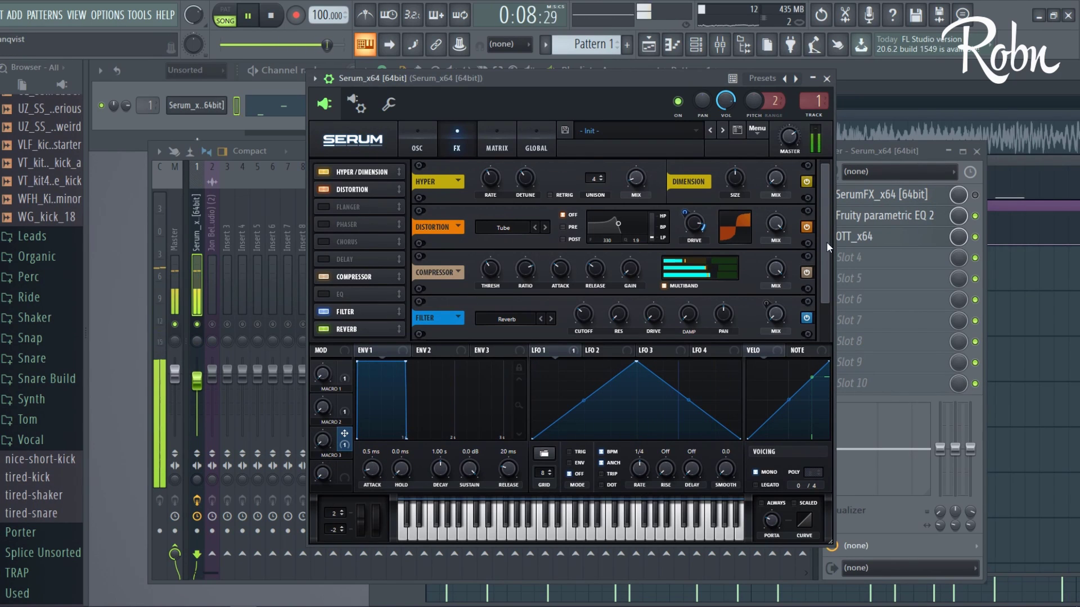
pyautogui.moveTo(825, 241); pyautogui.dragTo(585, 291)
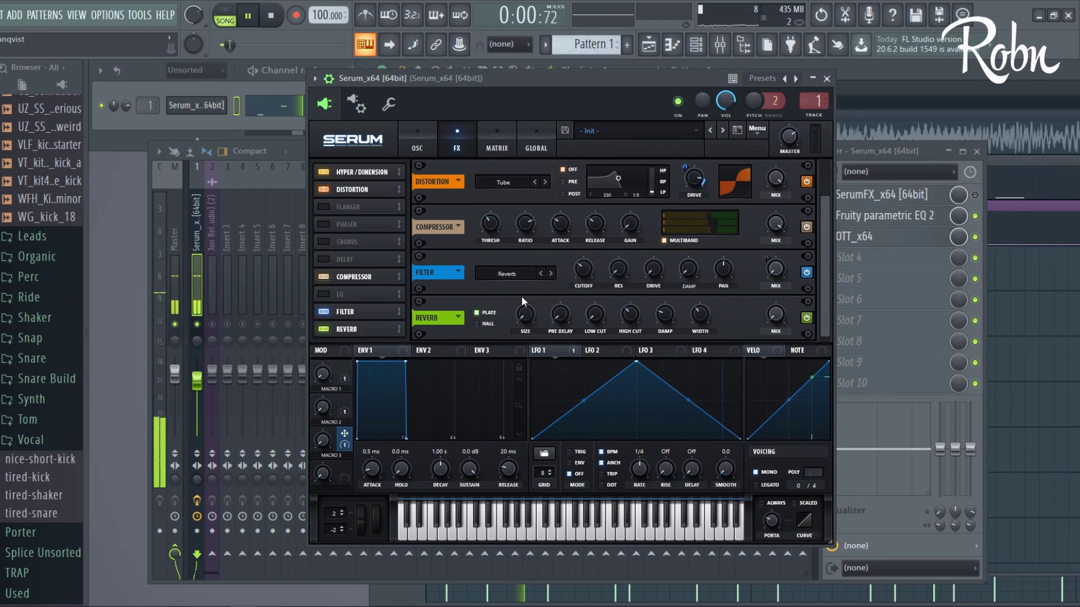
pyautogui.moveTo(332, 401)
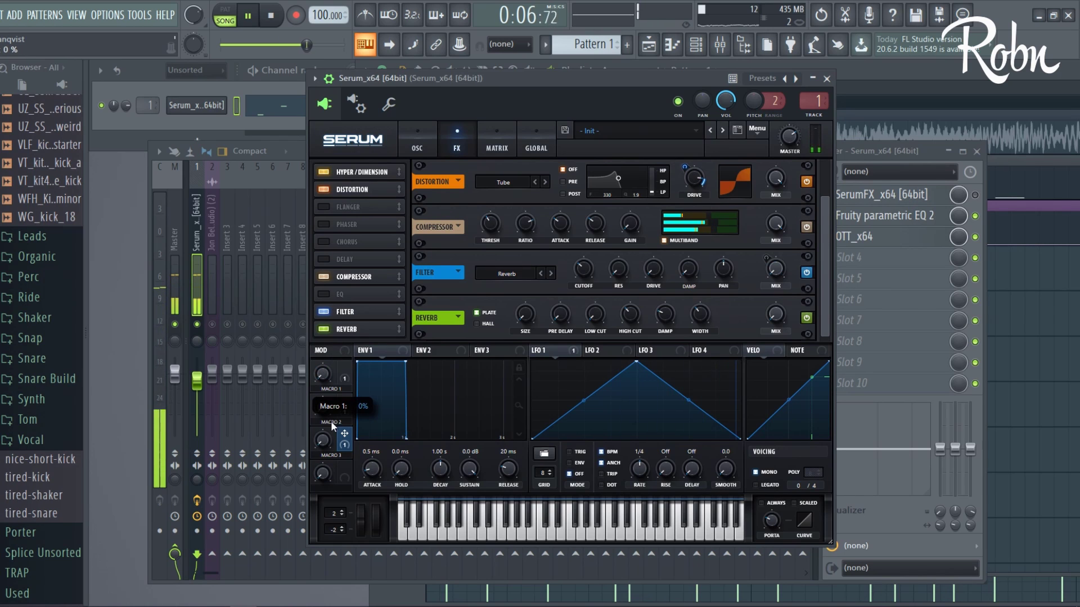
# - Enable Serum's flanger and set its feed to 49%, phase to 0° and depth to 37%
pyautogui.click(323, 208)
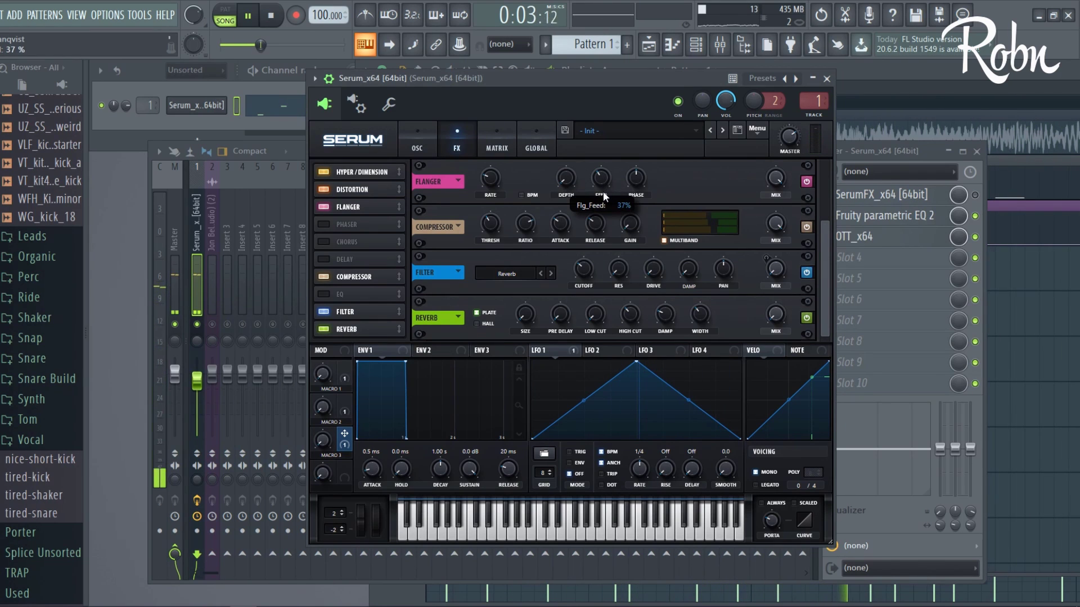
pyautogui.moveTo(598, 139); pyautogui.dragTo(602, 120)
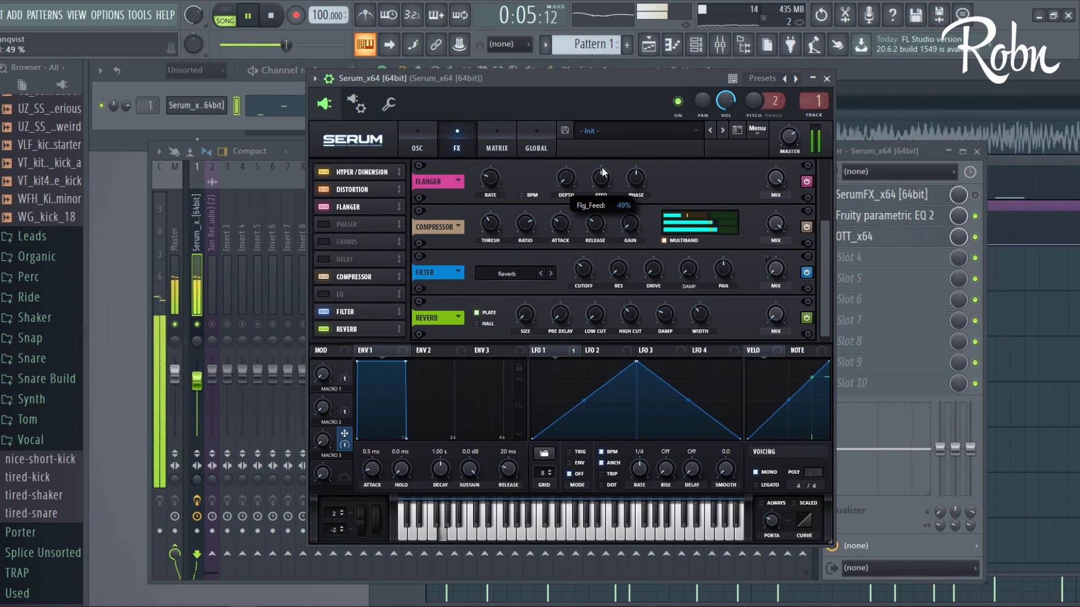
pyautogui.moveTo(636, 178); pyautogui.dragTo(632, 221)
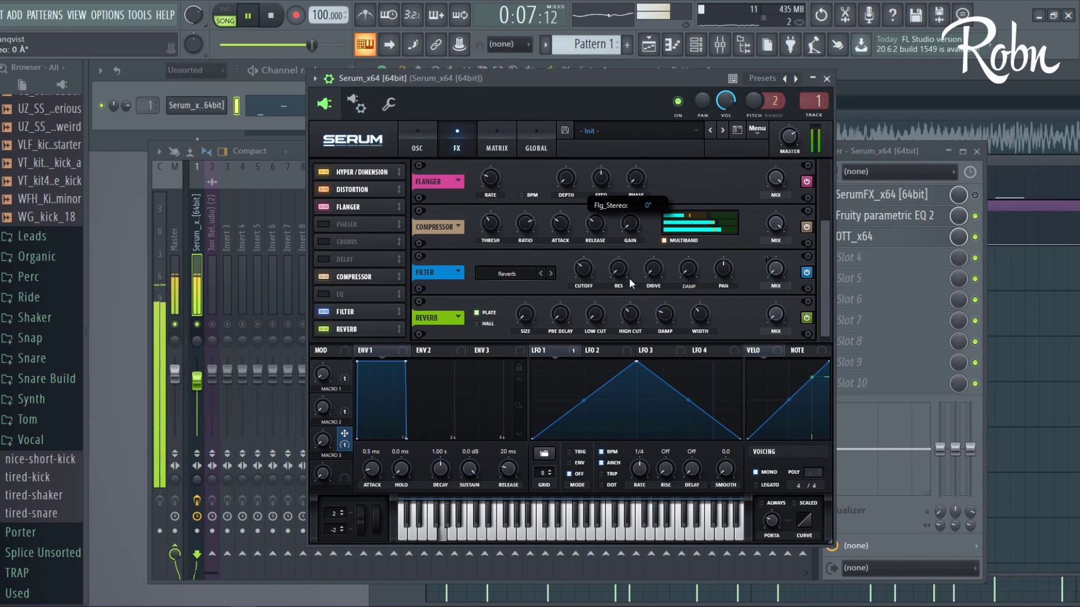
pyautogui.moveTo(572, 184); pyautogui.dragTo(559, 249)
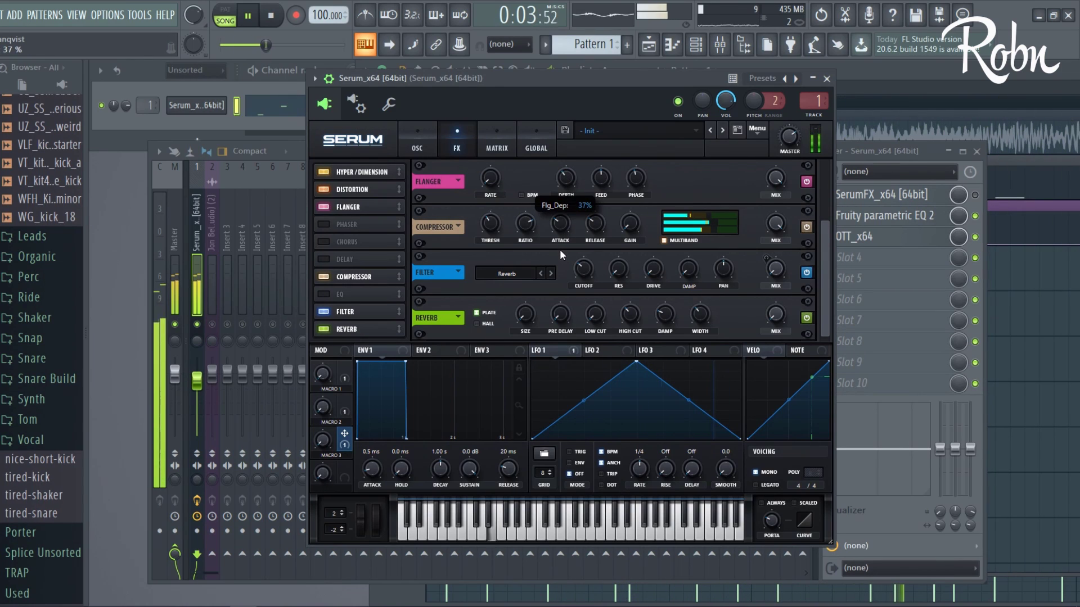
# - Set the flanger's depth to about 26% while auditioning a changed stereo separation on the Serum mixer track, and reset the separation
pyautogui.click(196, 480)
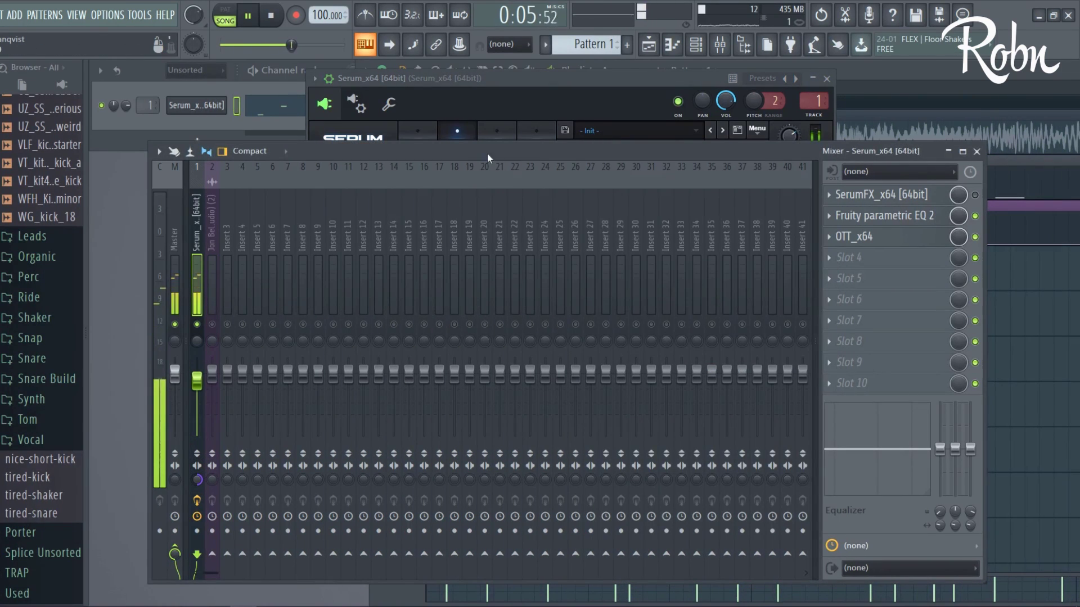
pyautogui.click(545, 76)
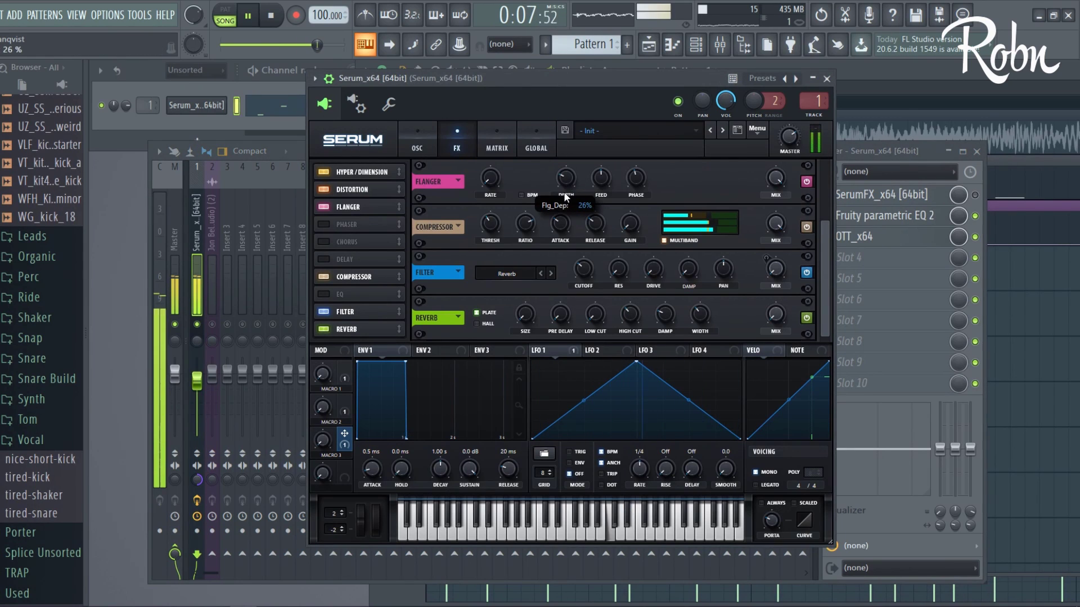
pyautogui.moveTo(566, 197); pyautogui.dragTo(573, 197)
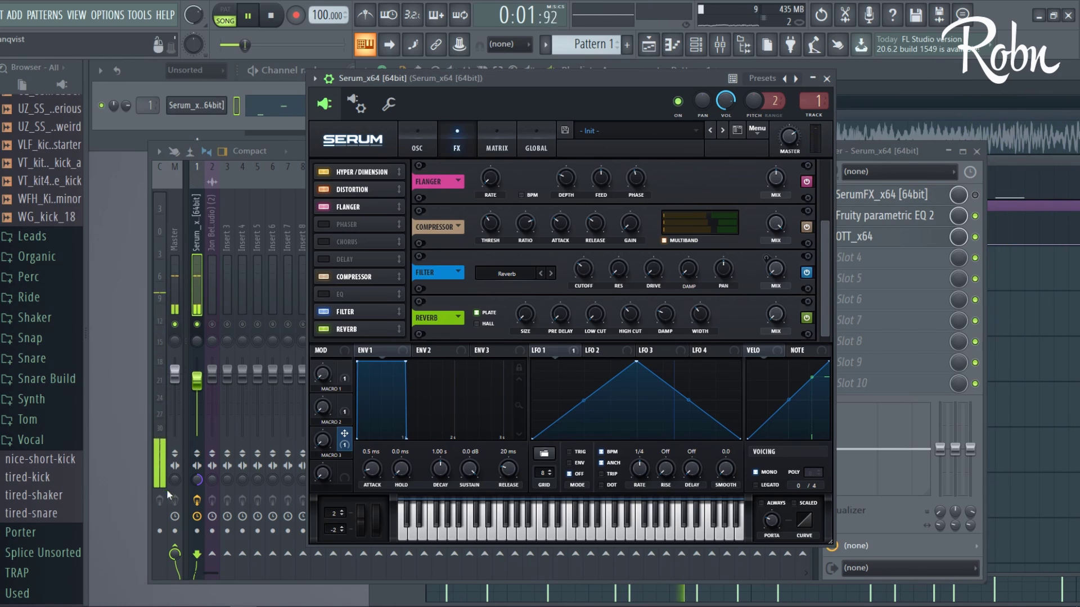
pyautogui.rightClick(197, 479)
pyautogui.click(238, 410)
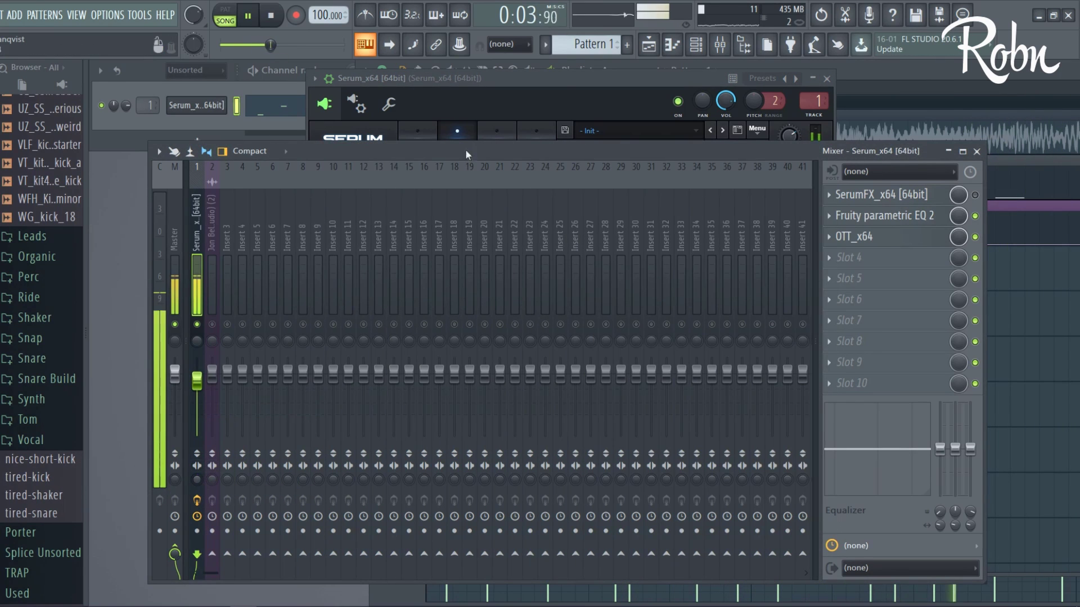
# - Try the flanger's mix at 82%
pyautogui.click(592, 89)
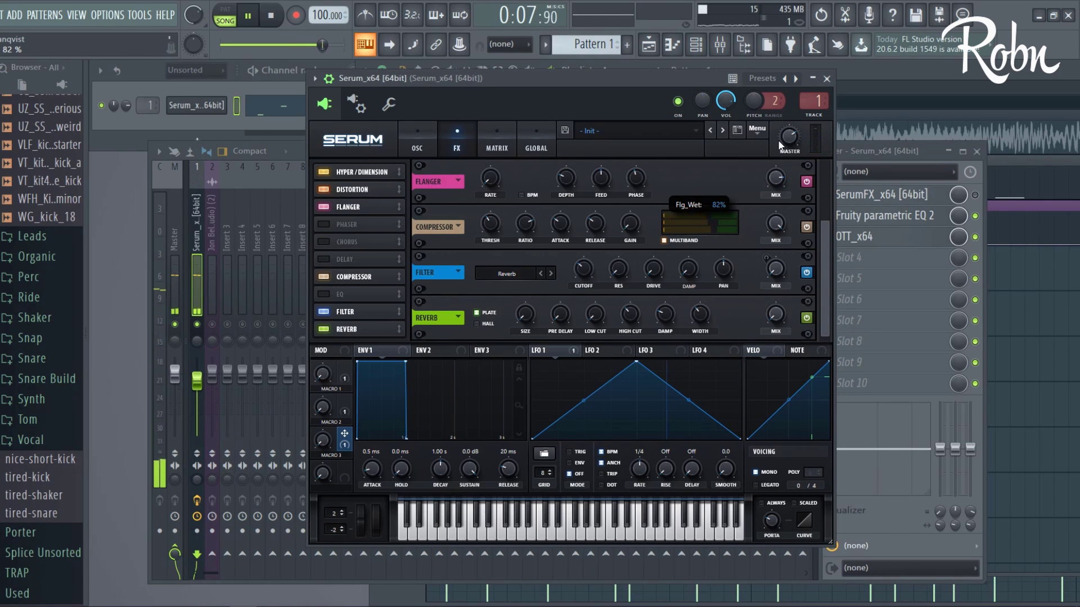
pyautogui.click(885, 154)
pyautogui.click(602, 78)
# - Unmute the reference audio's playlist track to compare it with the Serum bass, and mute the reference's mixer track
pyautogui.press('F5')
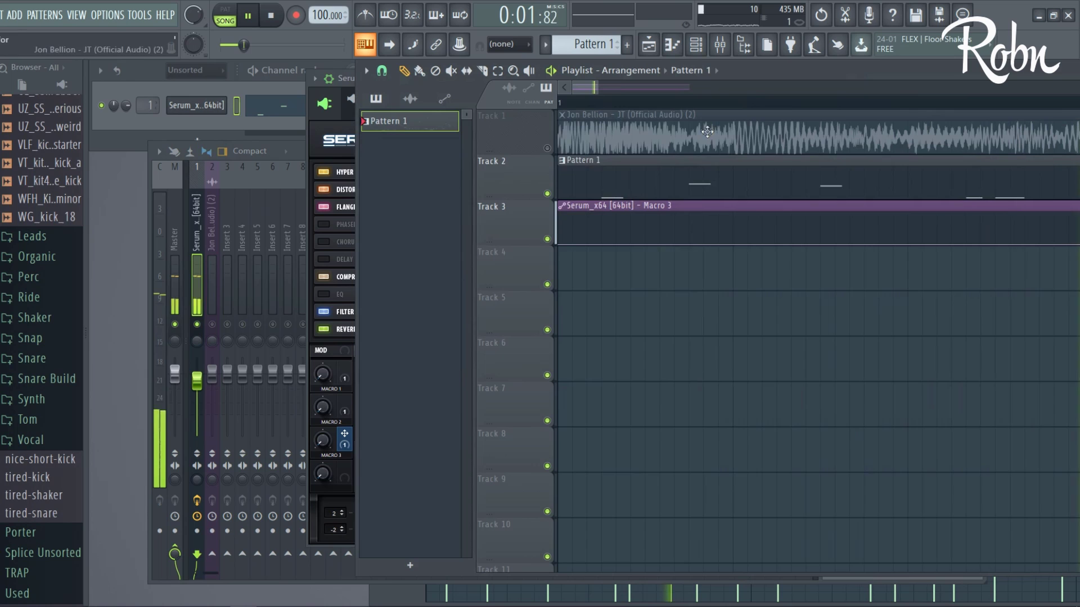
pyautogui.click(547, 148)
pyautogui.click(214, 335)
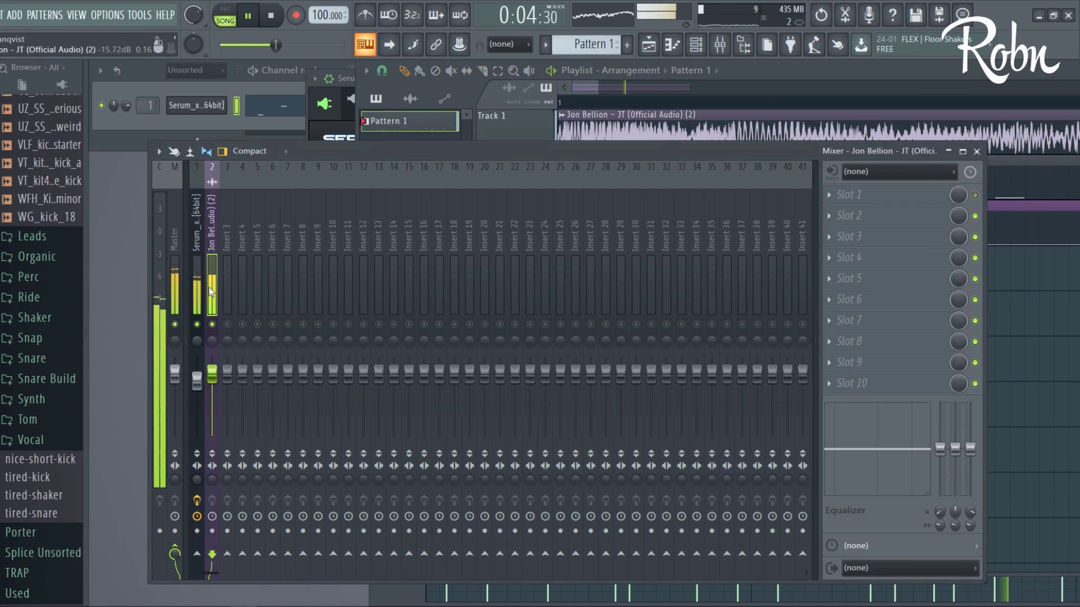
pyautogui.click(212, 325)
# - Set the flanger's mix to 56%, and enable the phaser with its mix at 54%
pyautogui.click(335, 101)
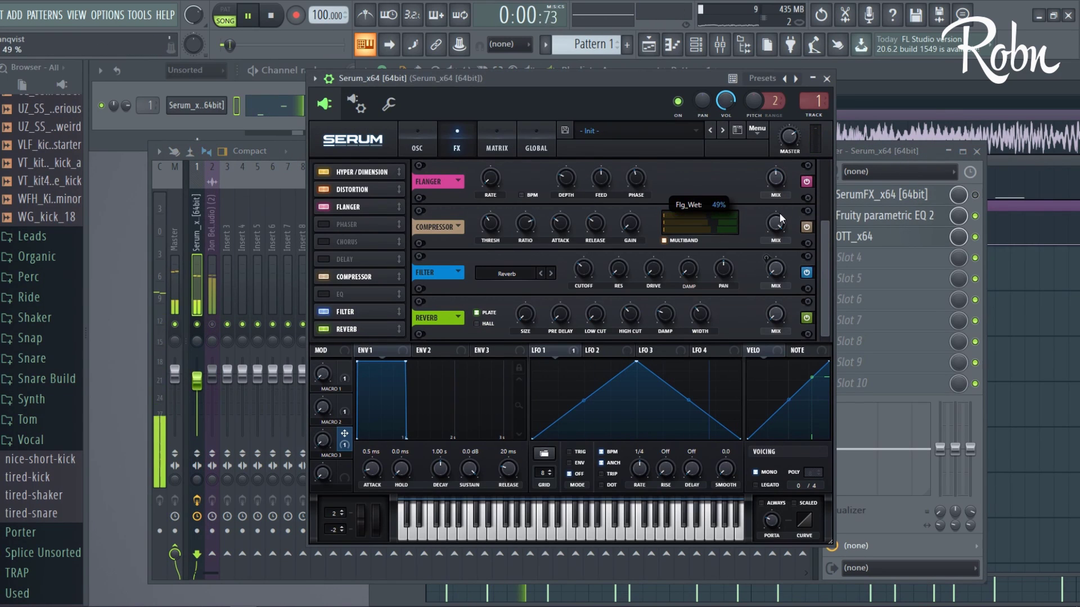
pyautogui.scroll(3, 822, 217)
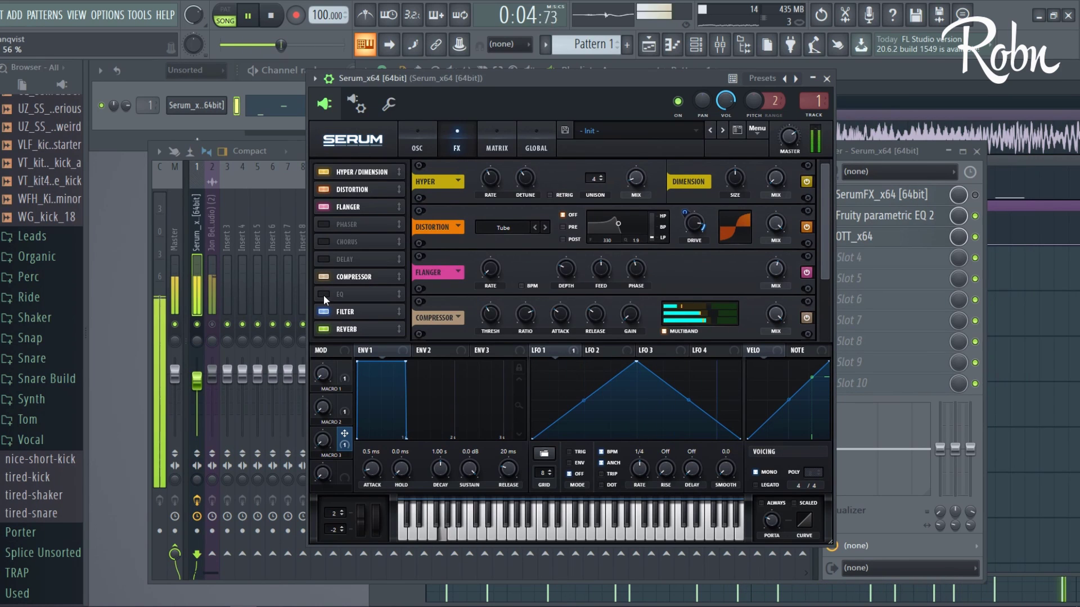
pyautogui.click(325, 224)
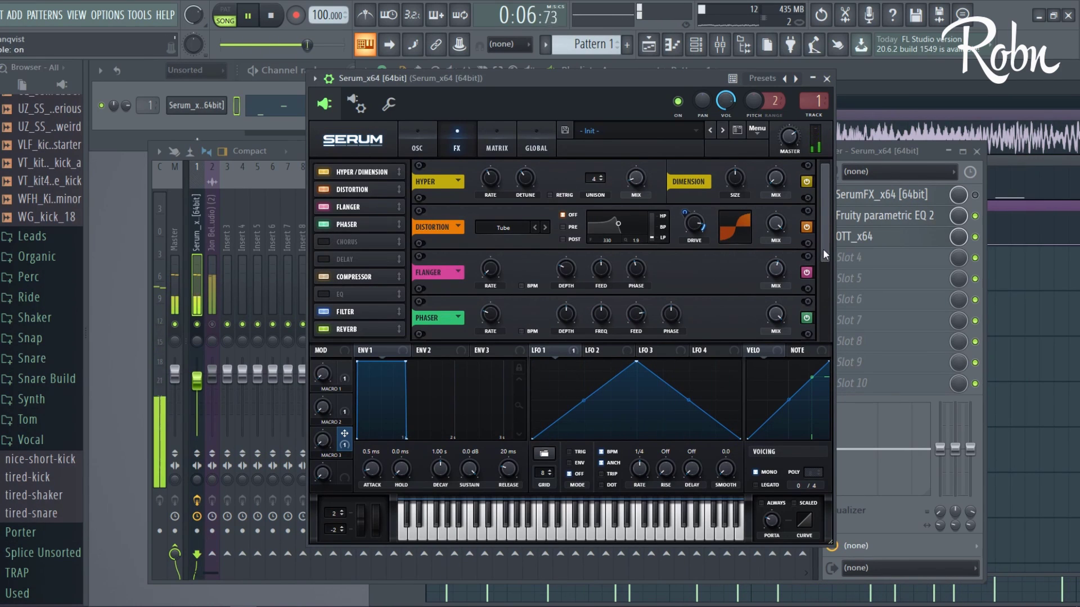
pyautogui.scroll(-3, 822, 249)
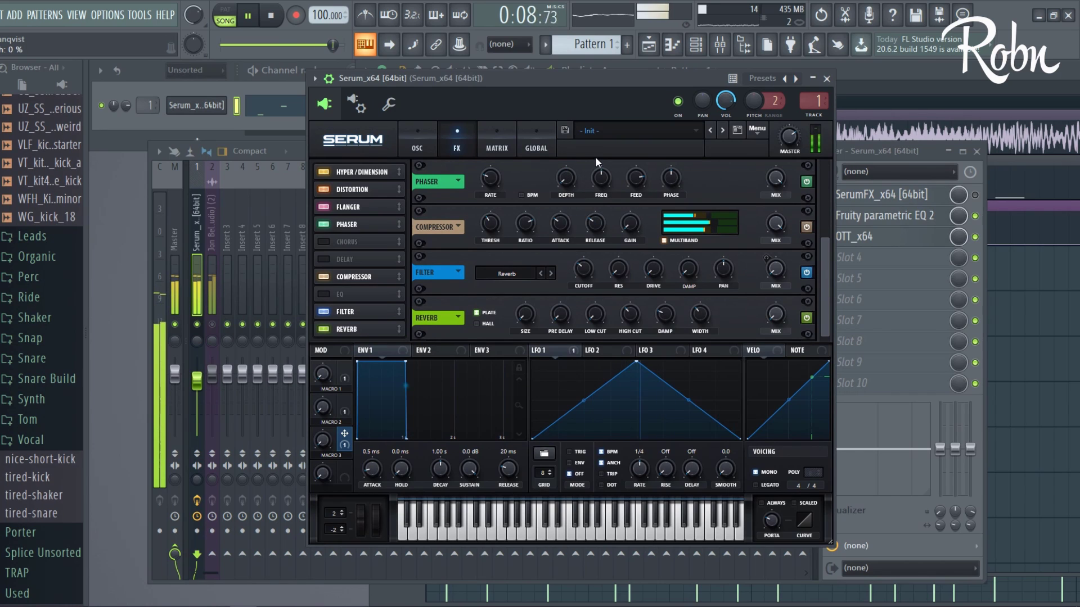
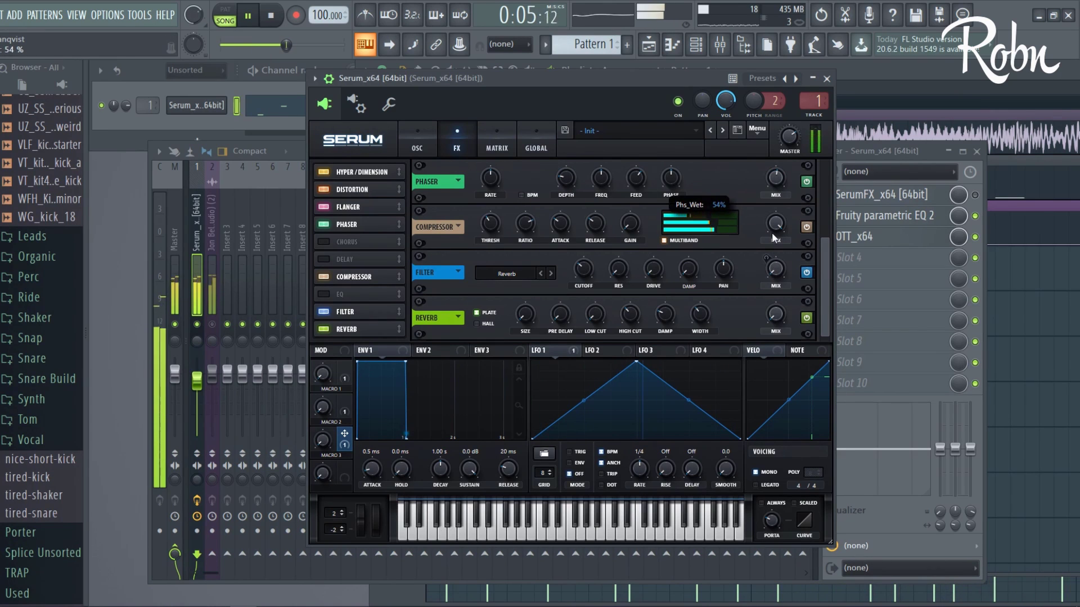
# - Replay the arrangement with the reference's mixer track soloed to compare it with the Serum bass, and mute the reference again
pyautogui.click(213, 326)
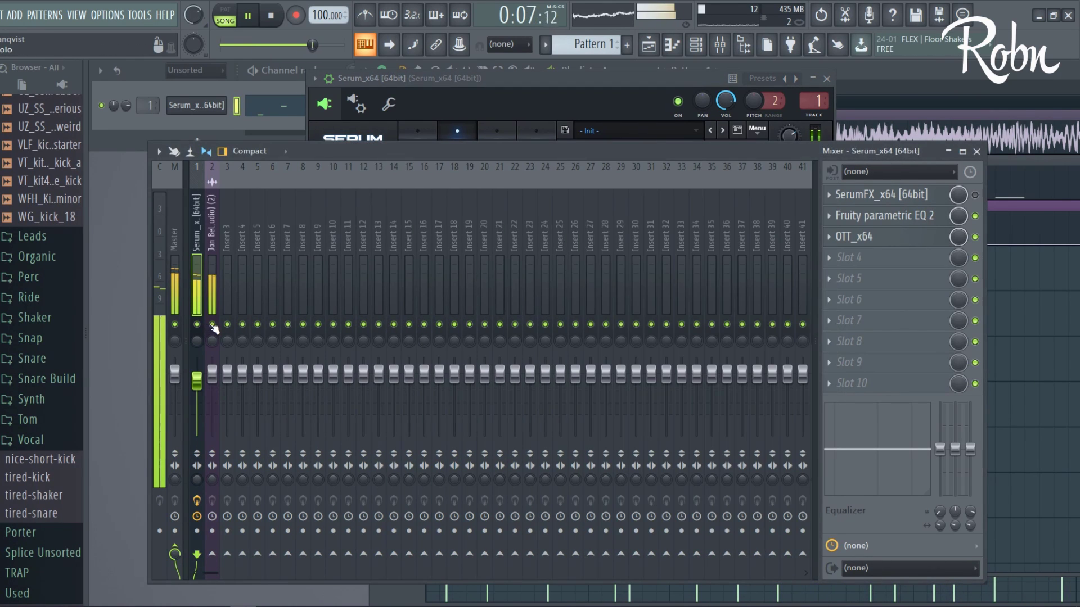
pyautogui.keyDown('ctrl'); pyautogui.click(212, 326); pyautogui.keyUp('ctrl')
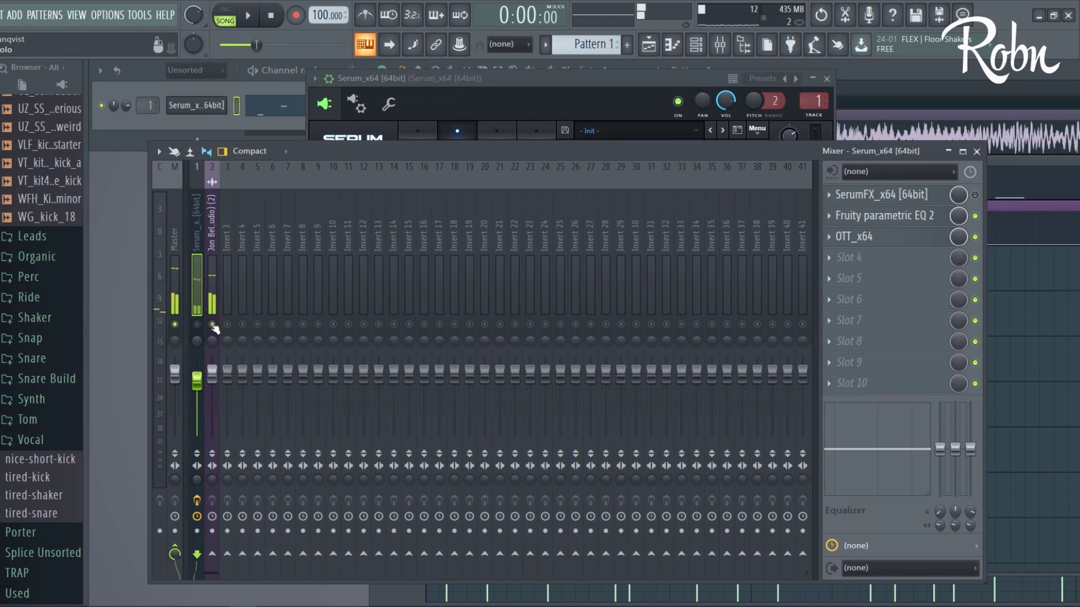
pyautogui.press('space')
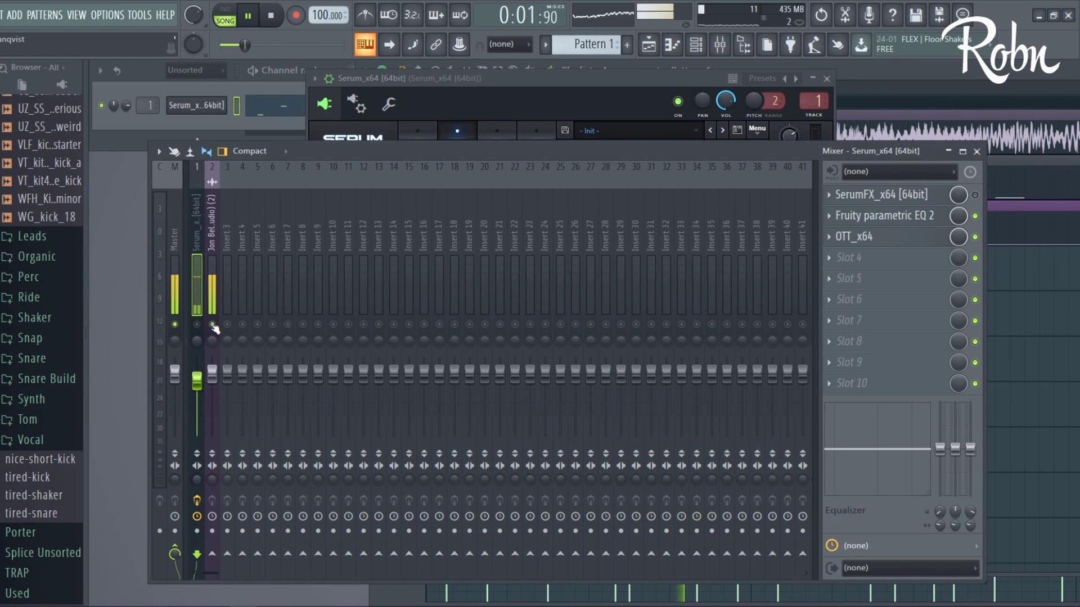
pyautogui.keyDown('ctrl'); pyautogui.click(213, 325); pyautogui.keyUp('ctrl')
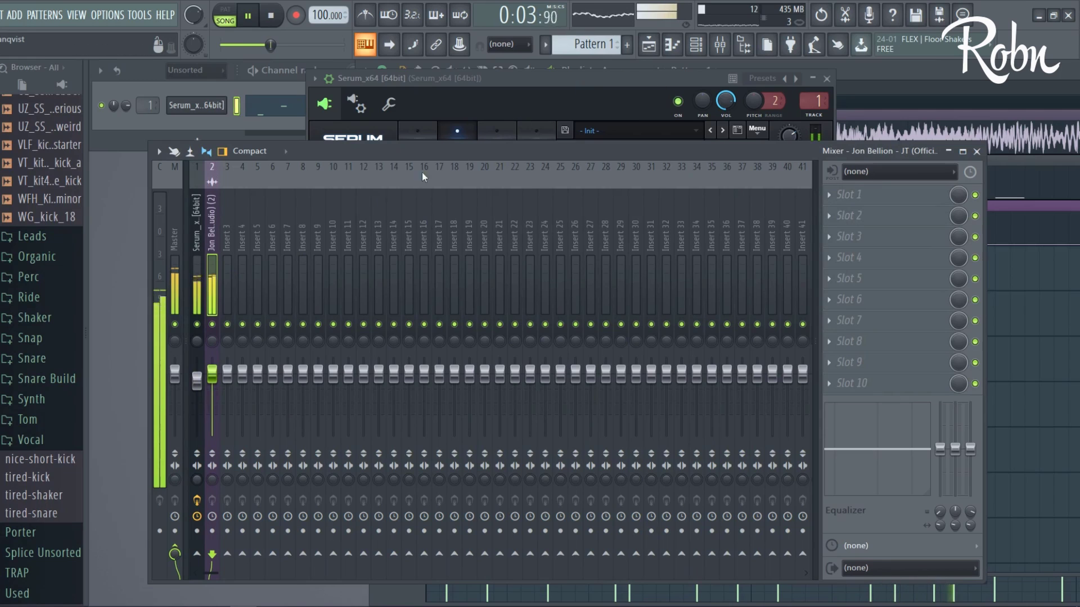
pyautogui.click(212, 324)
# - Set the phaser's mix to about 41%
pyautogui.click(521, 74)
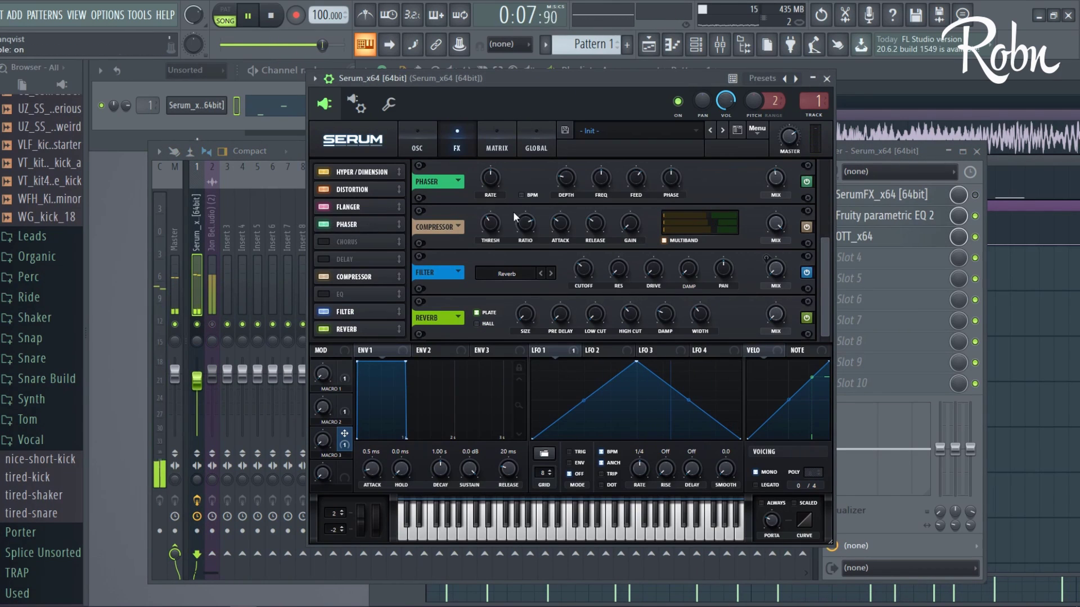
pyautogui.moveTo(775, 180)
pyautogui.mouseDown()
pyautogui.moveTo(771, 225)
pyautogui.moveTo(757, 175)
pyautogui.mouseUp()
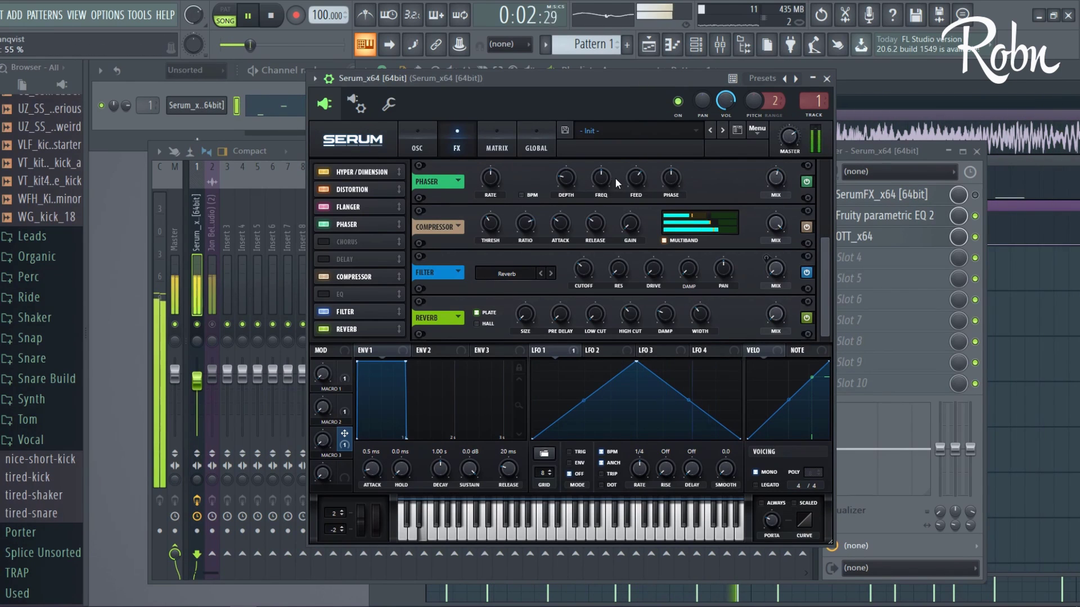
pyautogui.moveTo(777, 198)
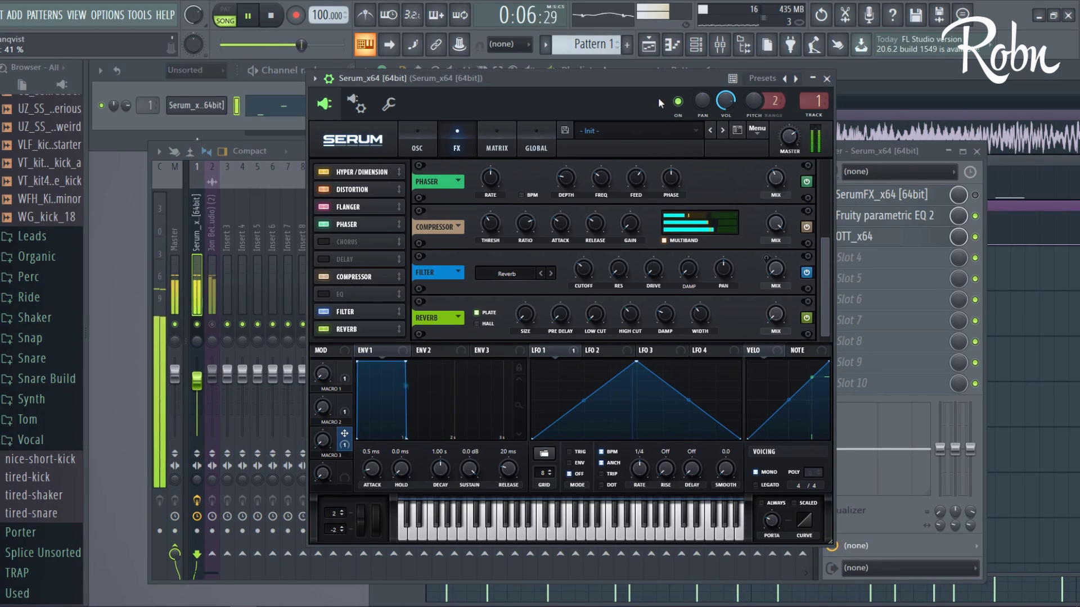
# - Enable Serum's EQ and make its low band a peak cut at 443 Hz with Q at 44%
pyautogui.moveTo(825, 244)
pyautogui.mouseDown()
pyautogui.moveTo(825, 204)
pyautogui.moveTo(822, 254)
pyautogui.mouseUp()
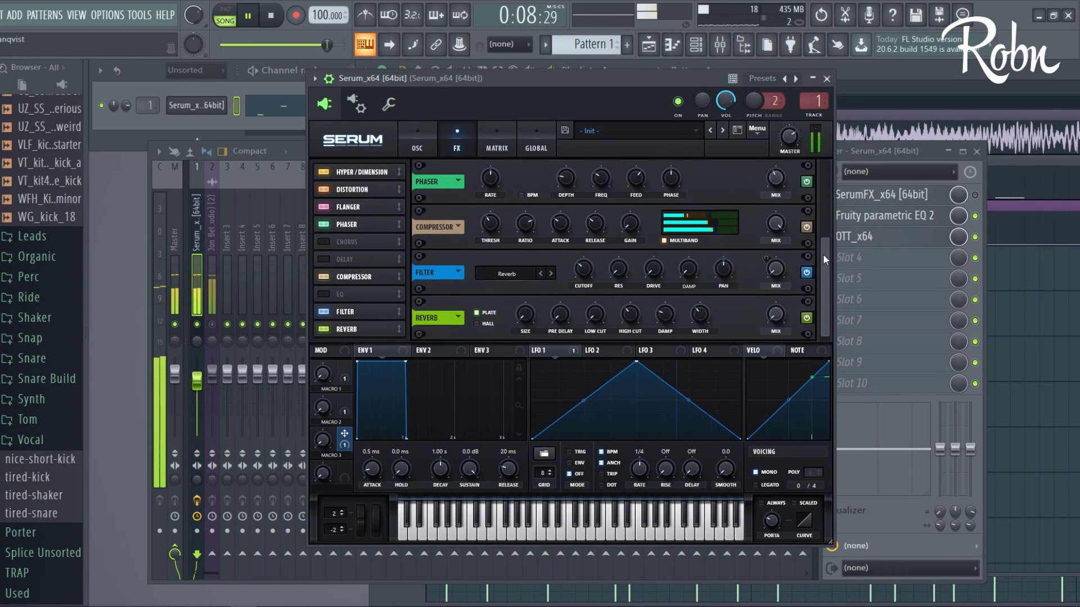
pyautogui.click(325, 294)
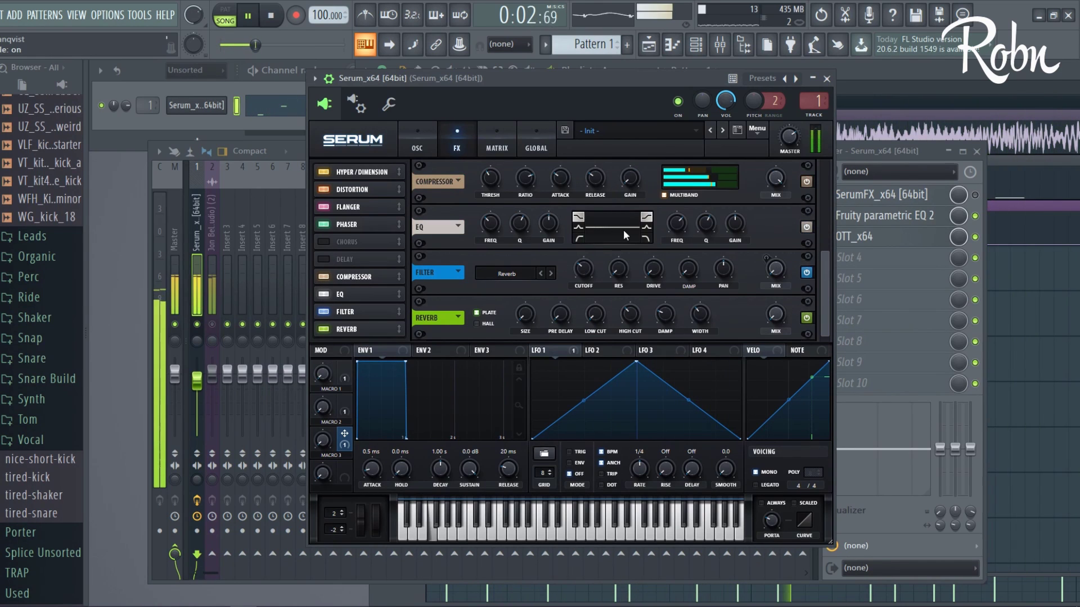
pyautogui.click(578, 226)
pyautogui.click(498, 222)
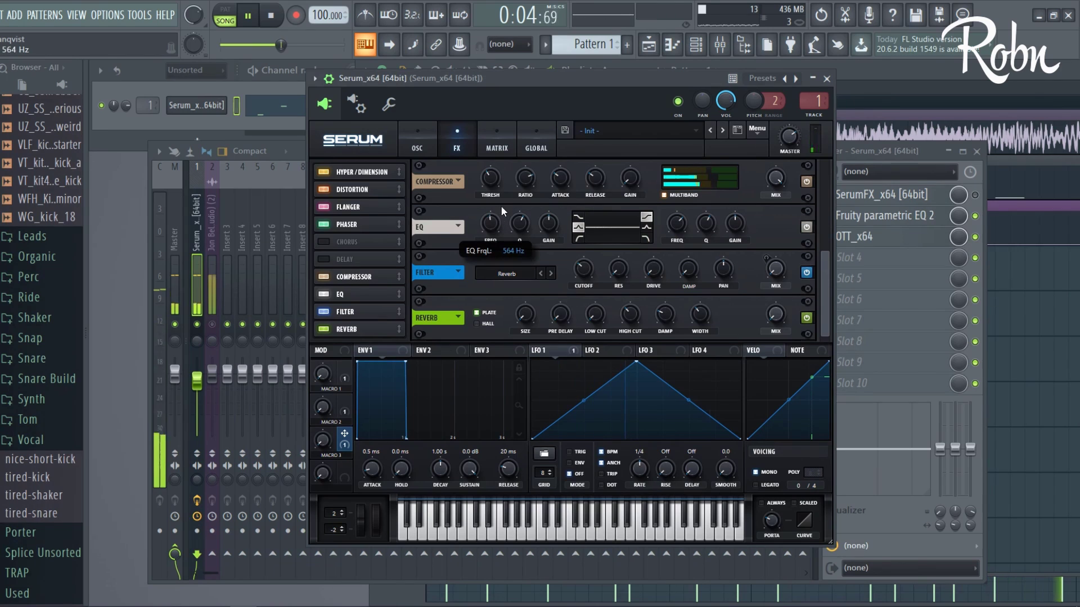
pyautogui.moveTo(548, 225); pyautogui.dragTo(548, 238)
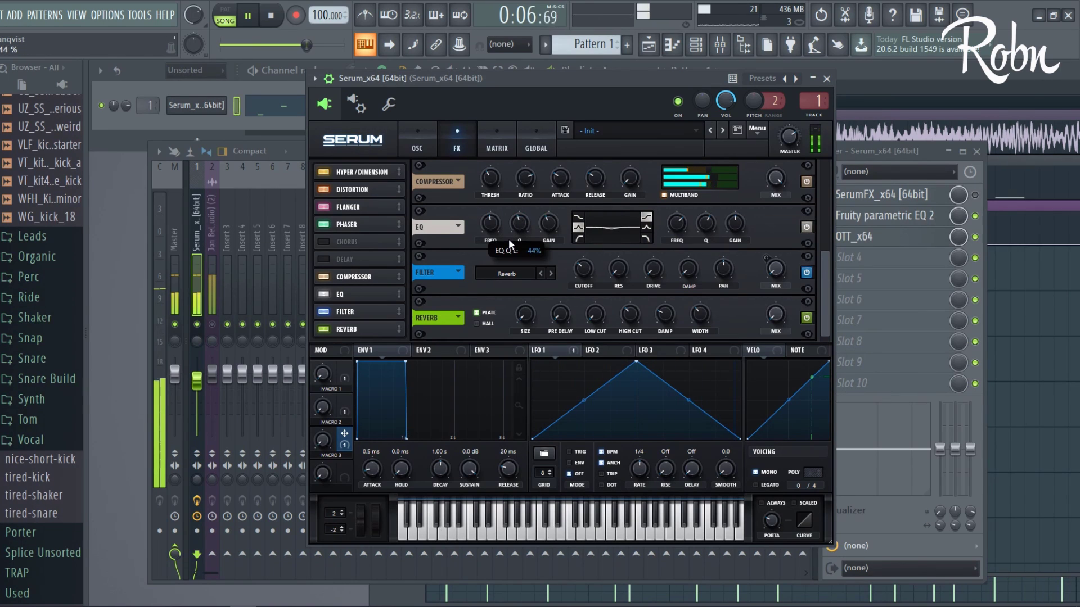
pyautogui.scroll(-3, 490, 227)
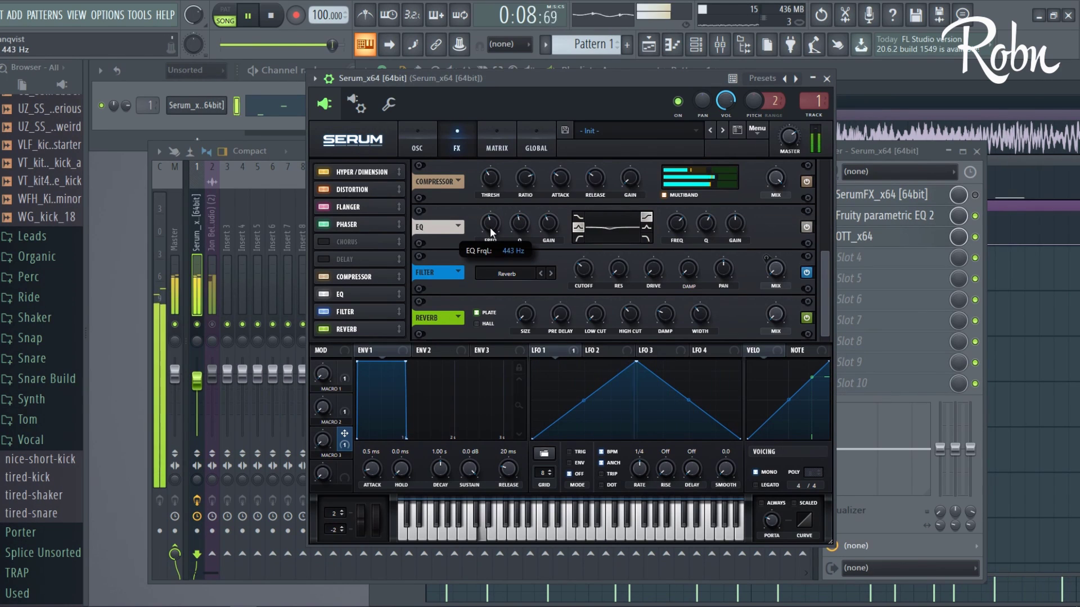
# - Adjust the low EQ band in Serum to 393 Hz with Q at 46% and a gain of -6.9 dB
pyautogui.scroll(1, 491, 227)
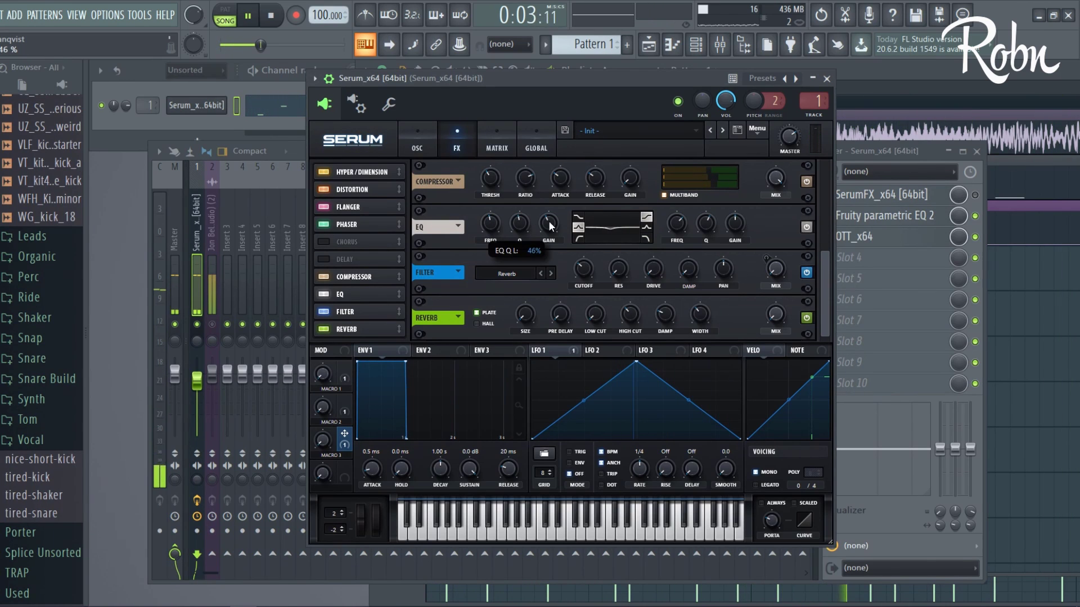
pyautogui.moveTo(548, 222); pyautogui.dragTo(523, 264)
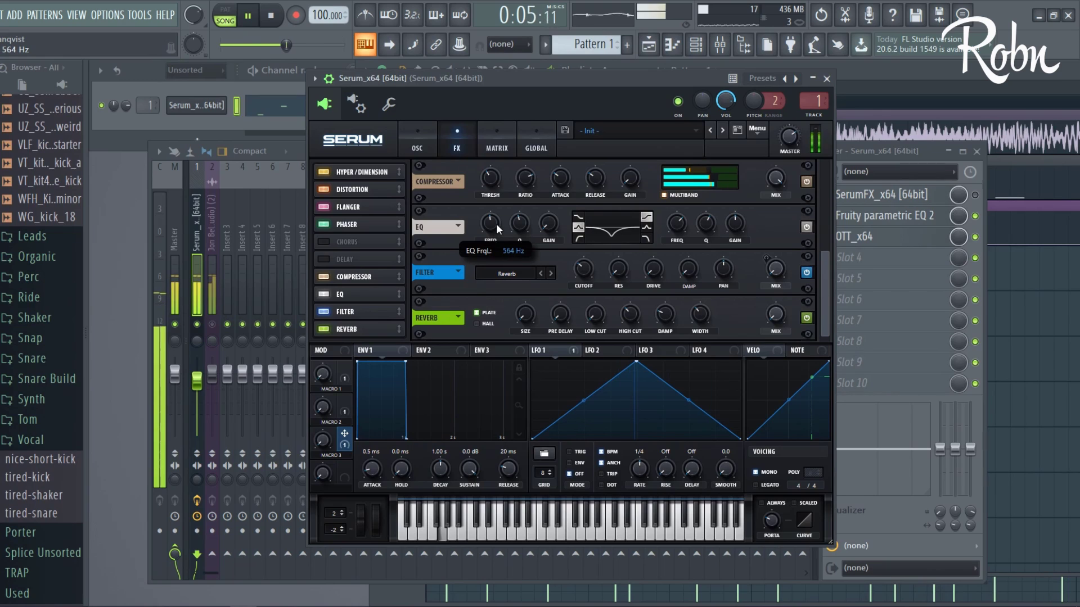
pyautogui.moveTo(543, 225); pyautogui.dragTo(560, 178)
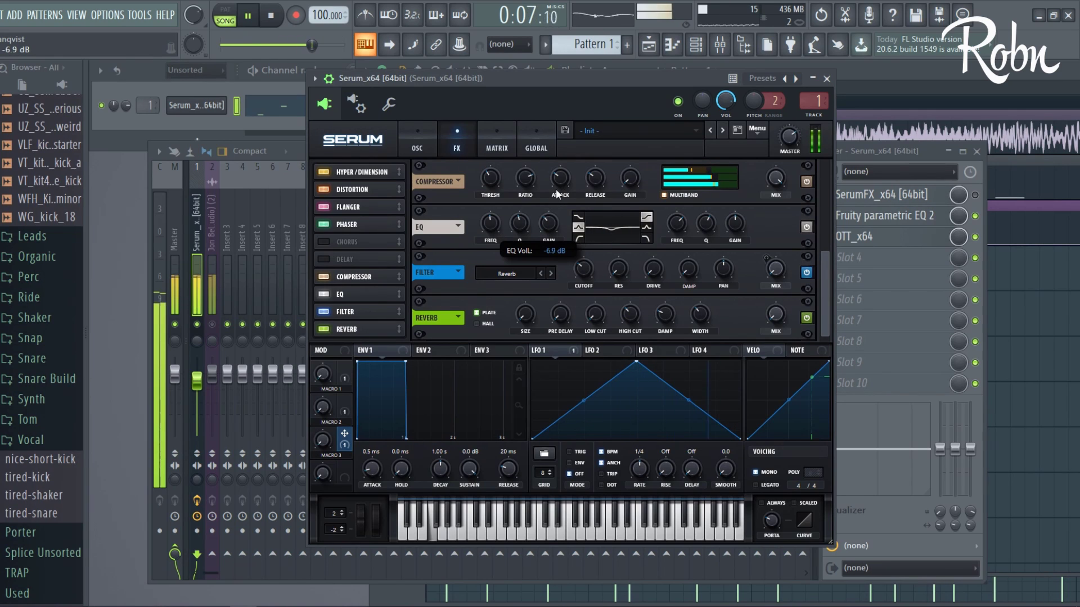
pyautogui.moveTo(492, 228); pyautogui.dragTo(496, 221)
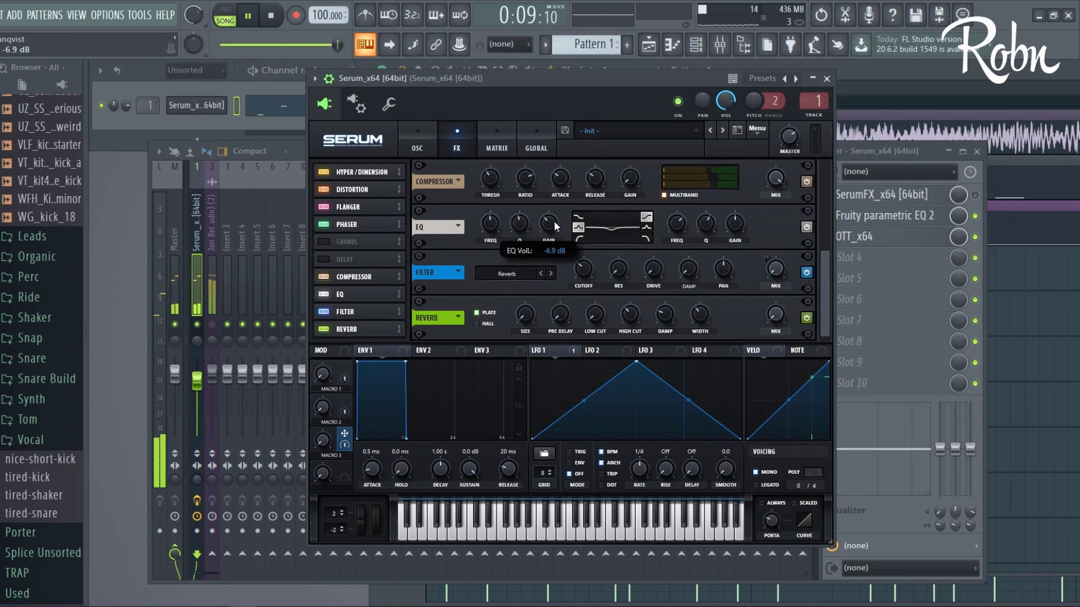
pyautogui.moveTo(498, 230)
pyautogui.mouseDown()
pyautogui.moveTo(491, 255)
pyautogui.moveTo(497, 235)
pyautogui.mouseUp()
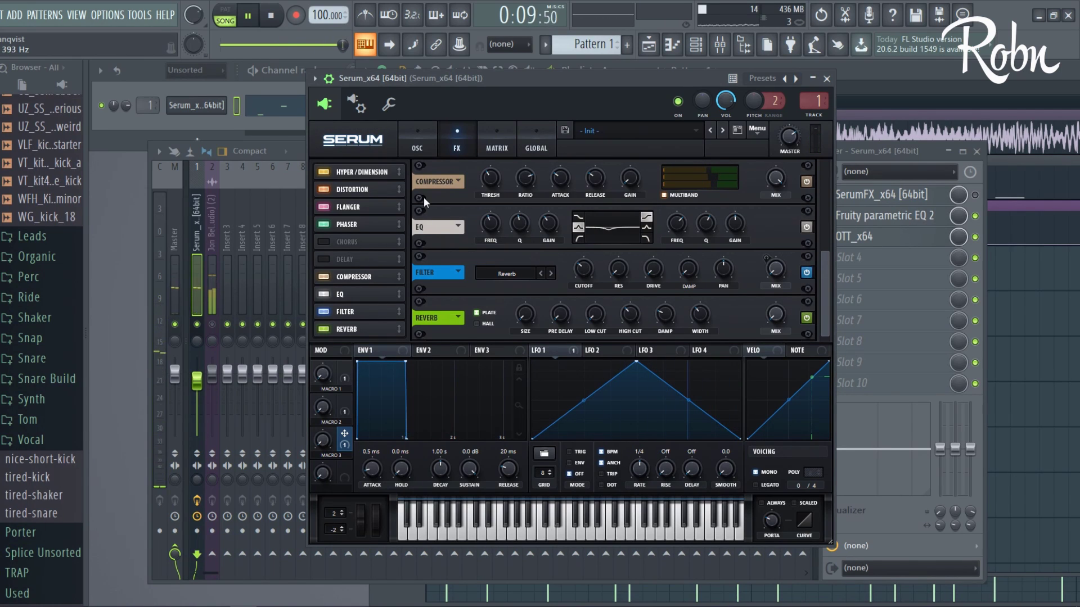
# - Compare the Serum bass with the reference by soloing and unsoloing the reference's mixer track, and leave the reference muted
pyautogui.click(893, 153)
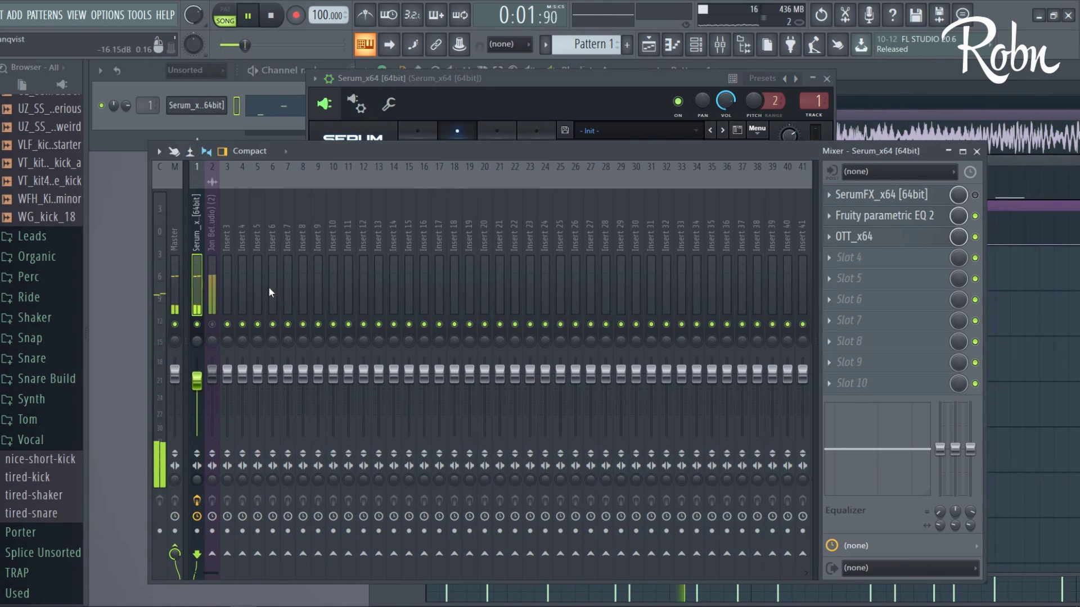
pyautogui.click(214, 306)
pyautogui.rightClick(212, 325)
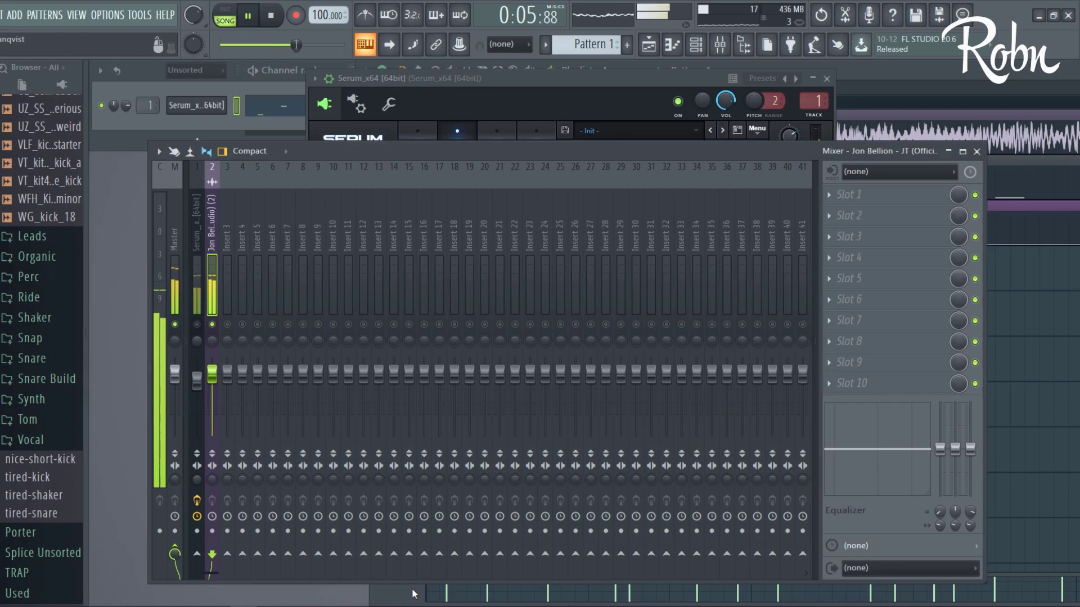
pyautogui.rightClick(212, 325)
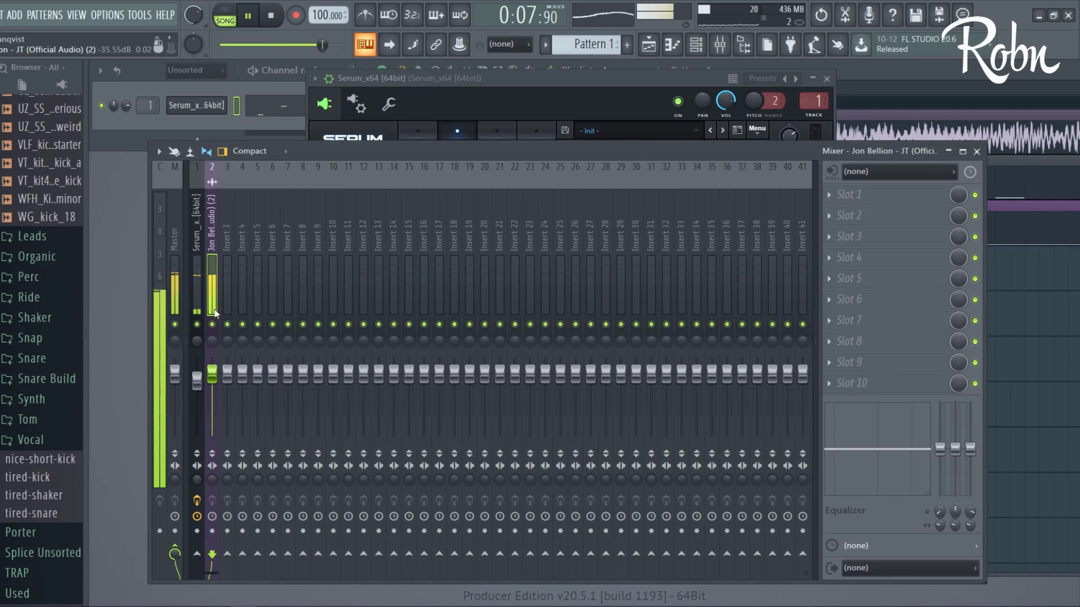
pyautogui.rightClick(212, 324)
pyautogui.rightClick(213, 325)
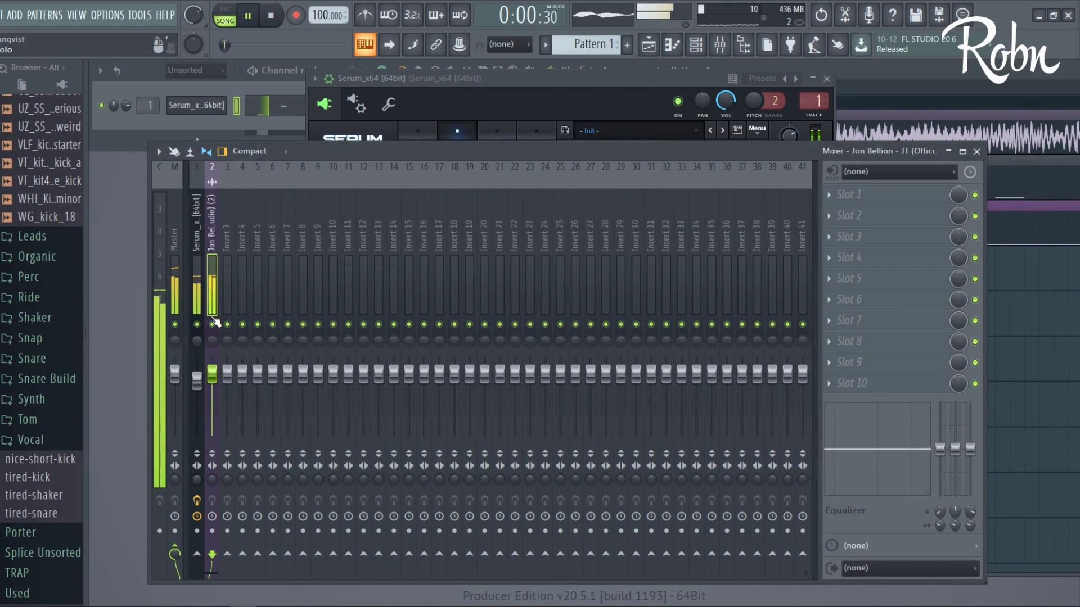
# - Turn off Serum's phaser, keep the flanger enabled and set the flanger's mix to 43%
pyautogui.click(197, 264)
pyautogui.click(444, 134)
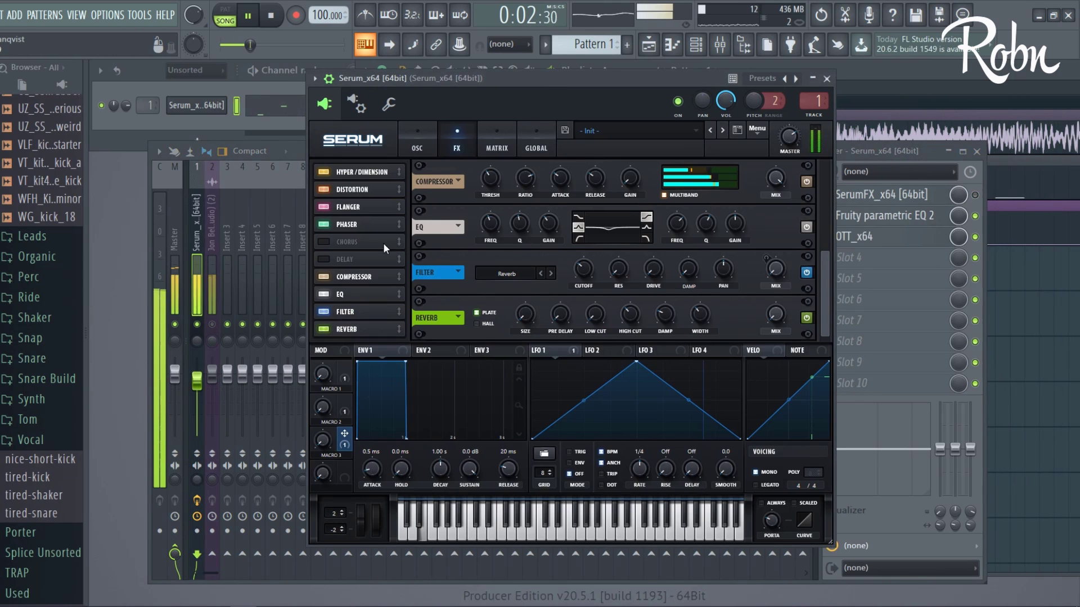
pyautogui.click(325, 224)
pyautogui.click(323, 207)
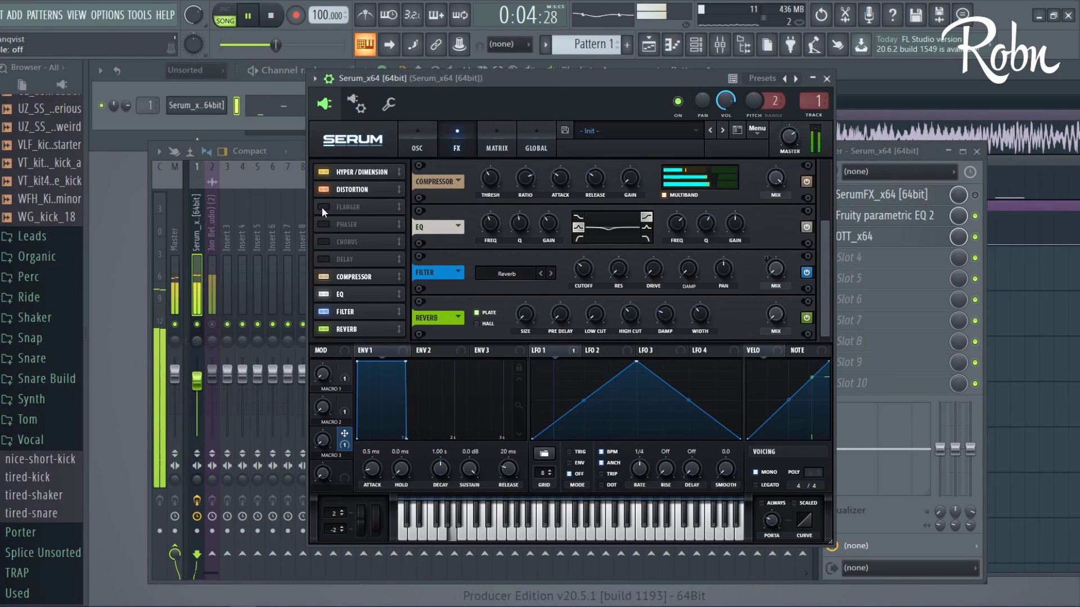
pyautogui.click(323, 207)
pyautogui.moveTo(825, 265); pyautogui.dragTo(818, 210)
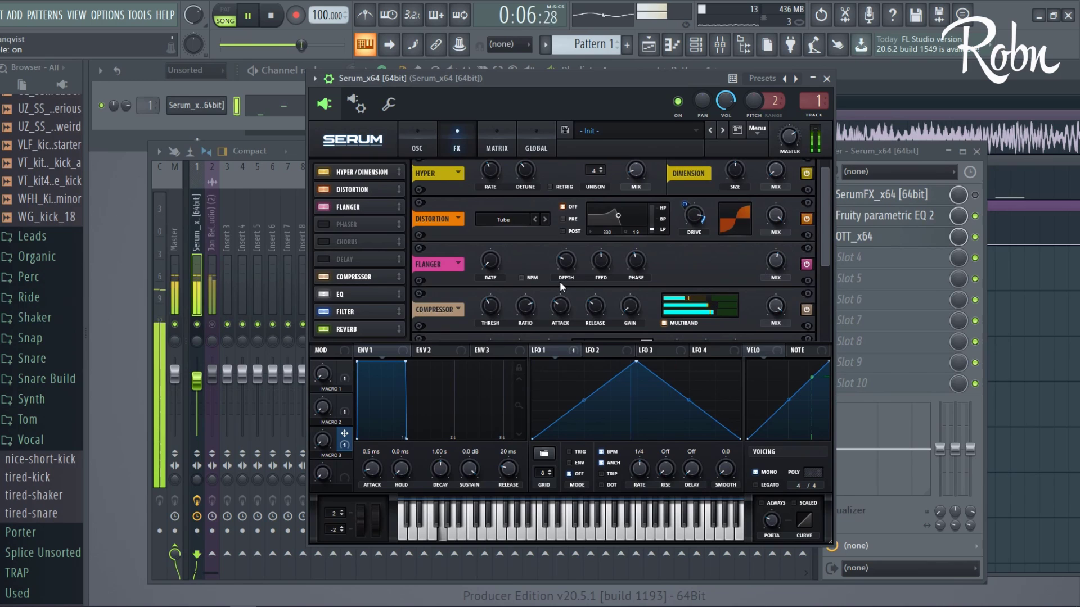
pyautogui.moveTo(775, 261); pyautogui.dragTo(772, 275)
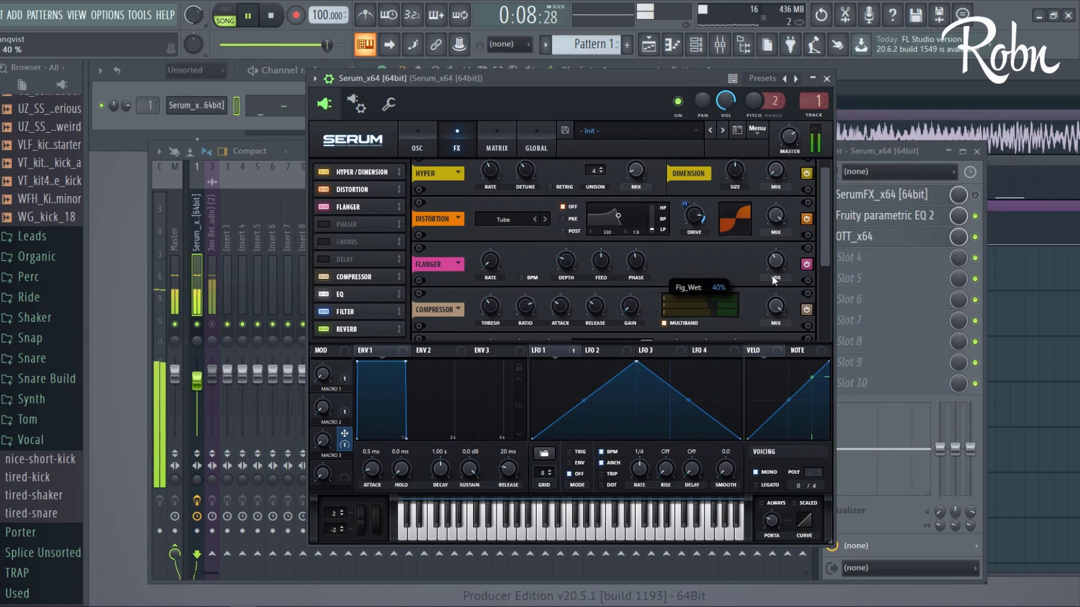
# - Set oscillator B's wavetable position to 4
pyautogui.click(436, 135)
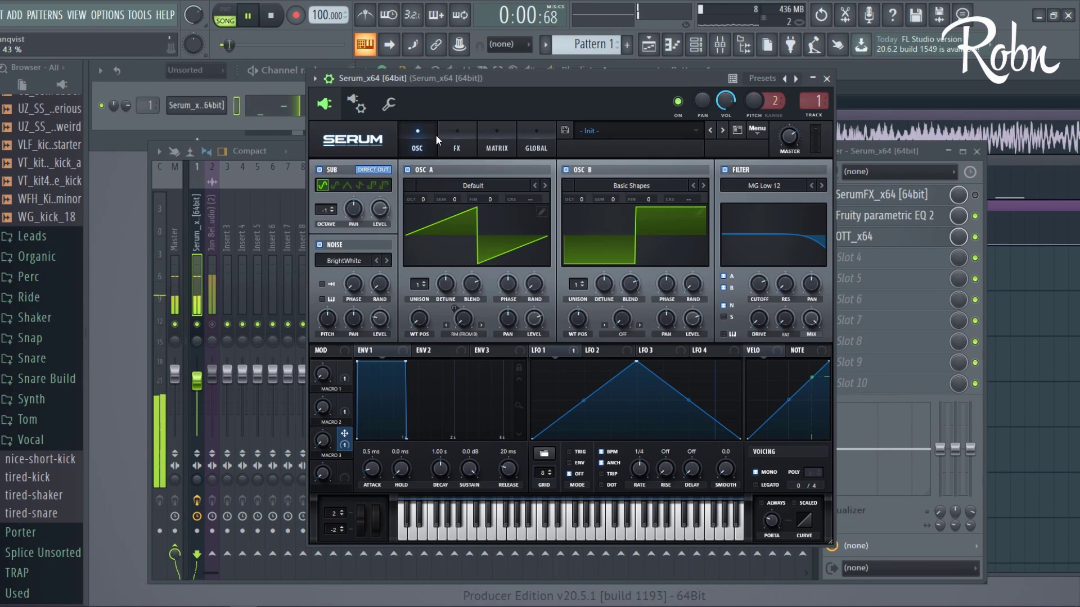
pyautogui.moveTo(583, 319)
pyautogui.mouseDown()
pyautogui.moveTo(585, 343)
pyautogui.moveTo(594, 285)
pyautogui.moveTo(589, 323)
pyautogui.mouseUp()
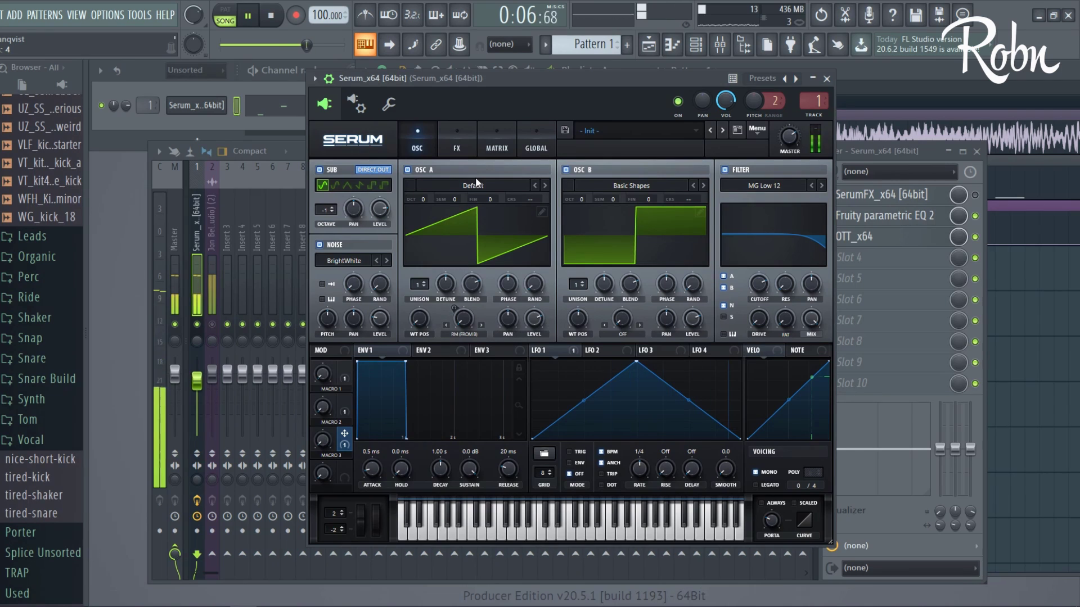
# - Listen to the bass with the flanger bypassed, re-enable it and restart playback
pyautogui.click(456, 128)
pyautogui.click(321, 208)
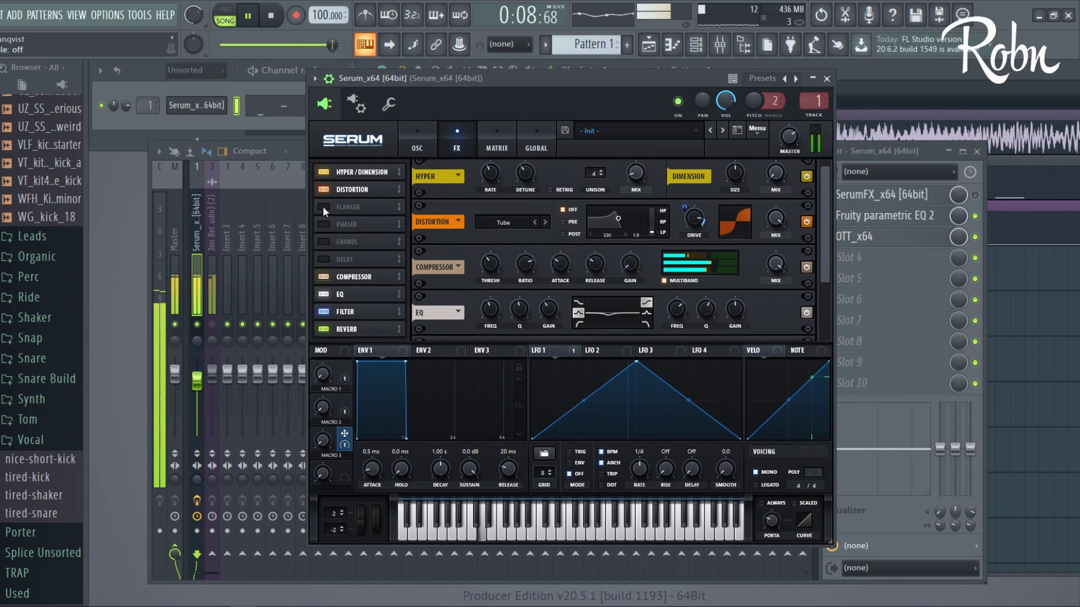
pyautogui.click(323, 207)
pyautogui.press('space')
pyautogui.press('space')
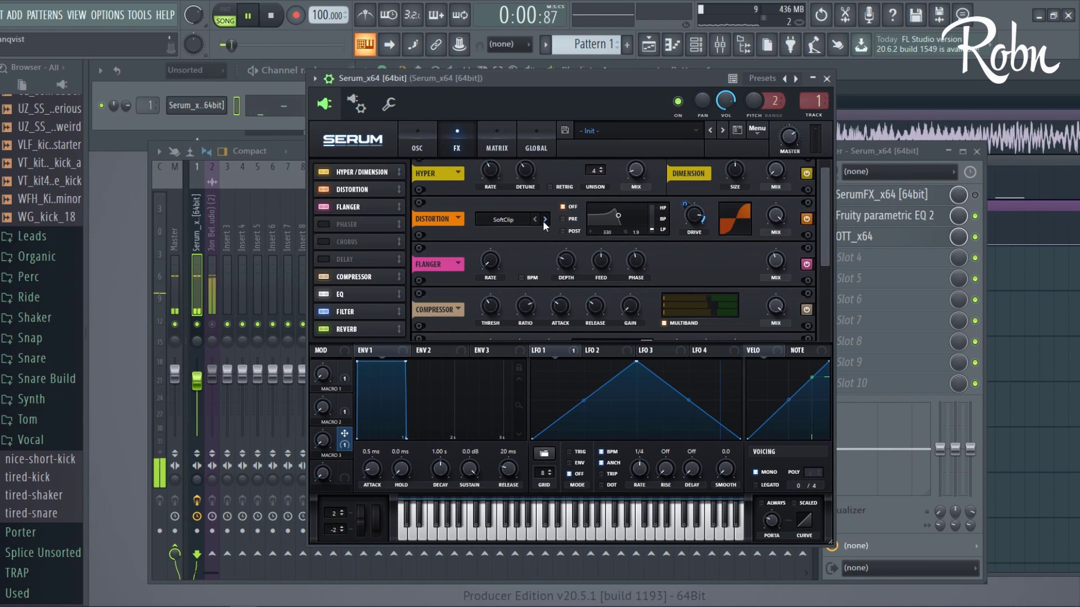
# - Audition other distortion types, including HardClip, Diode 1 and Rectify, and bypass the distortion briefly to compare
pyautogui.click(545, 220)
pyautogui.click(544, 219)
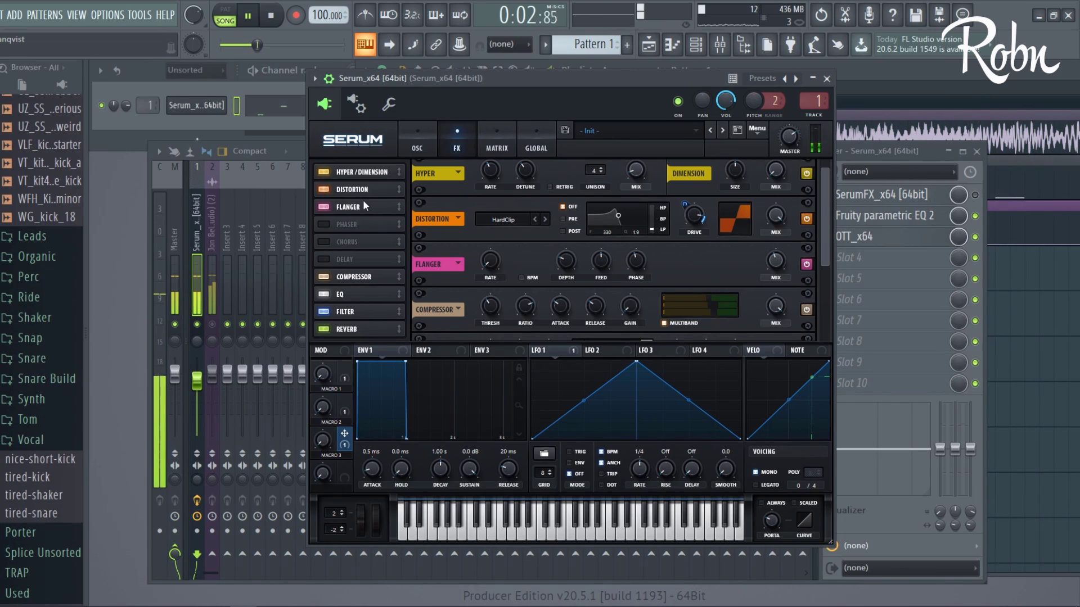
pyautogui.click(324, 190)
pyautogui.click(324, 190)
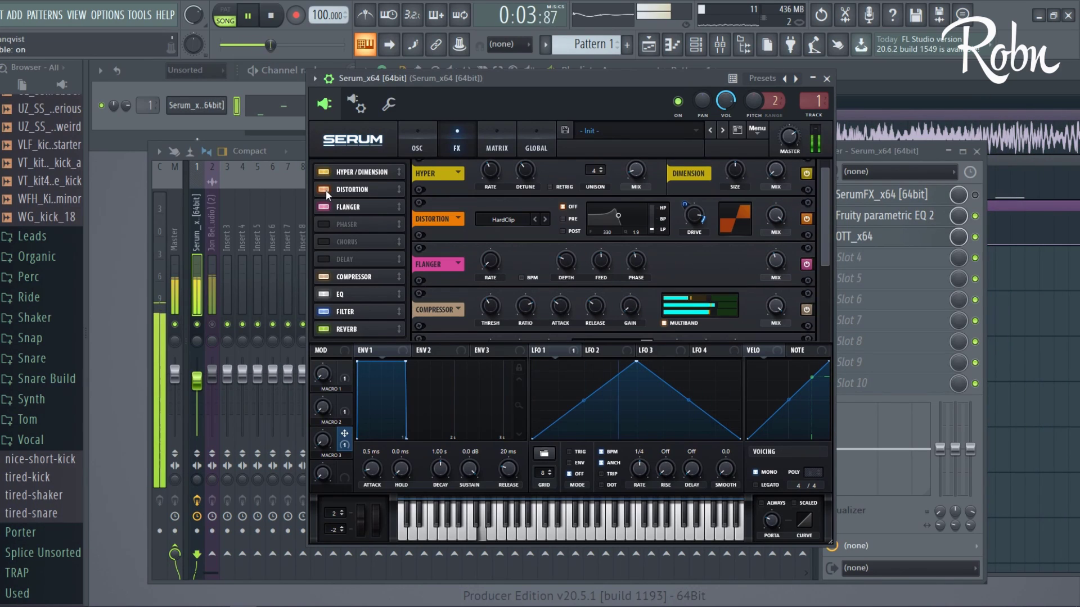
pyautogui.click(544, 220)
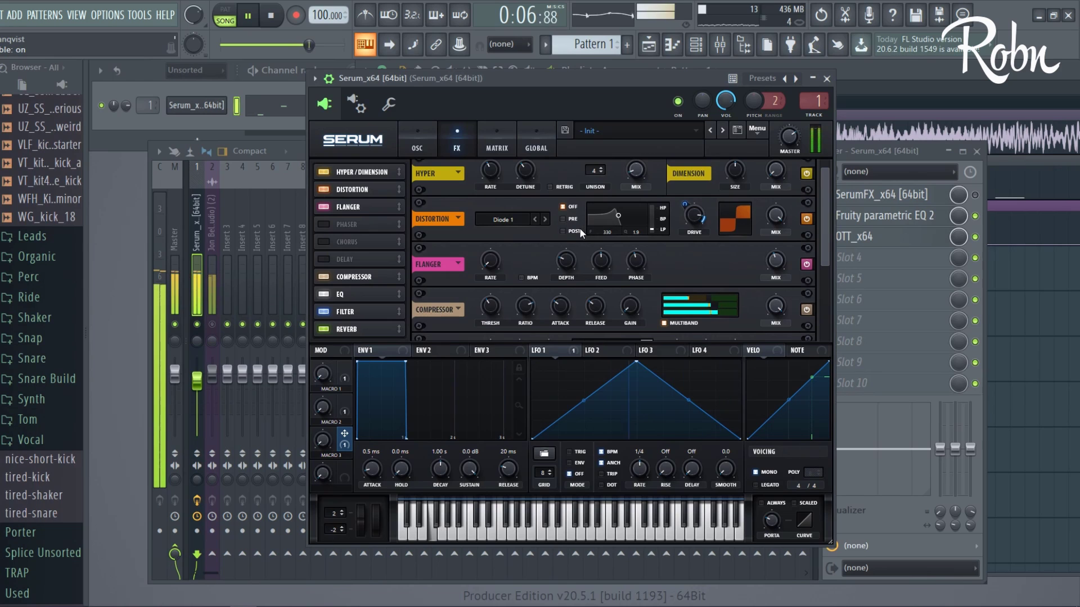
pyautogui.click(545, 219)
pyautogui.click(545, 219)
pyautogui.click(545, 220)
pyautogui.click(545, 220)
pyautogui.click(545, 219)
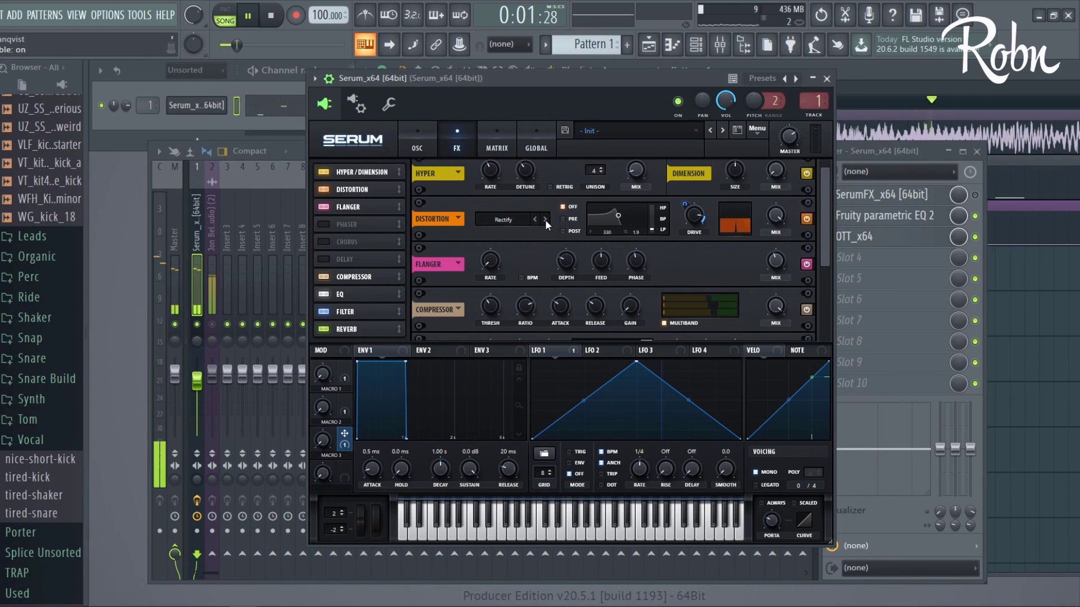
# - Set the distortion type to Tube and its drive to 93%
pyautogui.click(506, 219)
pyautogui.click(511, 233)
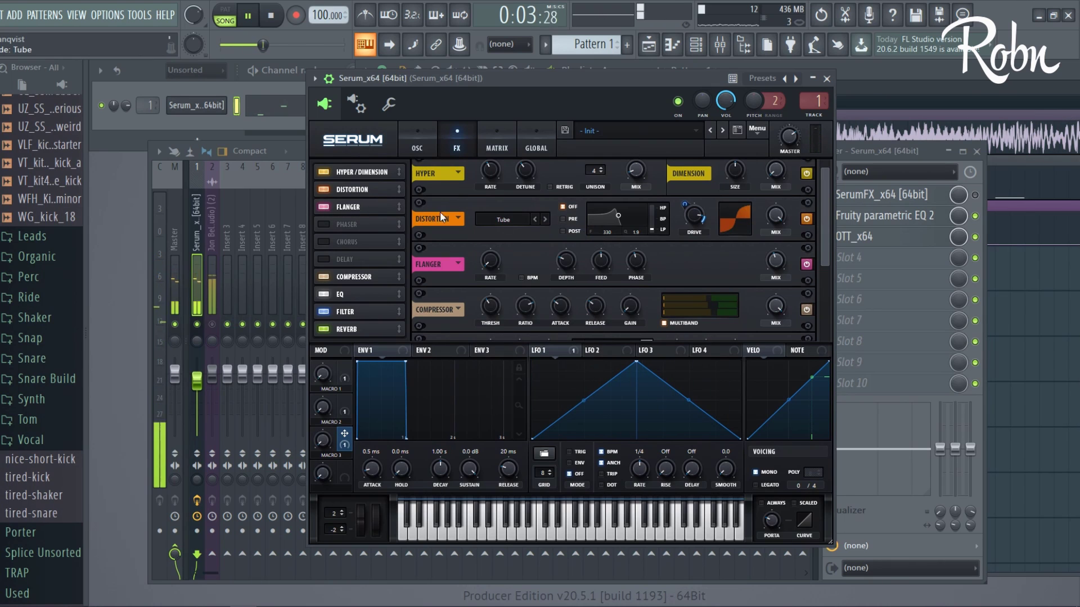
pyautogui.moveTo(685, 211); pyautogui.dragTo(689, 210)
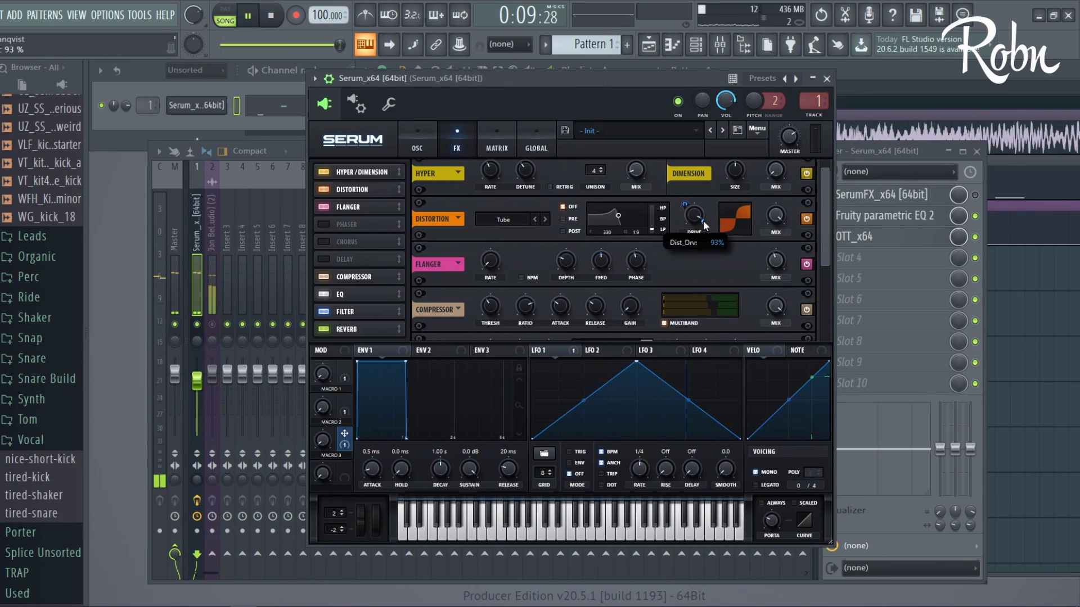
# - Solo the reference's mixer track to check the distorted bass against it, mute the reference again and return to Serum
pyautogui.click(191, 334)
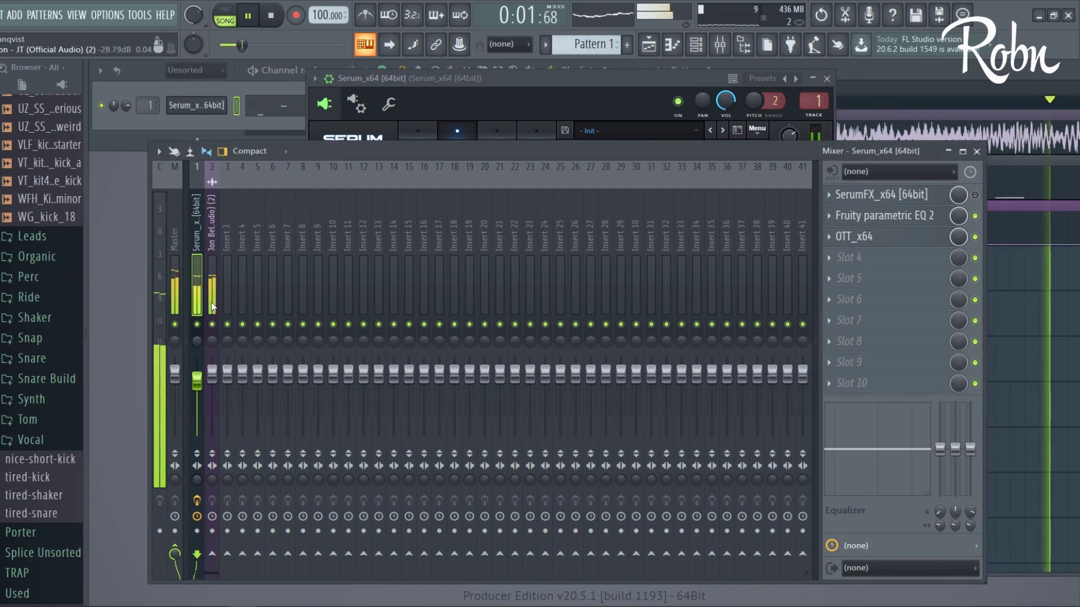
pyautogui.click(217, 323)
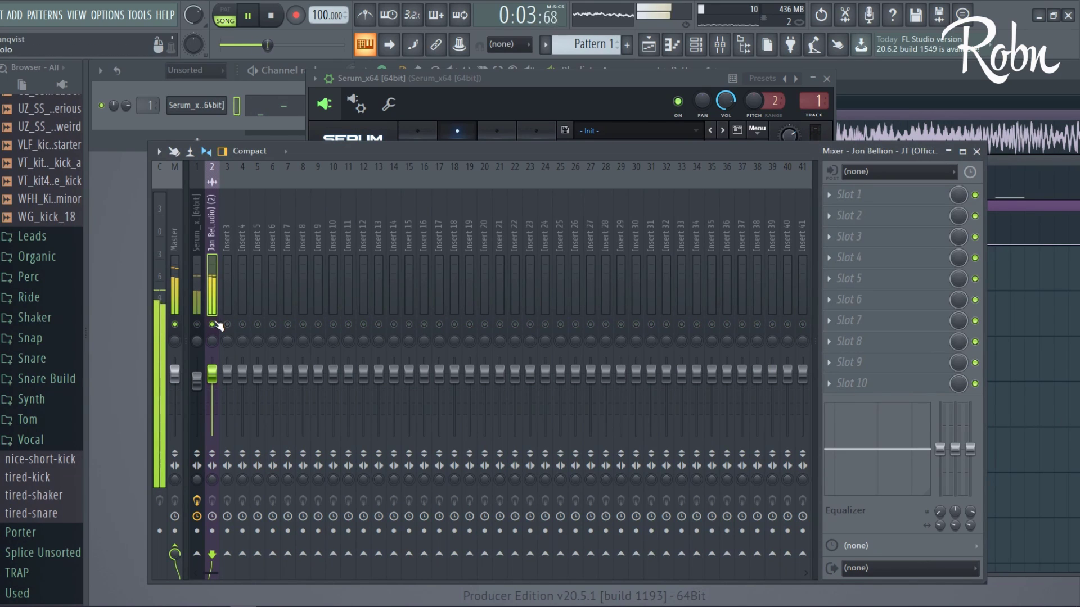
pyautogui.click(197, 315)
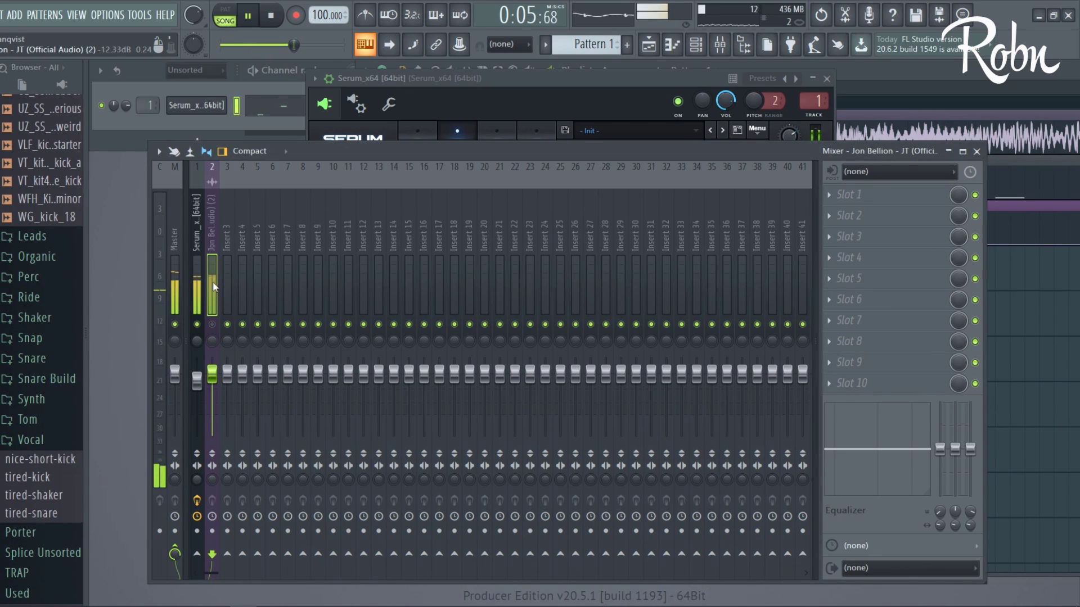
pyautogui.click(571, 98)
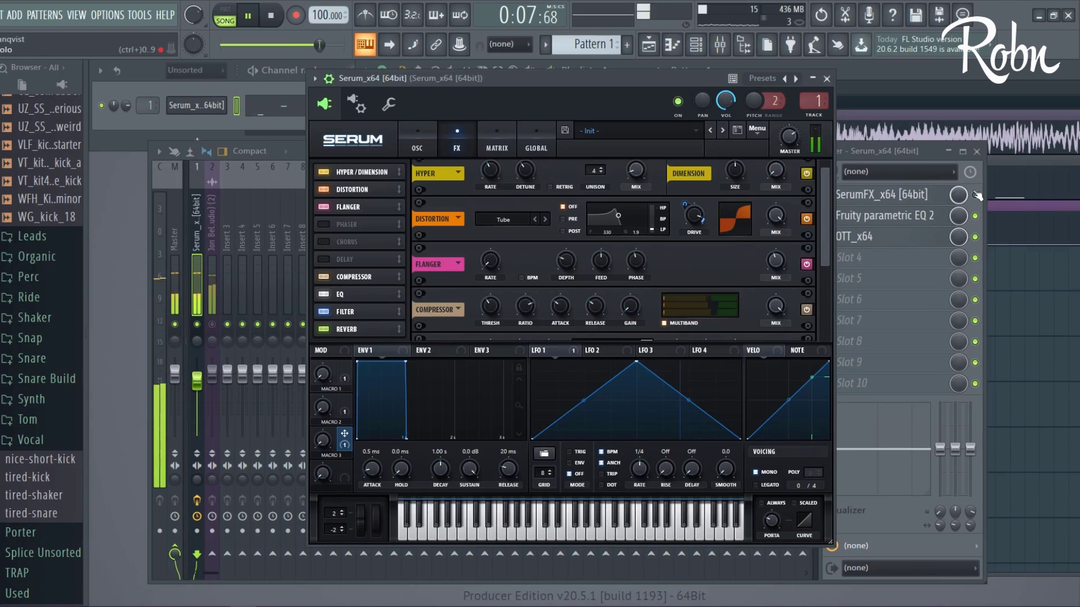
# - Enable the SerumFX insert on the bass track and set its filter cutoff to 13290 Hz
pyautogui.click(881, 194)
pyautogui.moveTo(445, 261); pyautogui.dragTo(444, 265)
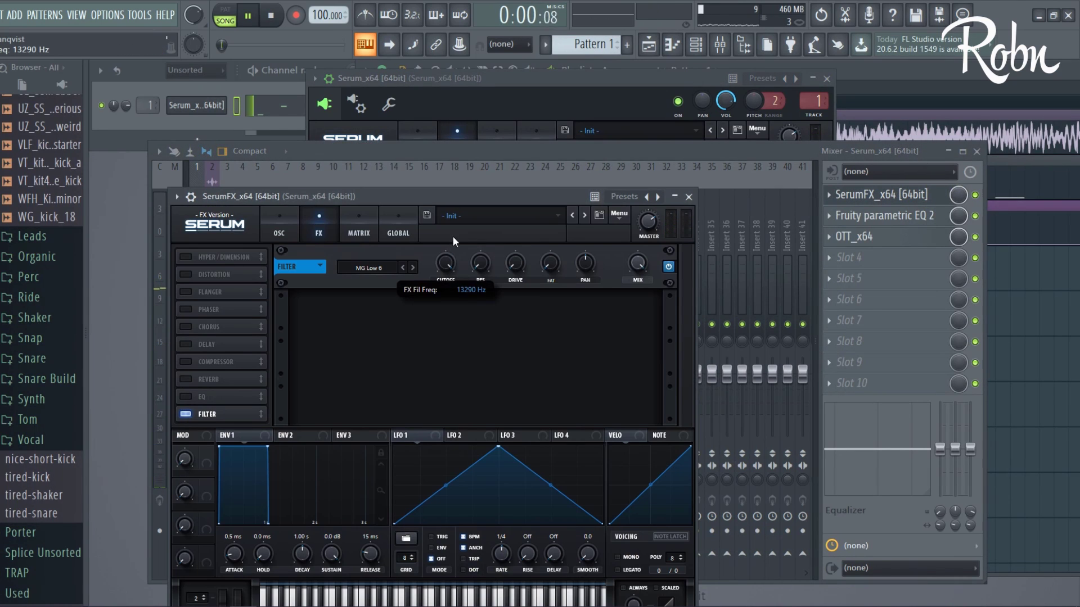
pyautogui.click(689, 197)
# - Compare the filtered bass with the soloed reference track, and mute the reference again
pyautogui.click(562, 88)
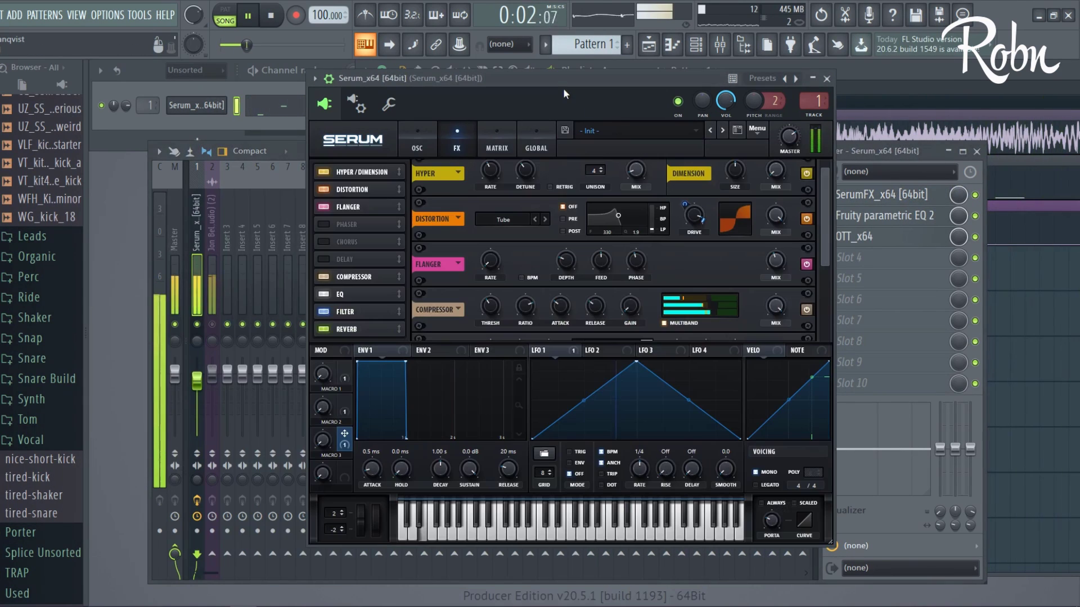
pyautogui.click(215, 309)
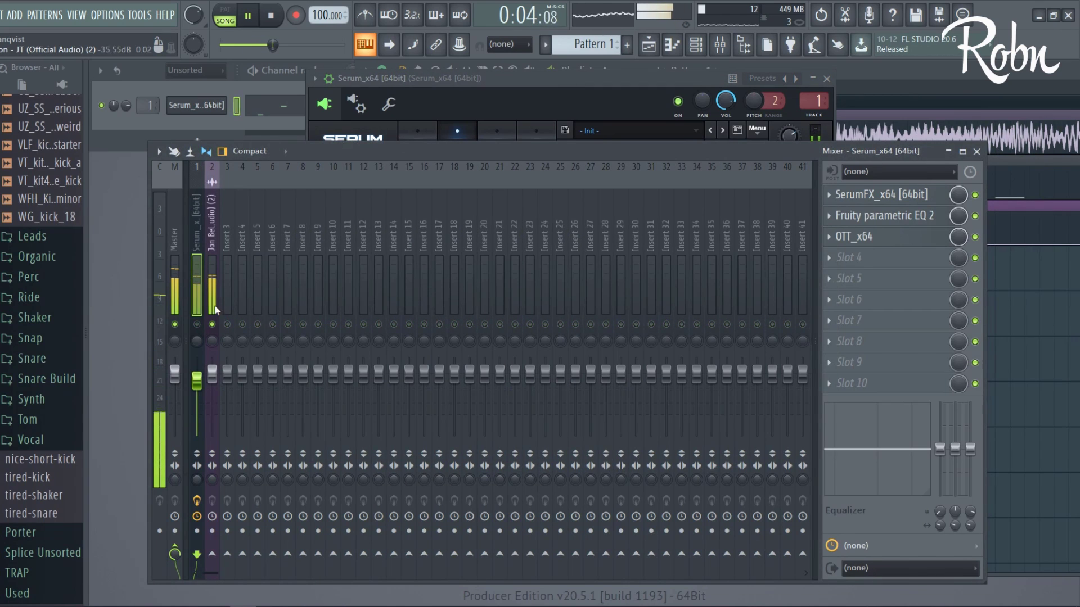
pyautogui.click(216, 323)
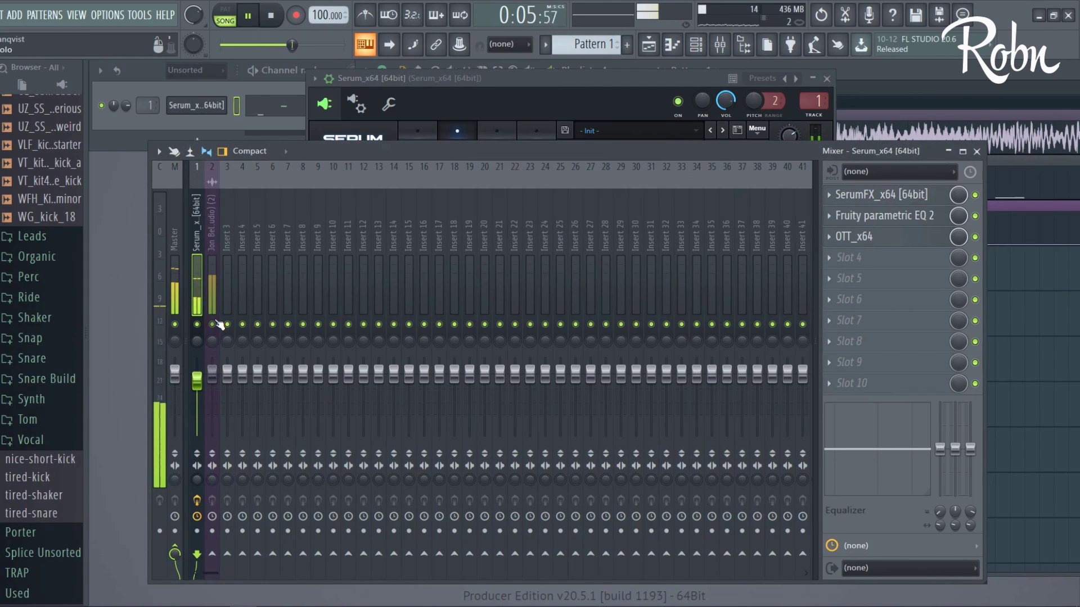
# - Enable Serum's phaser again and lower its depth to 0%
pyautogui.click(557, 92)
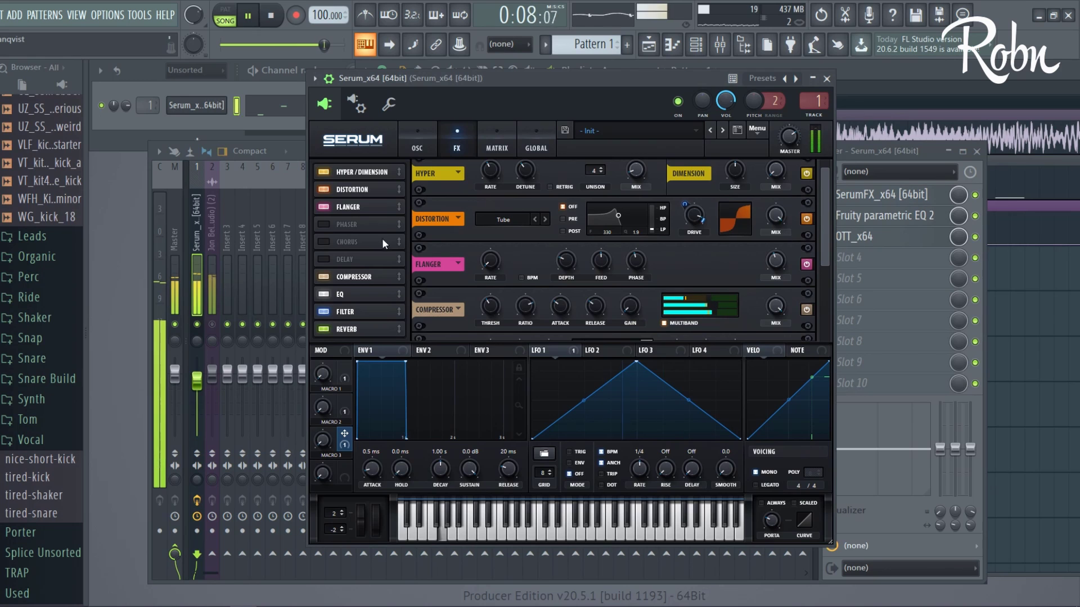
pyautogui.click(318, 224)
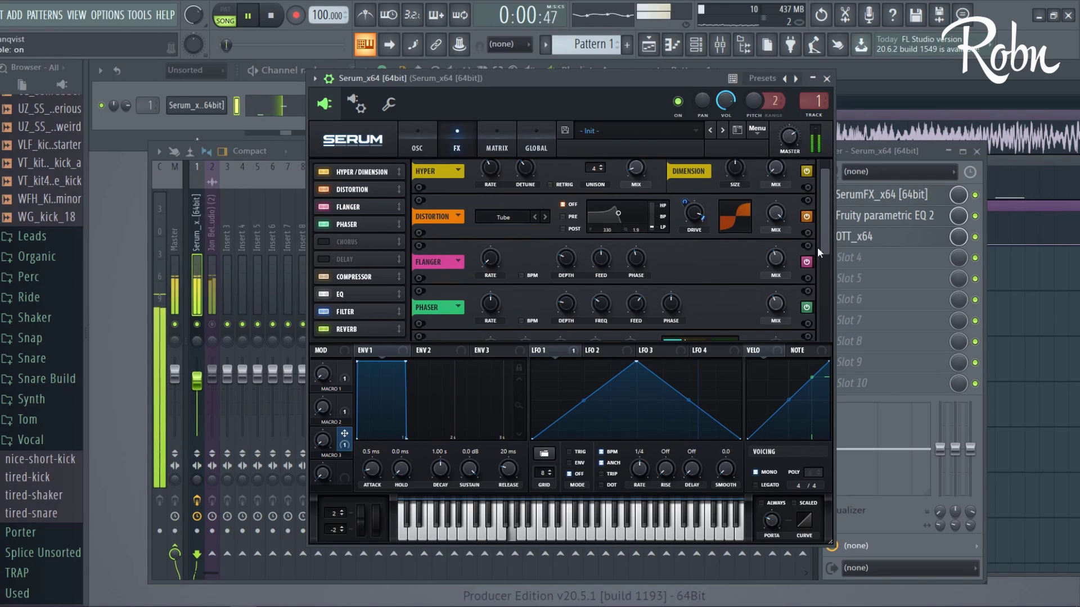
pyautogui.moveTo(817, 247); pyautogui.dragTo(819, 267)
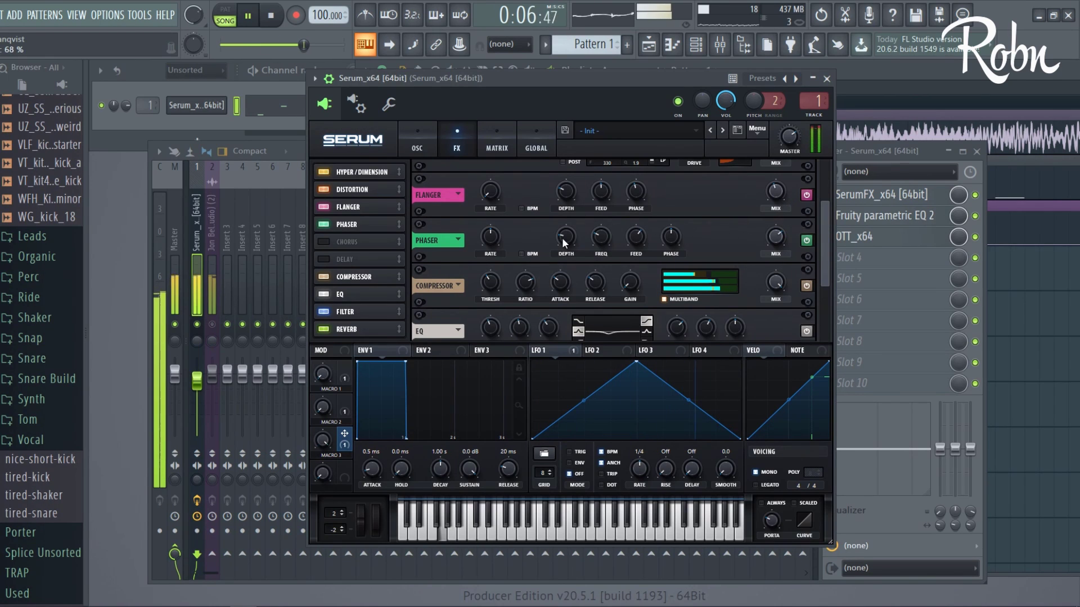
pyautogui.moveTo(568, 236); pyautogui.dragTo(574, 241)
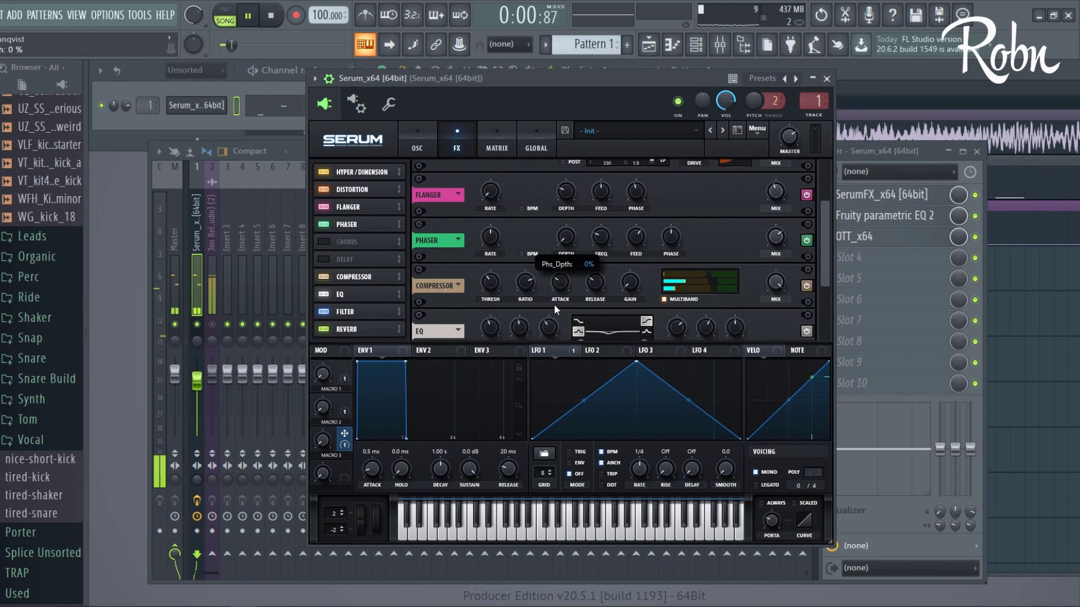
# - Set Serum's phaser frequency to 204 Hz and check the bass against the reference track in the mixer
pyautogui.moveTo(604, 238)
pyautogui.scroll(-1, 604, 238)
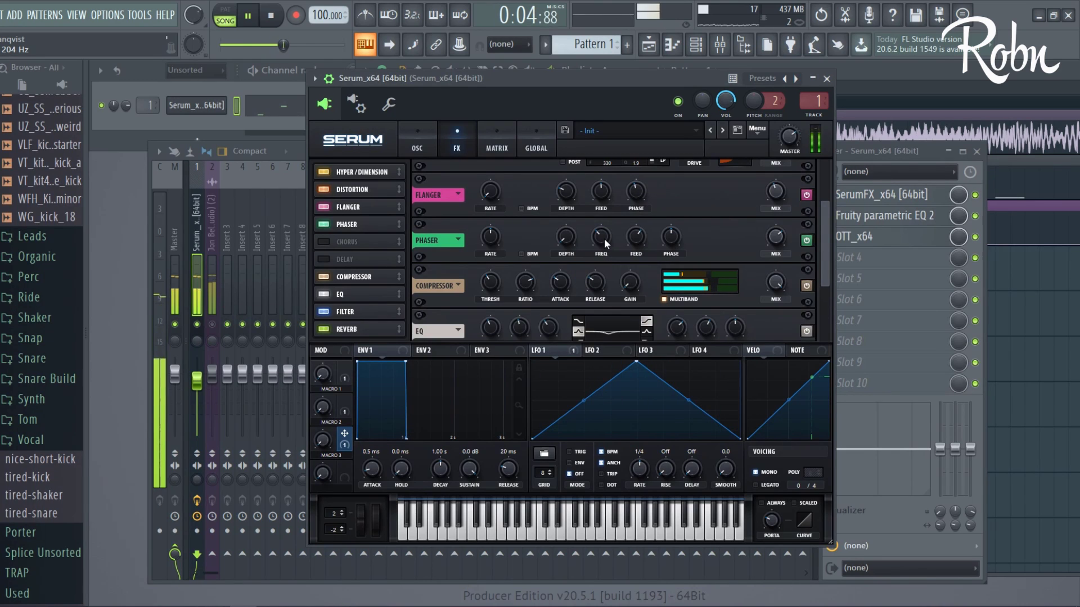
pyautogui.click(210, 319)
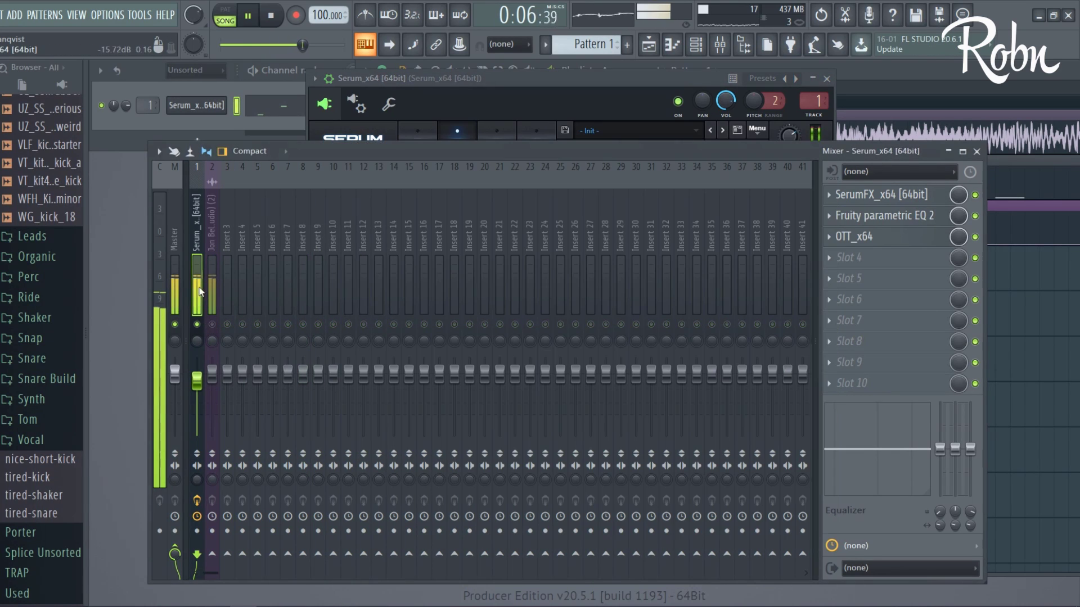
pyautogui.rightClick(197, 325)
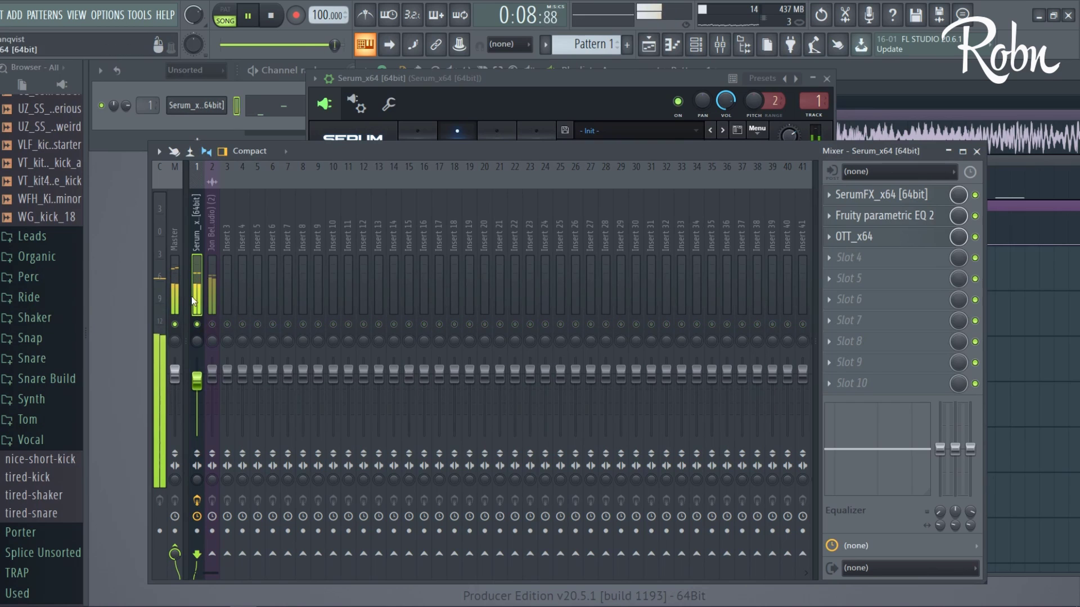
# - Restart playback, audition the phaser by toggling it, and set its mix to 51%
pyautogui.press('space')
pyautogui.press('space')
pyautogui.click(560, 76)
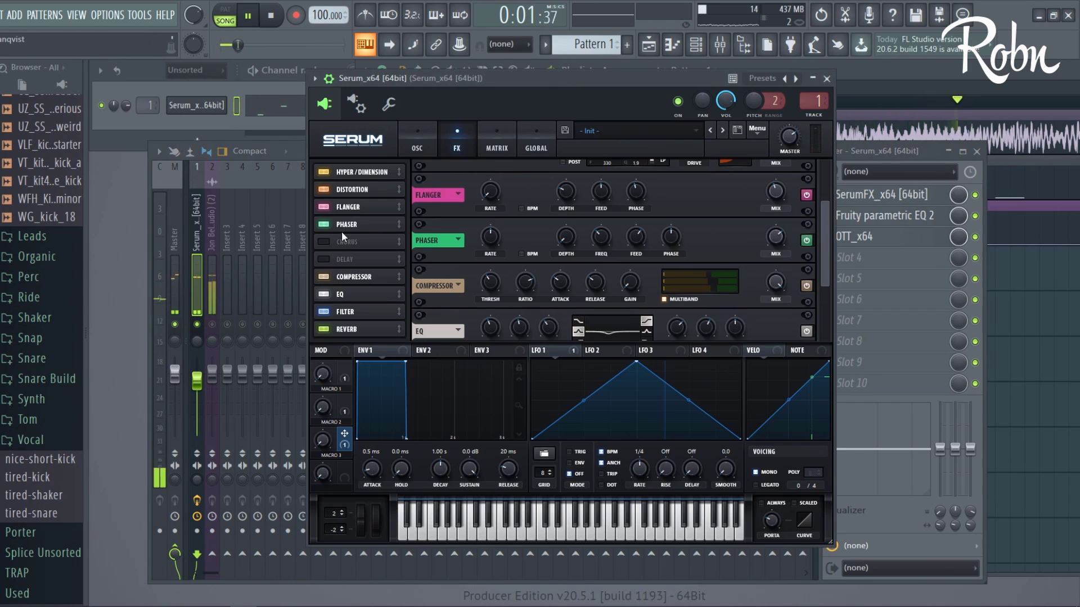
pyautogui.click(323, 224)
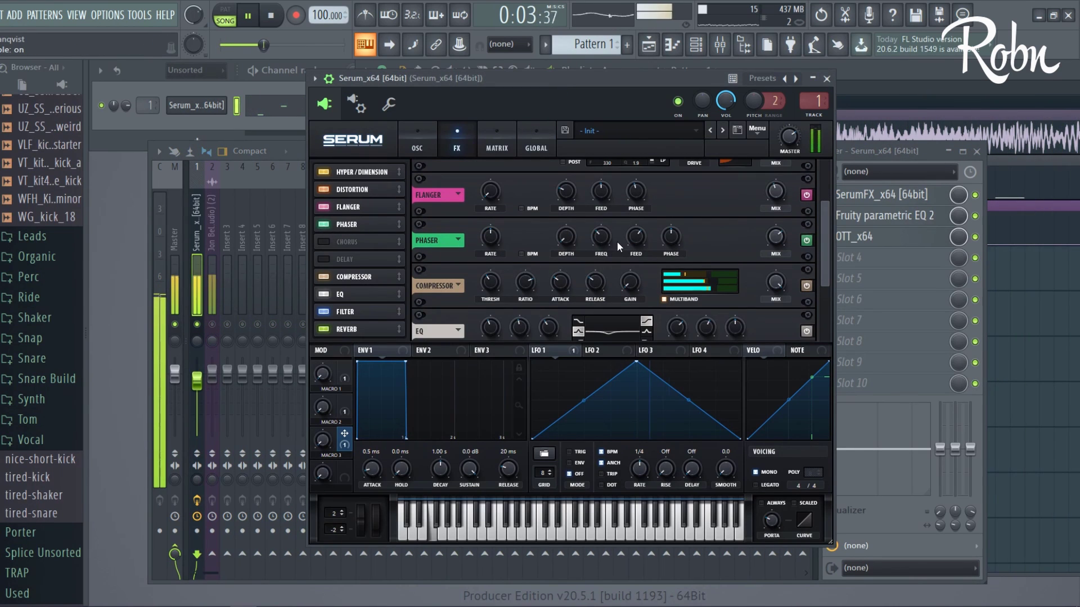
pyautogui.moveTo(784, 234); pyautogui.dragTo(777, 252)
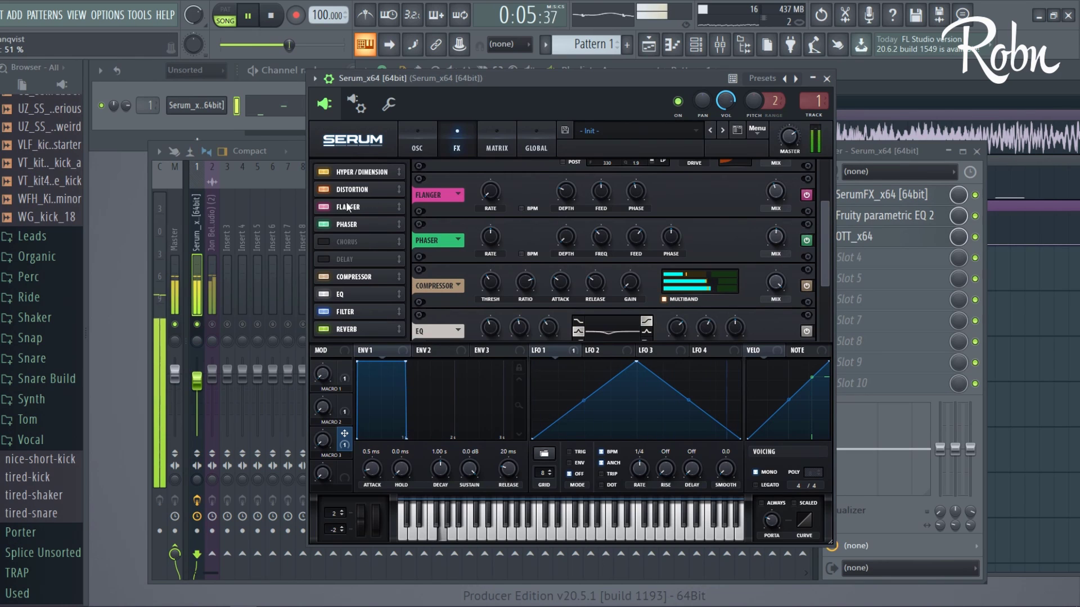
# - Compare the bass with Serum's flanger bypassed and enabled during playback
pyautogui.click(328, 206)
pyautogui.click(326, 206)
pyautogui.click(326, 206)
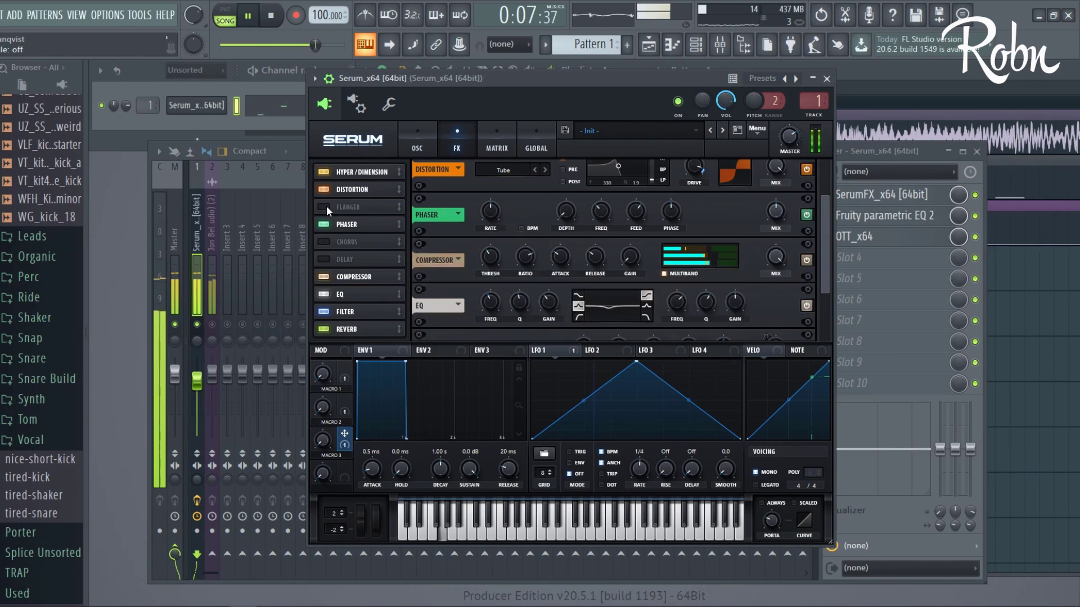
pyautogui.click(325, 205)
pyautogui.click(325, 206)
pyautogui.click(325, 206)
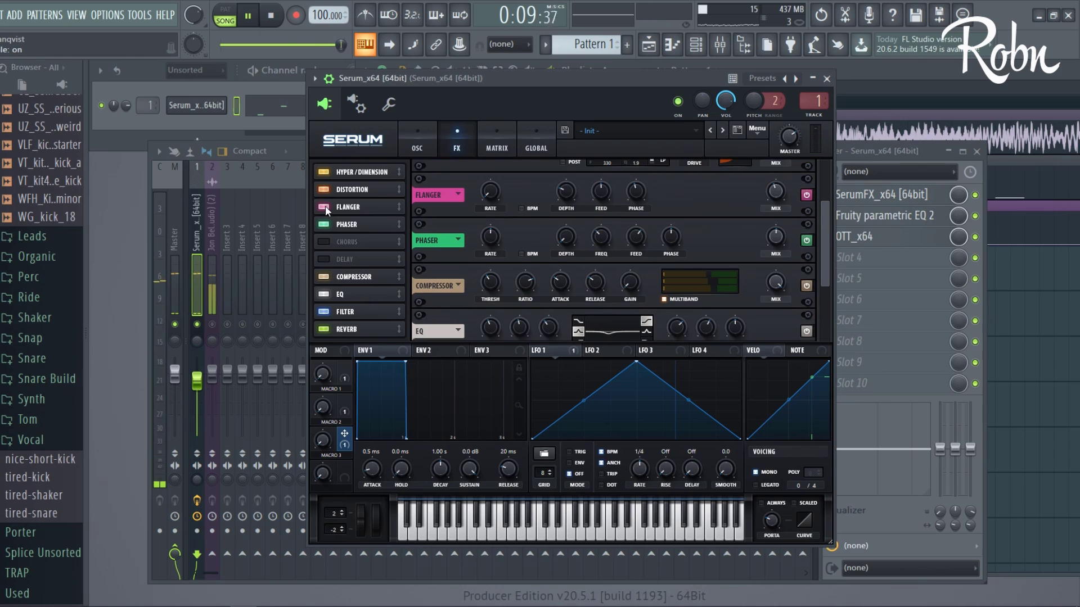
pyautogui.click(325, 206)
pyautogui.click(325, 205)
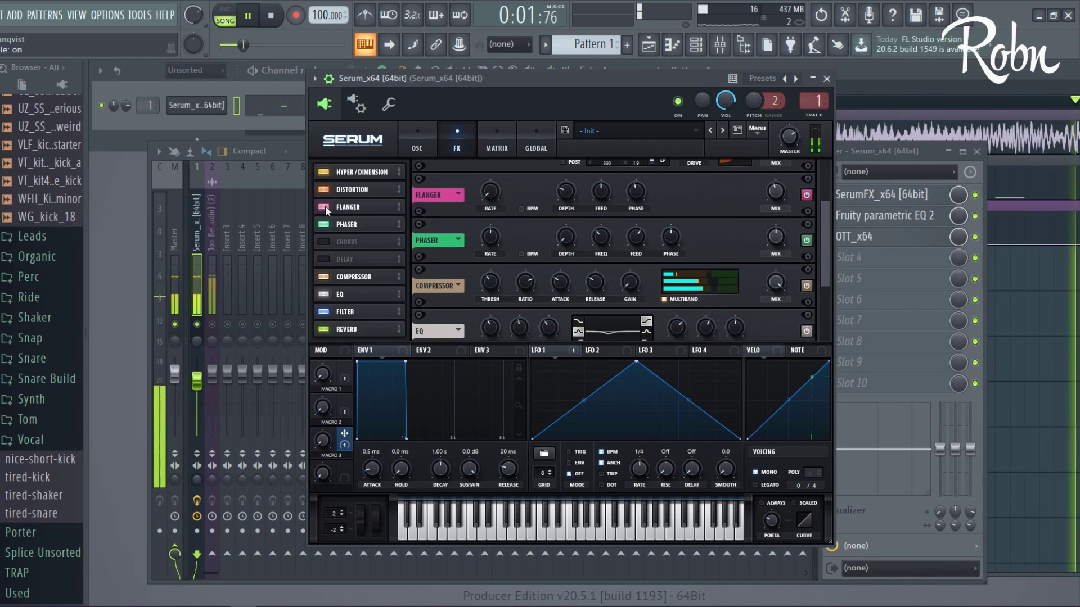
pyautogui.click(325, 206)
pyautogui.click(325, 206)
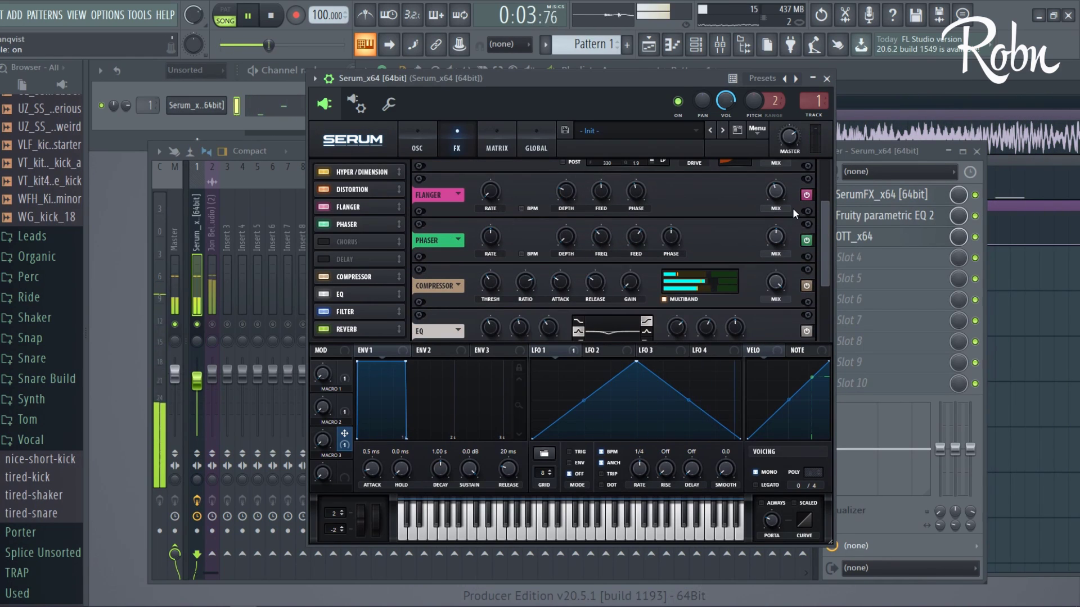
# - Reorder Serum's effects so the flanger comes after the phaser, and set the flanger mix to 29%
pyautogui.click(324, 207)
pyautogui.moveTo(363, 206); pyautogui.dragTo(320, 227)
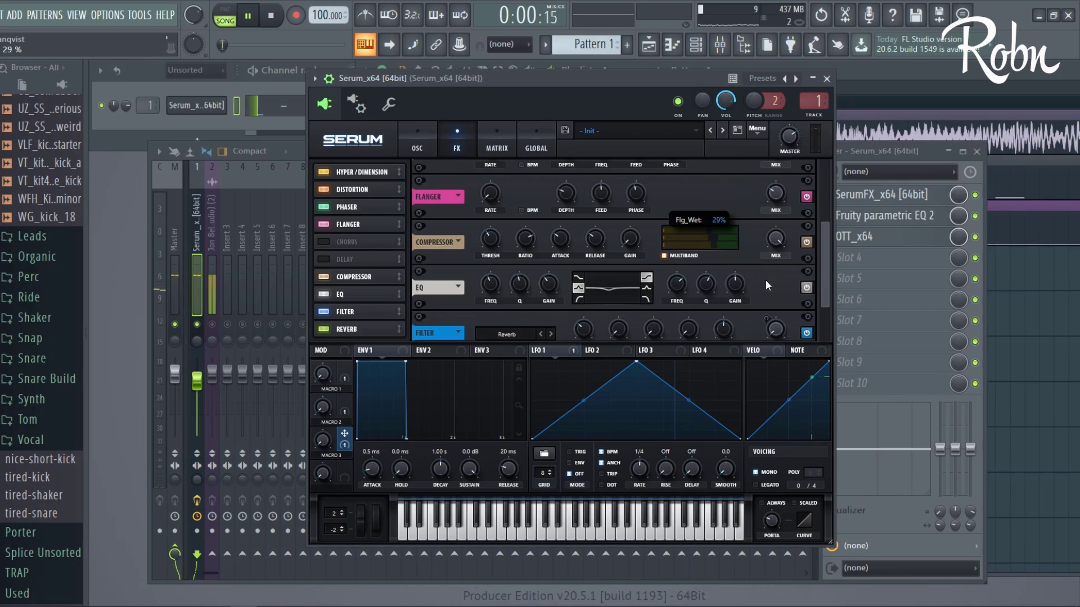
# - Compare the bass with Serum's compressor bypassed and enabled, leaving it on
pyautogui.click(325, 278)
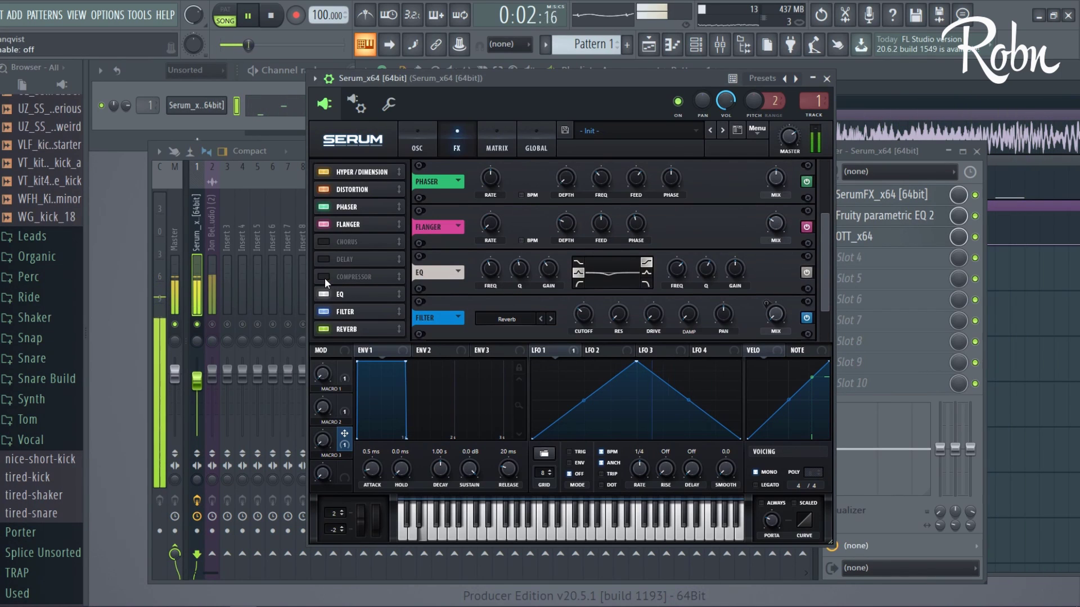
pyautogui.click(325, 278)
pyautogui.click(325, 278)
pyautogui.click(324, 278)
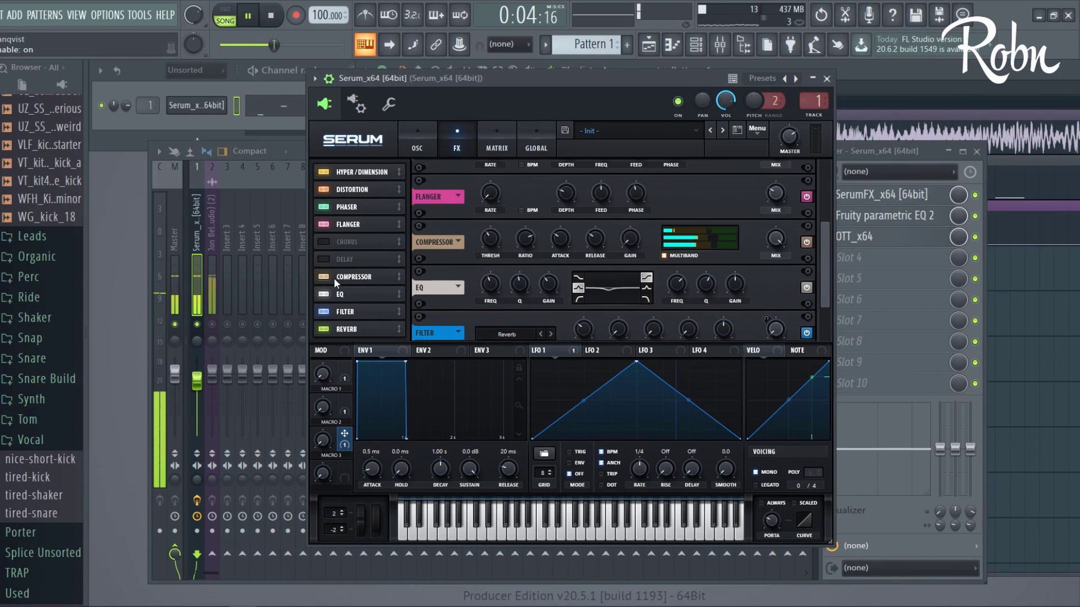
# - Audition the patch without the noise oscillator, enable it again and set its pitch to 55%
pyautogui.click(416, 135)
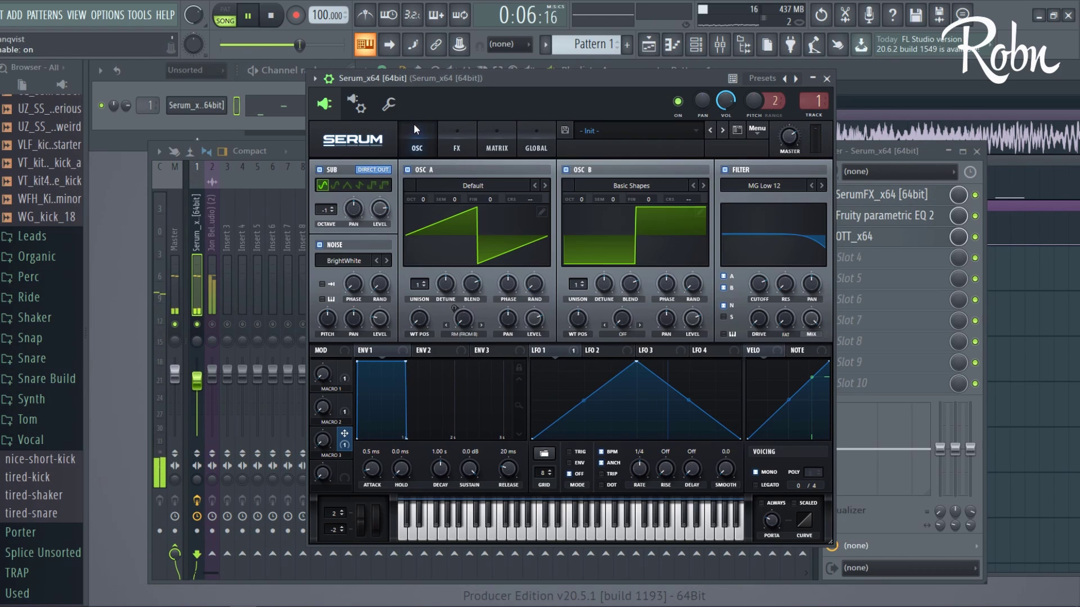
pyautogui.click(320, 245)
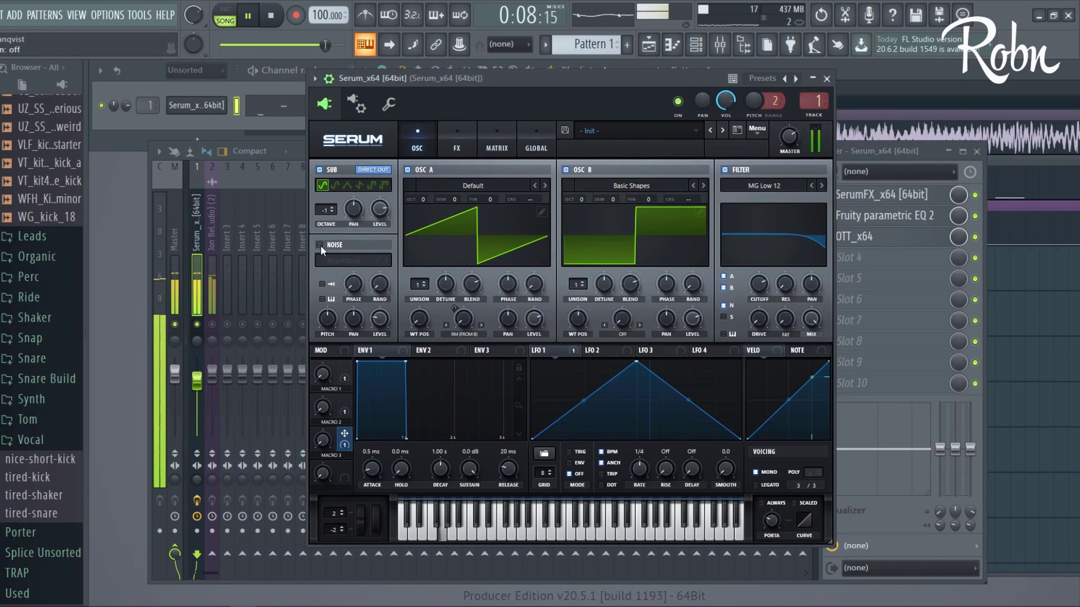
pyautogui.click(319, 245)
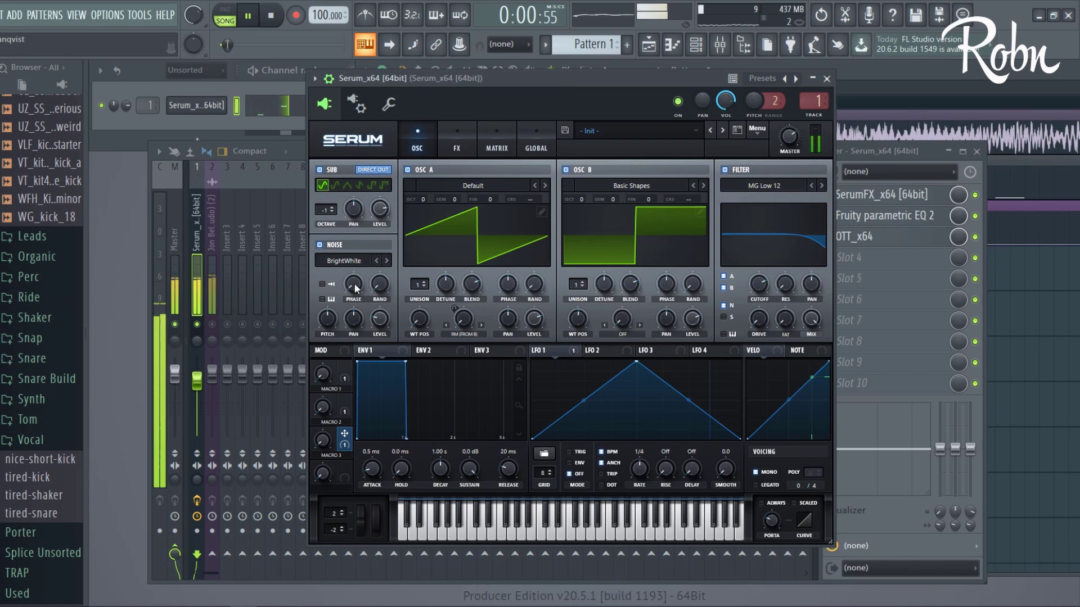
pyautogui.moveTo(333, 318)
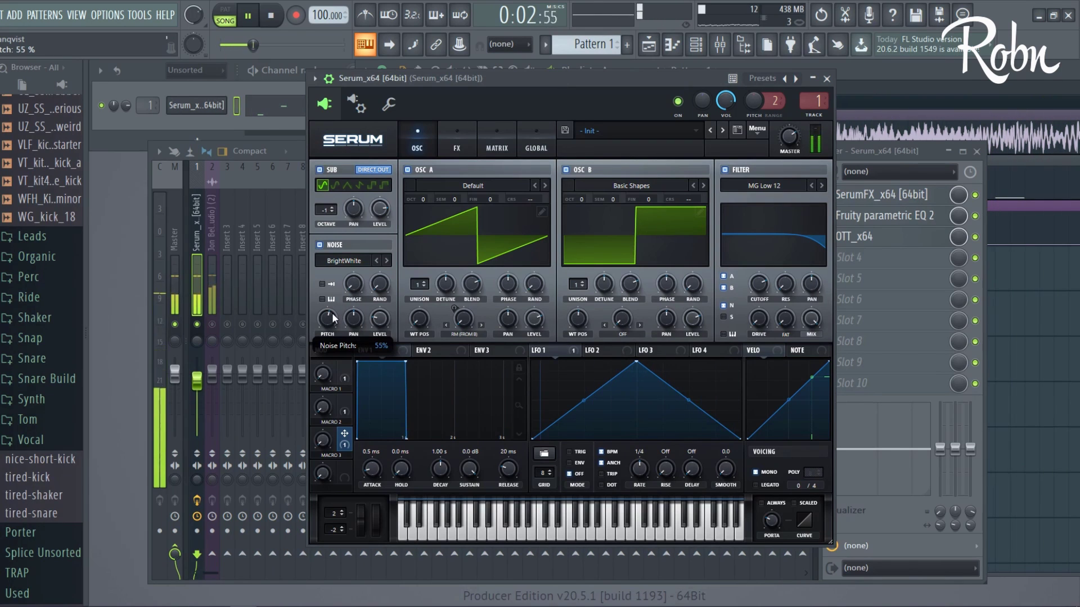
# - Try modulating oscillator A's wavetable position with LFO 2, and remove that modulator
pyautogui.click(603, 350)
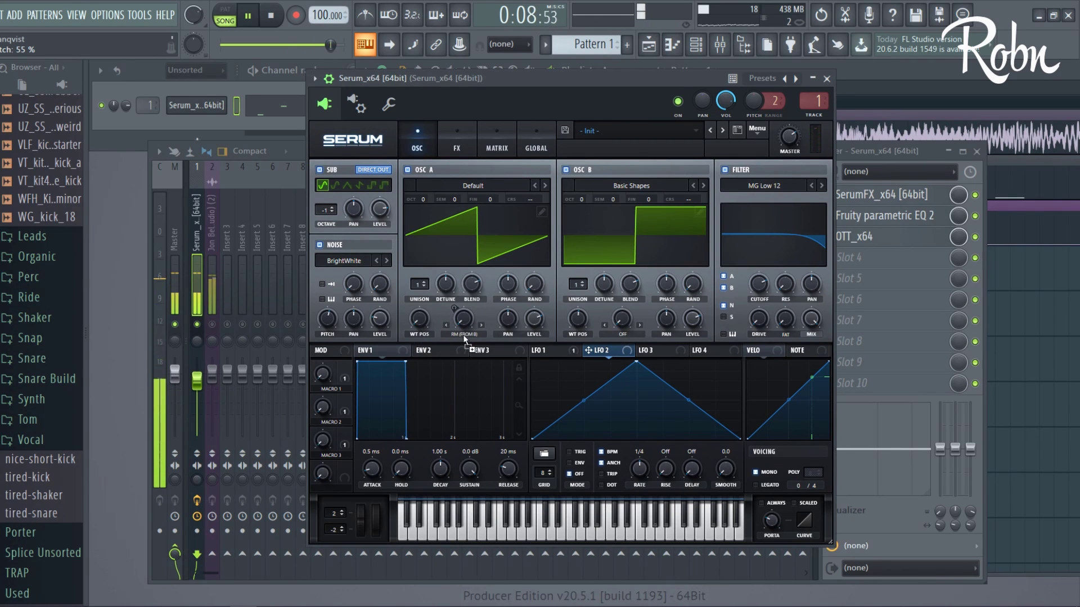
pyautogui.rightClick(413, 319)
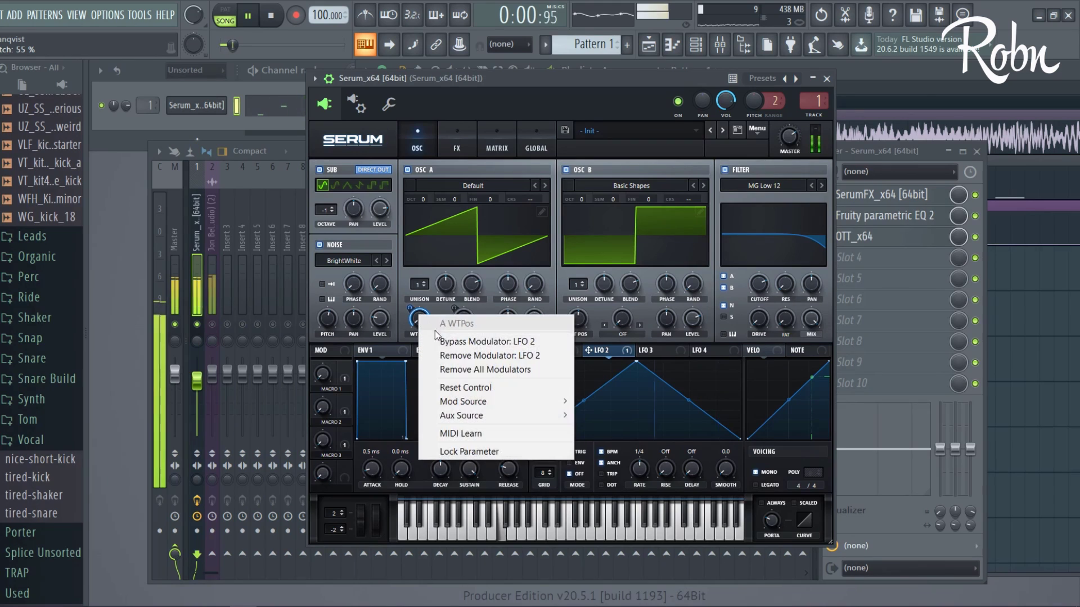
pyautogui.click(571, 353)
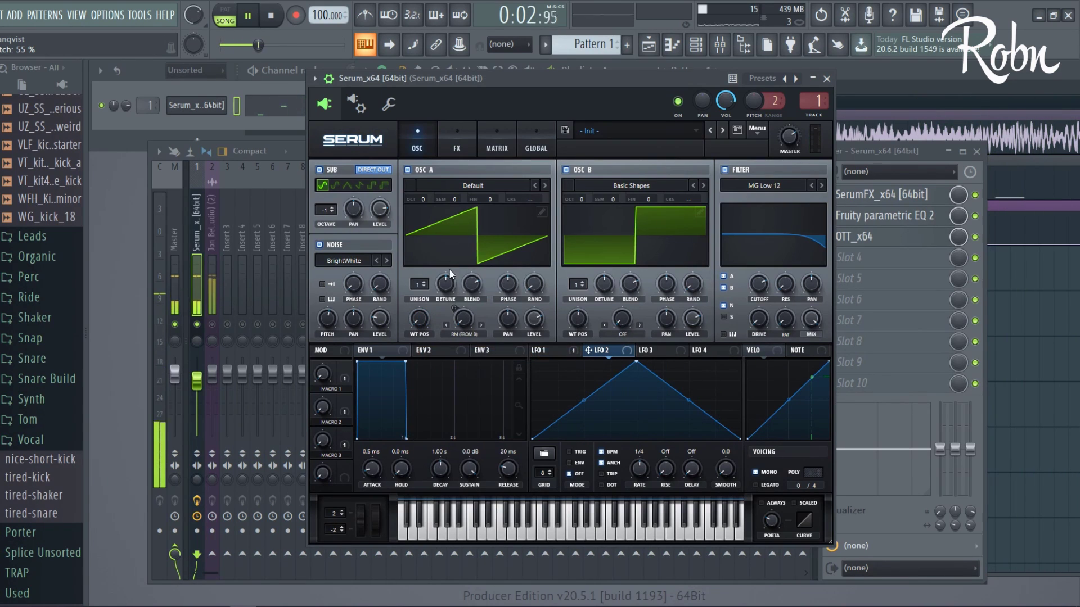
# - Try three unison voices with a detune of 0.01 on oscillator A, and return it to one voice
pyautogui.moveTo(419, 285); pyautogui.dragTo(419, 270)
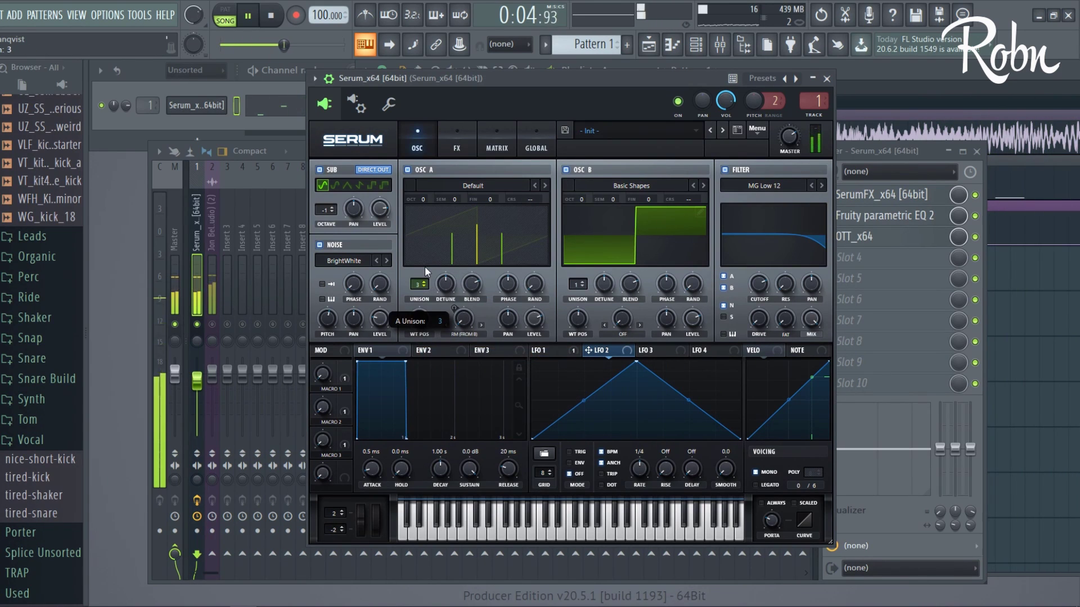
pyautogui.click(456, 141)
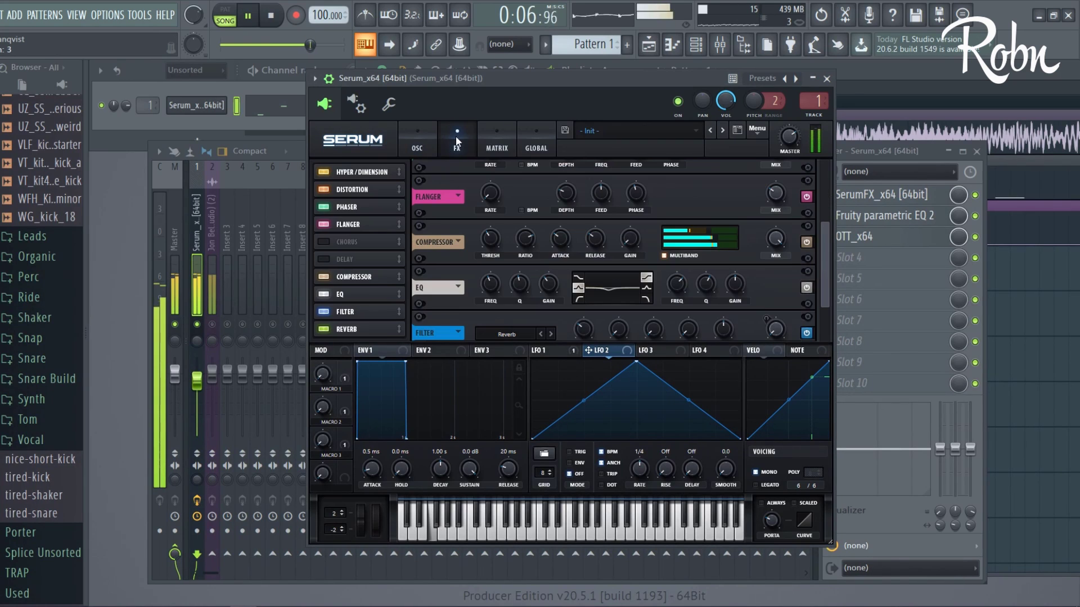
pyautogui.click(535, 142)
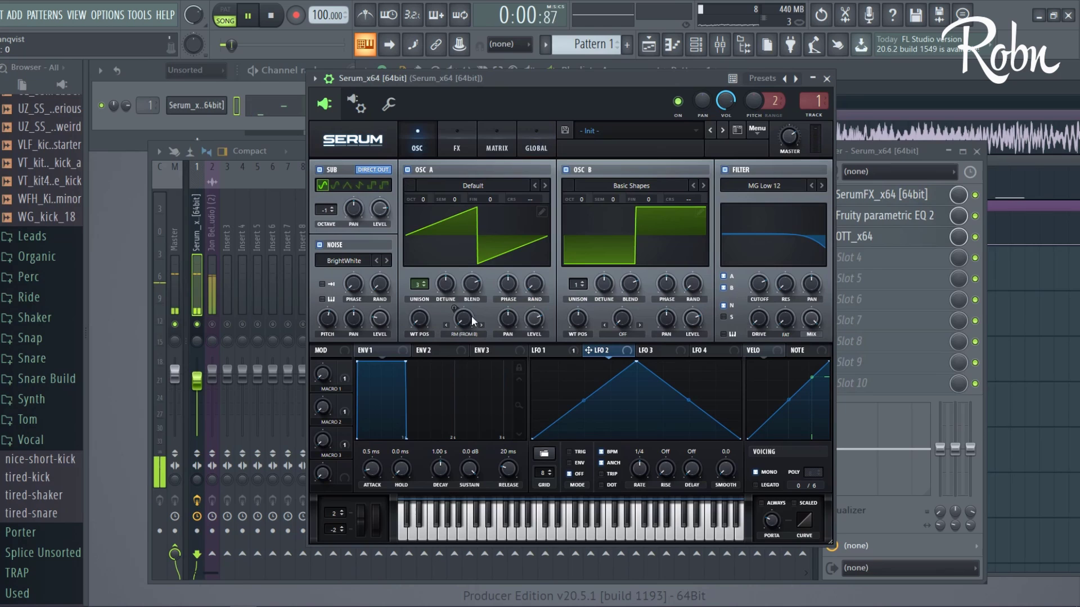
pyautogui.moveTo(445, 284); pyautogui.dragTo(452, 354)
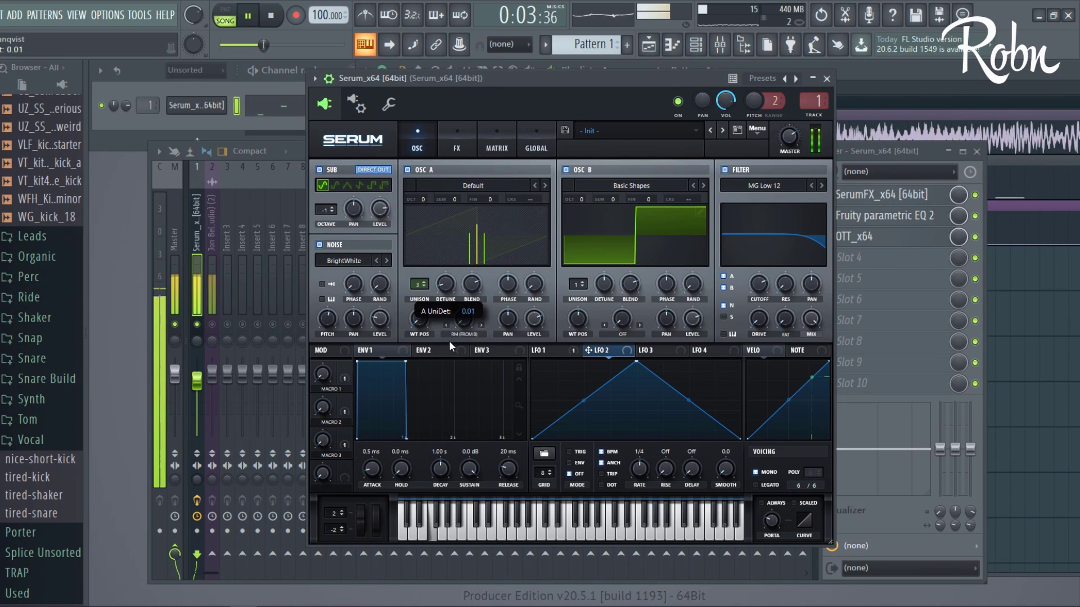
pyautogui.click(421, 170)
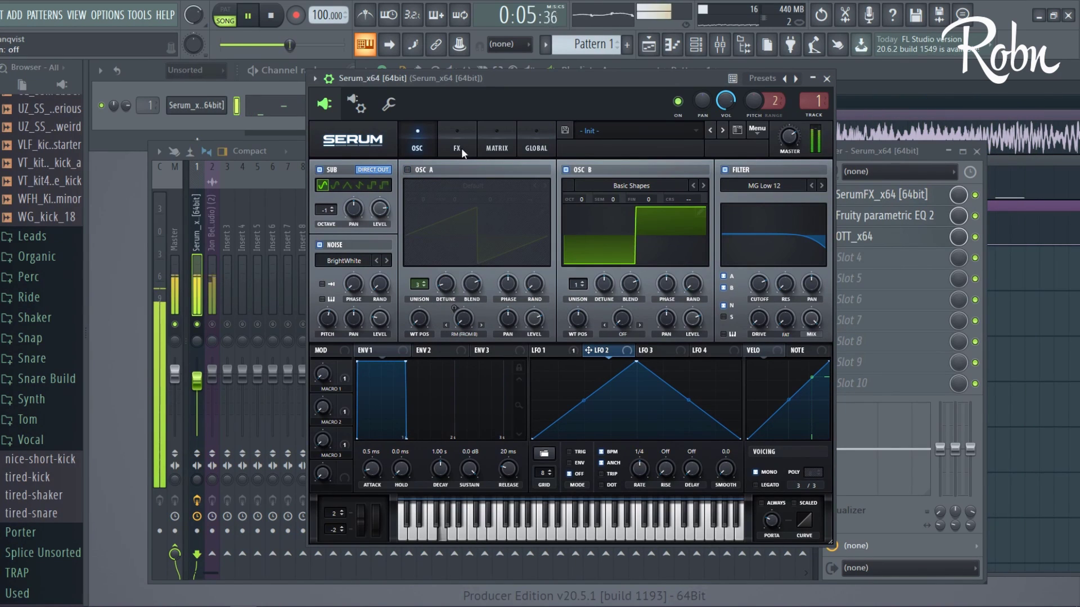
pyautogui.click(422, 169)
pyautogui.moveTo(418, 285); pyautogui.dragTo(417, 353)
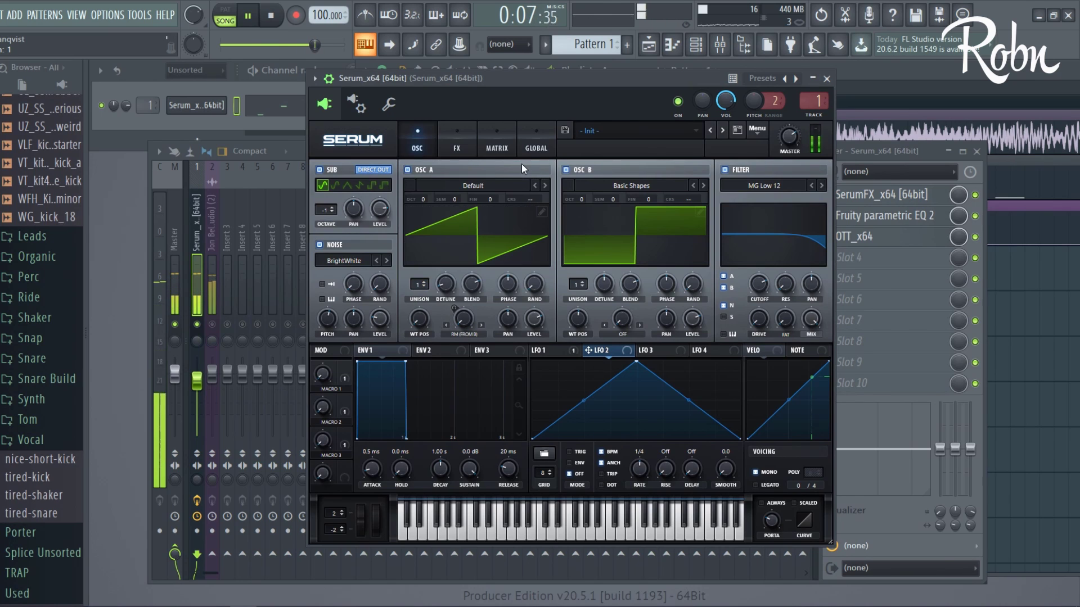
# - Check the global unison settings, audition the patch without oscillator B, then enable it again and adjust its level
pyautogui.click(535, 145)
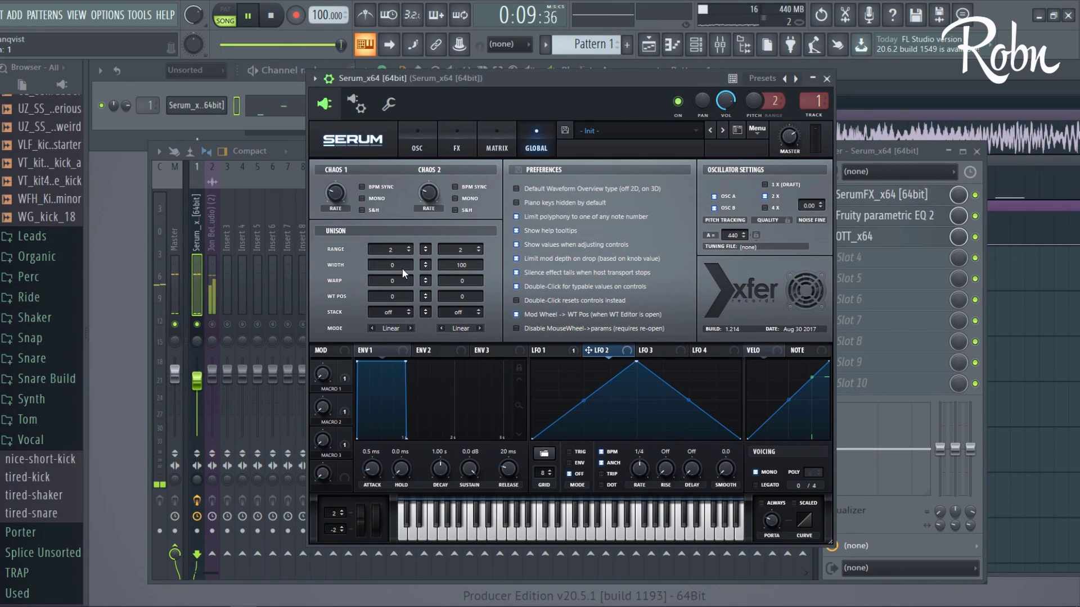
pyautogui.click(427, 142)
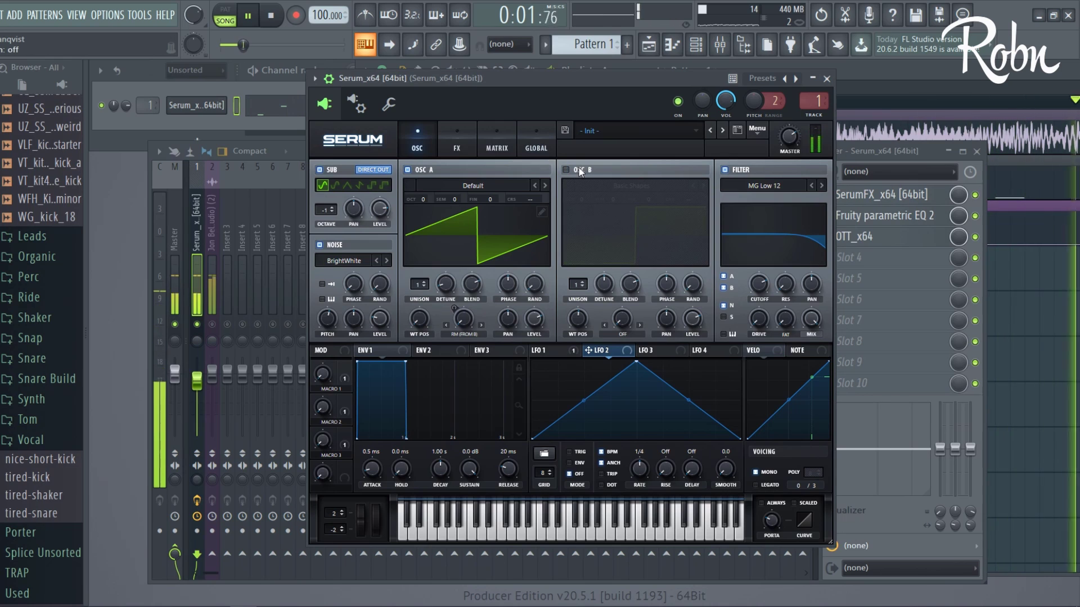
pyautogui.click(567, 170)
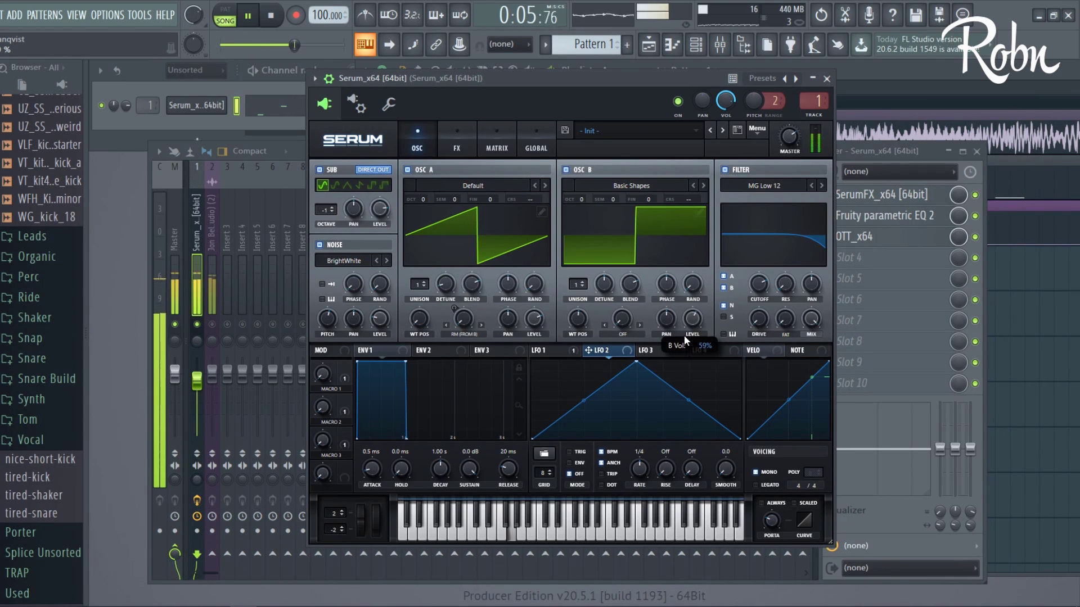
pyautogui.moveTo(686, 327); pyautogui.dragTo(675, 304)
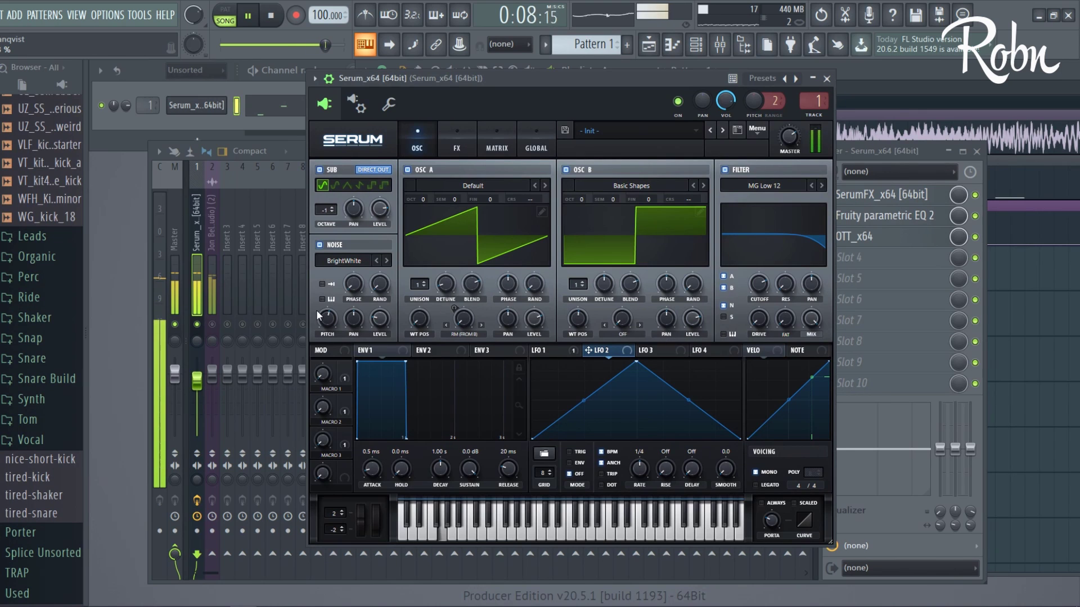
# - Solo the reference track to compare it with the bass, mute it again and return to Serum's oscillators
pyautogui.click(213, 326)
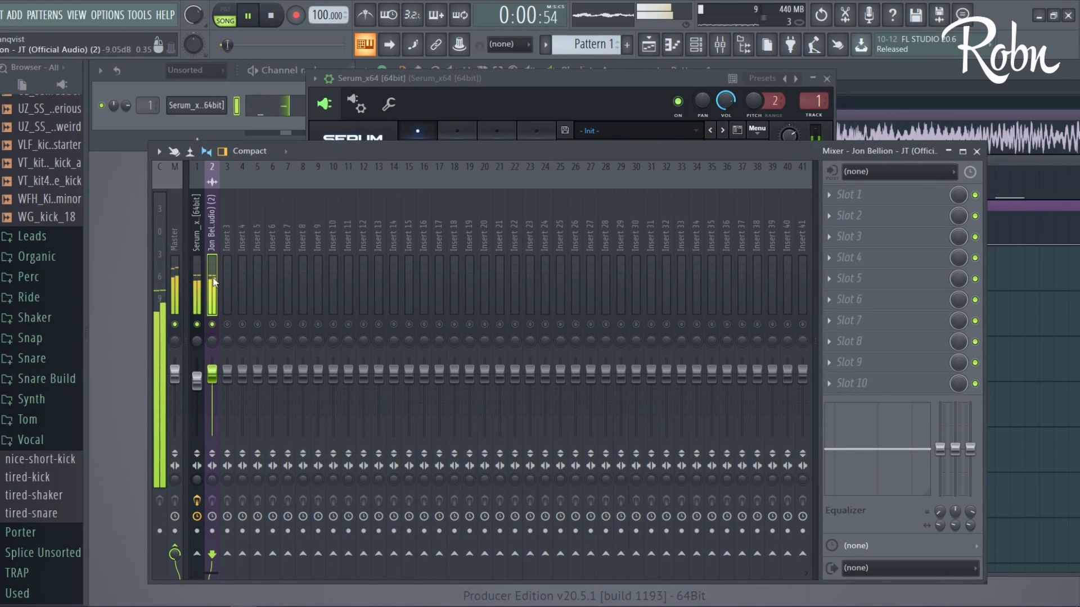
pyautogui.rightClick(213, 325)
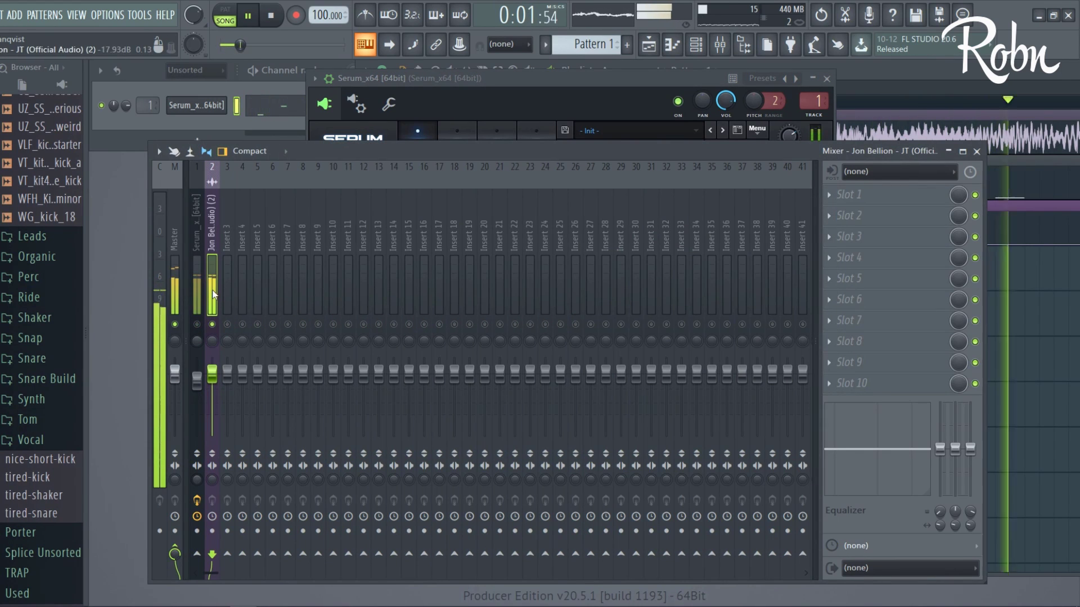
pyautogui.rightClick(213, 325)
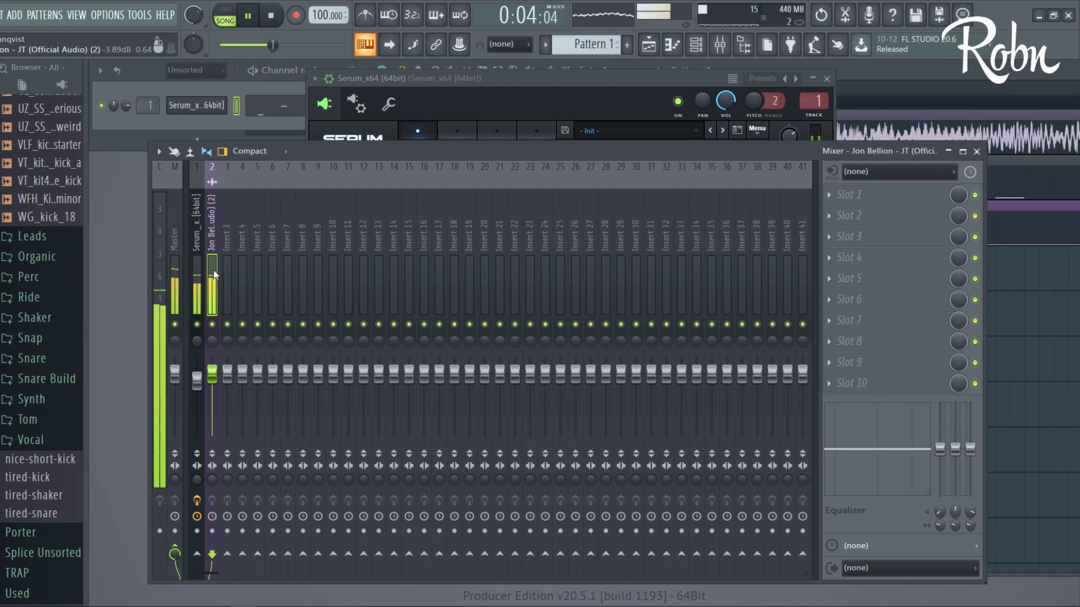
pyautogui.click(213, 325)
pyautogui.click(595, 74)
pyautogui.click(453, 135)
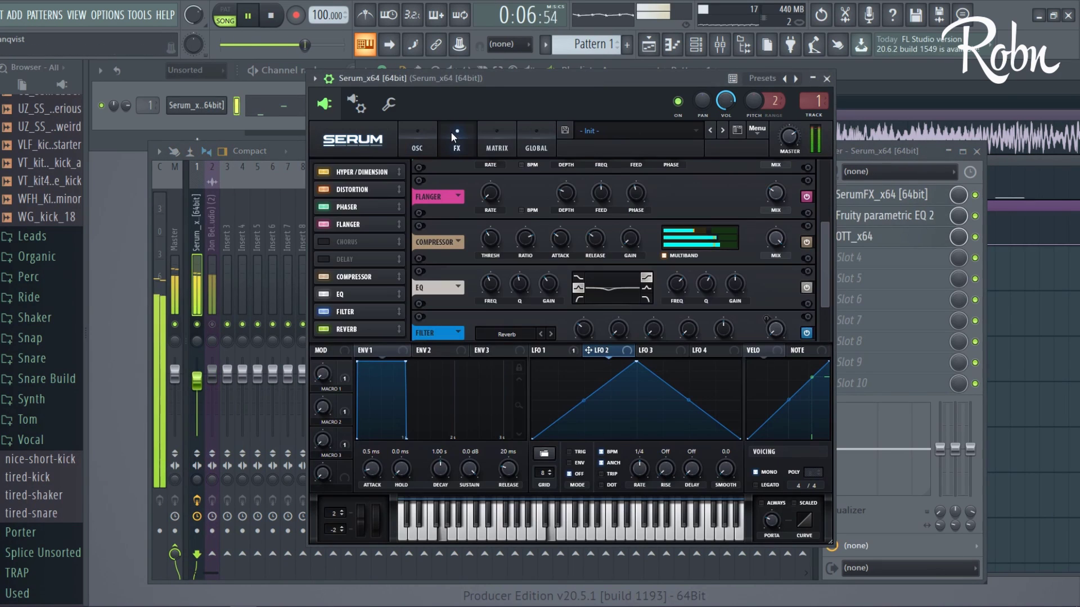
pyautogui.click(434, 129)
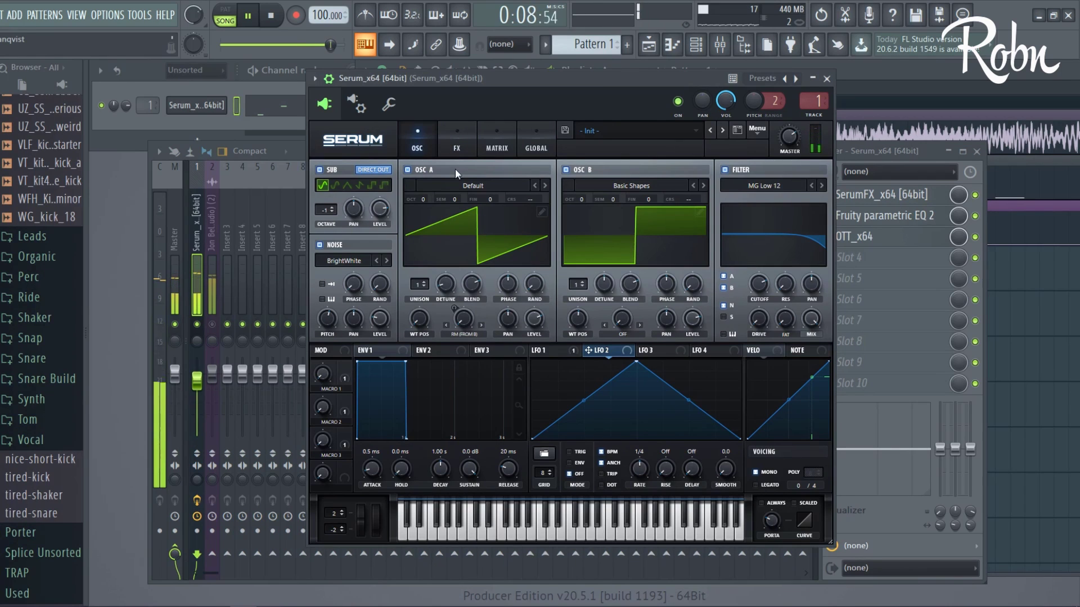
# - Bypass the phaser in Serum's effects to hear its contribution and enable it again
pyautogui.click(454, 147)
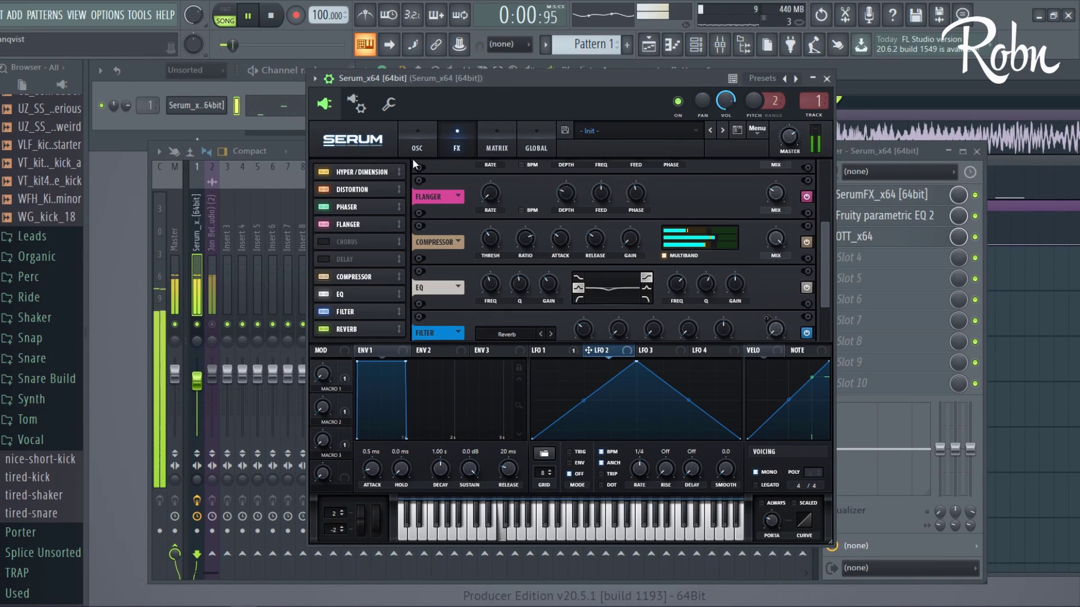
pyautogui.click(324, 207)
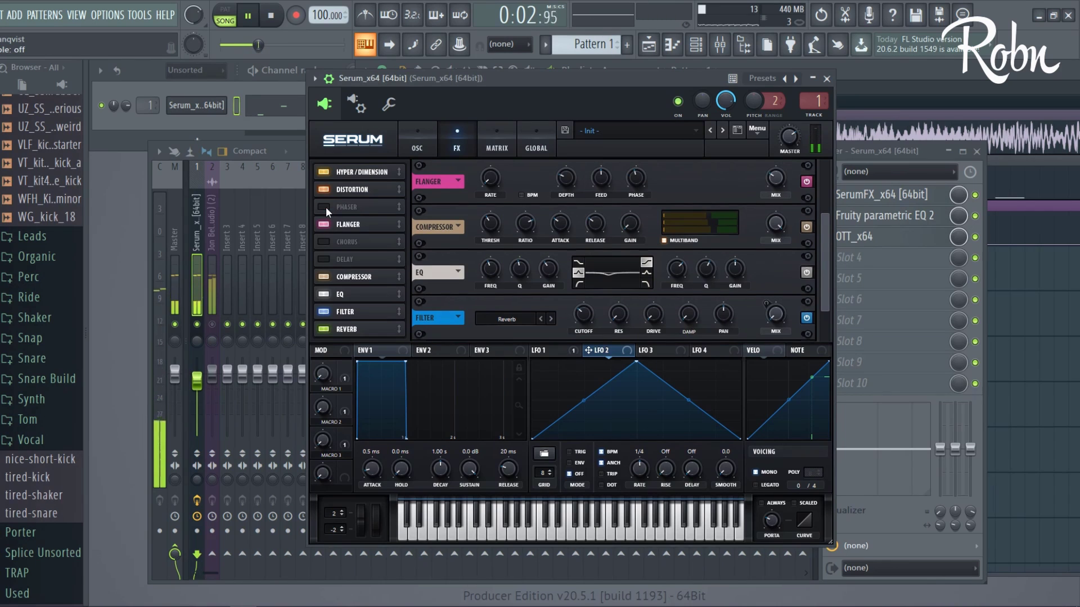
pyautogui.click(324, 207)
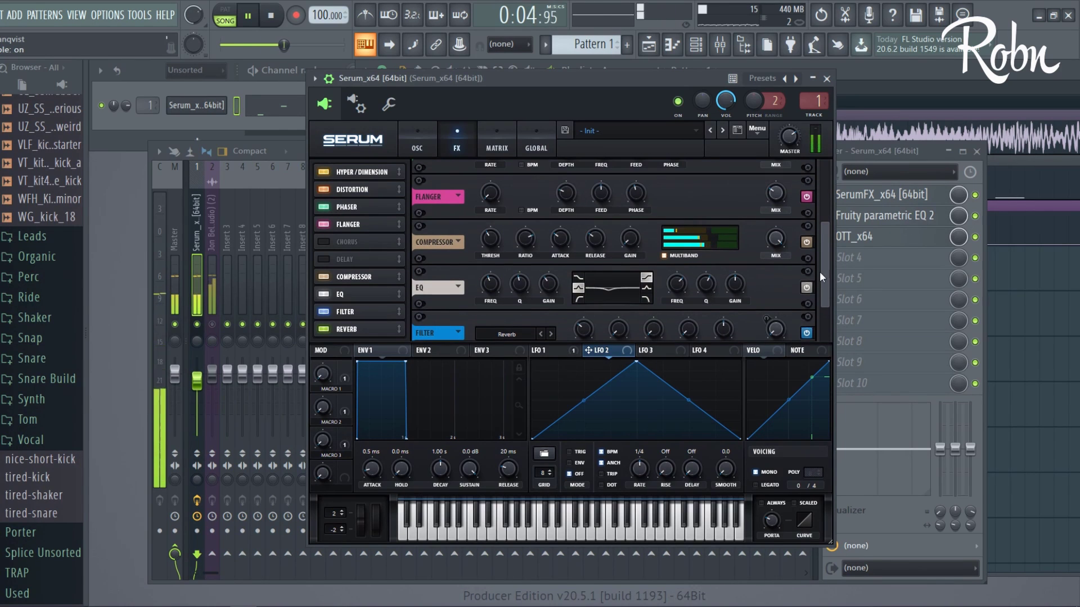
pyautogui.moveTo(826, 270); pyautogui.dragTo(826, 239)
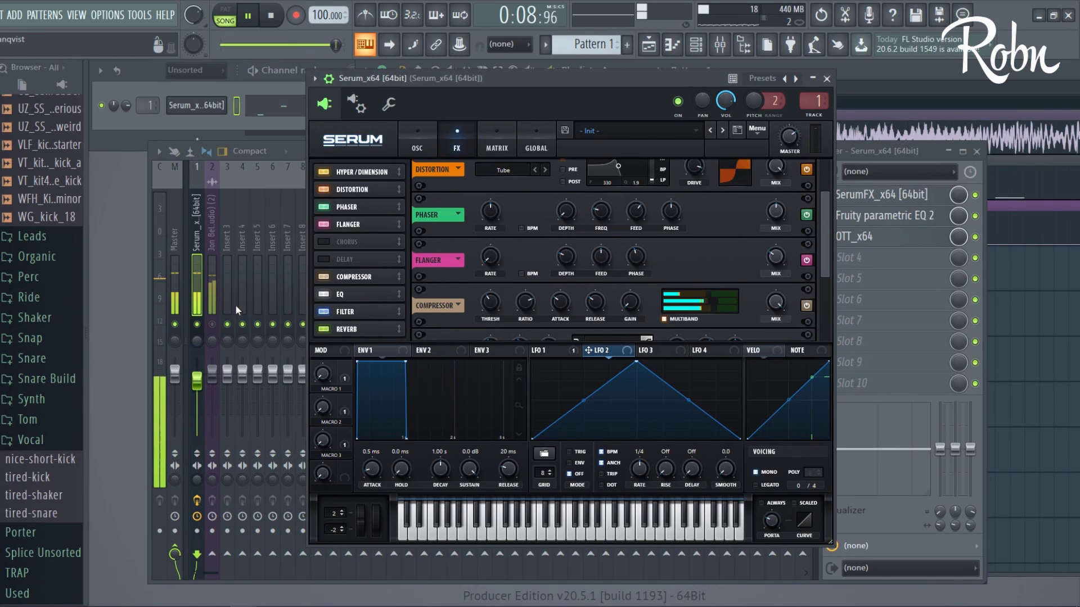
# - Bring in the reference track in the mixer to compare it with the bass, mute it again and return to Serum
pyautogui.click(214, 309)
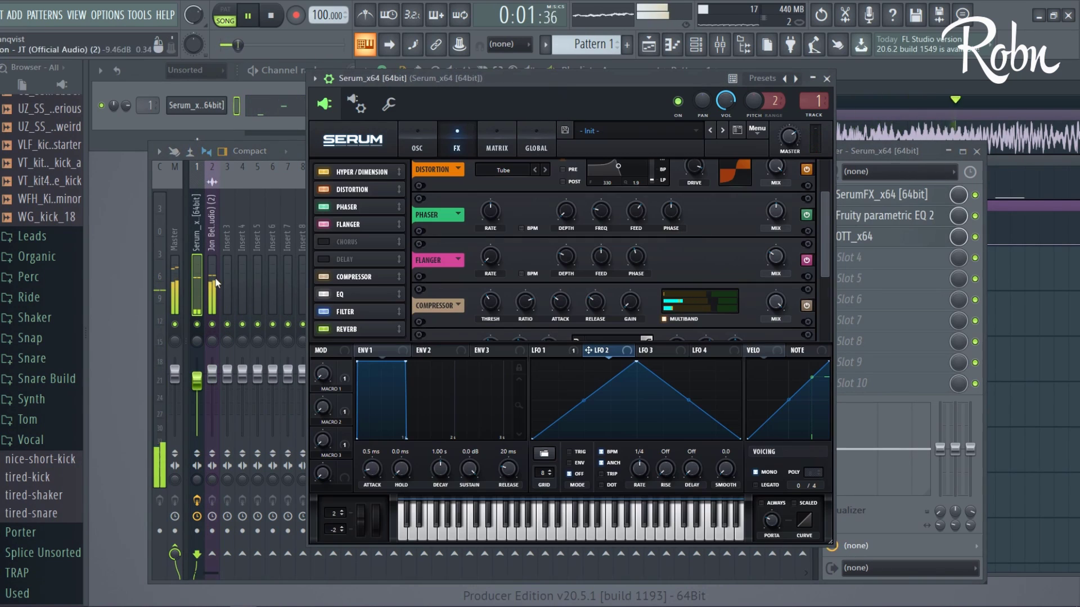
pyautogui.click(214, 325)
pyautogui.click(227, 285)
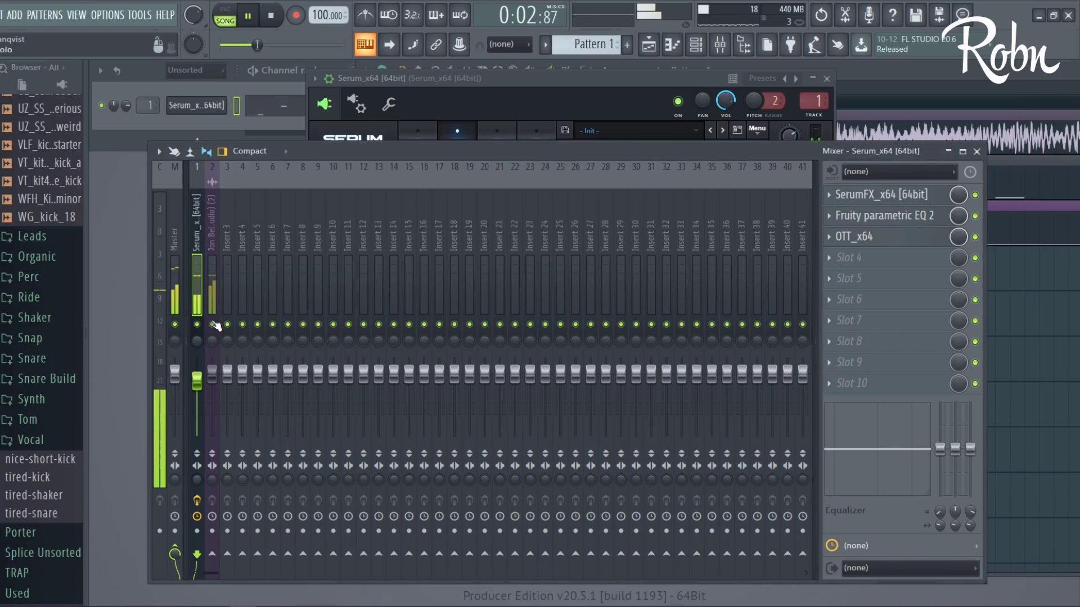
pyautogui.click(210, 283)
pyautogui.click(197, 286)
pyautogui.click(514, 91)
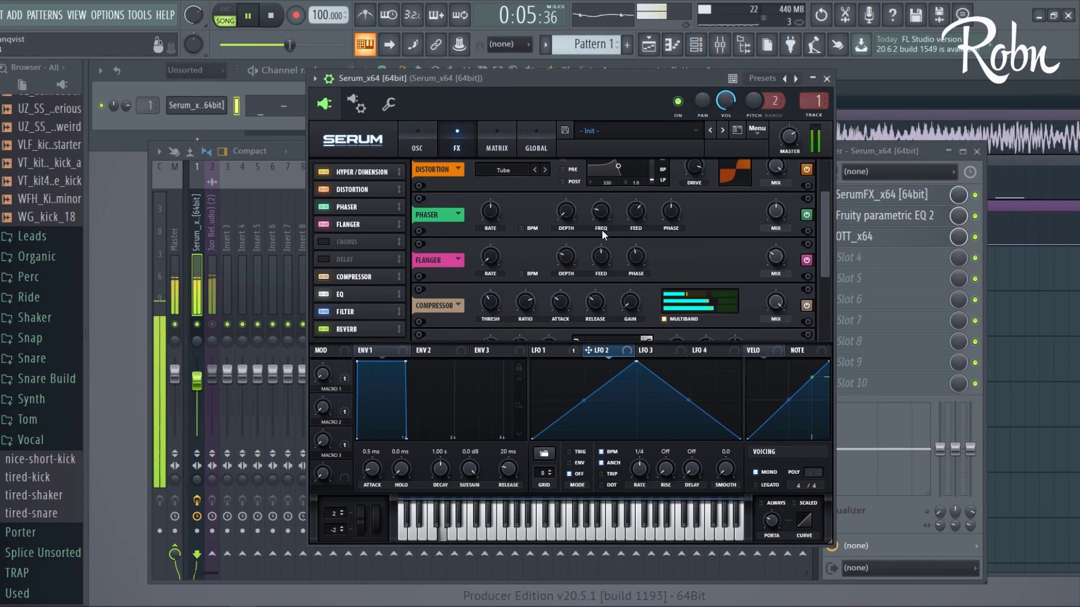
# - Fine-tune the phaser's frequency and return to the start of Serum's effects rack
pyautogui.click(603, 209)
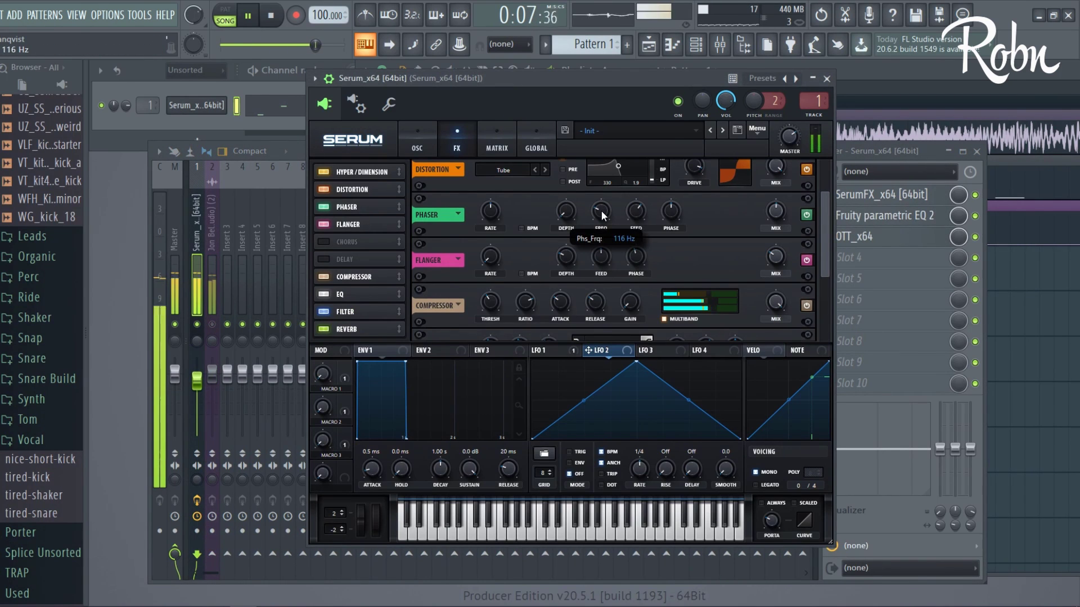
pyautogui.moveTo(602, 211)
pyautogui.mouseDown()
pyautogui.moveTo(607, 141)
pyautogui.moveTo(605, 207)
pyautogui.mouseUp()
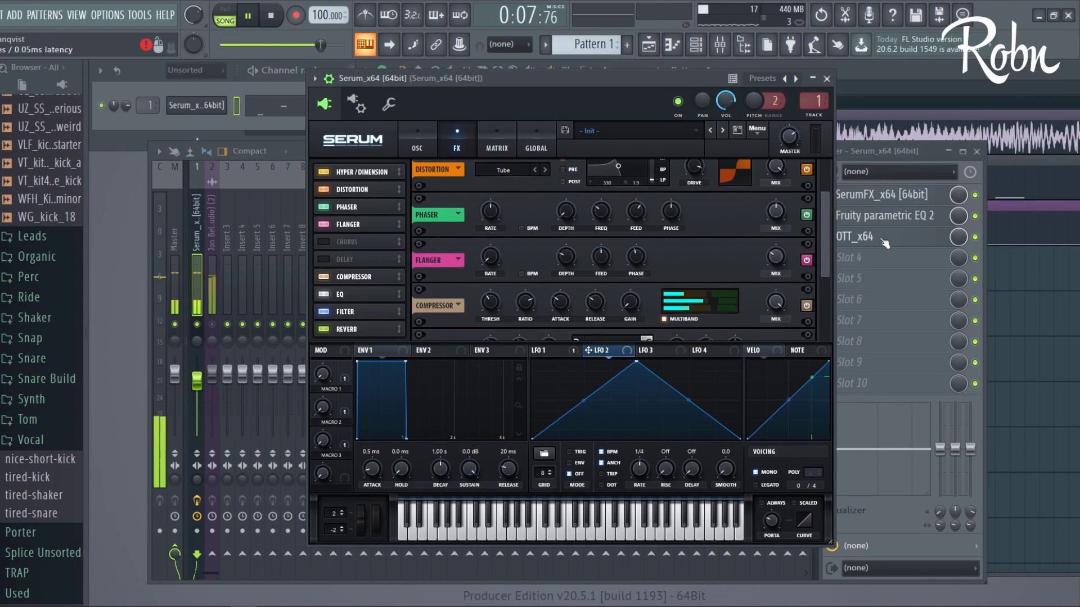
pyautogui.moveTo(360, 172)
pyautogui.mouseDown()
pyautogui.moveTo(371, 330)
pyautogui.moveTo(370, 167)
pyautogui.mouseUp()
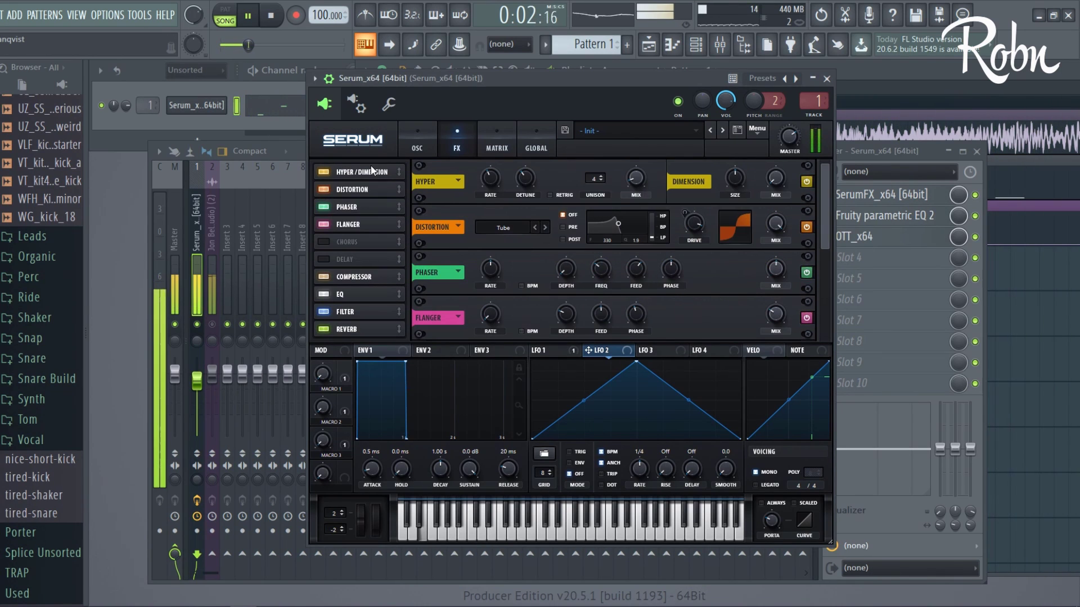
# - Unsolo the Serum mixer track so the reference plays alongside it, and return to Serum
pyautogui.click(194, 275)
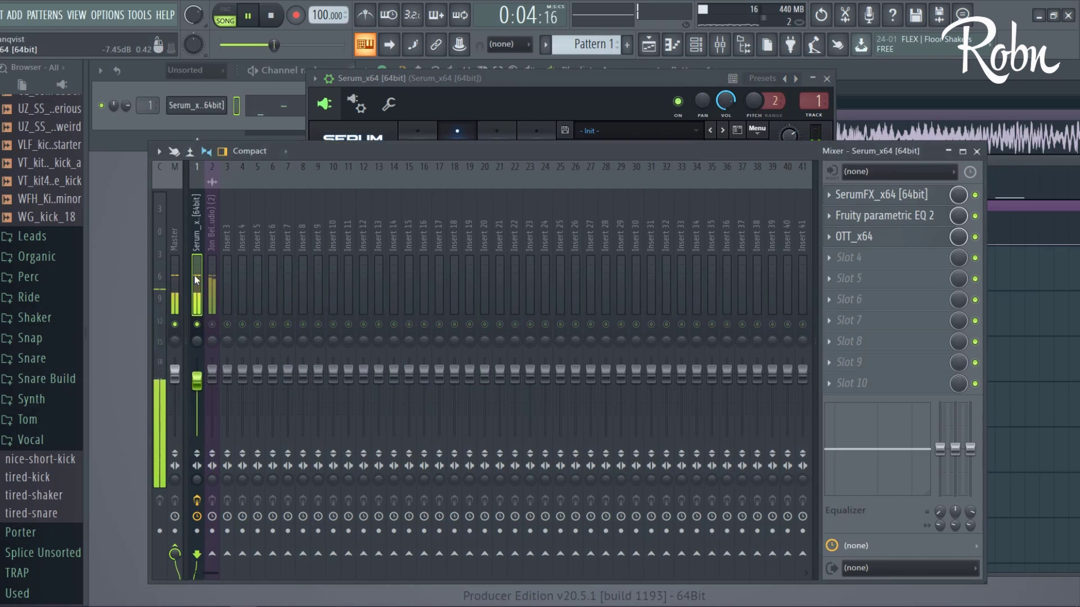
pyautogui.rightClick(194, 325)
pyautogui.click(521, 78)
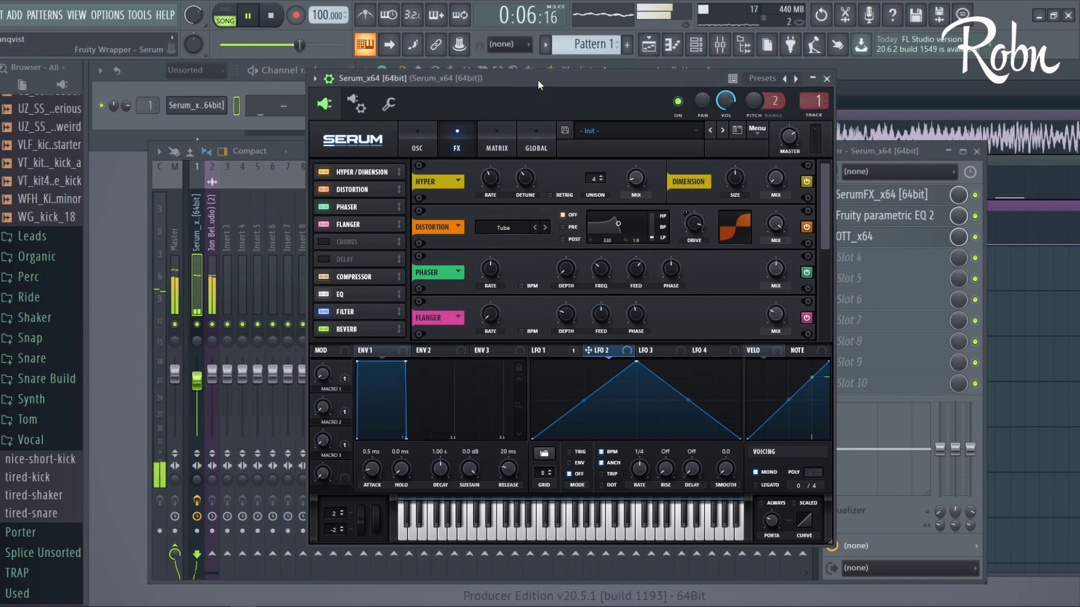
# - Save the Serum patch as a user preset named jon-bellion-jt-bass
pyautogui.click(419, 140)
pyautogui.click(565, 131)
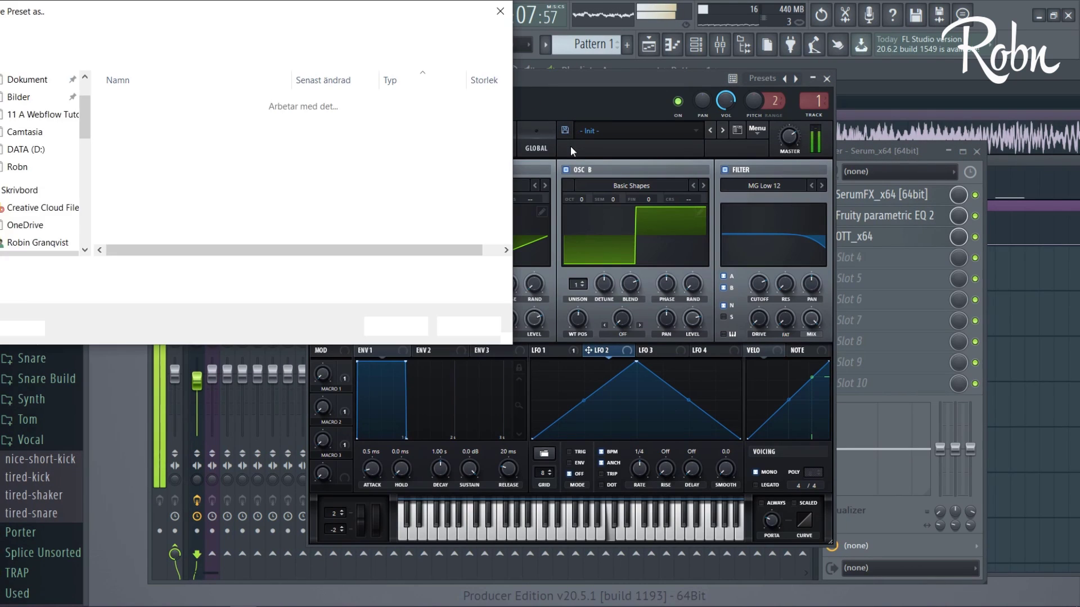
pyautogui.write('jon-')
pyautogui.write('bellion-')
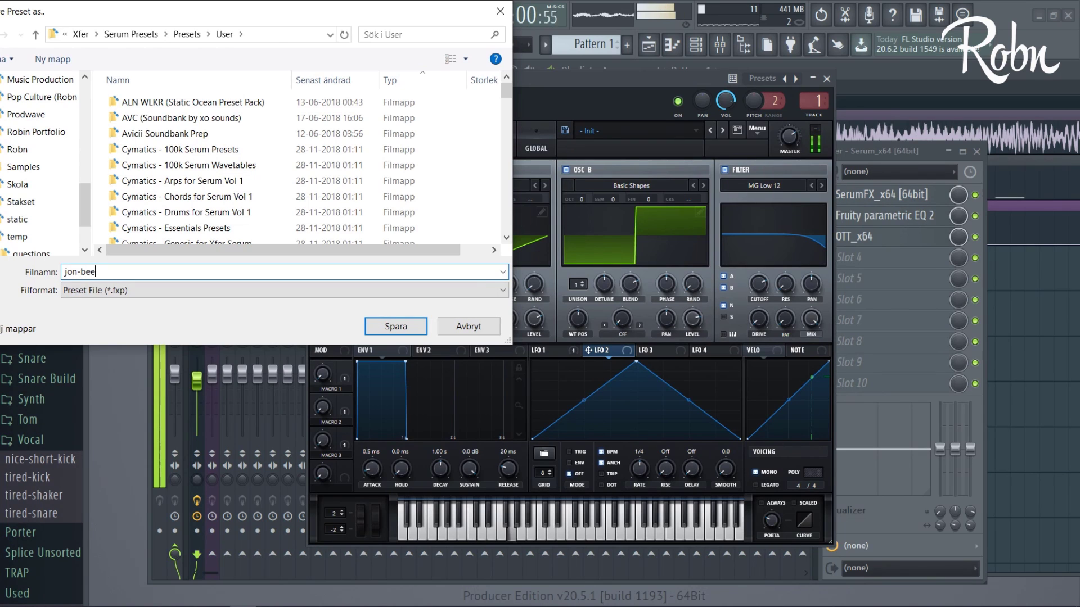
pyautogui.write('jt')
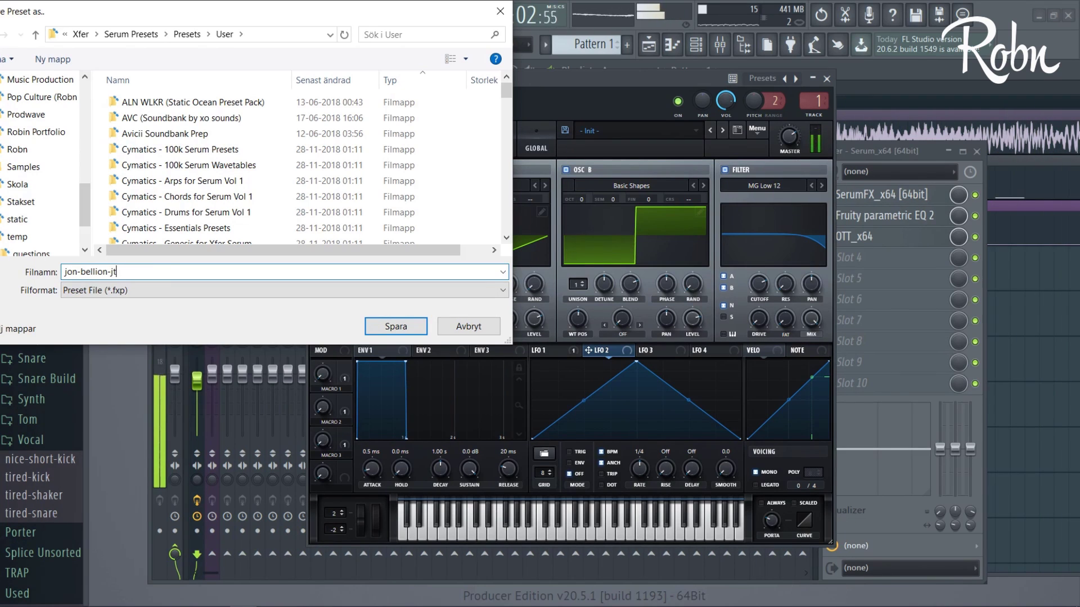
pyautogui.write('-bass')
pyautogui.press('Return')
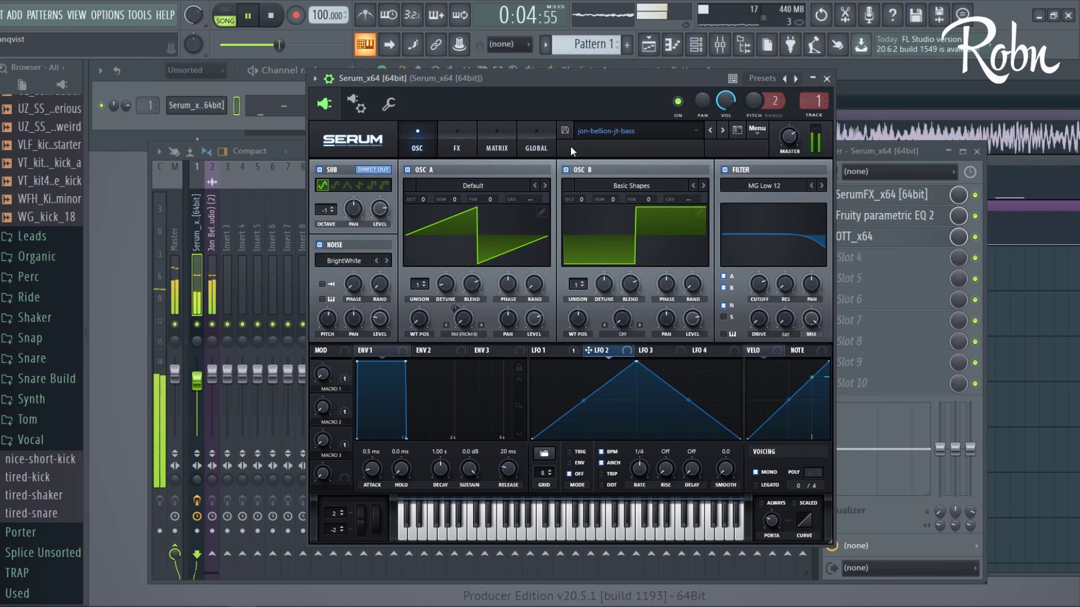
# - Bring up the playlist and solo the reference audio on Track 1 on and off to compare it with the bass pattern
pyautogui.moveTo(584, 78); pyautogui.dragTo(632, 81)
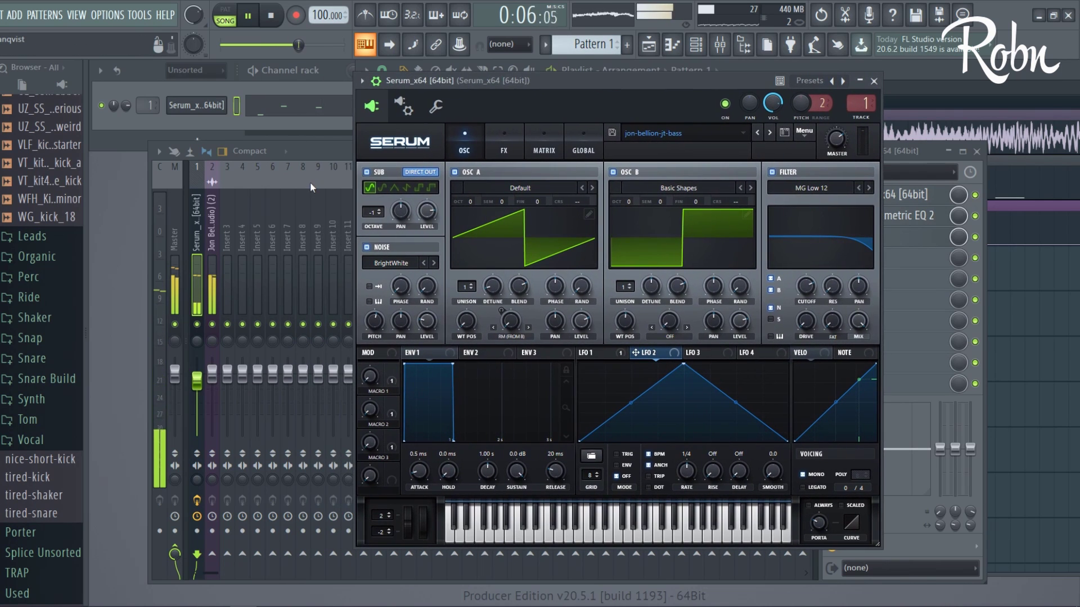
pyautogui.click(212, 276)
pyautogui.press('F5')
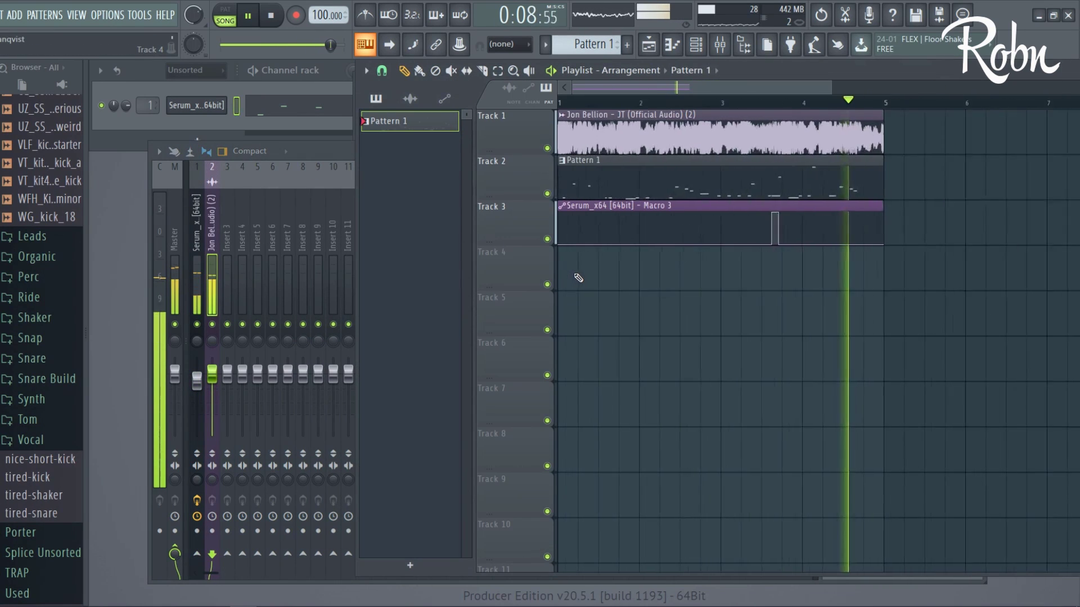
pyautogui.keyDown('ctrl'); pyautogui.scroll(2, 578, 278); pyautogui.keyUp('ctrl')
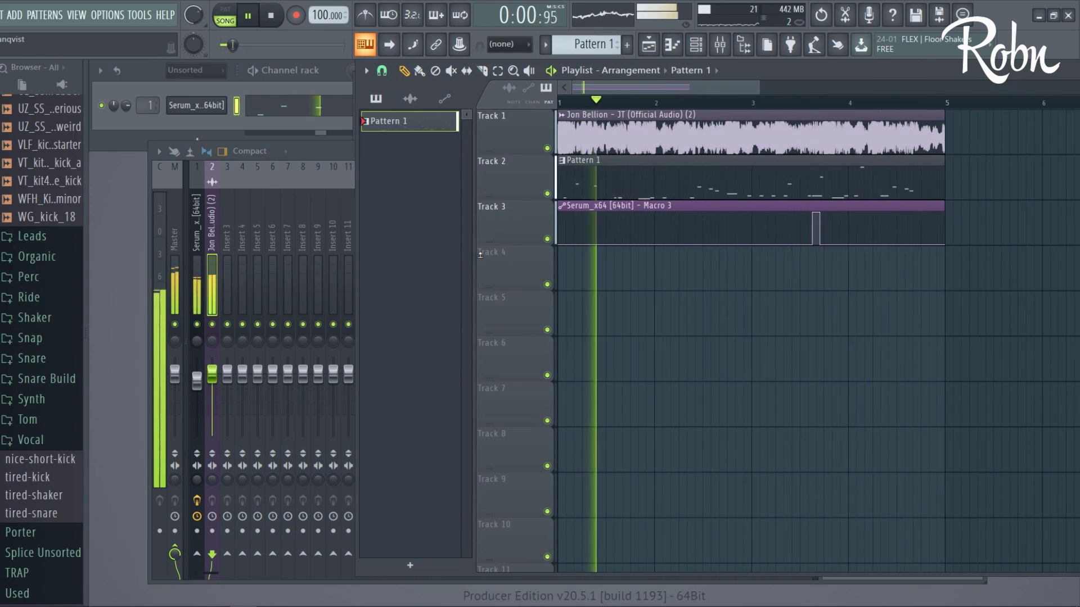
pyautogui.keyDown('ctrl'); pyautogui.scroll(2, 498, 233); pyautogui.keyUp('ctrl')
pyautogui.keyDown('ctrl'); pyautogui.scroll(1, 498, 232); pyautogui.keyUp('ctrl')
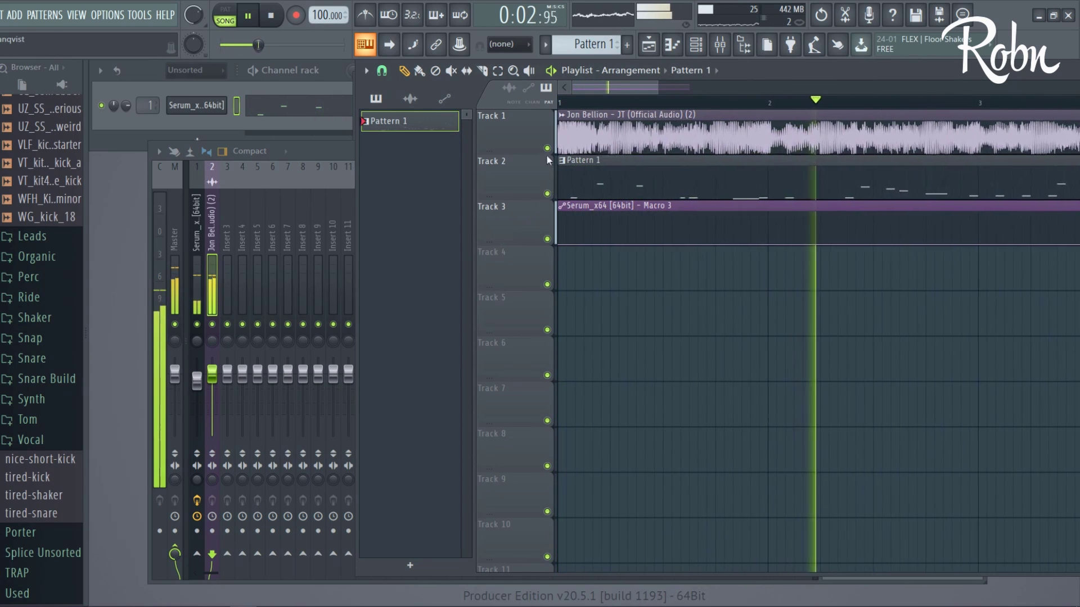
pyautogui.rightClick(547, 148)
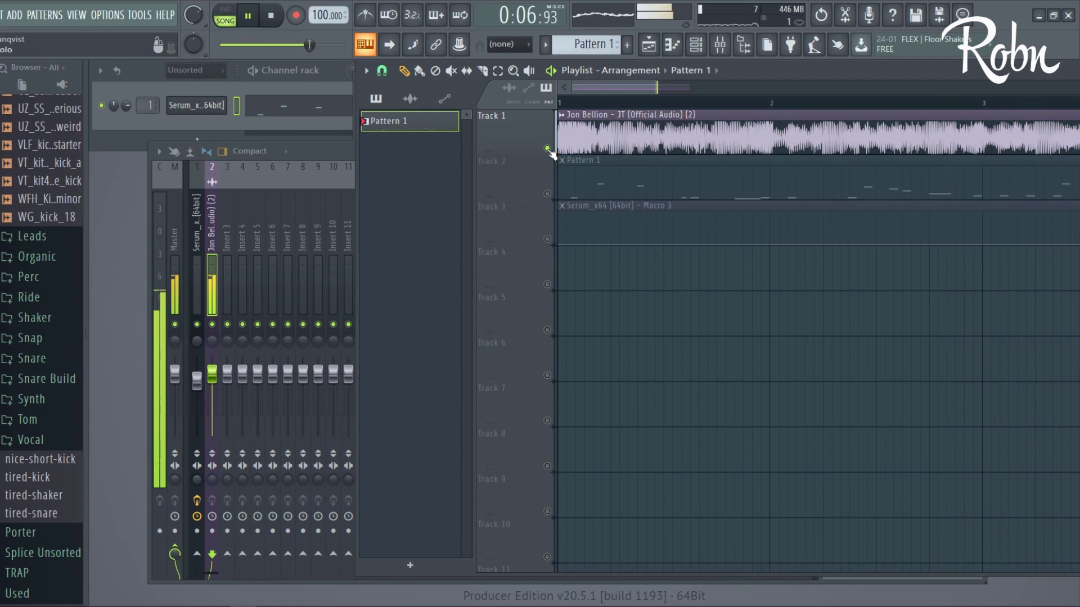
pyautogui.rightClick(547, 149)
pyautogui.click(547, 149)
pyautogui.rightClick(547, 148)
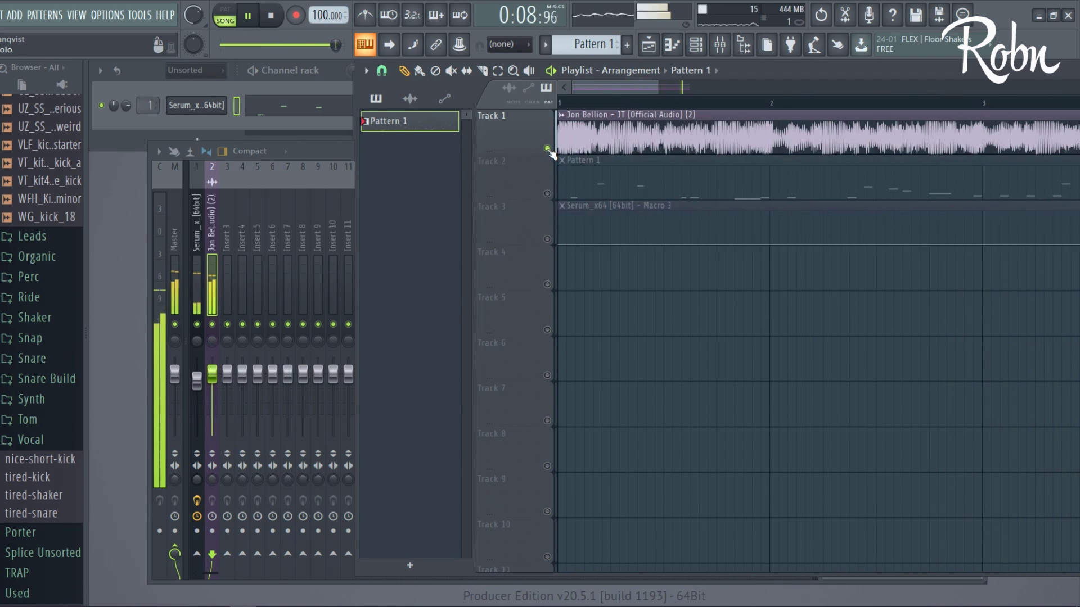
# - Restart playback and compare the opening of bar 1 by alternating between the reference audio and the bass pattern
pyautogui.press('space')
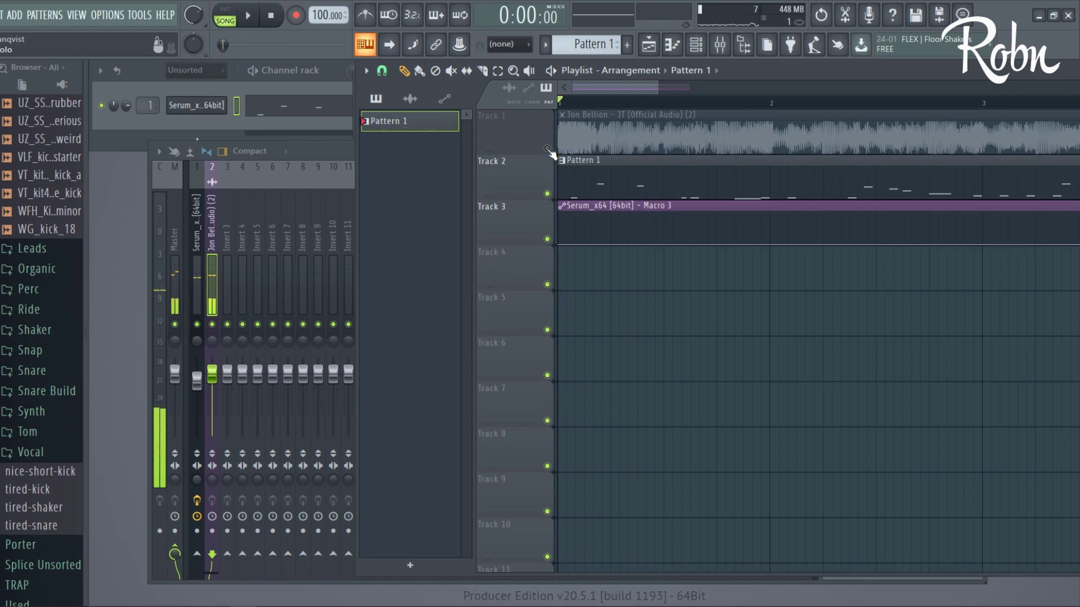
pyautogui.rightClick(547, 148)
pyautogui.click(547, 149)
pyautogui.rightClick(547, 148)
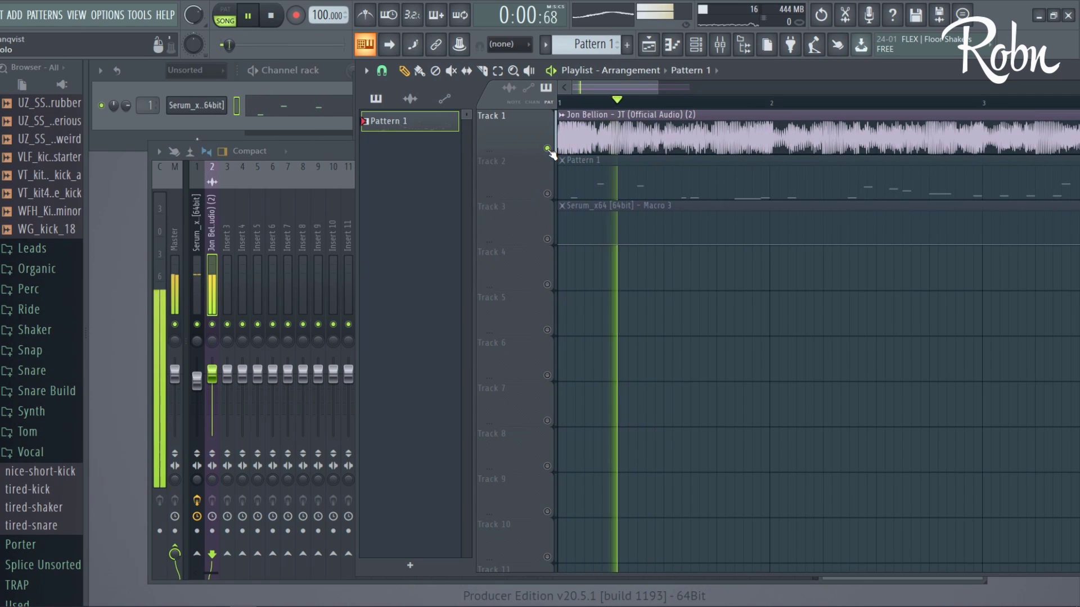
pyautogui.click(548, 149)
pyautogui.click(547, 148)
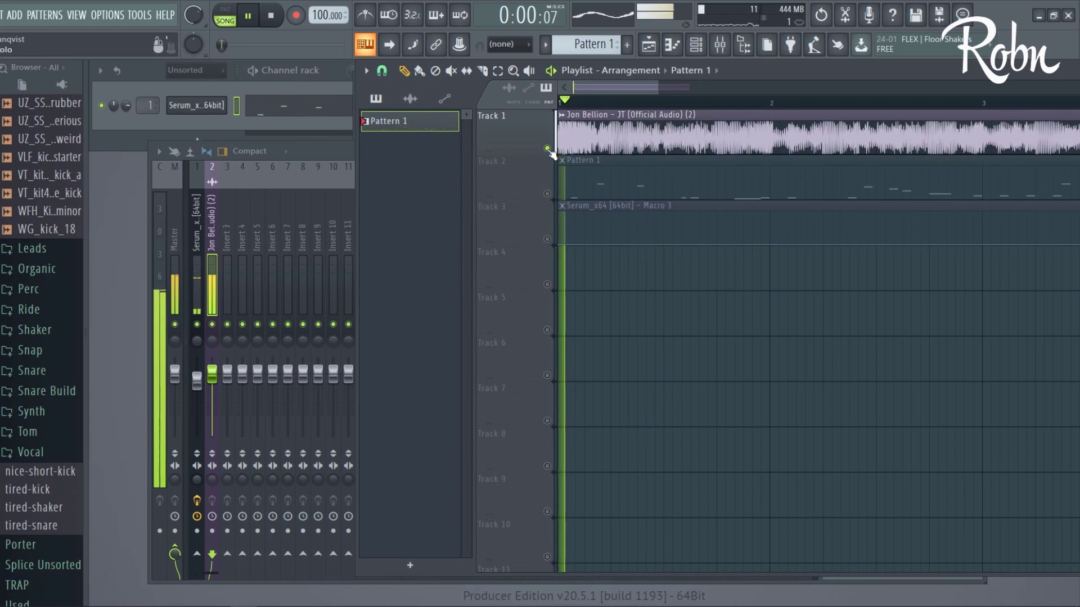
pyautogui.click(547, 148)
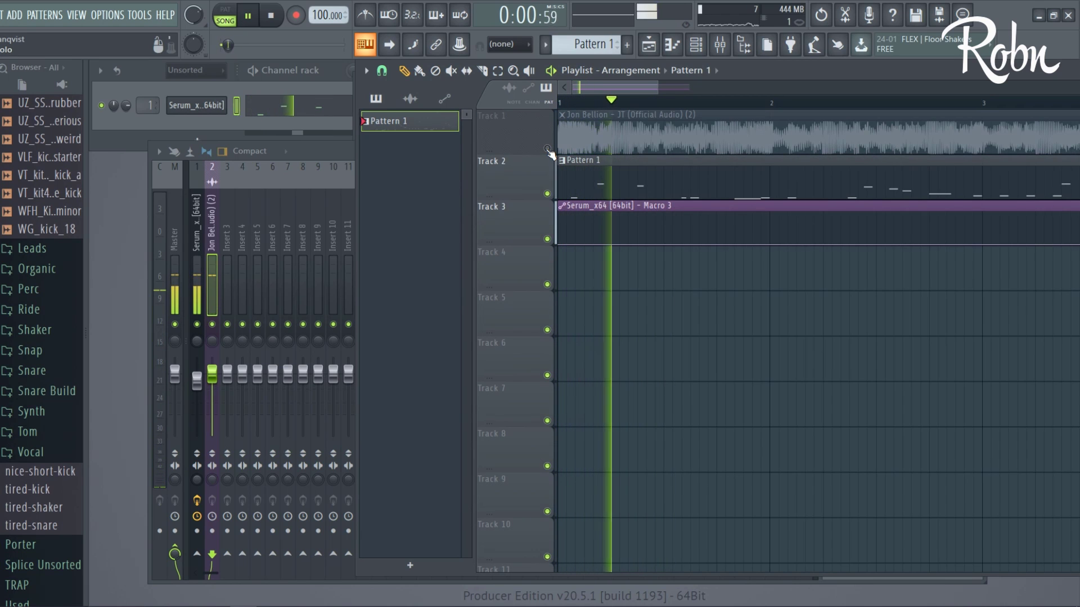
# - Compare the passage between bars 3 and 4 around the Macro 3 automation, alternating the bass pattern with the soloed reference
pyautogui.scroll(-2, 801, 111)
pyautogui.scroll(3, 787, 147)
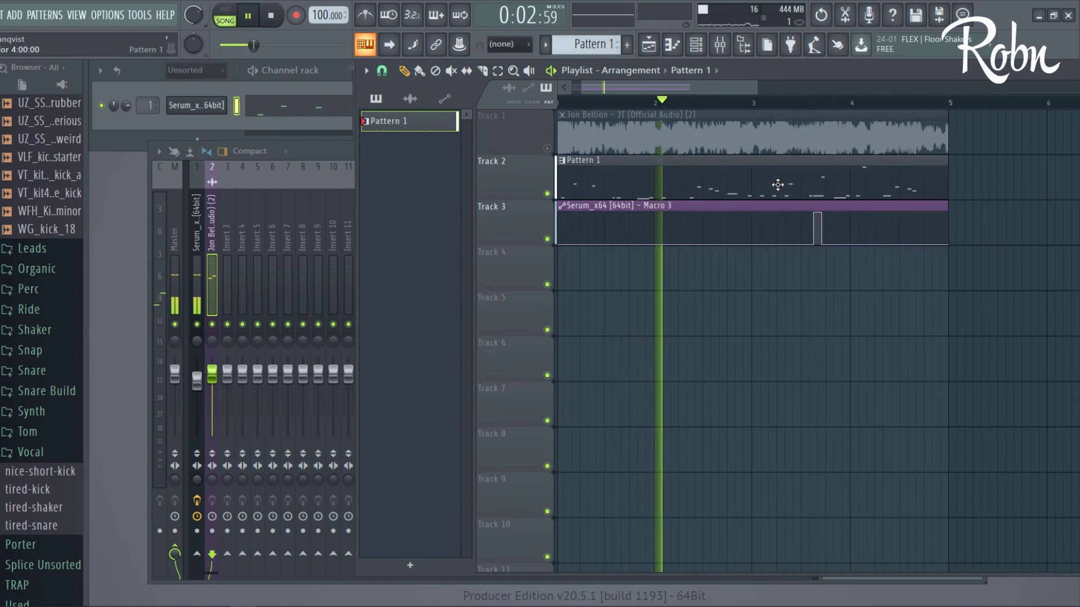
pyautogui.click(782, 110)
pyautogui.scroll(2, 825, 231)
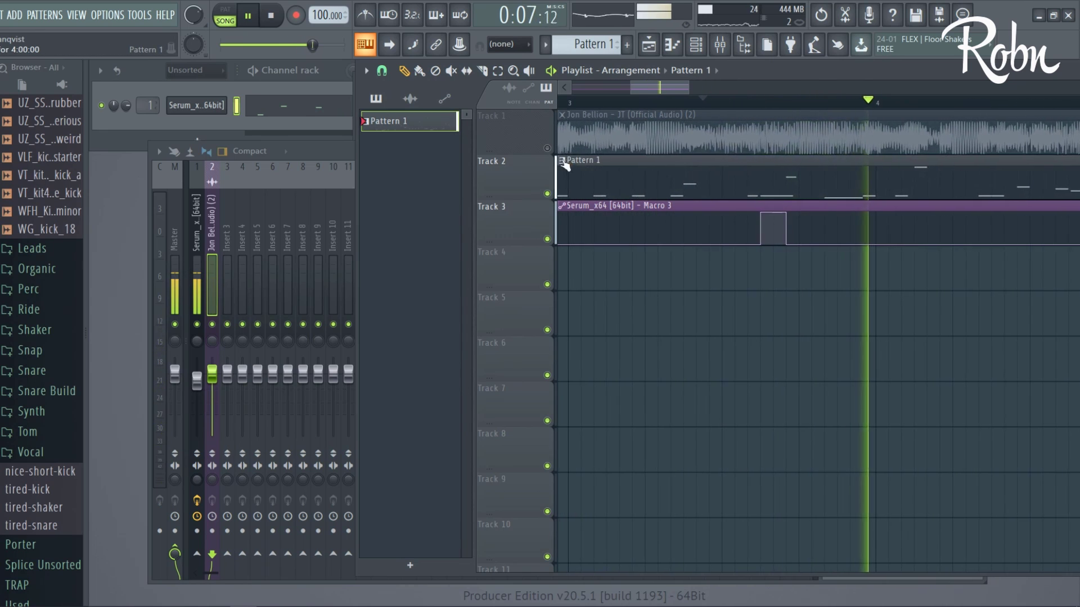
pyautogui.click(547, 148)
pyautogui.click(548, 148)
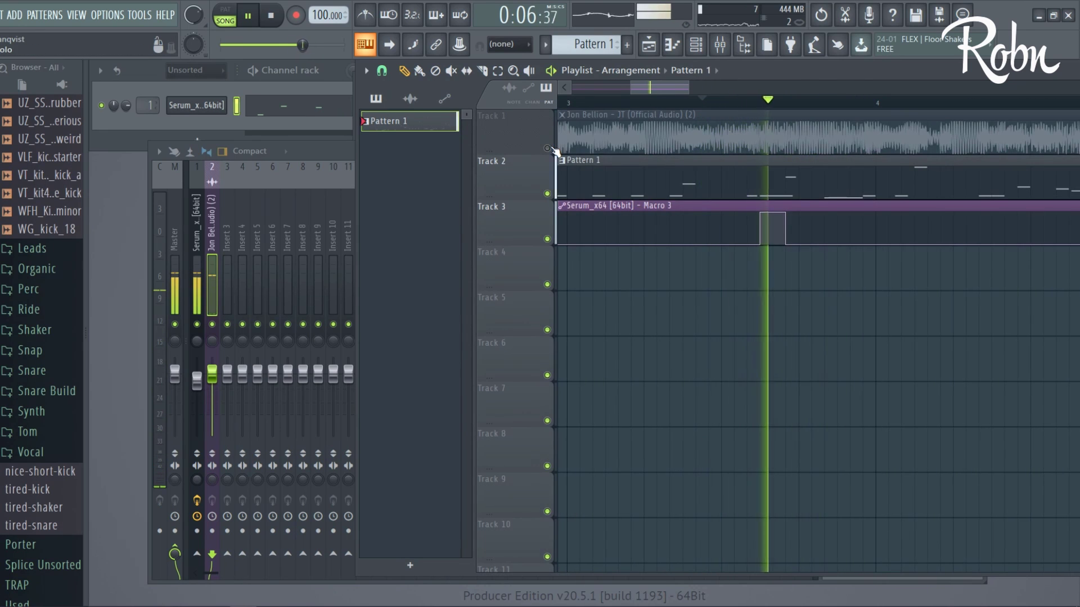
pyautogui.scroll(1, 713, 110)
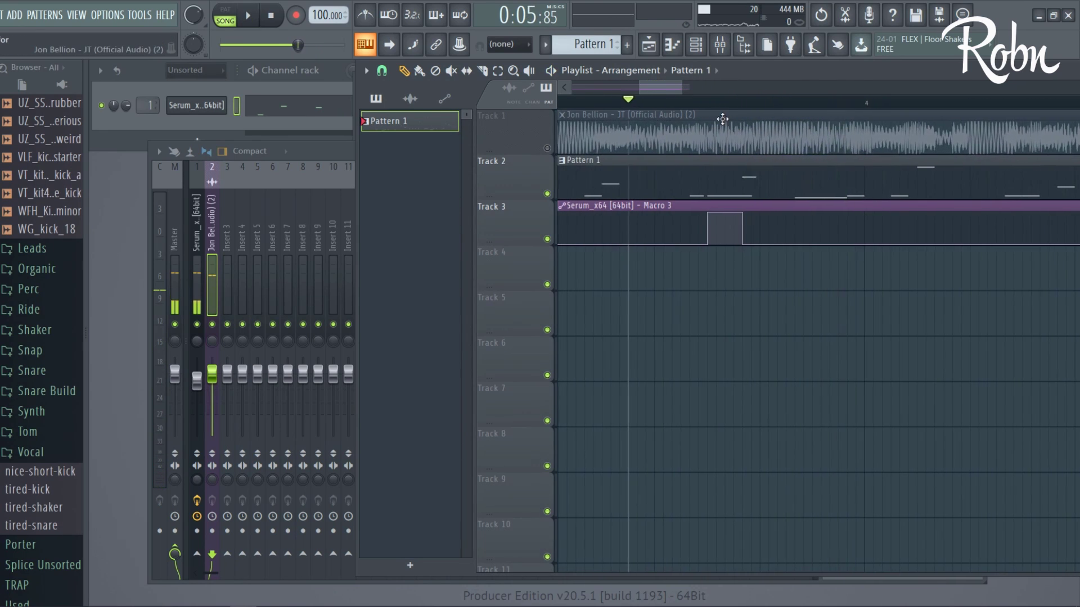
pyautogui.rightClick(547, 148)
pyautogui.press('space')
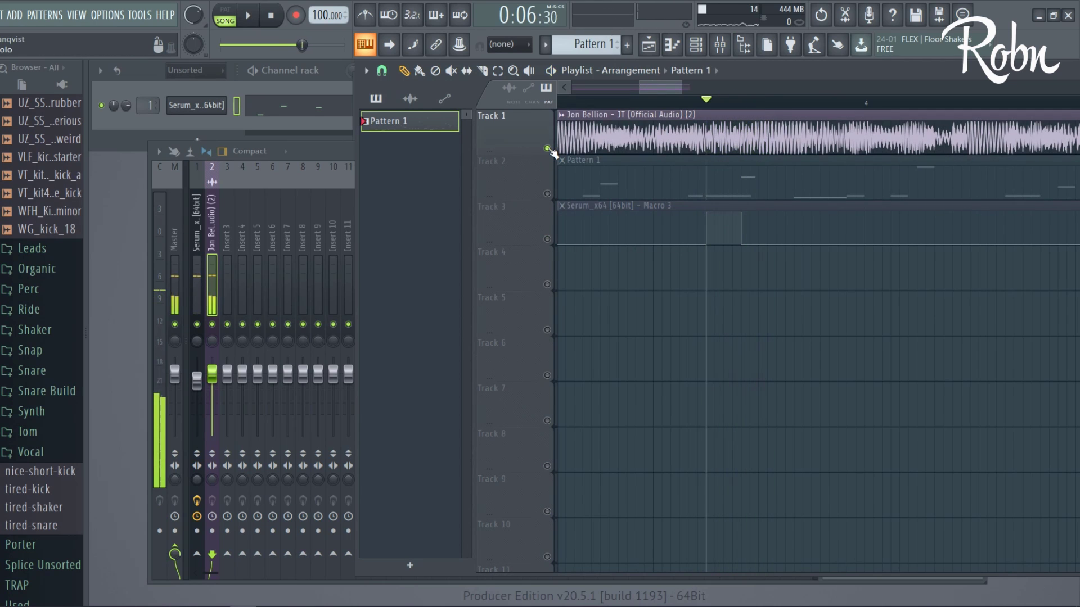
# - Replace the D5 note shortly before bar 4 with a B4 note in Pattern 1's piano roll and return to the playlist
pyautogui.doubleClick(723, 185)
pyautogui.press('space')
pyautogui.scroll(2, 653, 299)
pyautogui.click(663, 297)
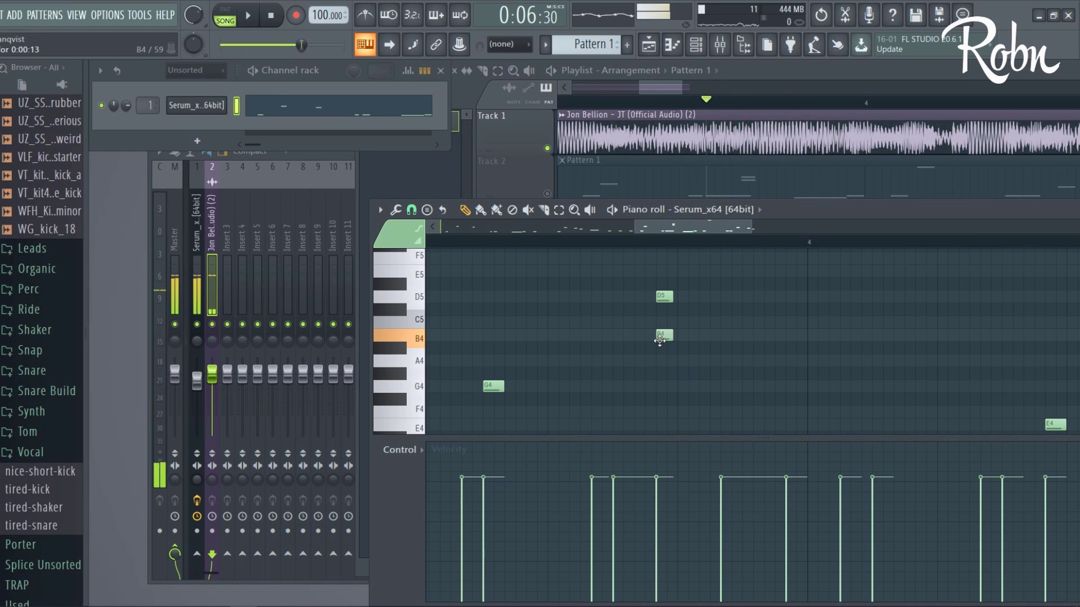
pyautogui.click(707, 180)
# - Play the passage before bar 4 again, switching between the bass pattern and the soloed reference to check the edited note
pyautogui.press('space')
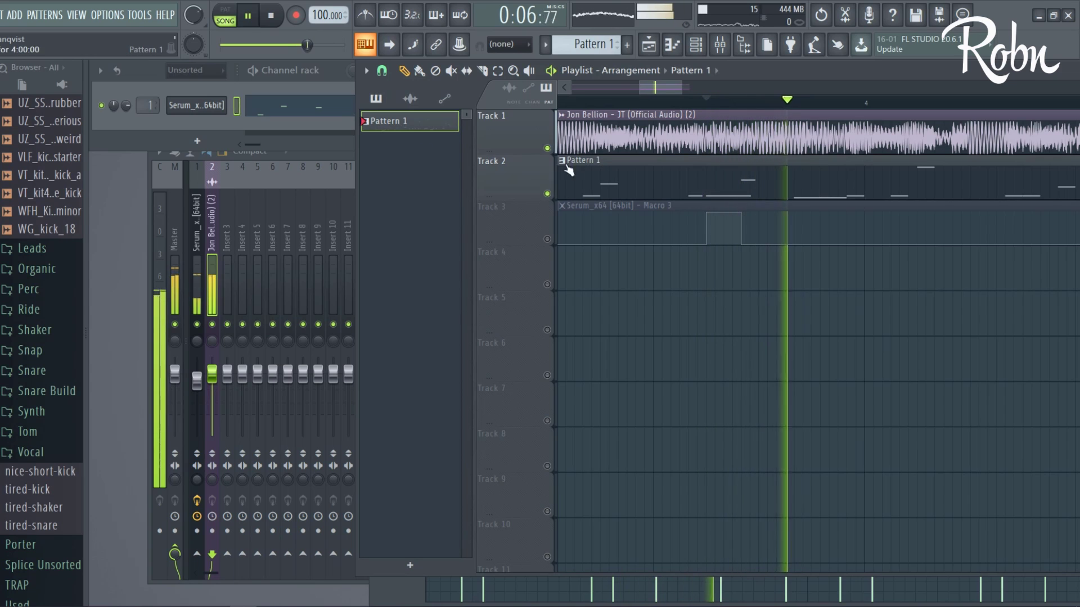
pyautogui.click(547, 148)
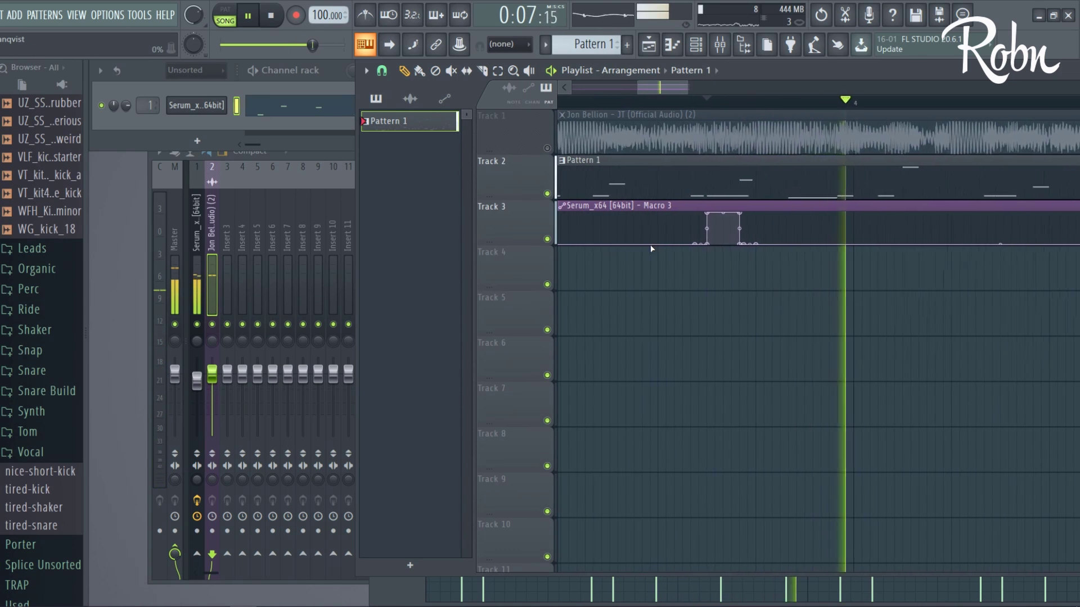
pyautogui.keyDown('ctrl'); pyautogui.click(546, 148); pyautogui.keyUp('ctrl')
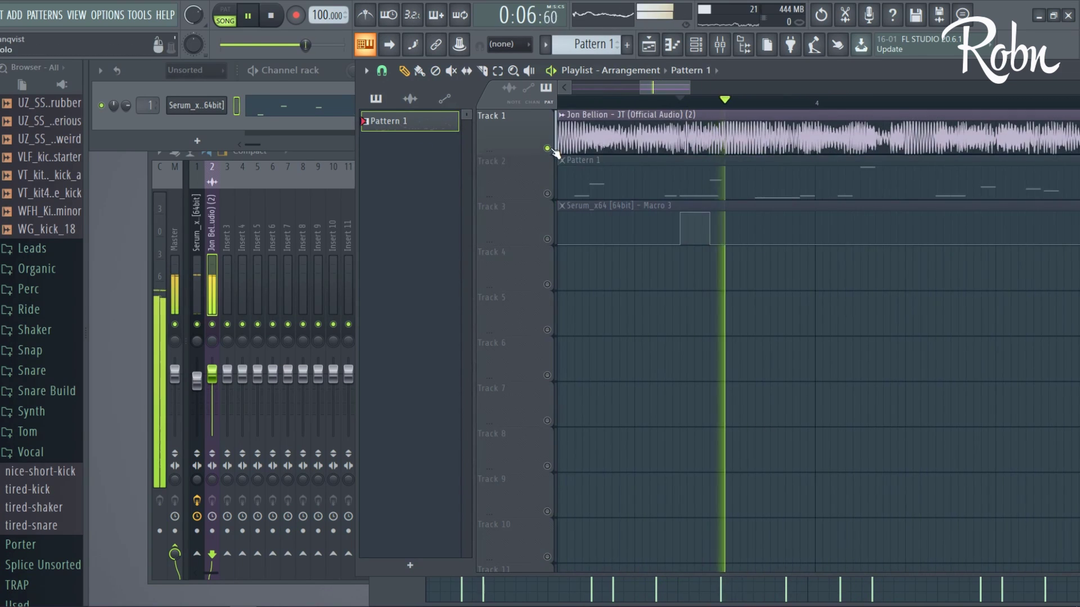
# - Move the B4 note shortly before bar 4 up to C5 in Pattern 1's piano roll during playback
pyautogui.keyDown('ctrl'); pyautogui.click(547, 148); pyautogui.keyUp('ctrl')
pyautogui.doubleClick(656, 180)
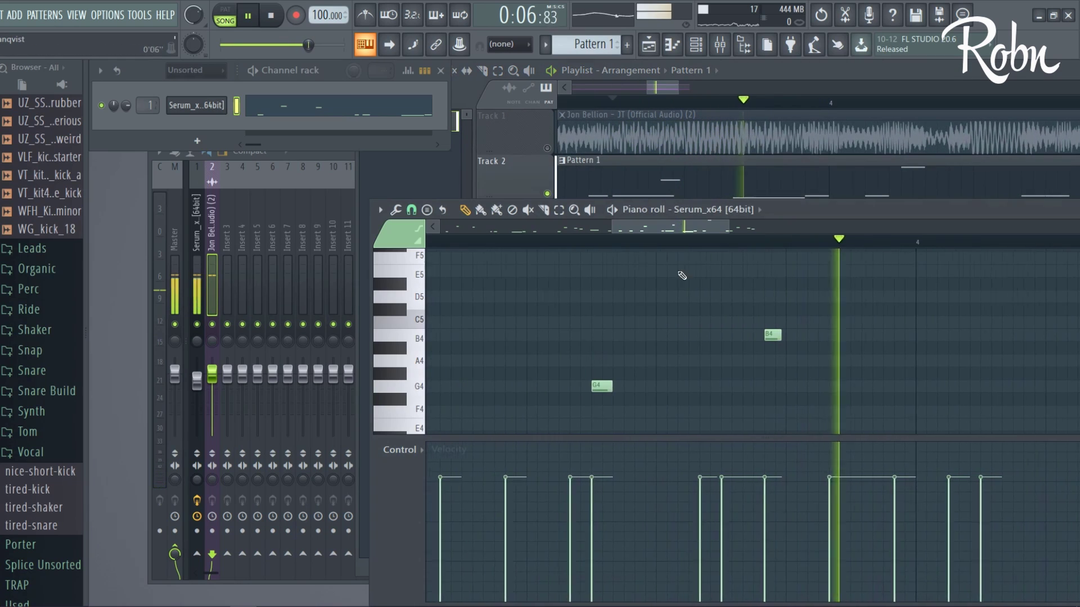
pyautogui.press('space')
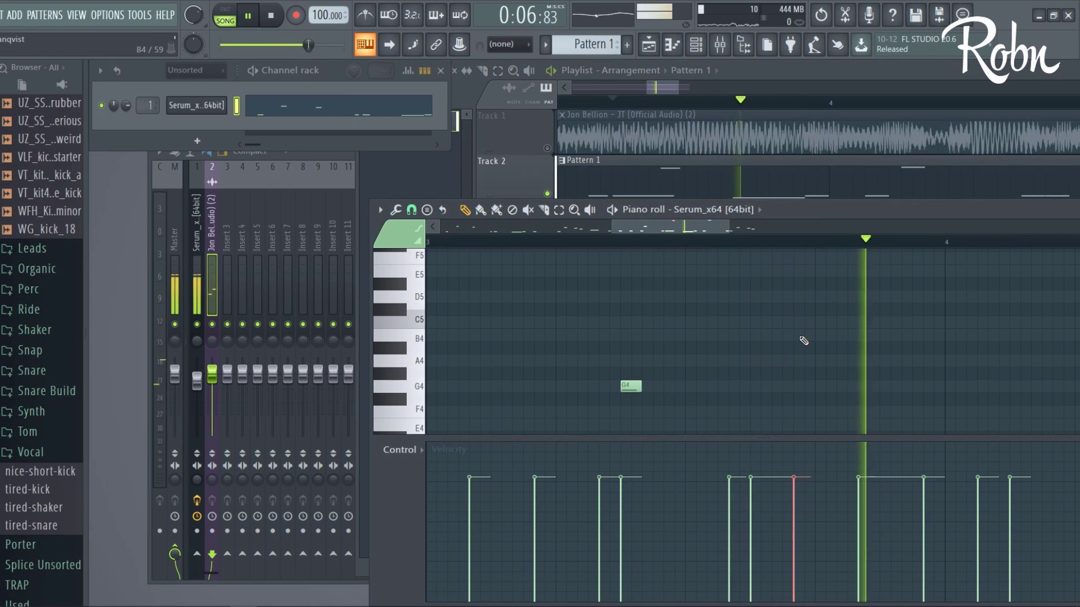
pyautogui.moveTo(803, 340)
pyautogui.mouseDown()
pyautogui.moveTo(802, 296)
pyautogui.moveTo(803, 326)
pyautogui.mouseUp()
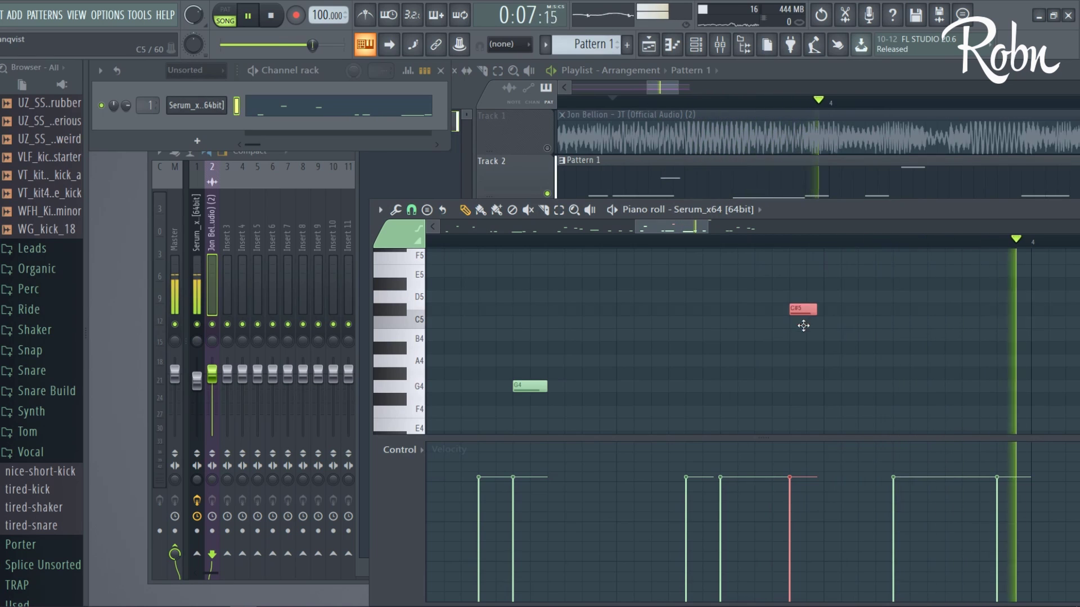
# - Replay the passage between bars 3 and 4 from the playlist and check the raised note against the soloed reference audio
pyautogui.press('space')
pyautogui.rightClick(540, 110)
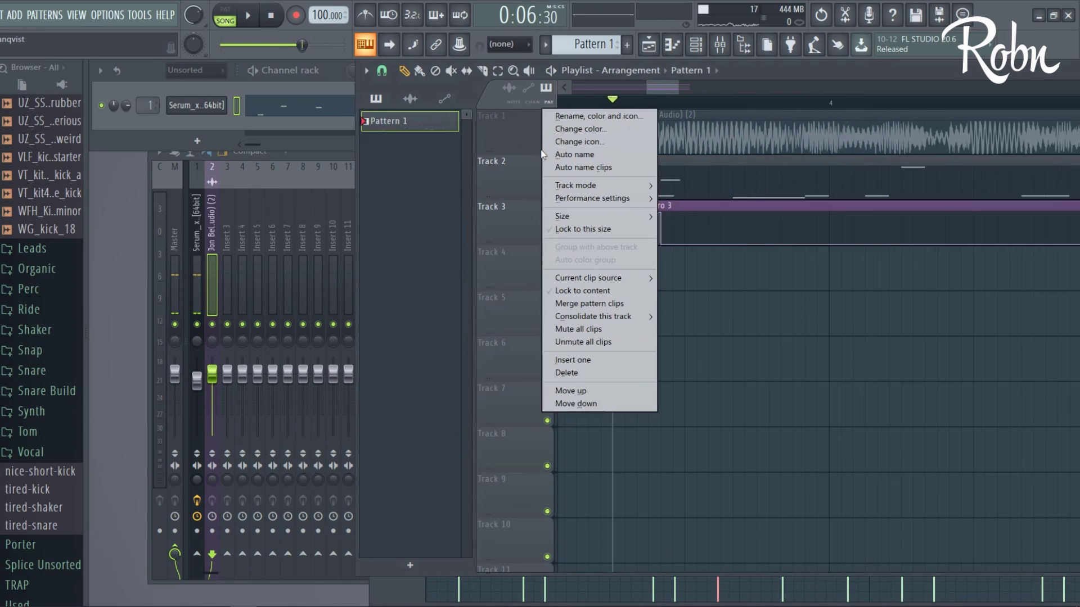
pyautogui.click(535, 143)
pyautogui.press('space')
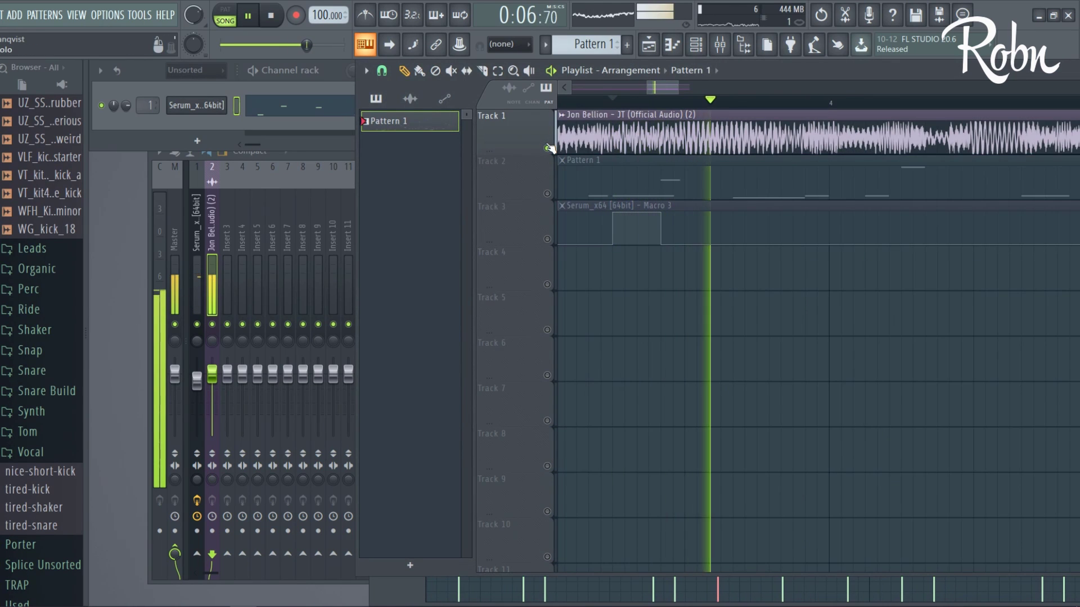
pyautogui.rightClick(548, 148)
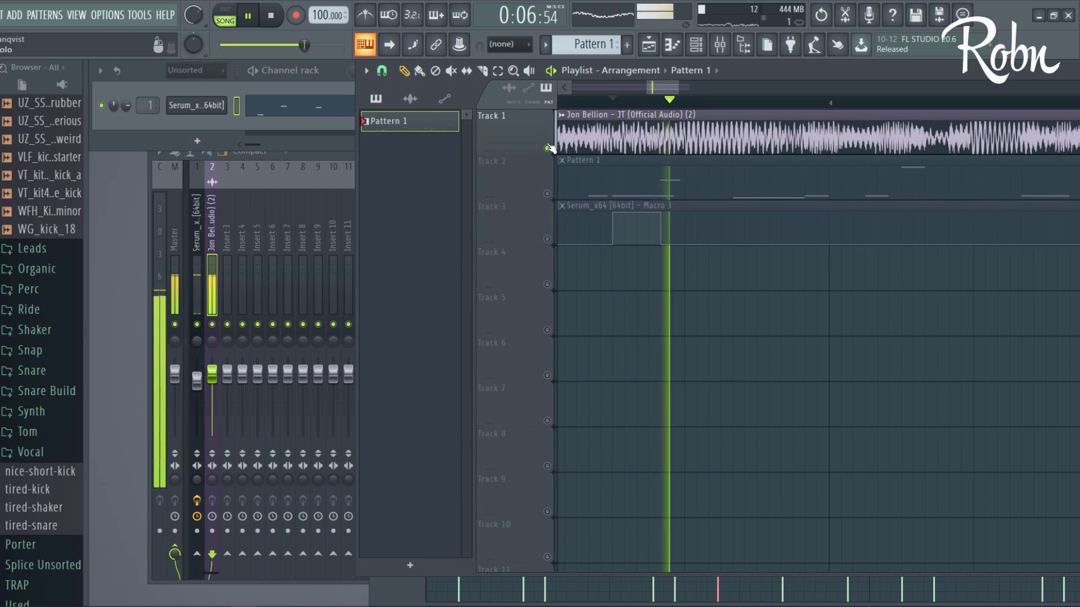
# - Raise the C5 note before bar 4 to D5 and add a short B4 note just ahead of it in the piano roll
pyautogui.doubleClick(761, 183)
pyautogui.moveTo(800, 317)
pyautogui.mouseDown()
pyautogui.moveTo(811, 287)
pyautogui.moveTo(802, 296)
pyautogui.mouseUp()
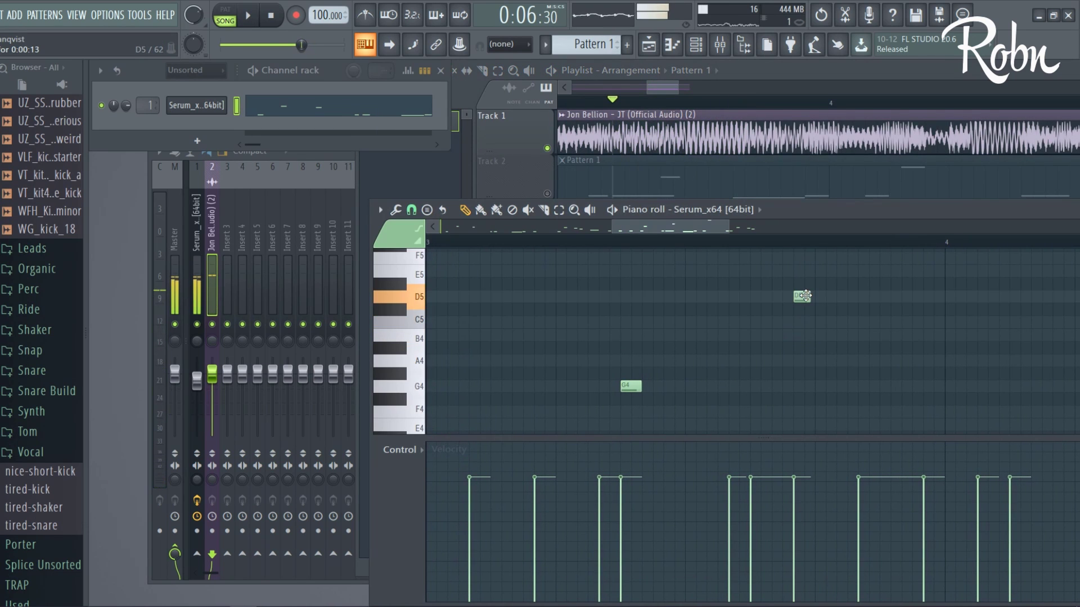
pyautogui.press('space')
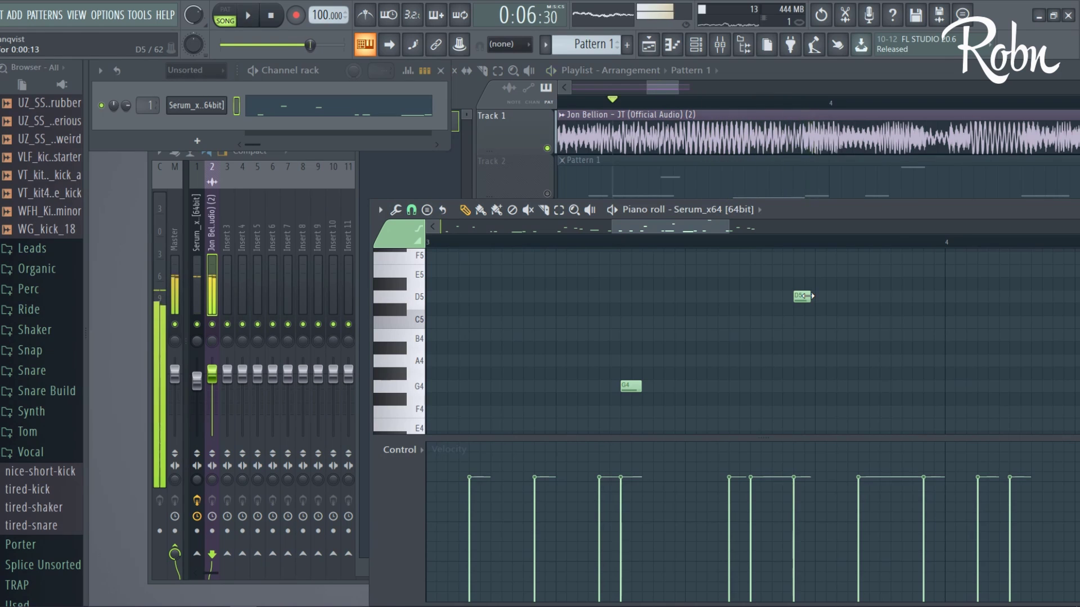
pyautogui.scroll(3, 808, 296)
pyautogui.click(748, 348)
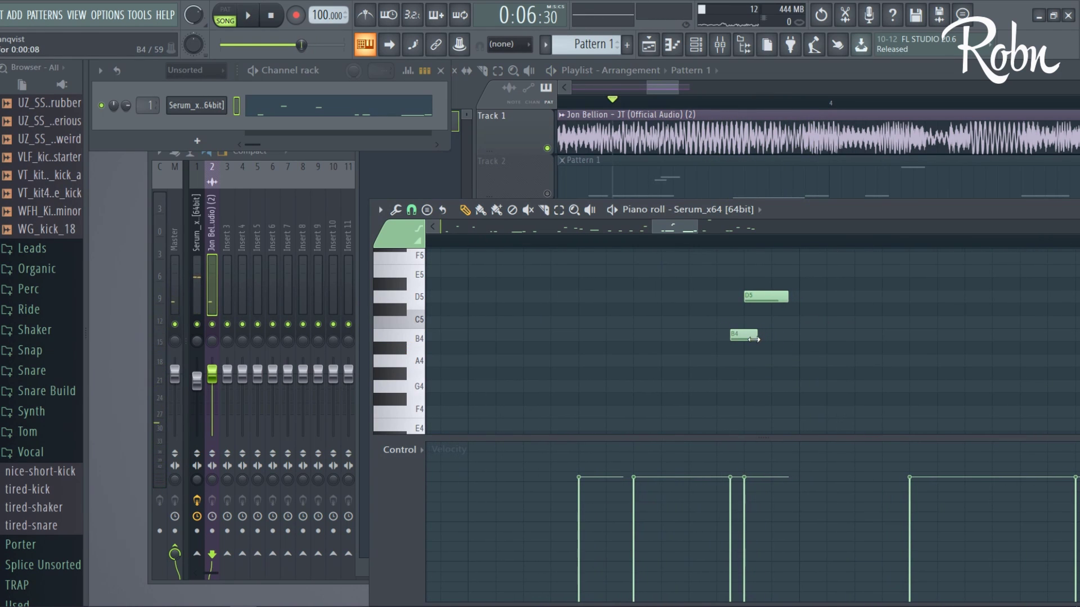
# - Compare the new B4 and D5 note pair with the original by toggling the solo on the reference audio track
pyautogui.press('F7')
pyautogui.press('space')
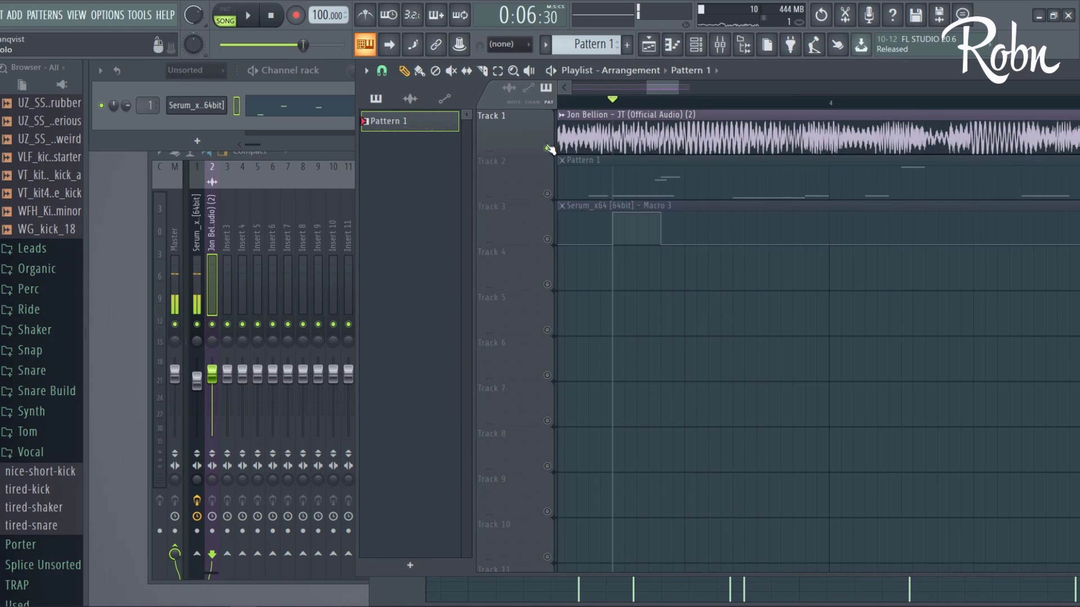
pyautogui.click(548, 148)
pyautogui.click(548, 148)
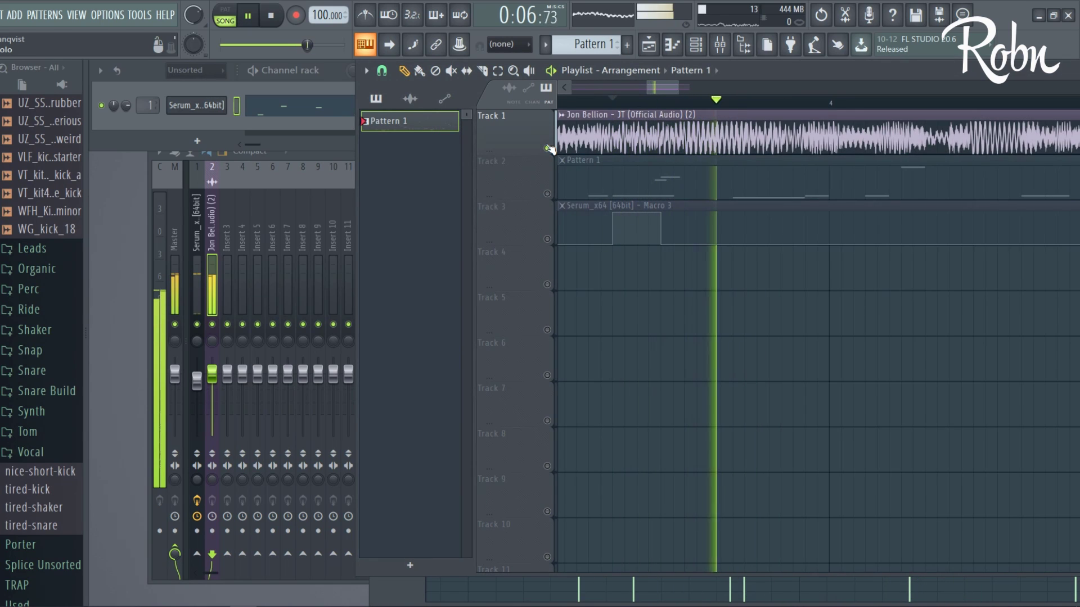
pyautogui.click(548, 148)
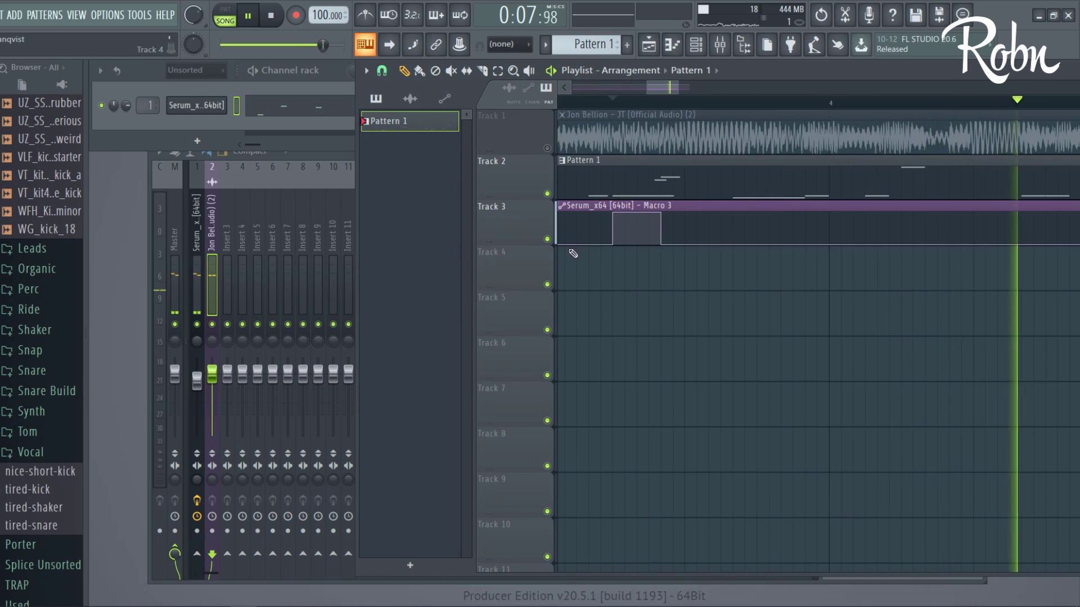
# - Replace the B4 and D5 pair before bar 4 with a single note at the earlier start, trying it on both B4 and D5
pyautogui.click(274, 115)
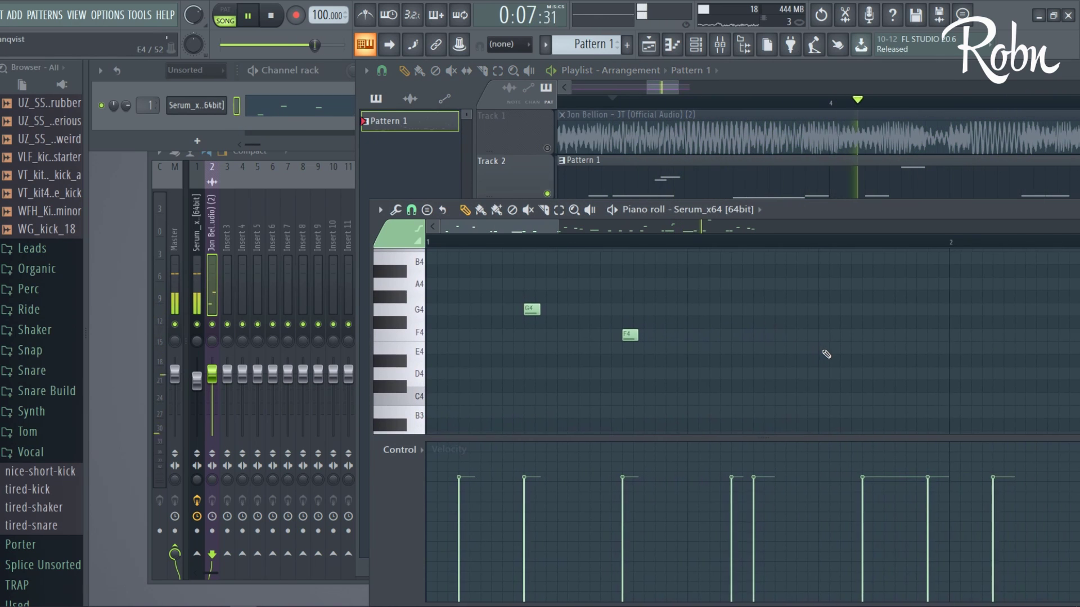
pyautogui.scroll(3, 658, 365)
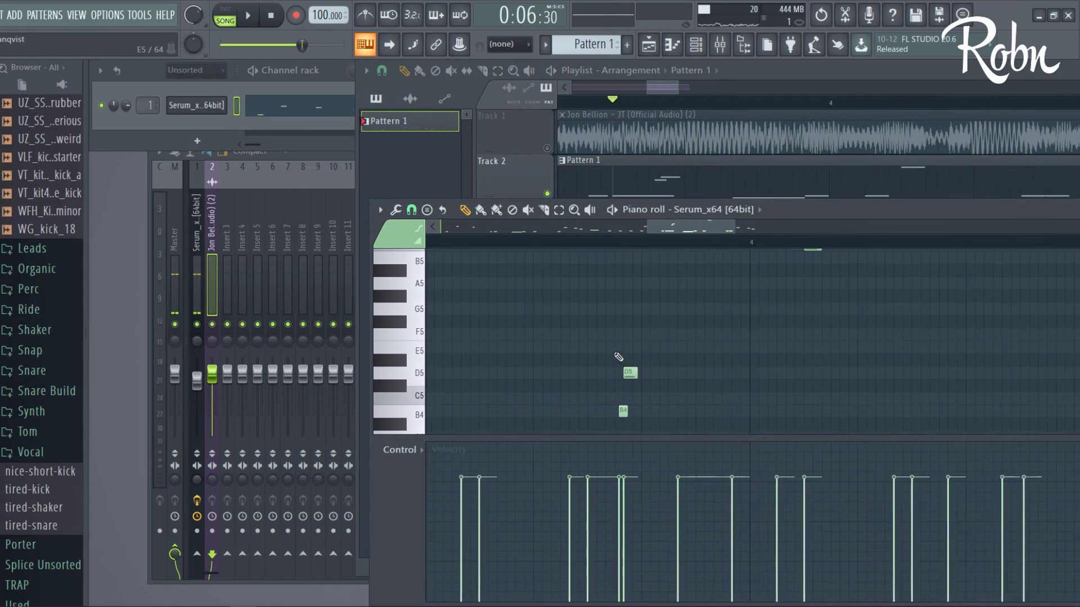
pyautogui.scroll(-2, 633, 360)
pyautogui.keyDown('ctrl'); pyautogui.scroll(2, 626, 340); pyautogui.keyUp('ctrl')
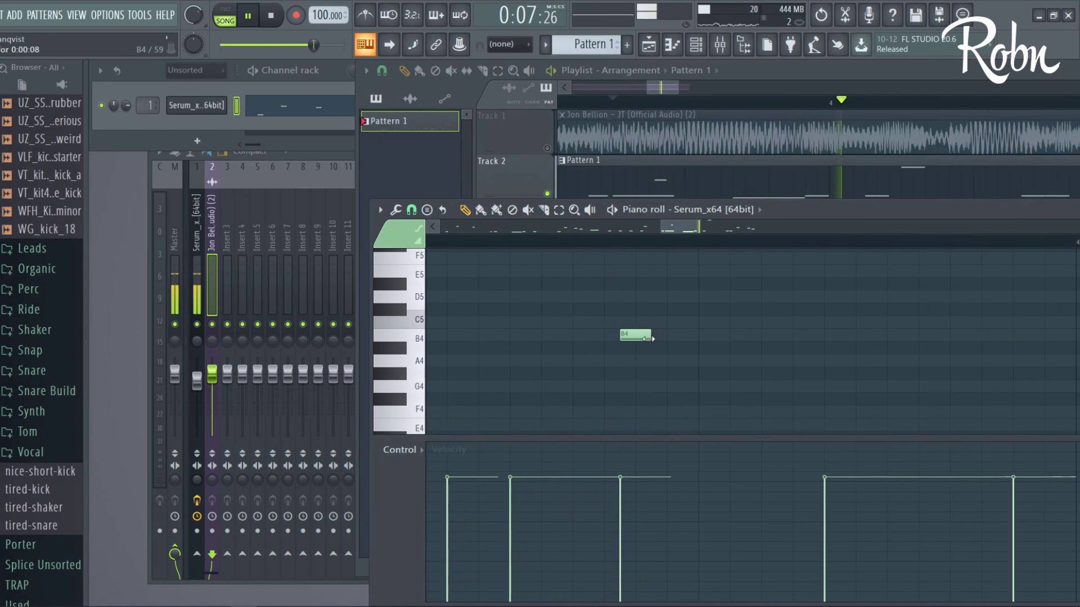
pyautogui.press('space')
pyautogui.moveTo(682, 338); pyautogui.dragTo(664, 336)
pyautogui.hotkey('ctrl', 'z')
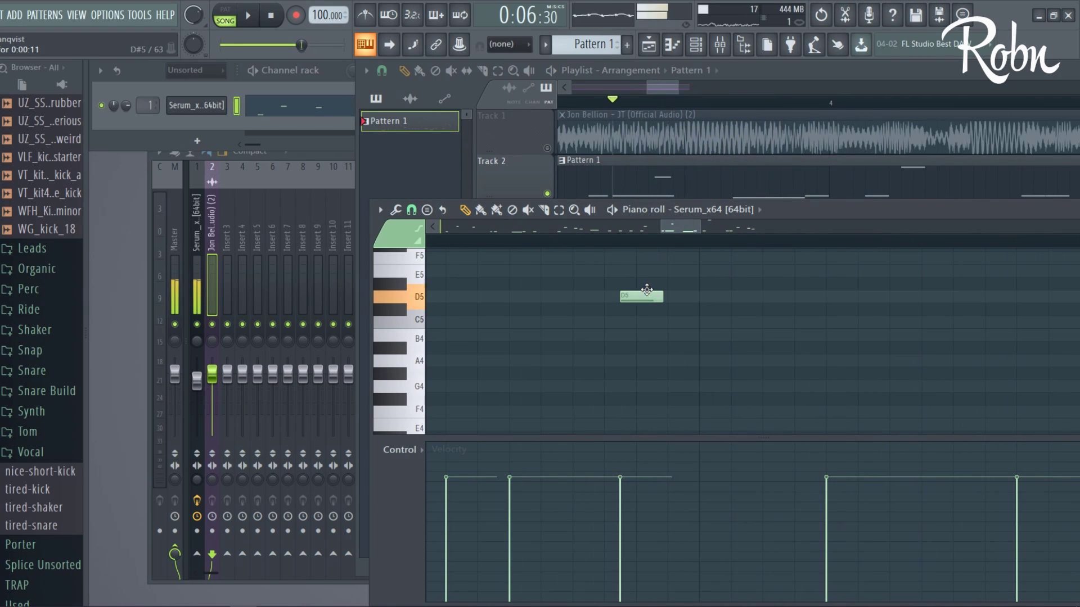
# - Restart the passage before bar 4 repeatedly, alternating the bass pattern with the soloed reference to judge the single note's pitch
pyautogui.rightClick(556, 147)
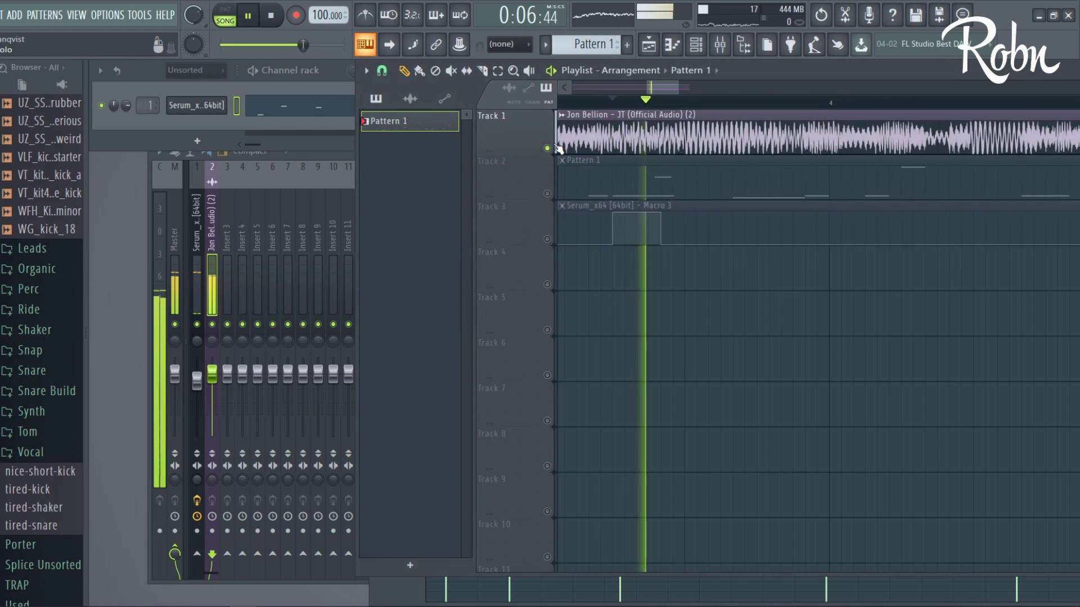
pyautogui.click(556, 147)
pyautogui.press('space')
pyautogui.press('space')
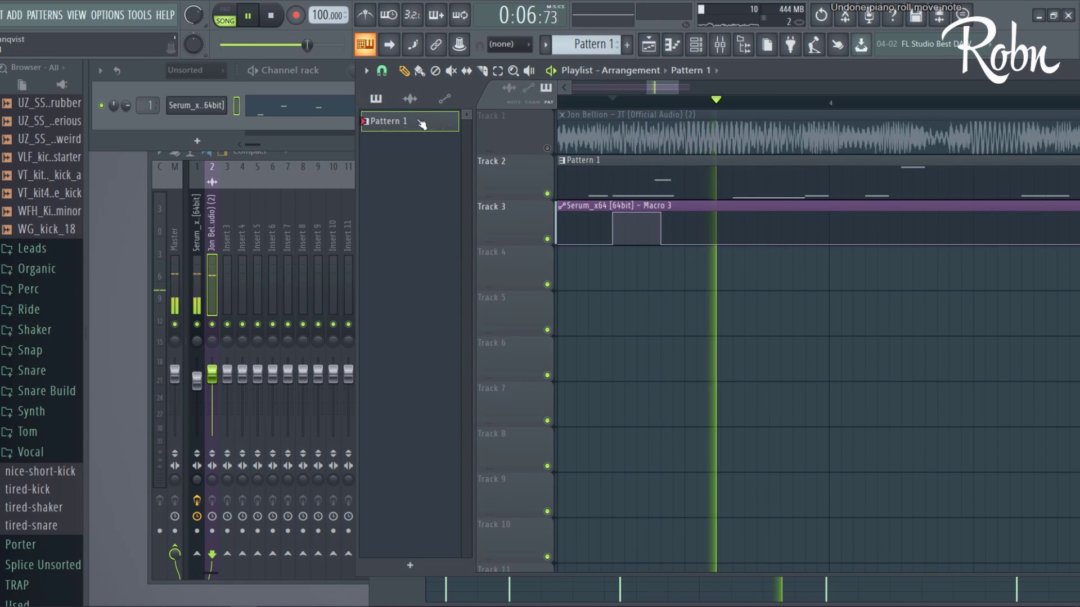
pyautogui.rightClick(547, 149)
pyautogui.press('space')
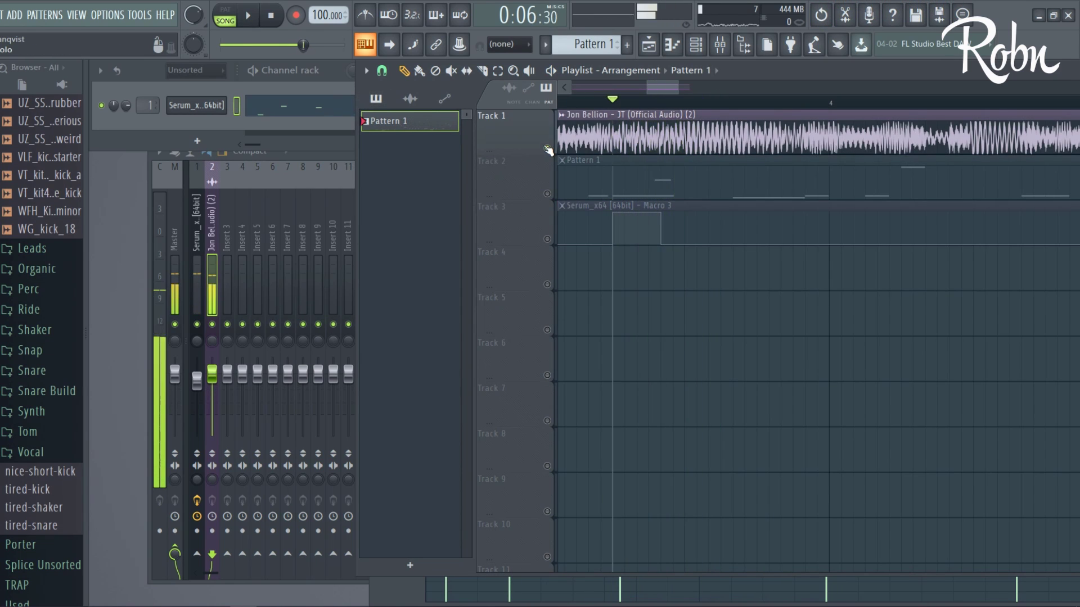
pyautogui.rightClick(548, 149)
pyautogui.press('space')
pyautogui.rightClick(547, 148)
pyautogui.rightClick(547, 149)
pyautogui.rightClick(547, 148)
pyautogui.press('space')
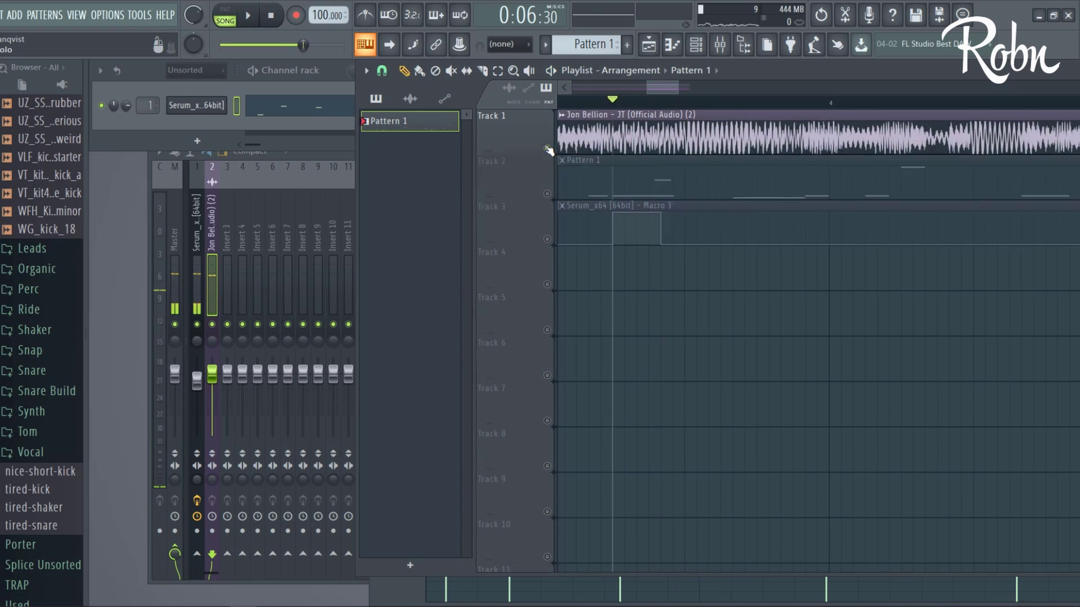
pyautogui.press('space')
pyautogui.rightClick(547, 194)
pyautogui.press('space')
# - Raise the B4 note shortly before bar 4 to D5 in Pattern 1's piano roll and return to the playlist
pyautogui.doubleClick(664, 193)
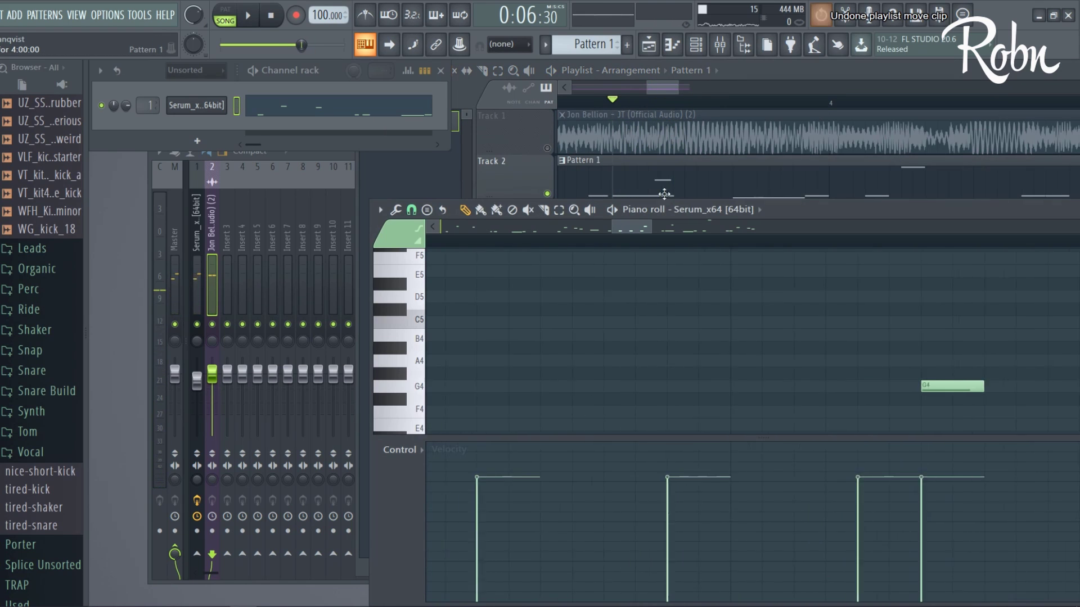
pyautogui.scroll(-3, 658, 332)
pyautogui.press('space')
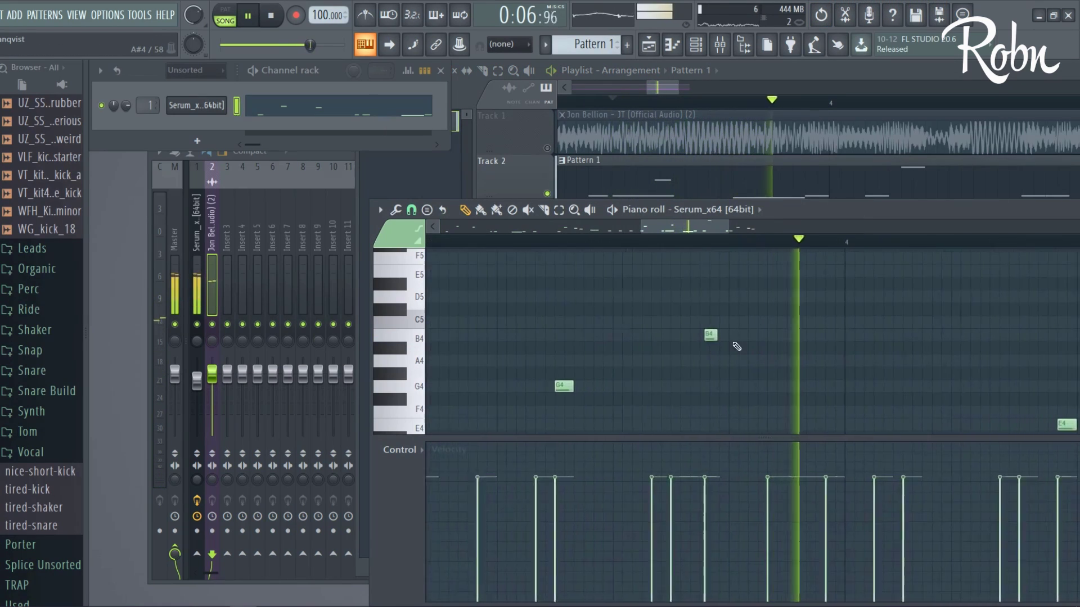
pyautogui.press('space')
pyautogui.scroll(2, 736, 346)
pyautogui.press('space')
pyautogui.press('F5')
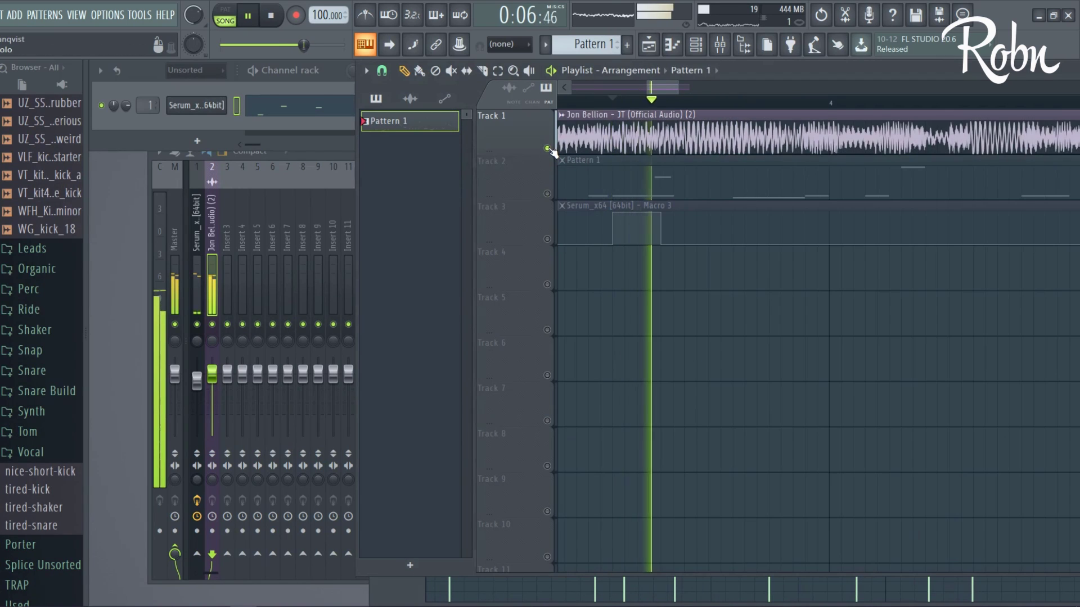
# - Check the D5 note against the reference, and keep the bass pattern playing through with the whole arrangement in view
pyautogui.press('space')
pyautogui.scroll(-1, 718, 246)
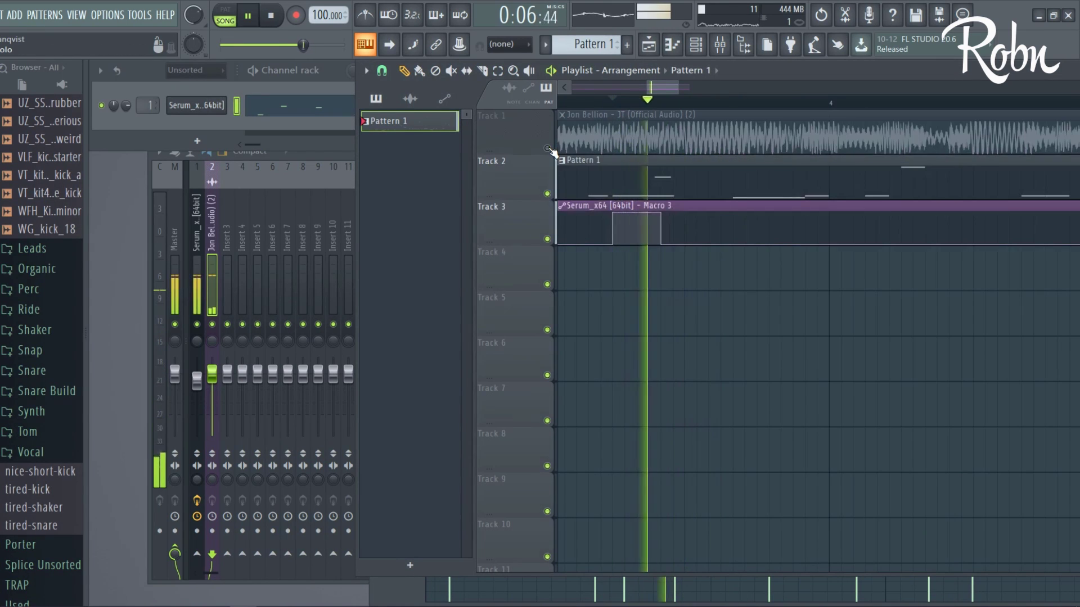
pyautogui.scroll(-2, 719, 241)
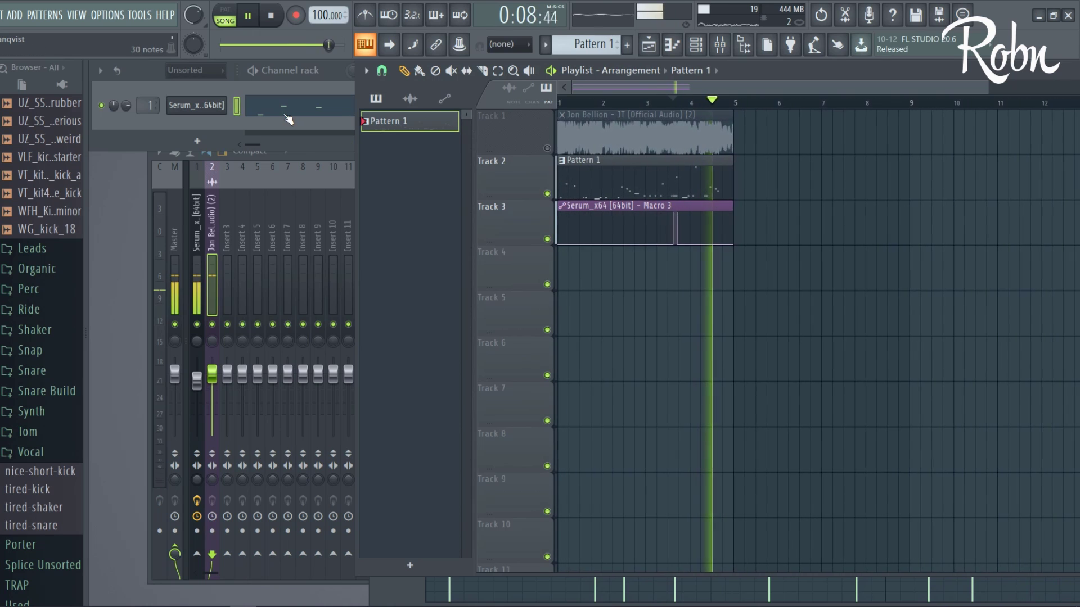
# - Save the Serum mixer track's state as the preset jon-bellion-jt-bass and bring the Serum window back to the front
pyautogui.click(230, 106)
pyautogui.click(229, 105)
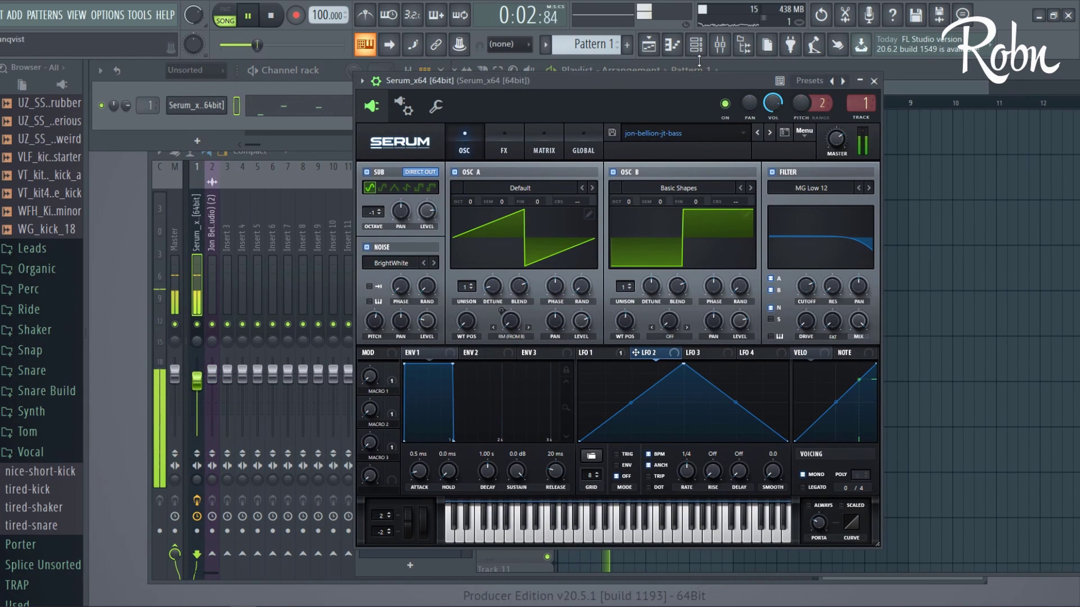
pyautogui.click(720, 45)
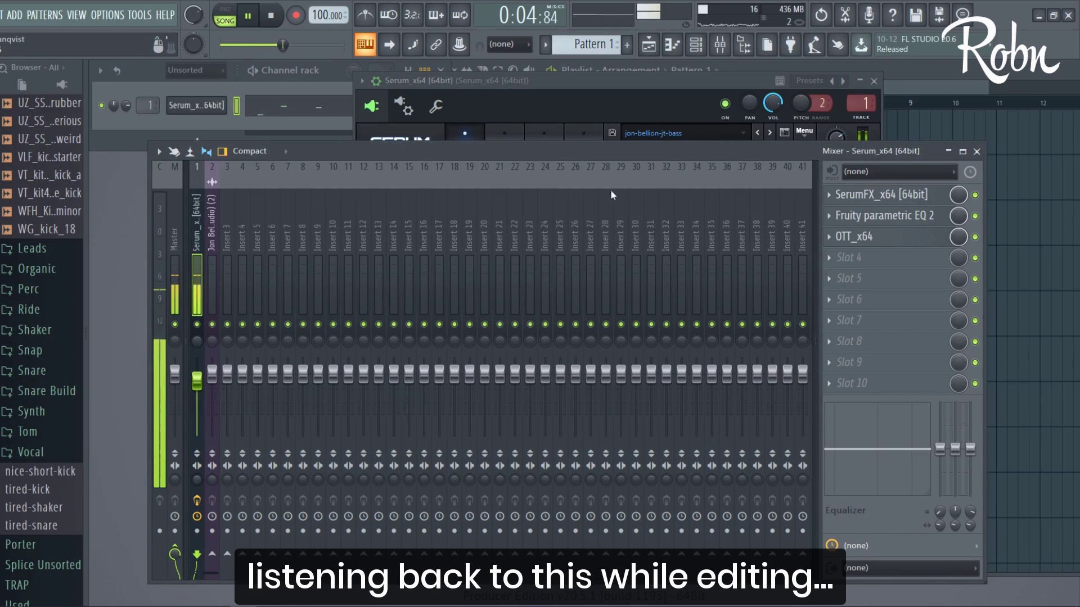
pyautogui.rightClick(204, 235)
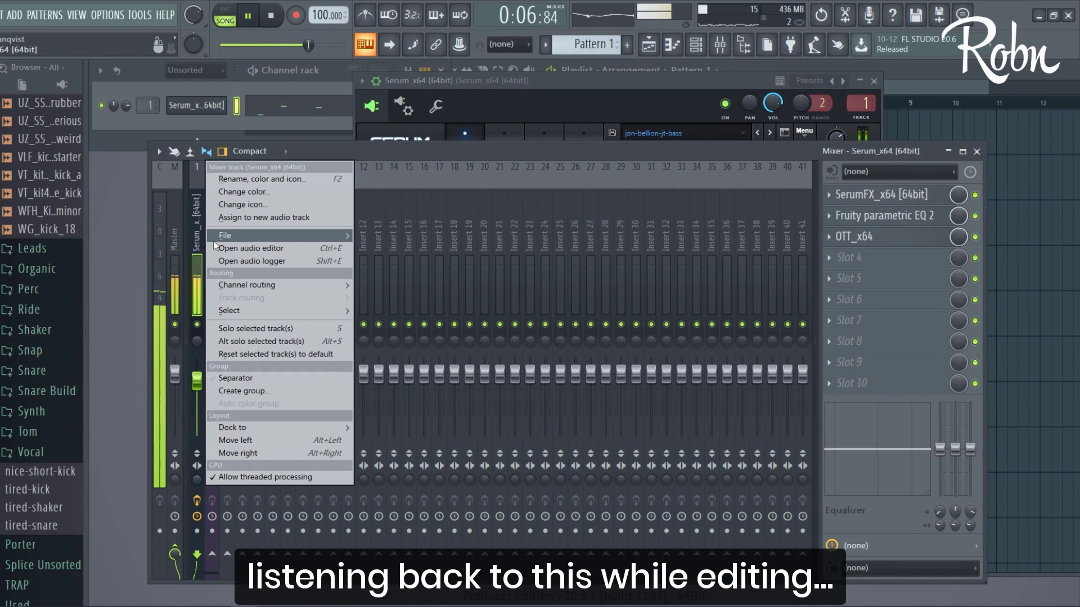
pyautogui.moveTo(238, 238)
pyautogui.click(410, 34)
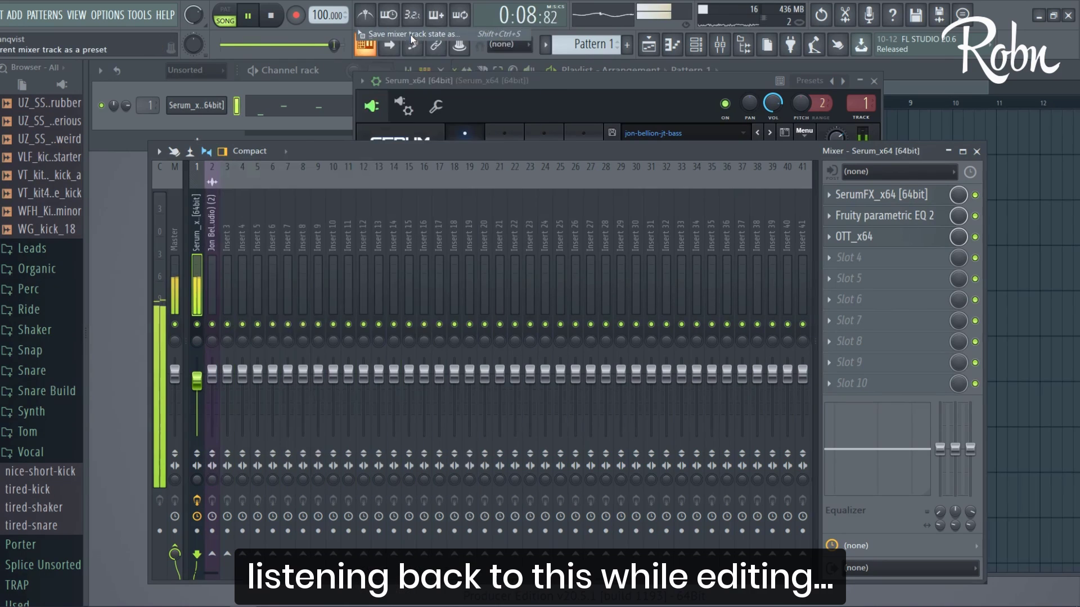
pyautogui.write('jon-bellion-jt-bass')
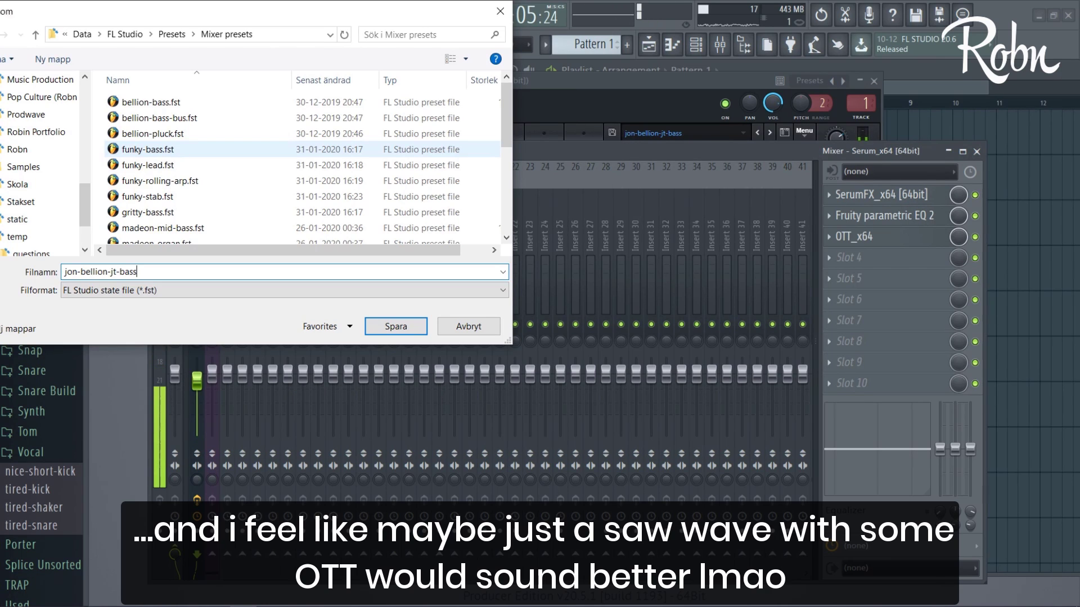
pyautogui.press('Return')
pyautogui.click(648, 96)
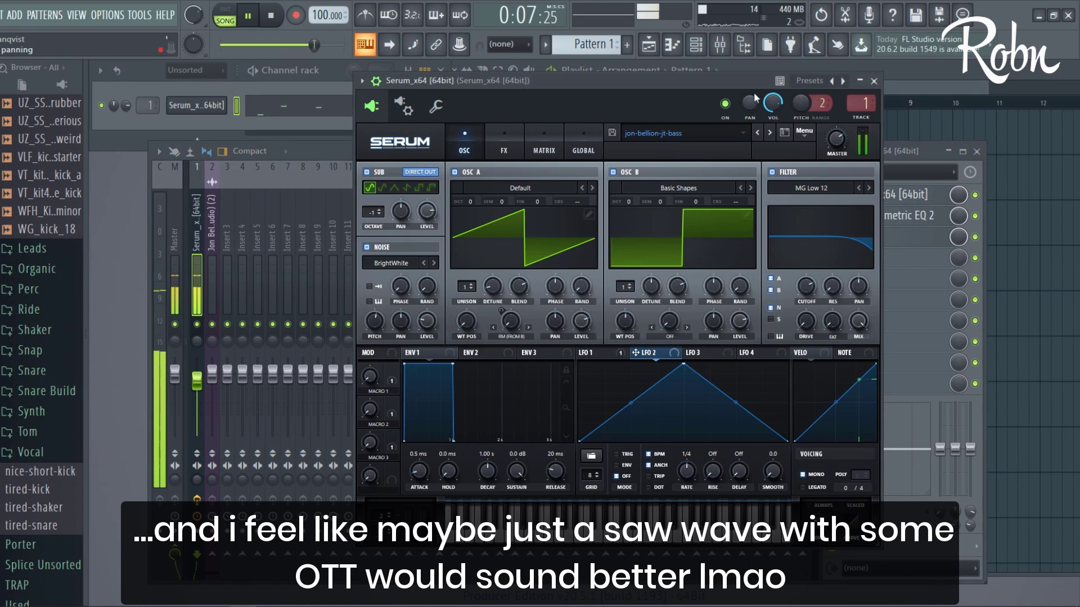